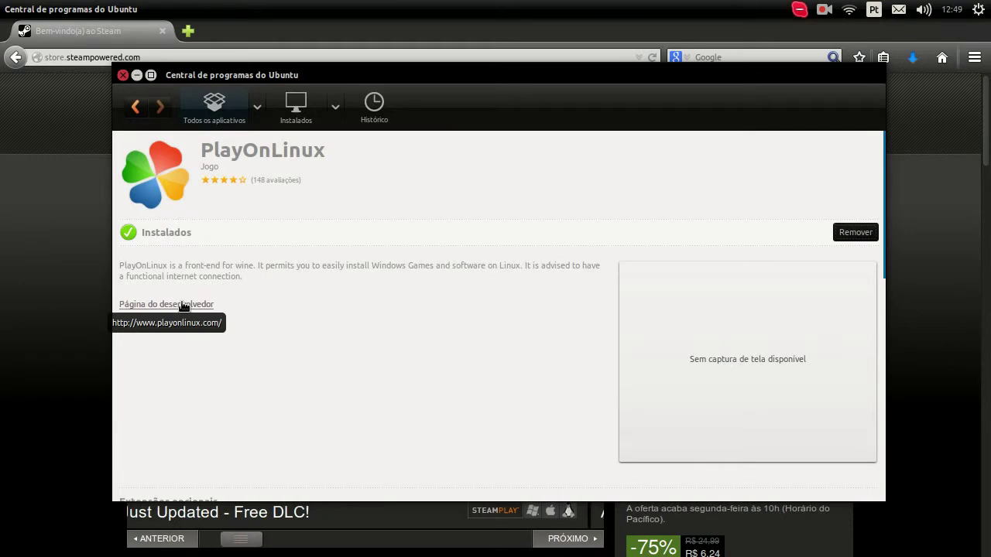
- Review PlayOnLinux's optional extensions and package details, return to the wine search results, and minimize the software center
{"action": "scroll", "coordinate": [210, 371], "scroll_direction": "down", "scroll_amount": 6}
{"action": "scroll", "coordinate": [196, 233], "scroll_direction": "up", "scroll_amount": 2}
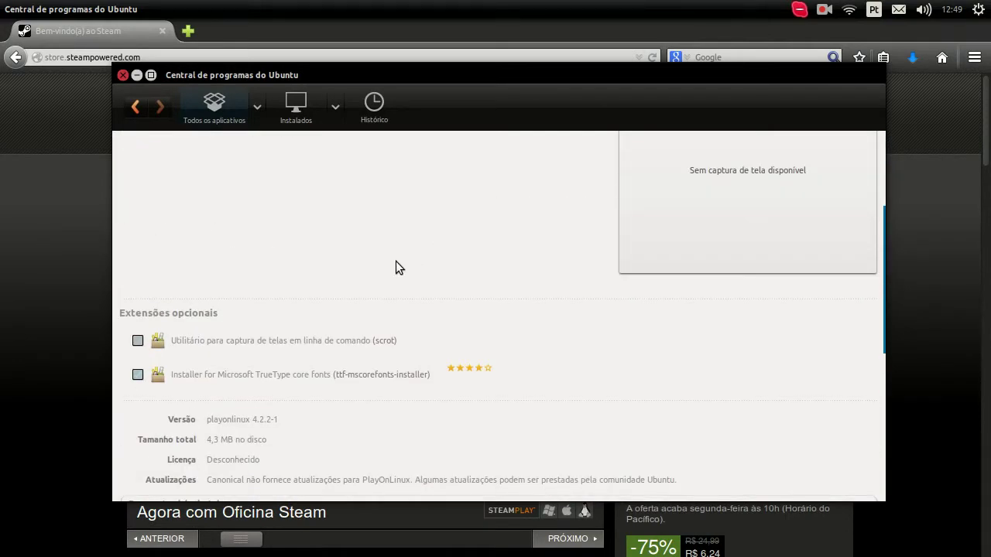
{"action": "scroll", "coordinate": [394, 269], "scroll_direction": "down", "scroll_amount": 1}
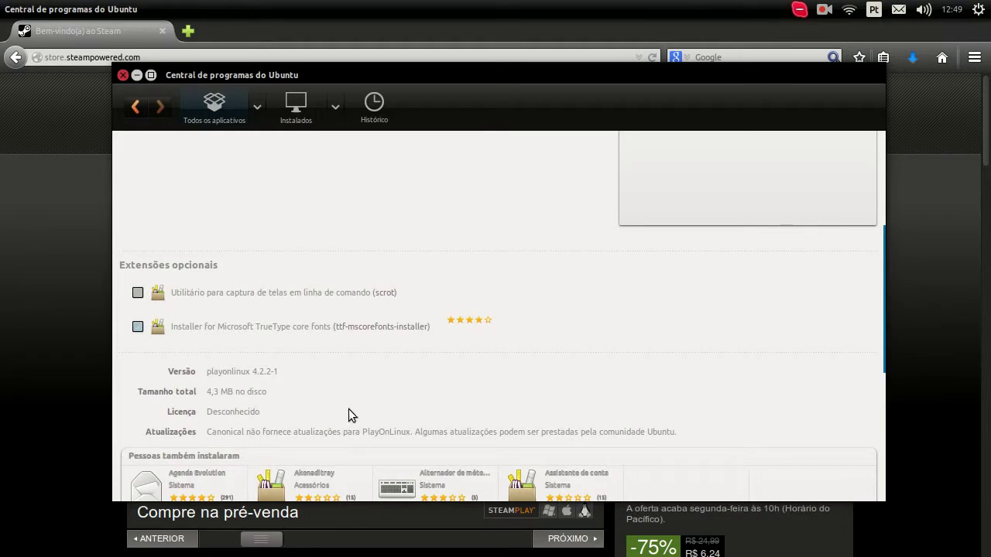
{"action": "scroll", "coordinate": [348, 415], "scroll_direction": "up", "scroll_amount": 5}
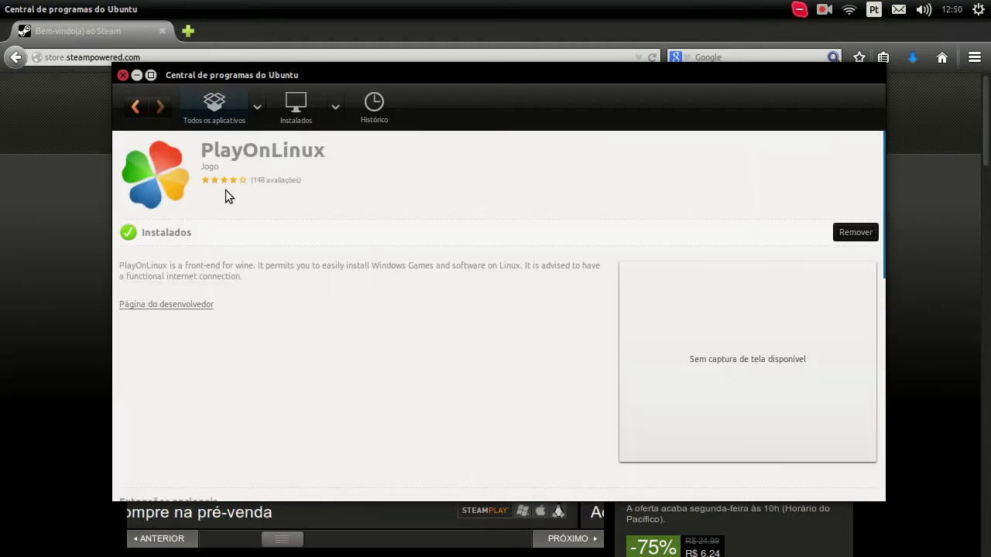
{"action": "left_click", "coordinate": [137, 110]}
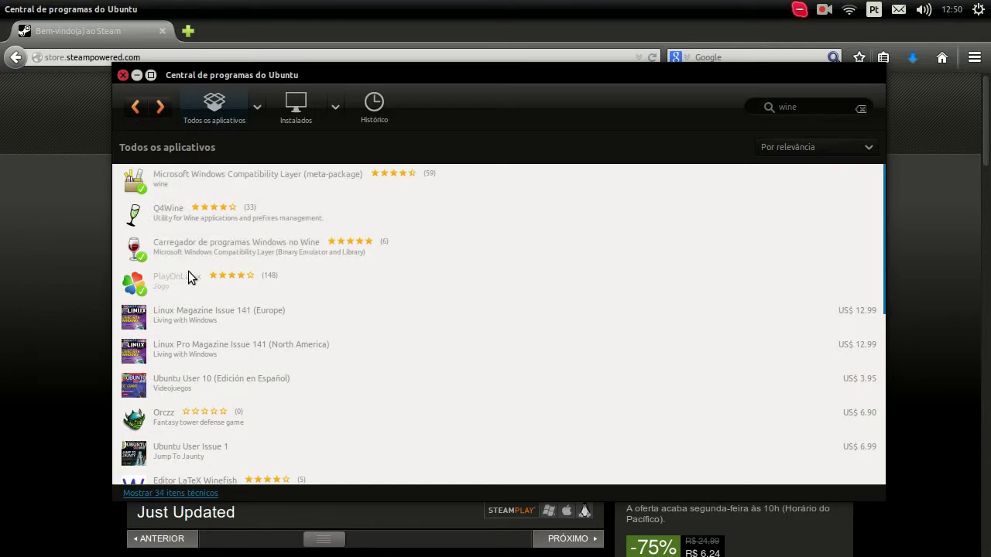
{"action": "left_click", "coordinate": [136, 75]}
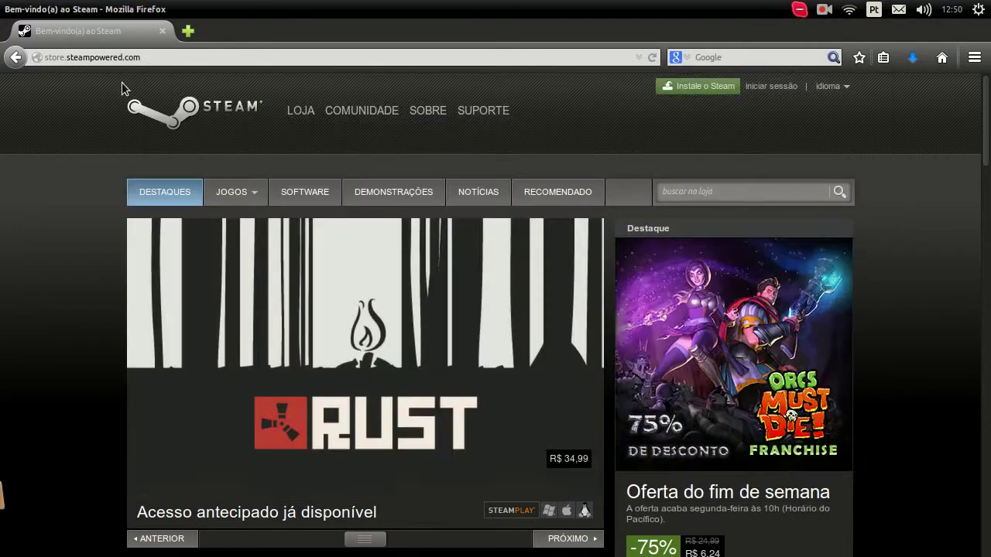
- Switch to the file manager's Steam Win folder, open playonlinux-install-01.png, and enlarge the ttf-mscorefonts-installer license dialog
{"action": "left_click", "coordinate": [22, 83]}
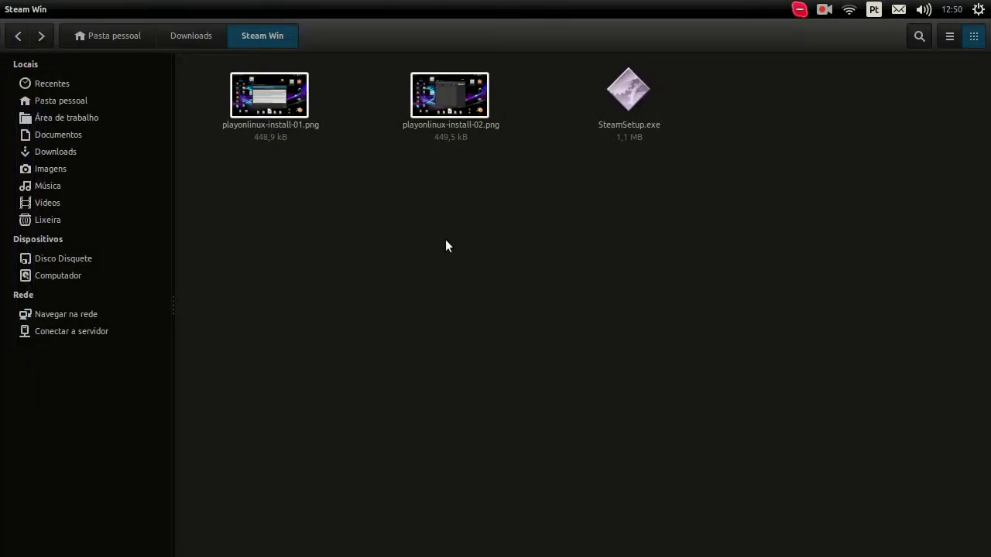
{"action": "left_click", "coordinate": [241, 108]}
{"action": "double_click", "coordinate": [240, 104]}
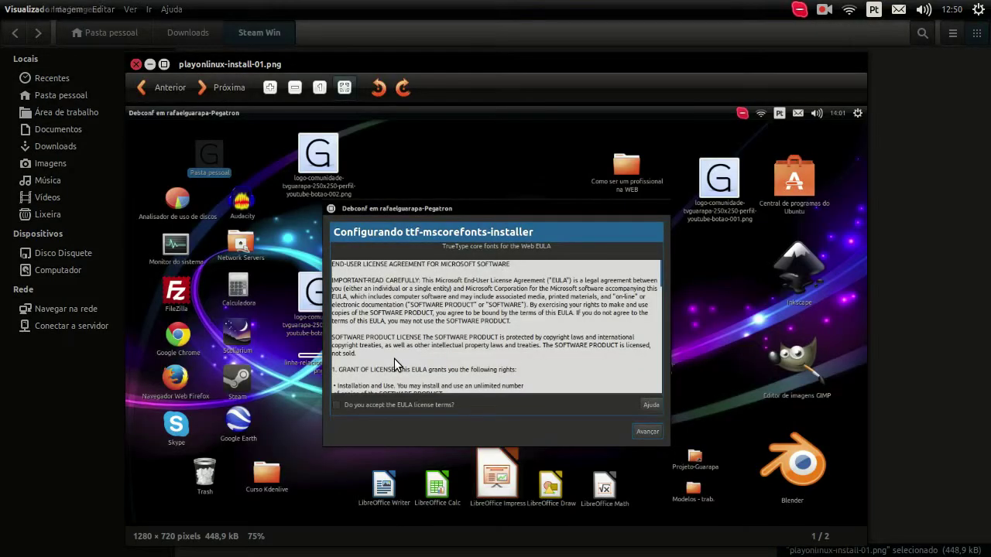
{"action": "scroll", "coordinate": [573, 356], "scroll_direction": "up", "scroll_amount": 2}
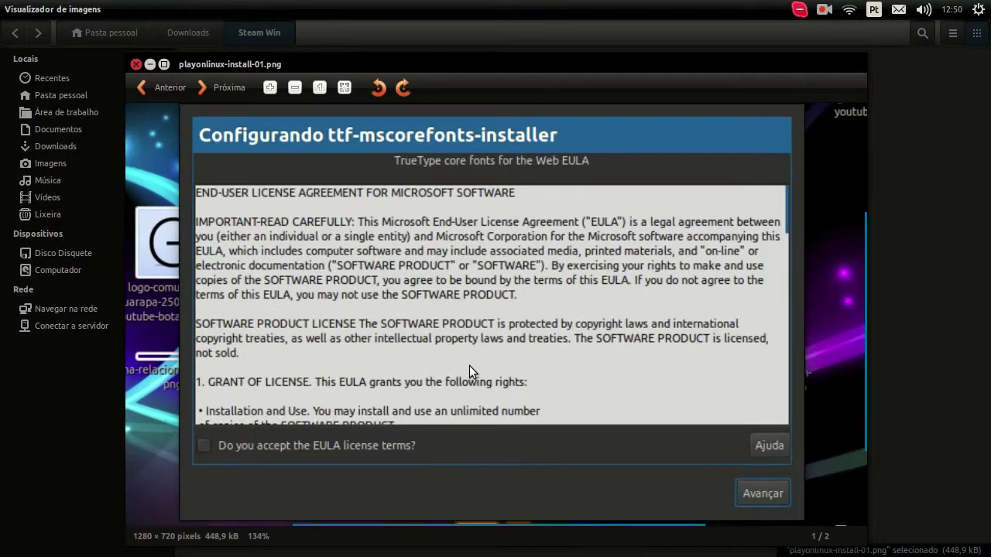
{"action": "scroll", "coordinate": [456, 174], "scroll_direction": "up", "scroll_amount": 1}
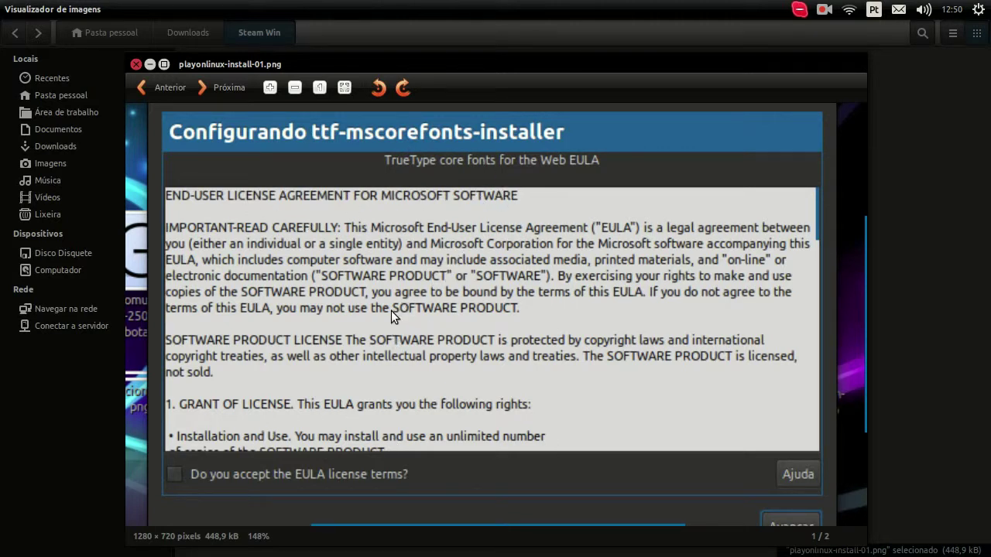
- Examine the PlayOnLinux window and its update progress bar in playonlinux-install-02.png, then close the image viewer
{"action": "left_click", "coordinate": [226, 88]}
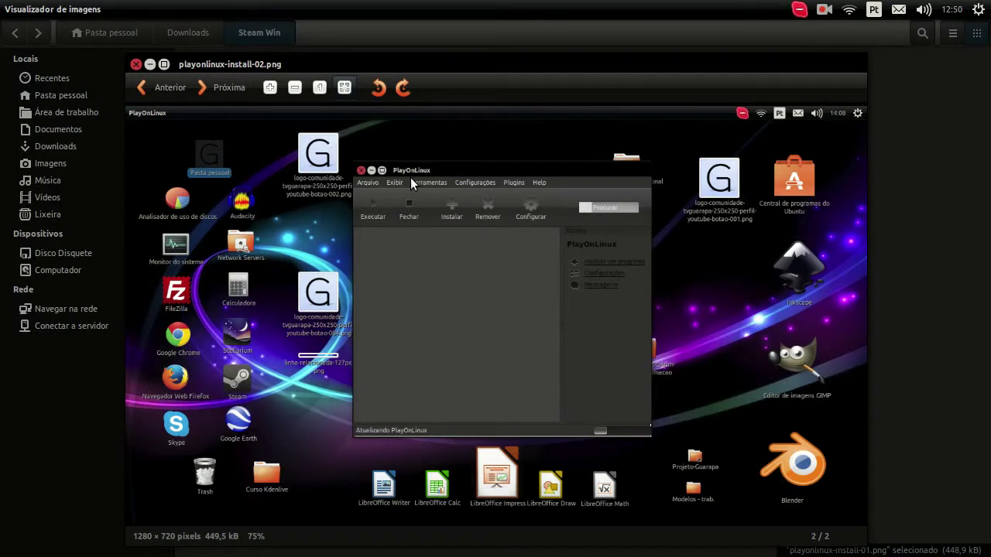
{"action": "scroll", "coordinate": [425, 200], "scroll_direction": "up", "scroll_amount": 1}
{"action": "scroll", "coordinate": [428, 189], "scroll_direction": "up", "scroll_amount": 3}
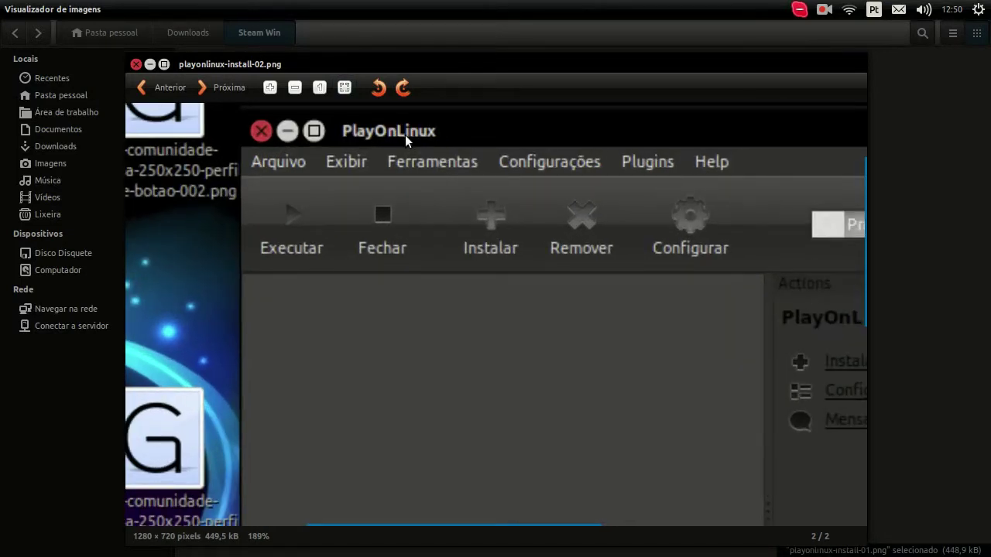
{"action": "left_click_drag", "start_coordinate": [782, 413], "coordinate": [714, 237]}
{"action": "mouse_move", "coordinate": [813, 426]}
{"action": "left_mouse_down"}
{"action": "mouse_move", "coordinate": [756, 398]}
{"action": "mouse_move", "coordinate": [778, 359]}
{"action": "mouse_move", "coordinate": [801, 427]}
{"action": "left_mouse_up"}
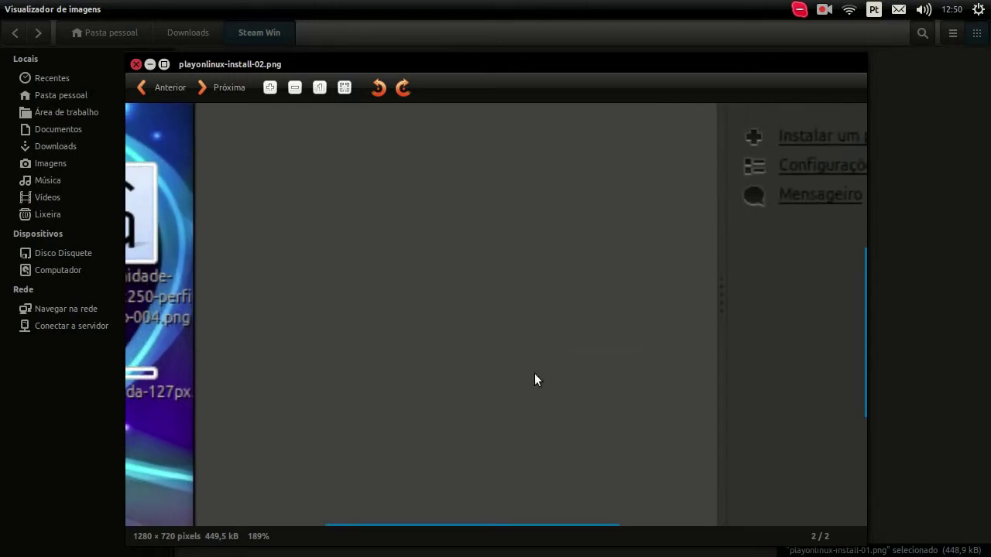
{"action": "scroll", "coordinate": [643, 263], "scroll_direction": "down", "scroll_amount": 4}
{"action": "scroll", "coordinate": [643, 263], "scroll_direction": "right", "scroll_amount": 2}
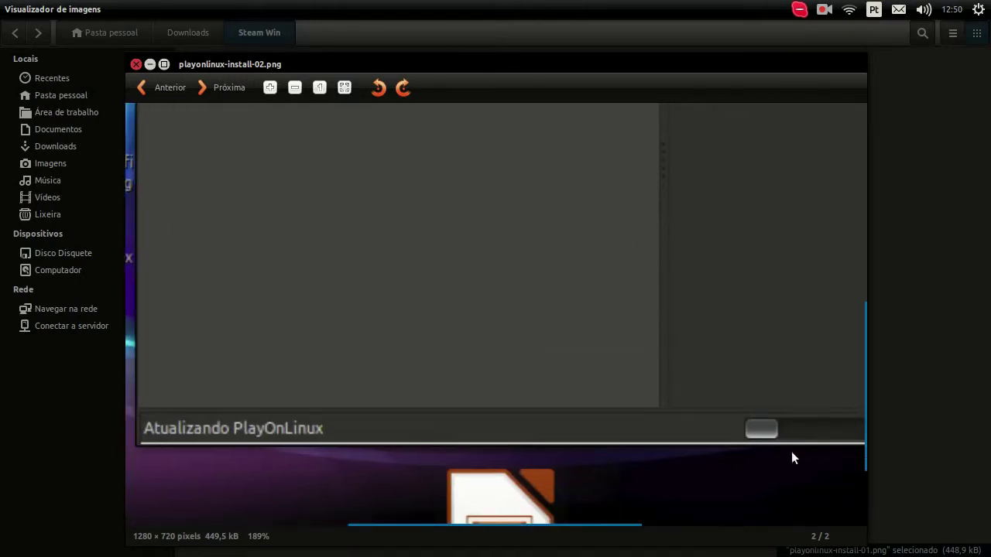
{"action": "scroll", "coordinate": [674, 416], "scroll_direction": "up", "scroll_amount": 4}
{"action": "left_click_drag", "start_coordinate": [674, 416], "coordinate": [612, 441]}
{"action": "scroll", "coordinate": [411, 400], "scroll_direction": "down", "scroll_amount": 4}
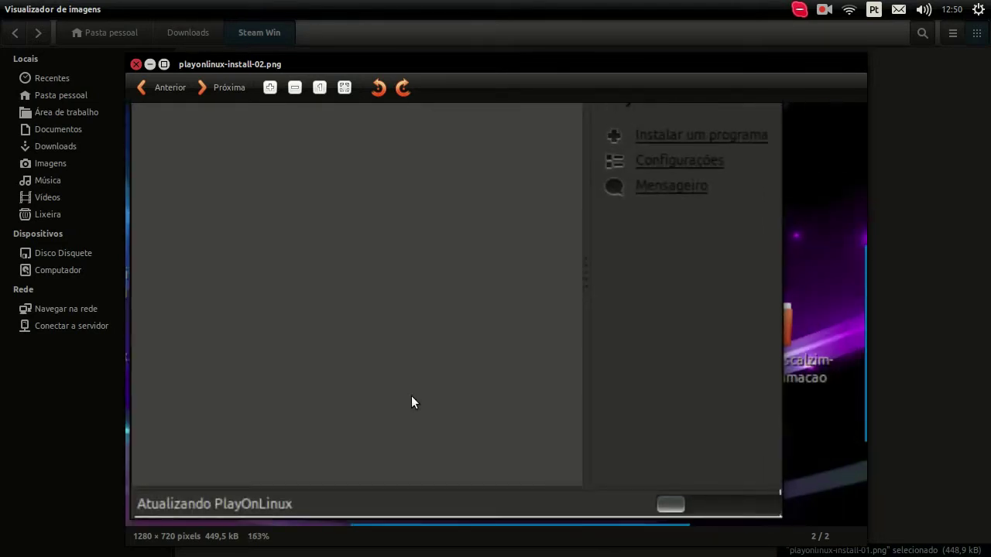
{"action": "scroll", "coordinate": [391, 364], "scroll_direction": "down", "scroll_amount": 1}
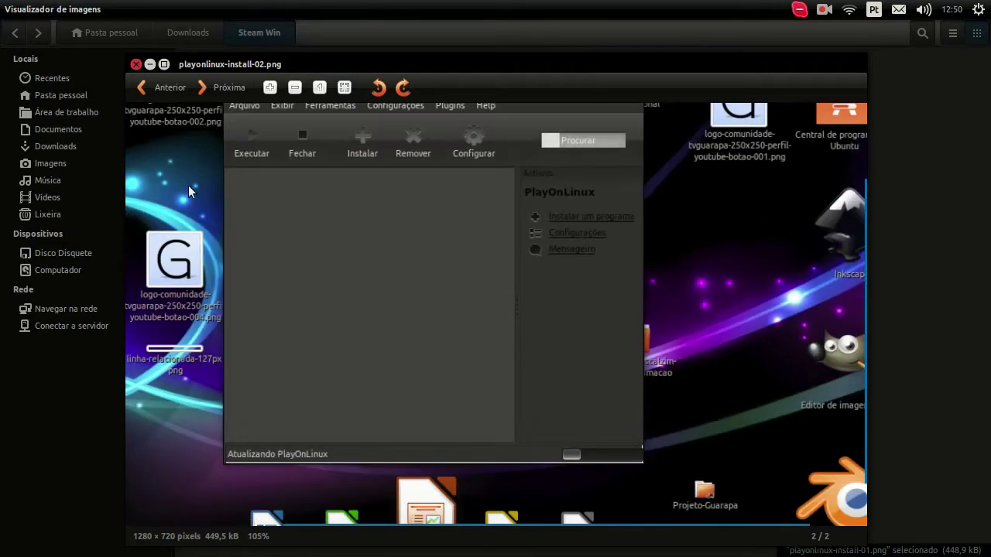
{"action": "left_click", "coordinate": [137, 63]}
{"action": "left_click", "coordinate": [428, 203]}
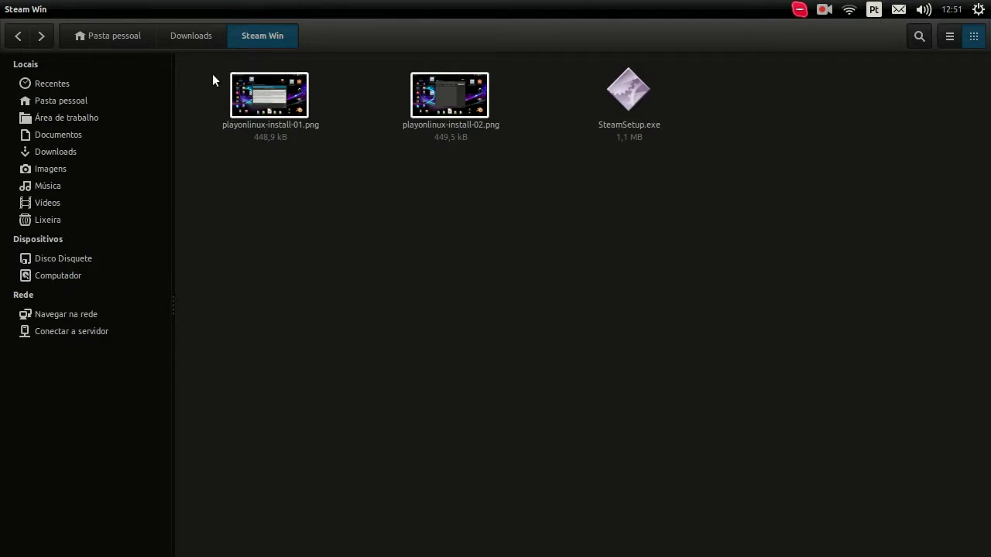
- Reopen playonlinux-install-01.png, close it again, and bring the desktop with the Steam icon into view
{"action": "double_click", "coordinate": [255, 95]}
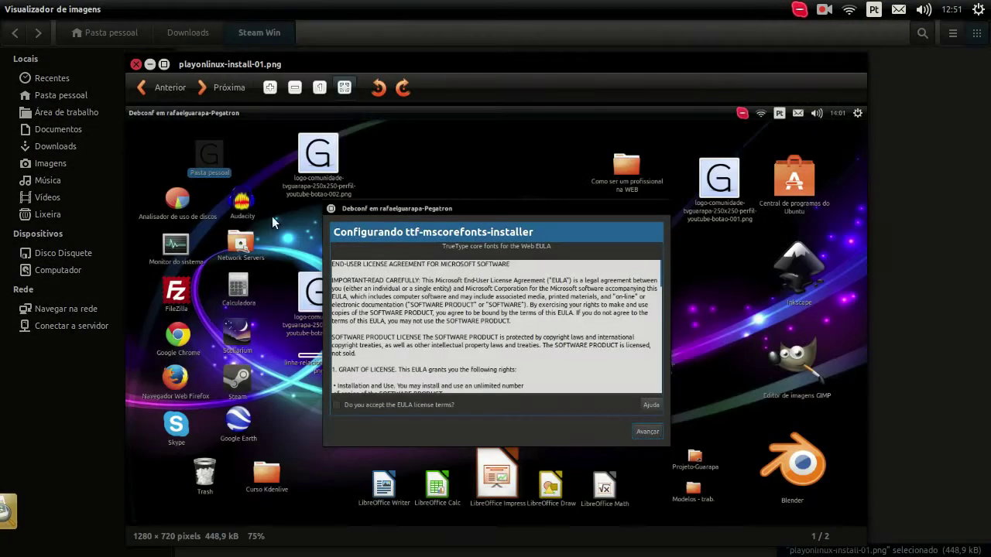
{"action": "left_click", "coordinate": [137, 65]}
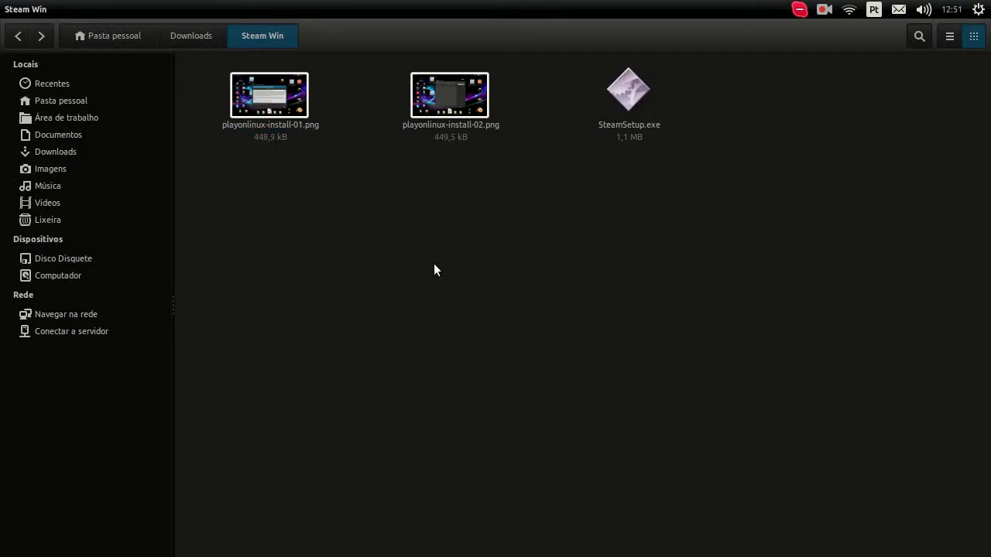
{"action": "mouse_move", "coordinate": [3, 248]}
{"action": "left_click", "coordinate": [17, 459]}
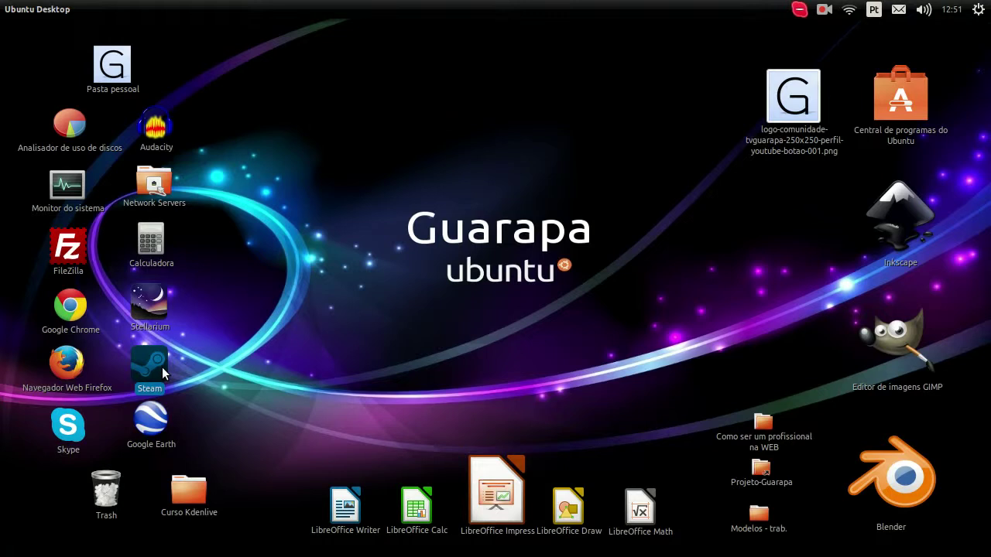
{"action": "left_click", "coordinate": [206, 323]}
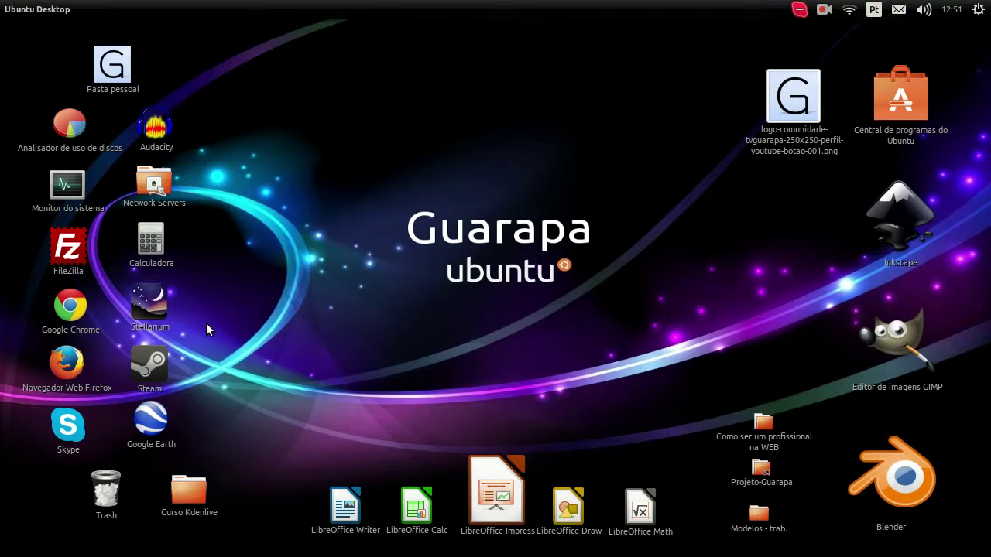
- Switch to Firefox and search the Steam store for "zuma"
{"action": "mouse_move", "coordinate": [6, 286]}
{"action": "left_click", "coordinate": [5, 215]}
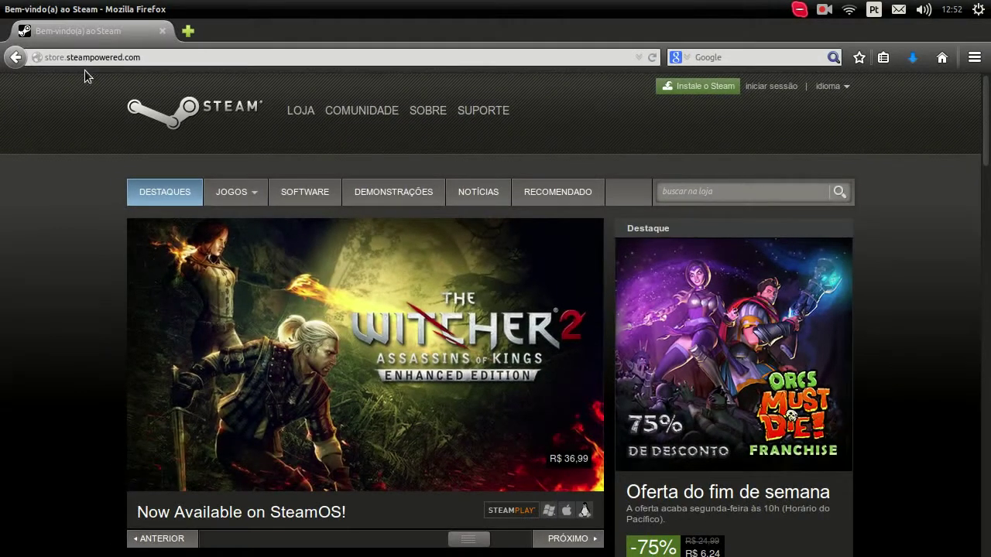
{"action": "left_click", "coordinate": [701, 199]}
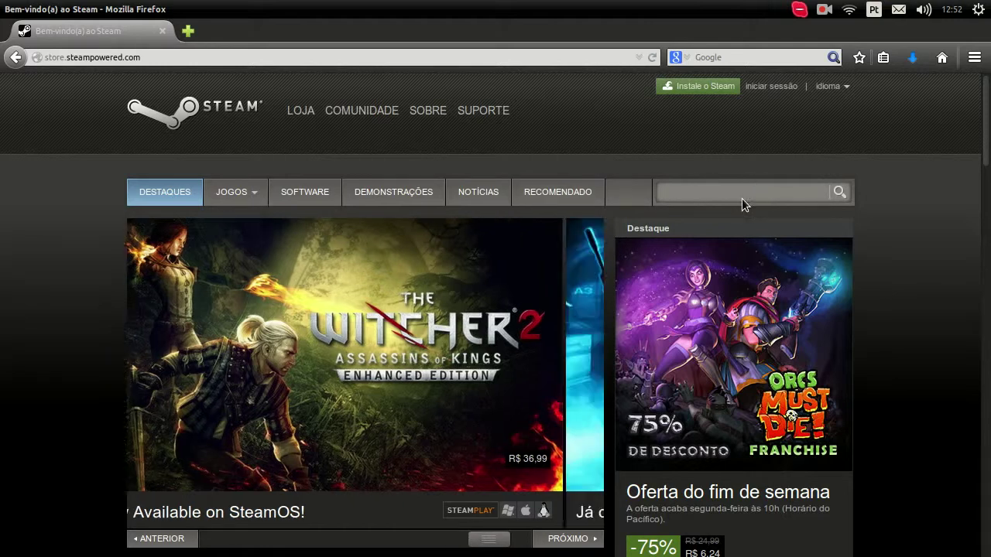
{"action": "type", "text": "zuma"}
{"action": "key", "text": "Return"}
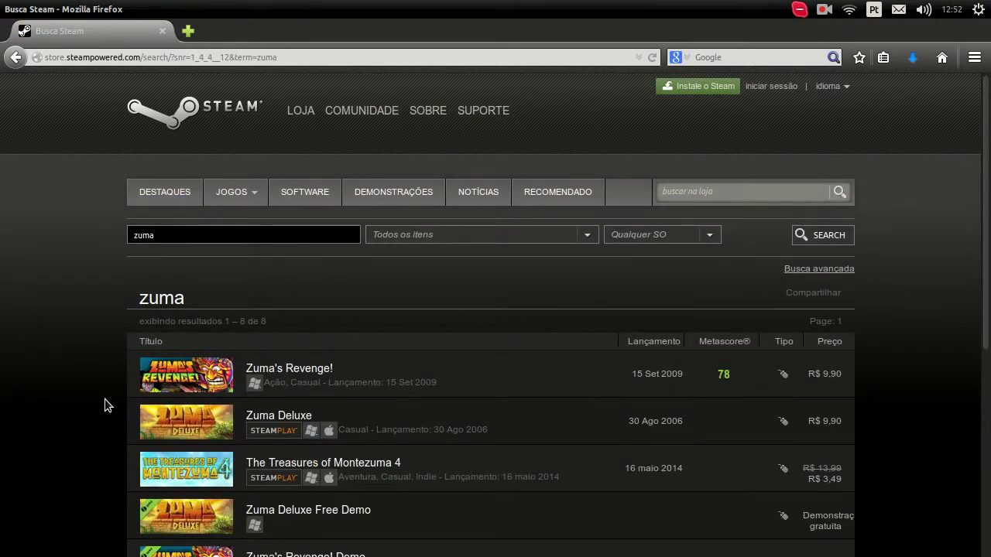
- Open the Zuma's Revenge! store page from the results, lower the trailer's volume, play it on, and pause it
{"action": "scroll", "coordinate": [104, 400], "scroll_direction": "down", "scroll_amount": 3}
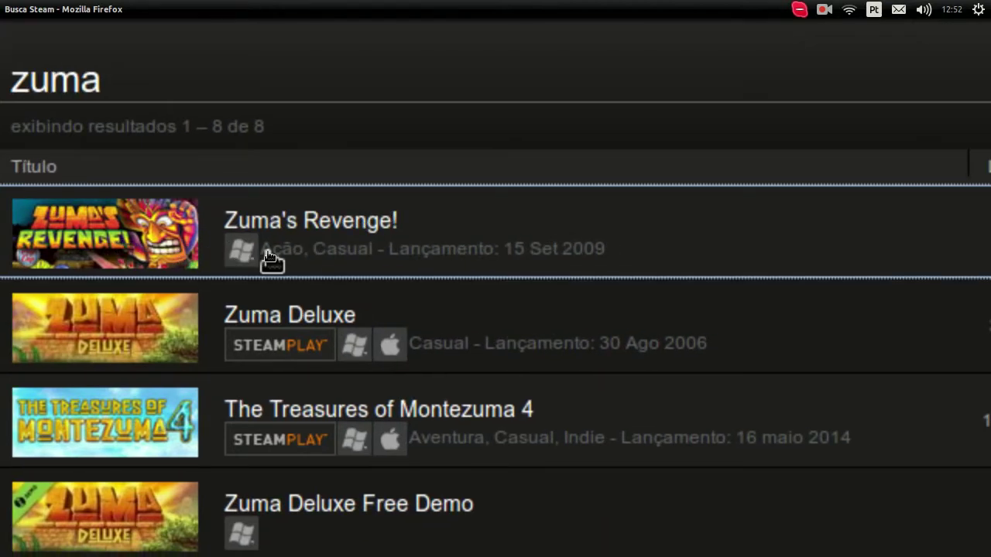
{"action": "left_click", "coordinate": [928, 259]}
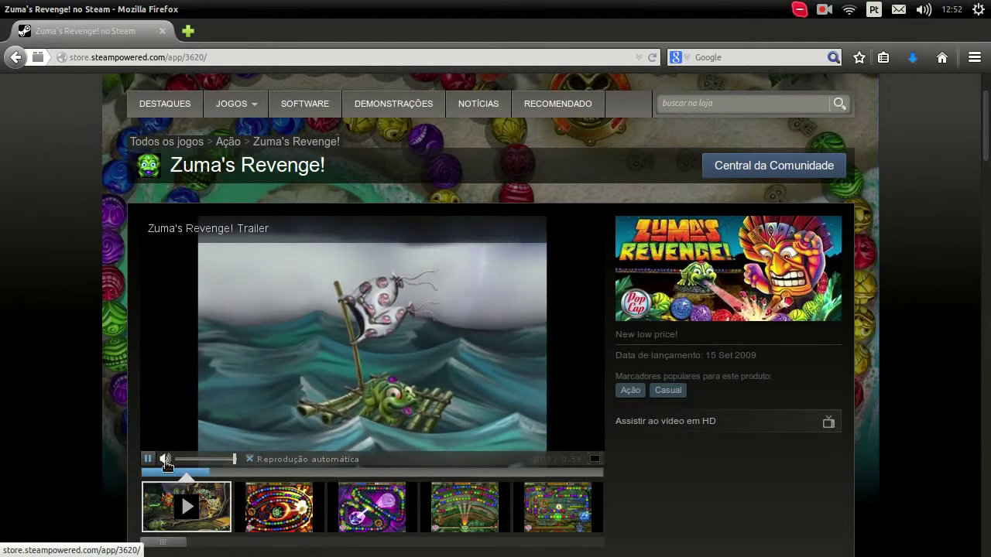
{"action": "left_click", "coordinate": [215, 459]}
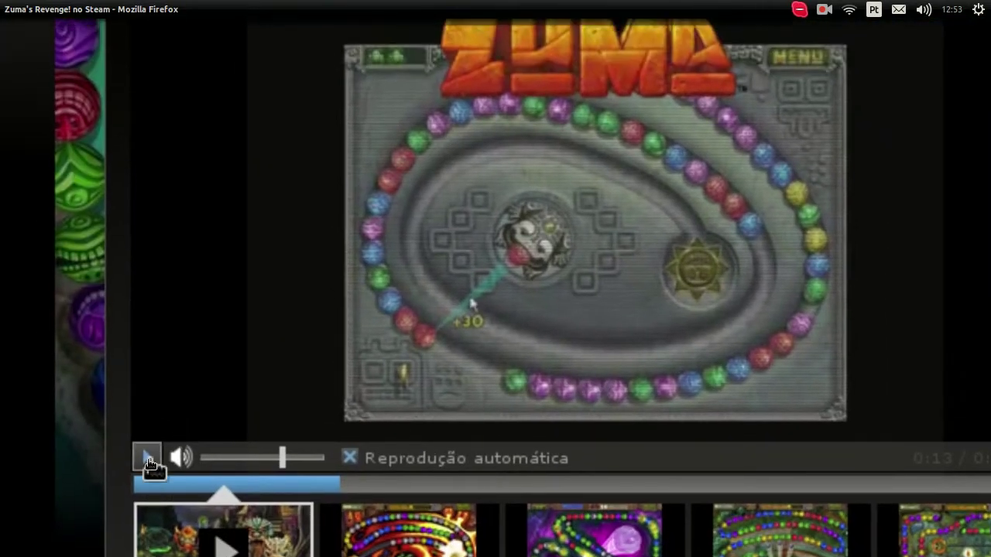
{"action": "left_click", "coordinate": [146, 439]}
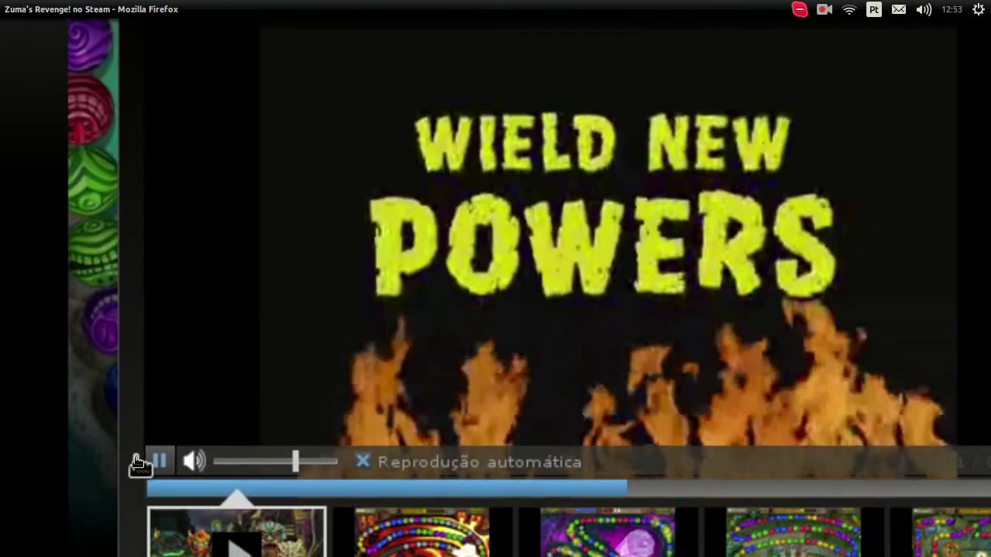
{"action": "left_click", "coordinate": [147, 458]}
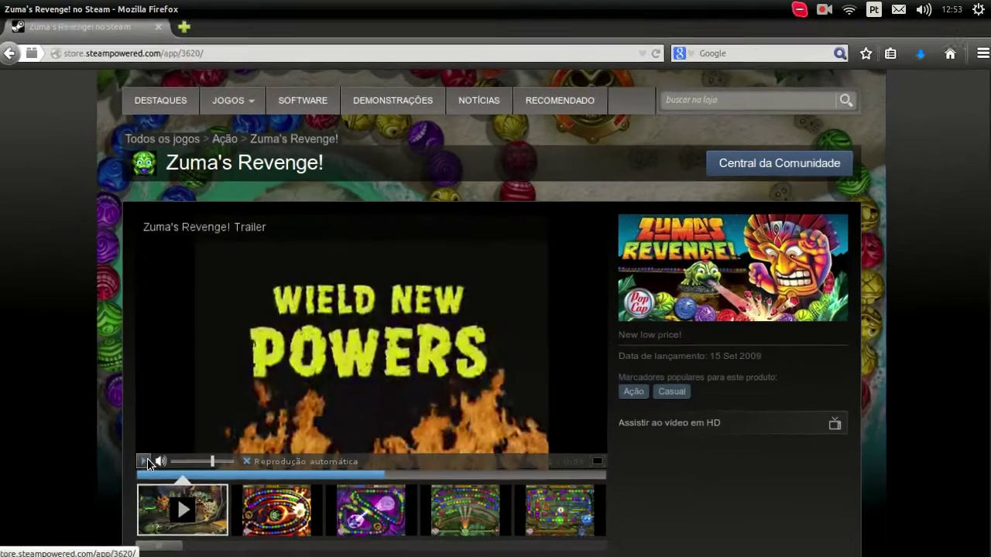
- Examine the purchase options and supported operating system for Zuma's Revenge!, and minimize Firefox
{"action": "scroll", "coordinate": [118, 326], "scroll_direction": "down", "scroll_amount": 4}
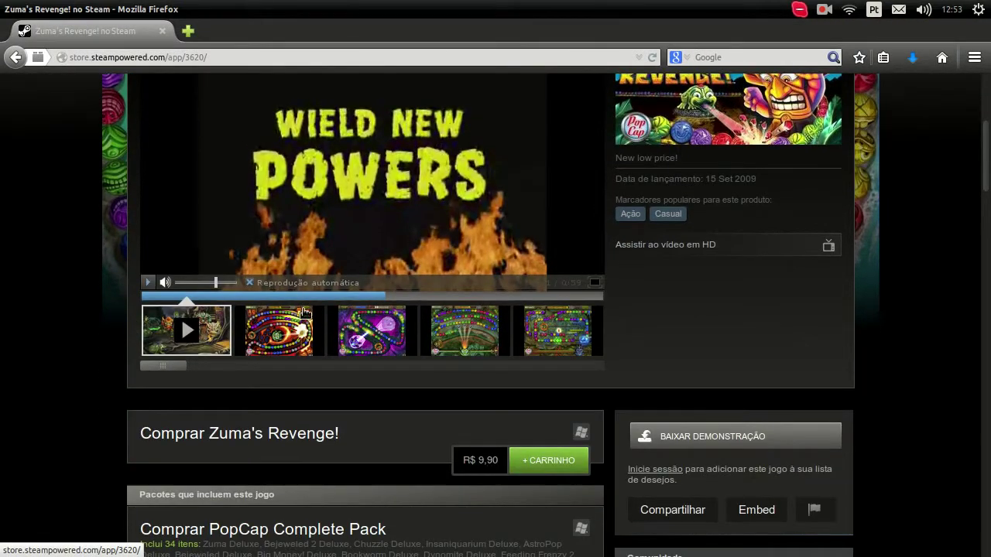
{"action": "scroll", "coordinate": [164, 413], "scroll_direction": "down", "scroll_amount": 2}
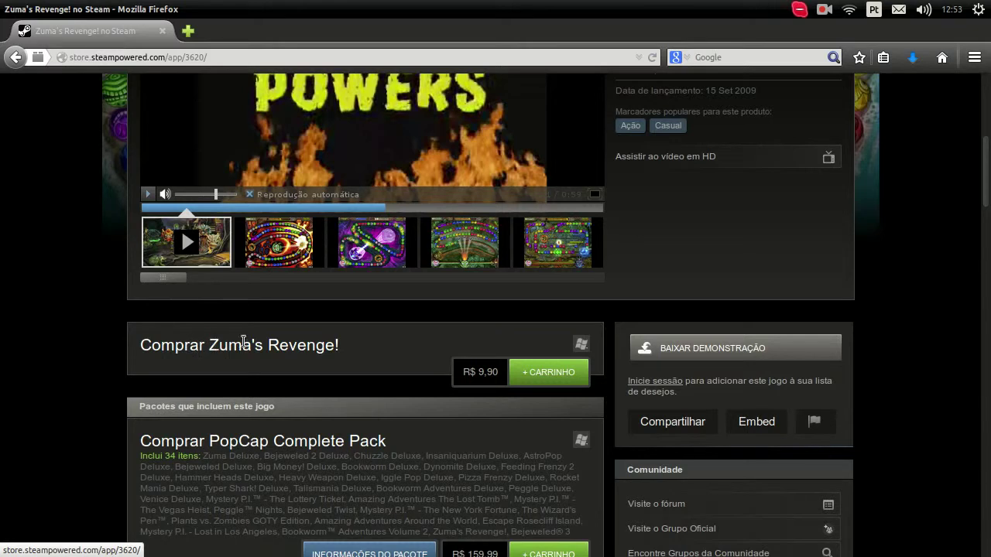
{"action": "scroll", "coordinate": [314, 338], "scroll_direction": "down", "scroll_amount": 1}
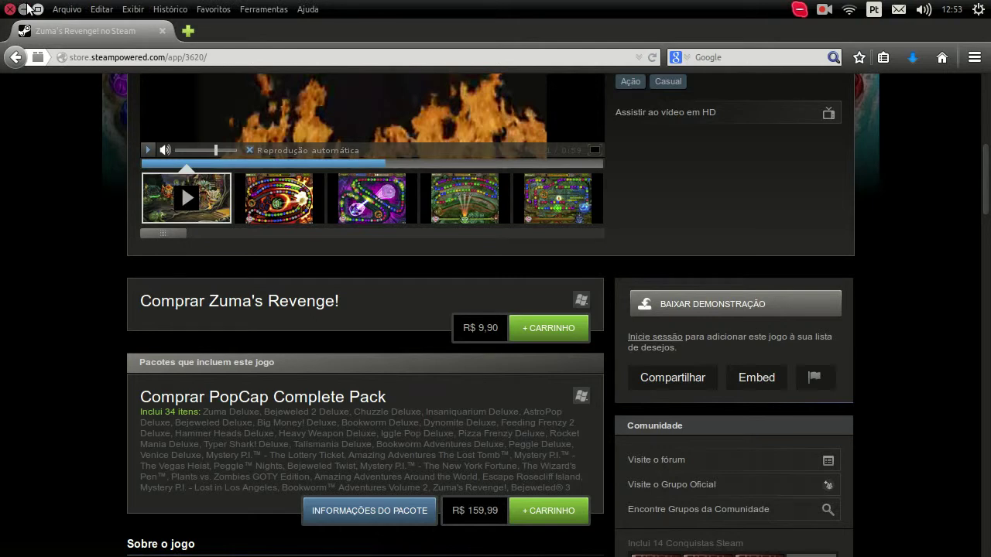
{"action": "left_click", "coordinate": [27, 8]}
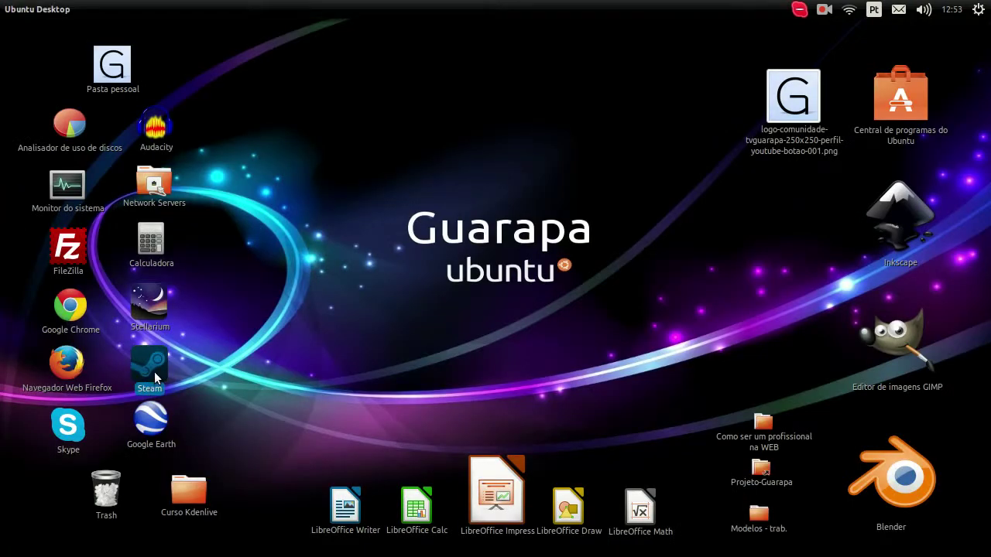
- Launch the installed Steam client from the desktop and minimize its login window
{"action": "left_click", "coordinate": [251, 327]}
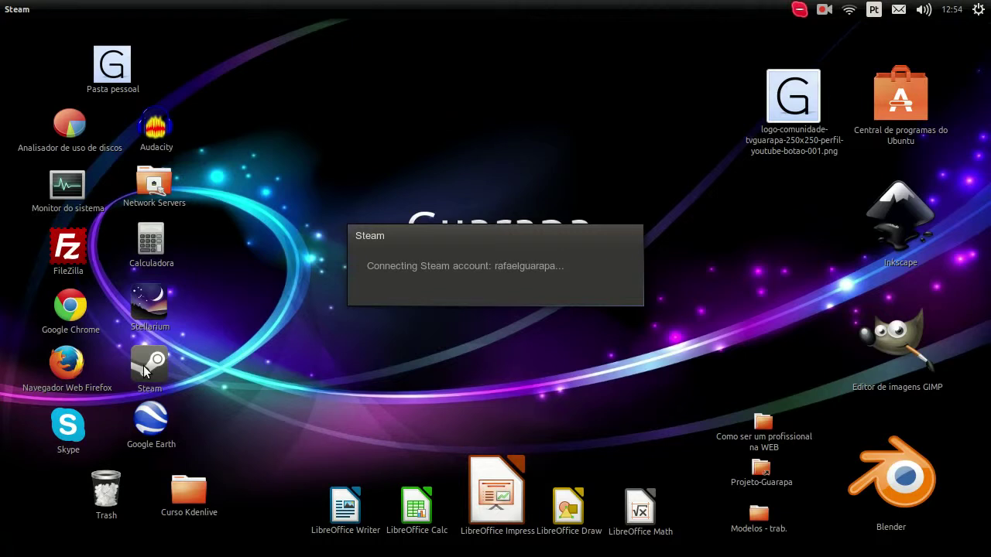
{"action": "mouse_move", "coordinate": [8, 227]}
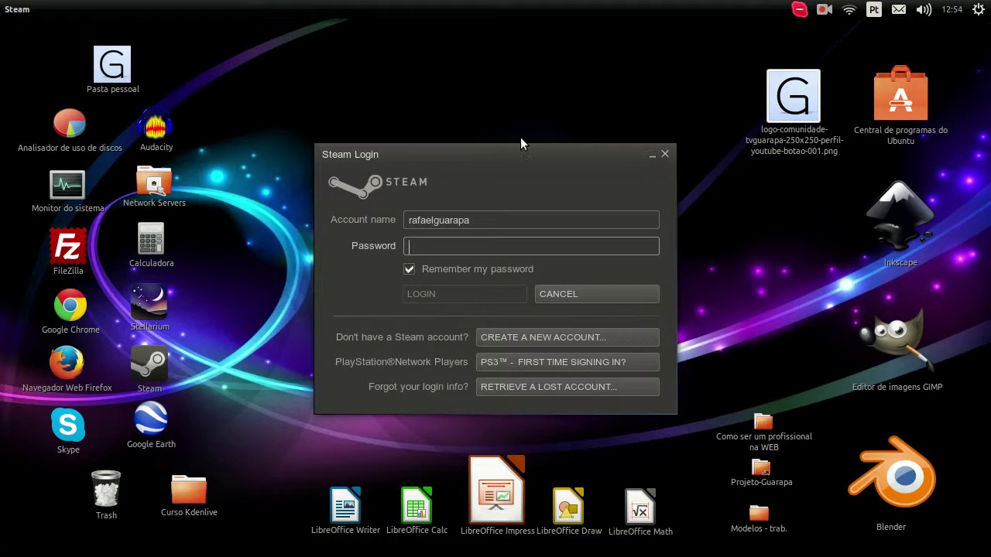
{"action": "left_click", "coordinate": [651, 158]}
{"action": "left_click", "coordinate": [22, 82]}
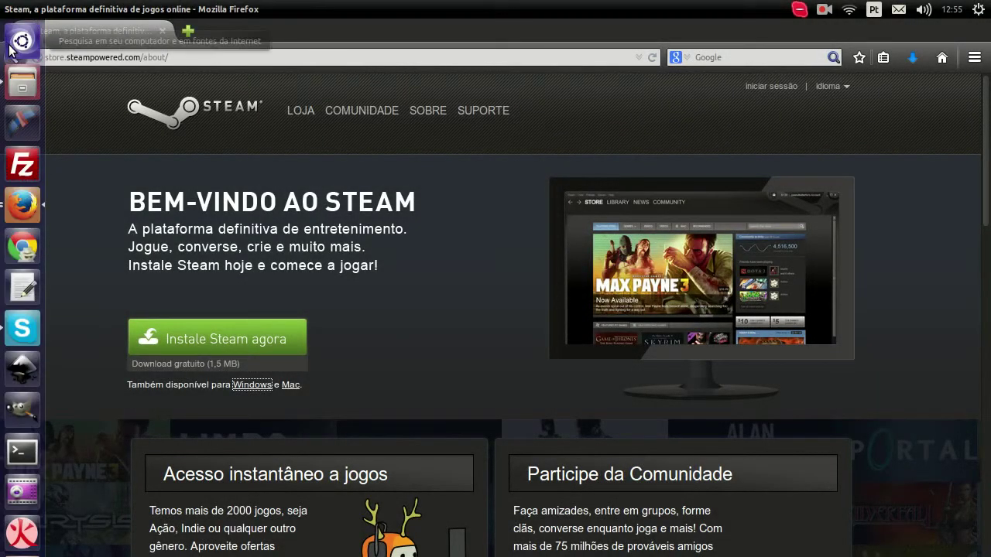
- Find PlayOnLinux by searching the system for "playon", launch it, and open its program installation window
{"action": "left_click", "coordinate": [11, 48]}
{"action": "type", "text": "pla"}
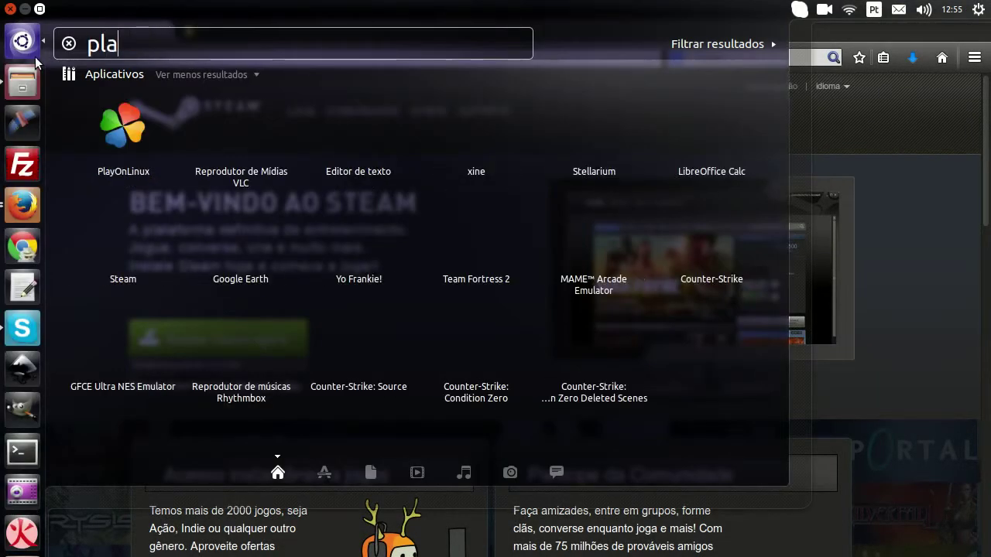
{"action": "type", "text": "yon"}
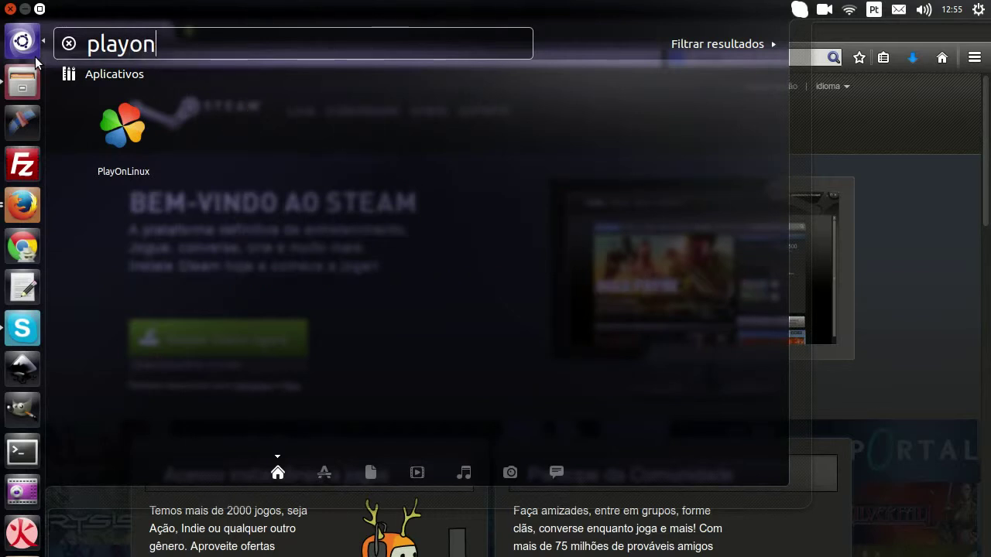
{"action": "left_click", "coordinate": [139, 151]}
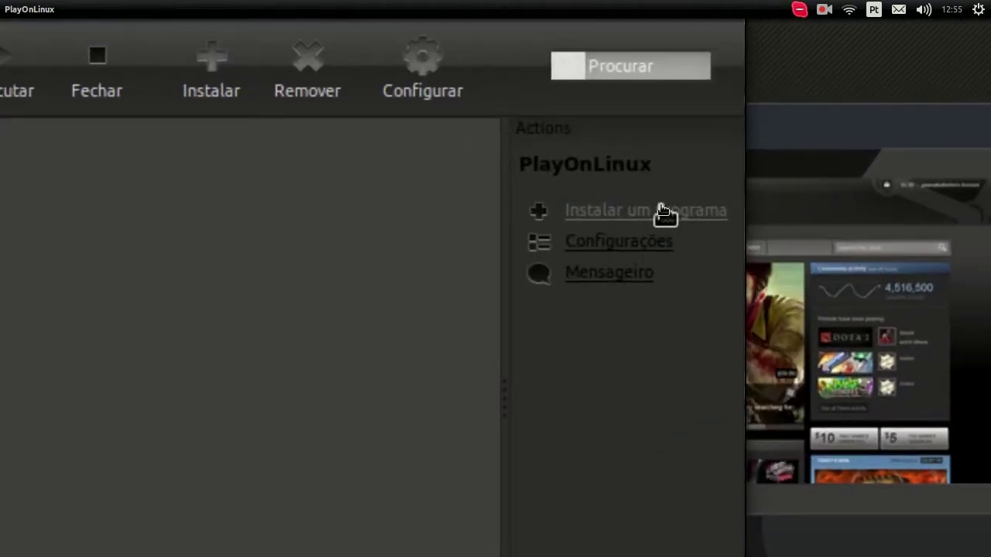
{"action": "left_click", "coordinate": [660, 210]}
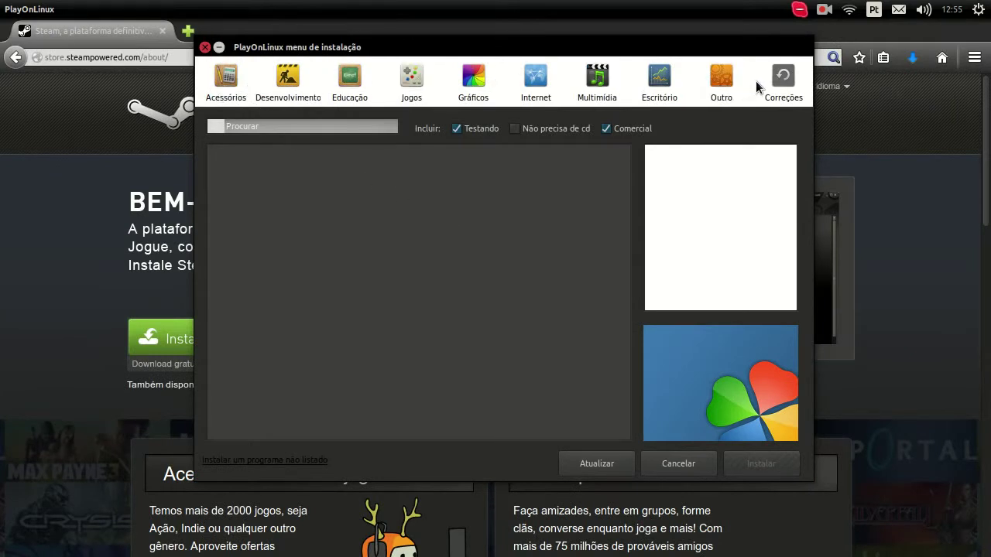
- Look through the programs offered under Acessórios, Desenvolvimento and Educação, including the description of Notepad
{"action": "left_click", "coordinate": [225, 77]}
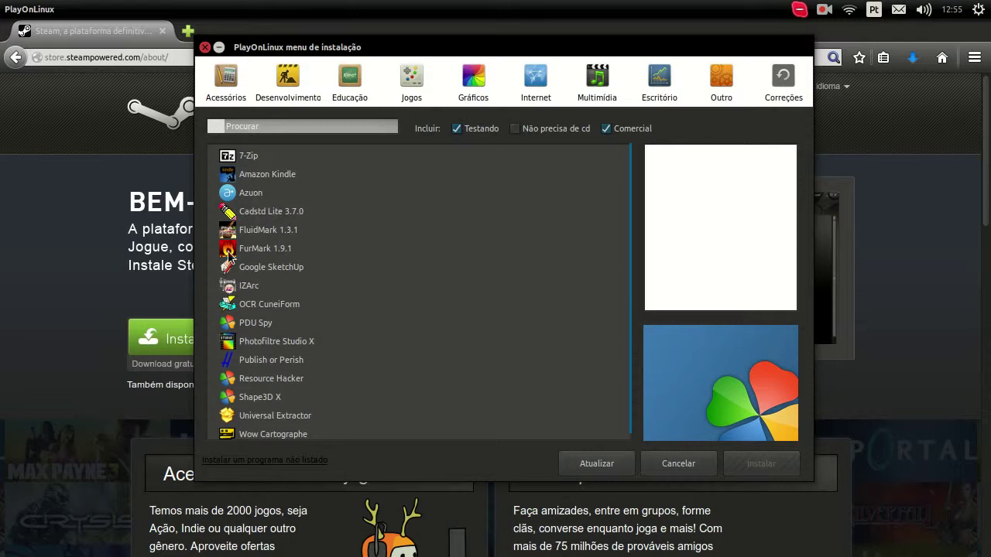
{"action": "scroll", "coordinate": [318, 220], "scroll_direction": "down", "scroll_amount": 1}
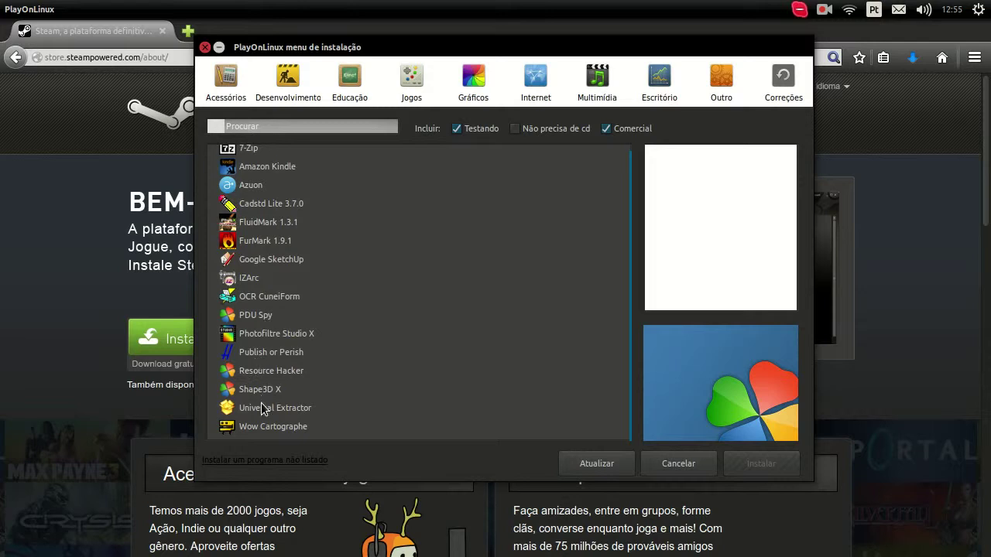
{"action": "scroll", "coordinate": [263, 395], "scroll_direction": "up", "scroll_amount": 1}
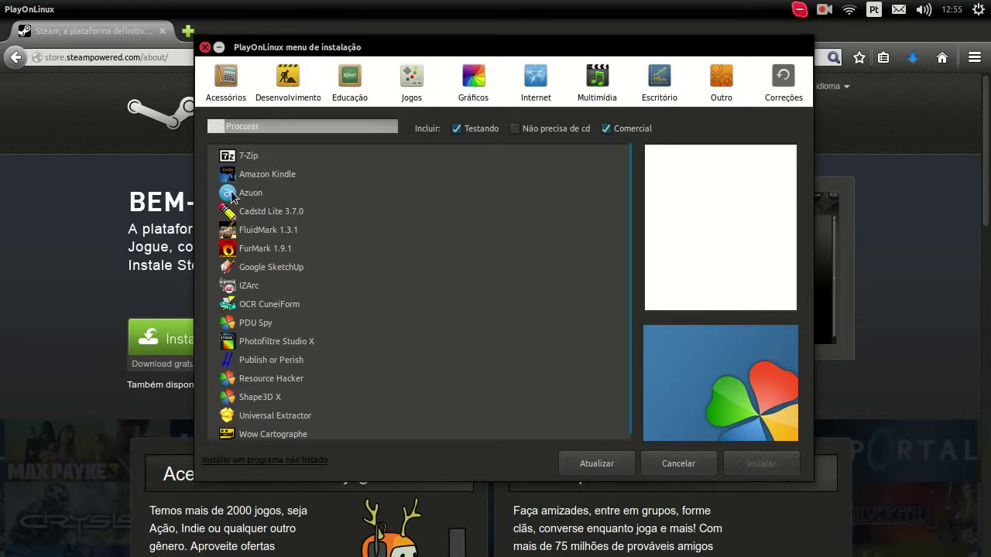
{"action": "left_click", "coordinate": [295, 92]}
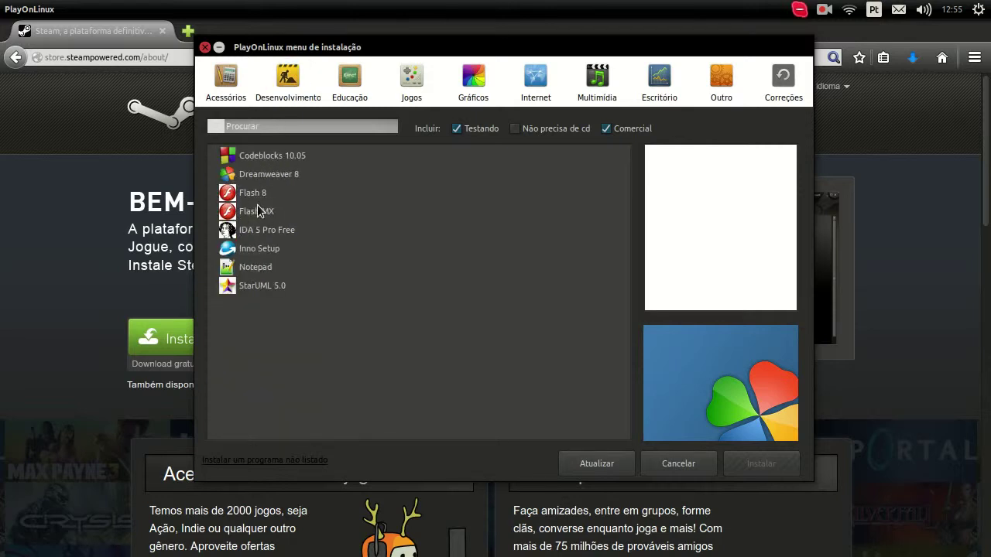
{"action": "left_click", "coordinate": [256, 267]}
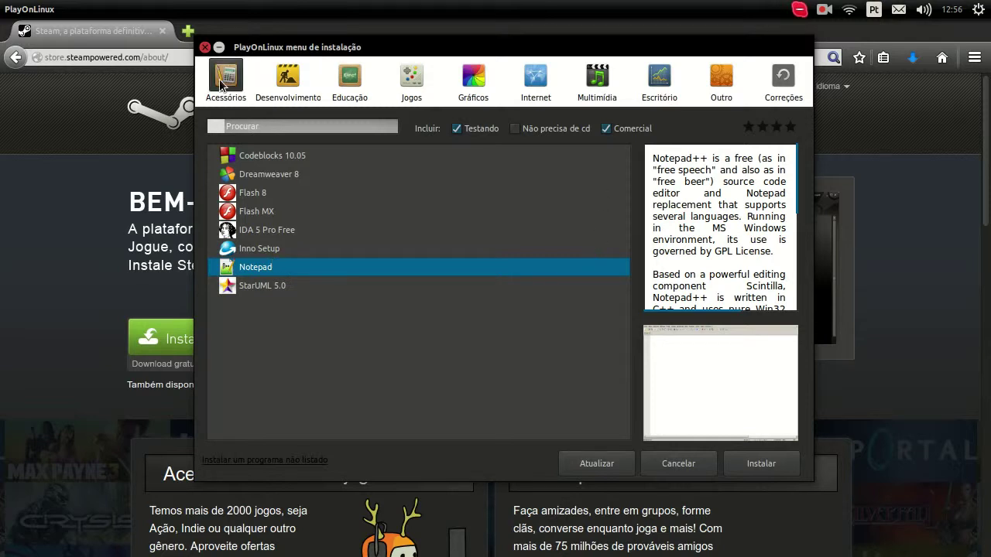
{"action": "left_click", "coordinate": [352, 85]}
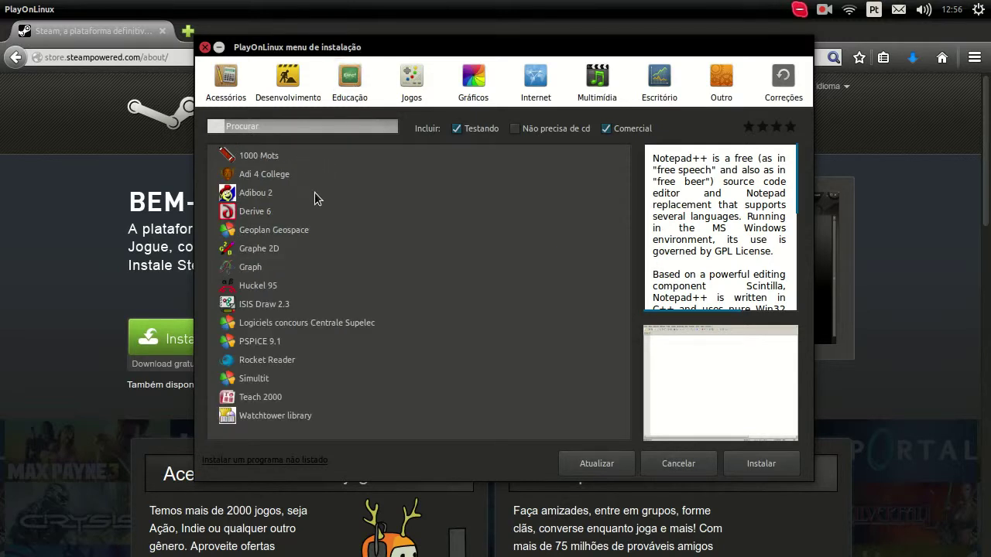
- Look through the Jogos category, highlighting Counter Strike: Global Offensive, Crayon Physics and DC Universe Online
{"action": "left_click", "coordinate": [411, 77]}
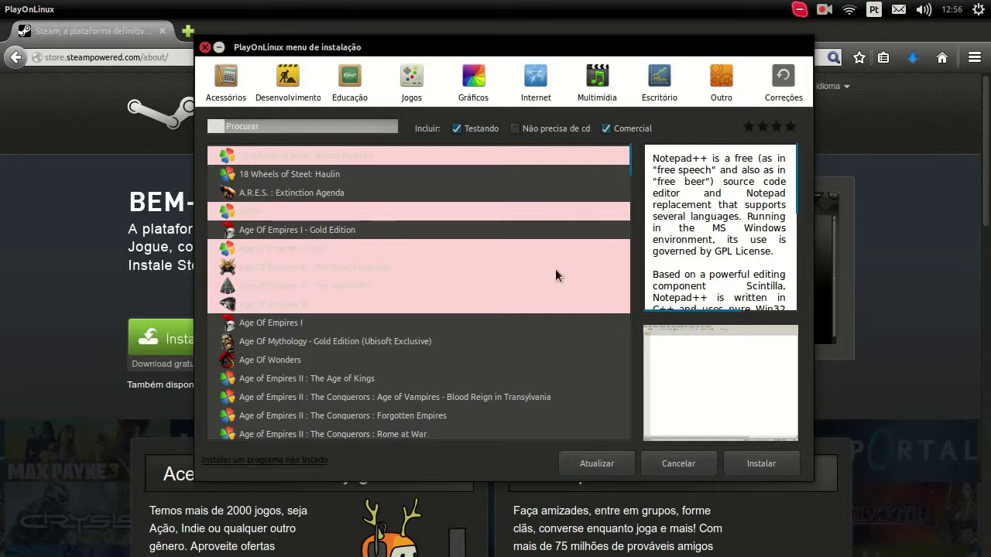
{"action": "left_click", "coordinate": [641, 183]}
{"action": "scroll", "coordinate": [641, 183], "scroll_direction": "down", "scroll_amount": 20}
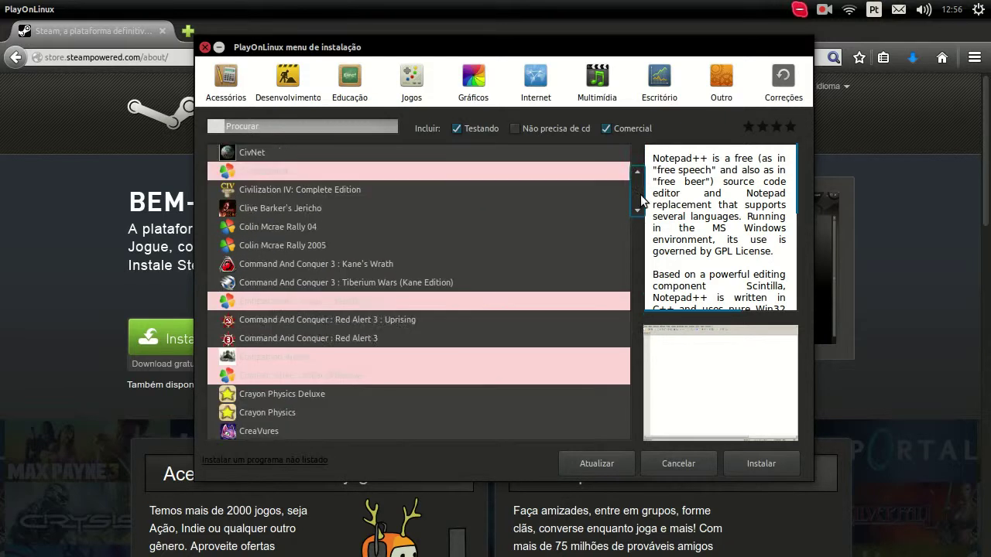
{"action": "scroll", "coordinate": [467, 325], "scroll_direction": "down", "scroll_amount": 1}
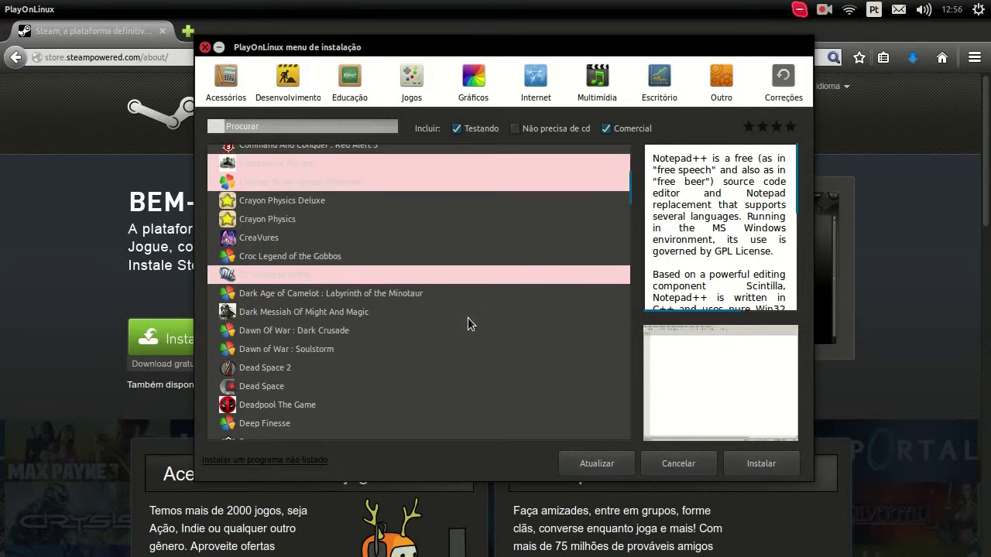
{"action": "scroll", "coordinate": [402, 337], "scroll_direction": "up", "scroll_amount": 2}
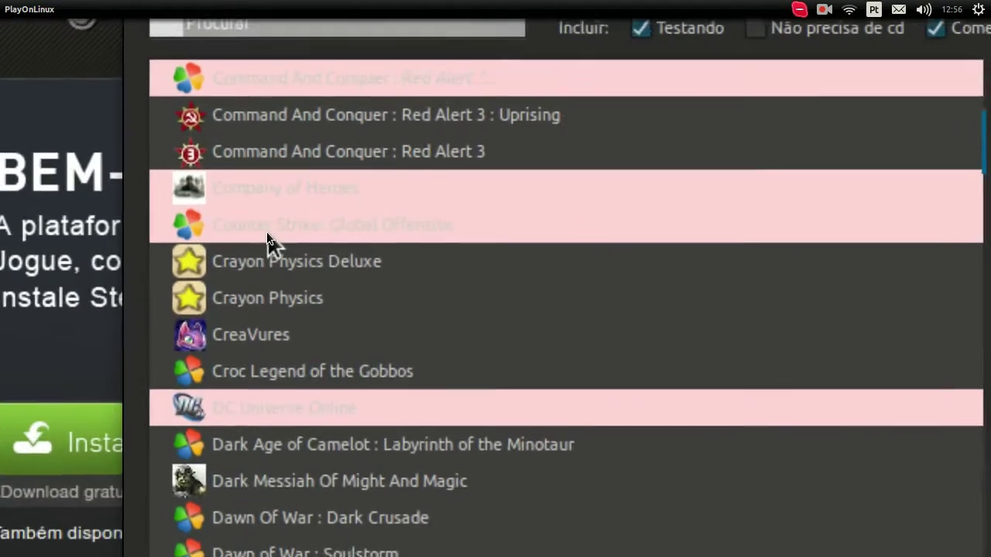
{"action": "left_click", "coordinate": [310, 232]}
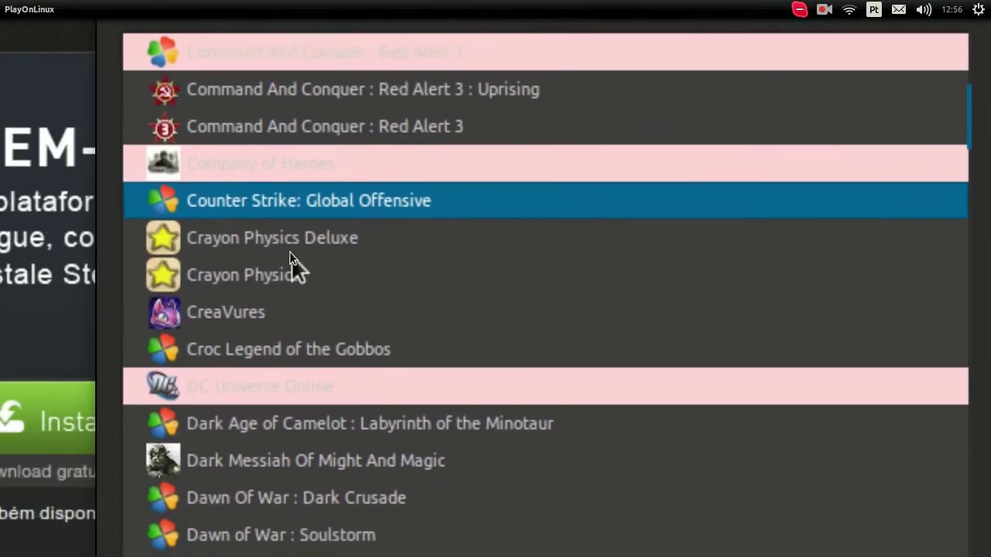
{"action": "left_click", "coordinate": [190, 270]}
{"action": "left_click", "coordinate": [195, 288]}
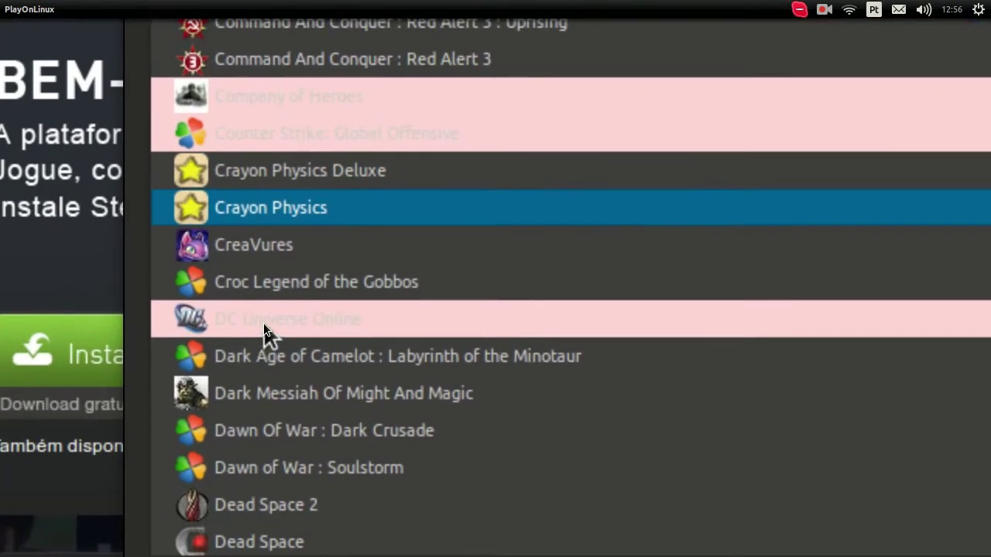
{"action": "left_click", "coordinate": [263, 329]}
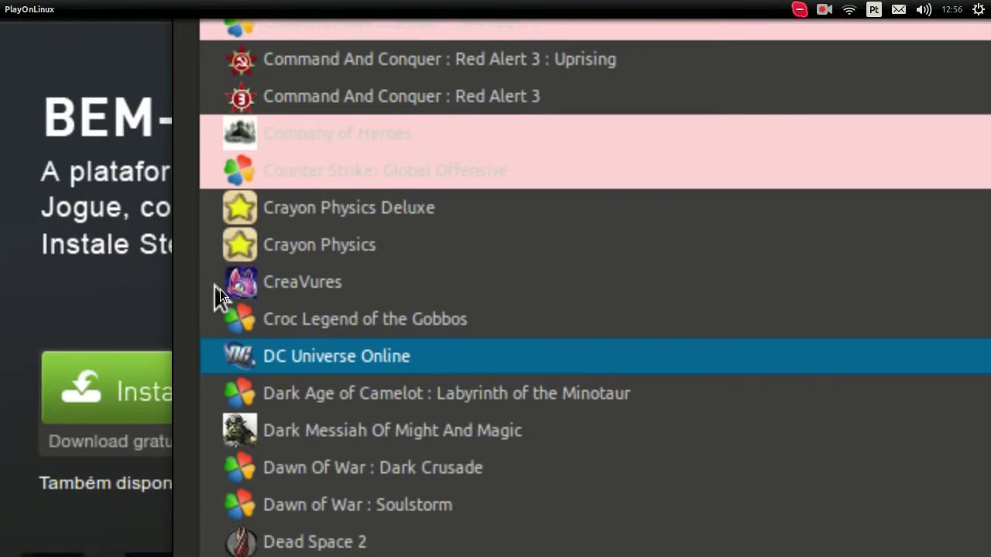
- Examine the rest of the games list through the GOG.com titles, return to its start, and view Age Of Empires I - Gold Edition
{"action": "scroll", "coordinate": [327, 294], "scroll_direction": "down", "scroll_amount": 3}
{"action": "scroll", "coordinate": [278, 325], "scroll_direction": "down", "scroll_amount": 15}
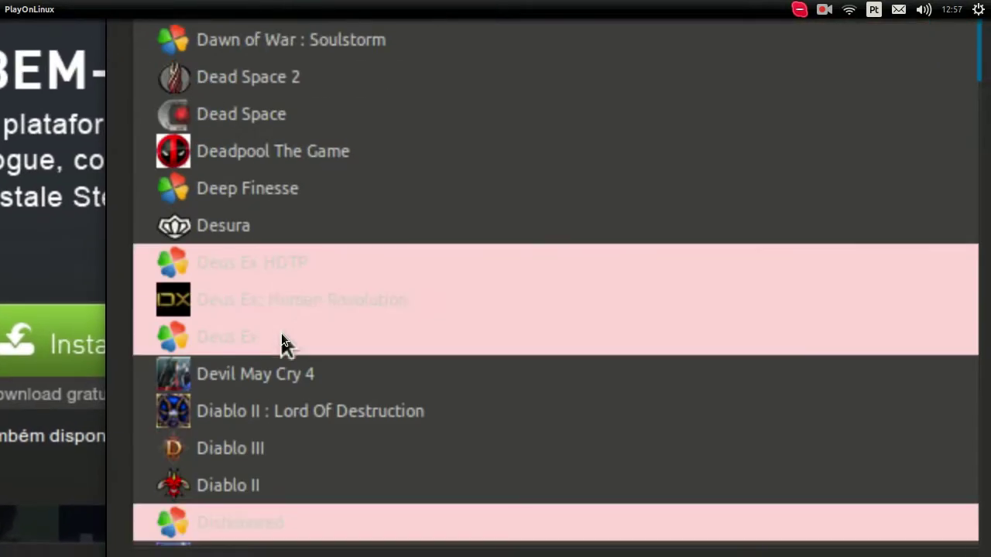
{"action": "scroll", "coordinate": [261, 189], "scroll_direction": "up", "scroll_amount": 3}
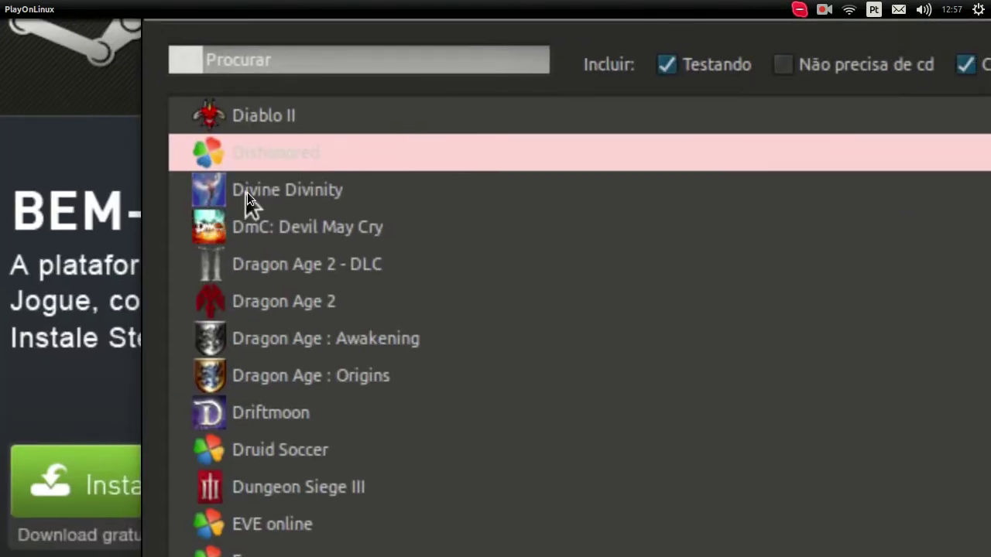
{"action": "scroll", "coordinate": [278, 258], "scroll_direction": "down", "scroll_amount": 8}
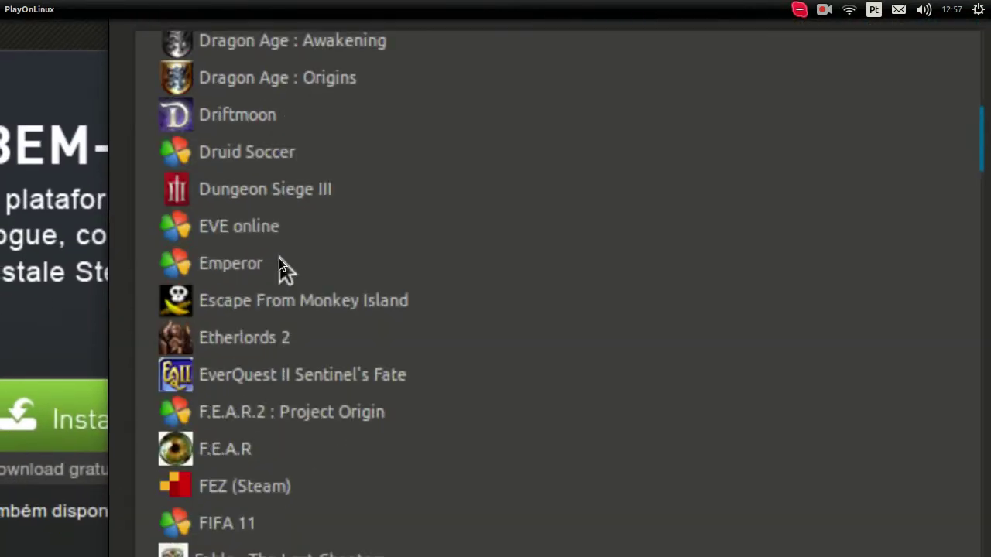
{"action": "scroll", "coordinate": [274, 258], "scroll_direction": "down", "scroll_amount": 15}
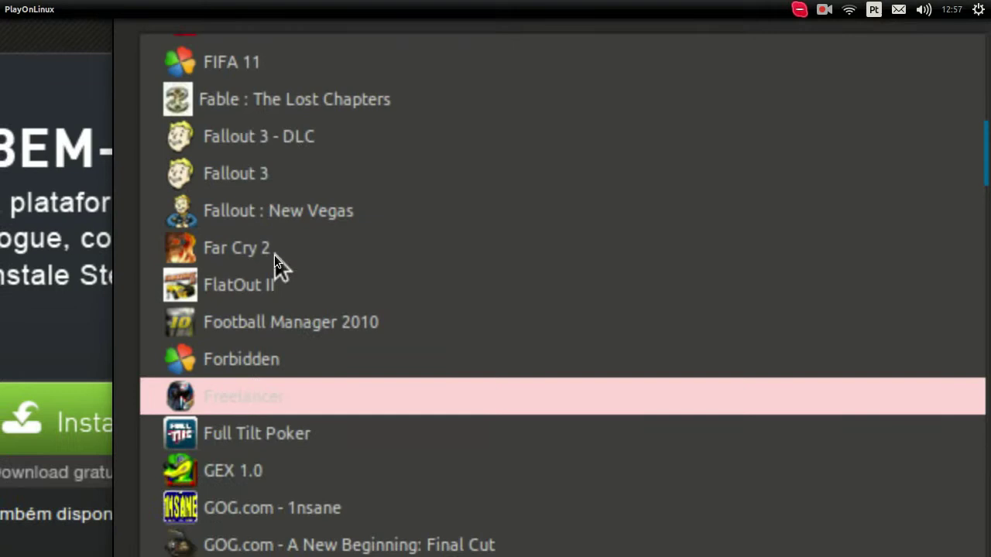
{"action": "scroll", "coordinate": [274, 257], "scroll_direction": "down", "scroll_amount": 15}
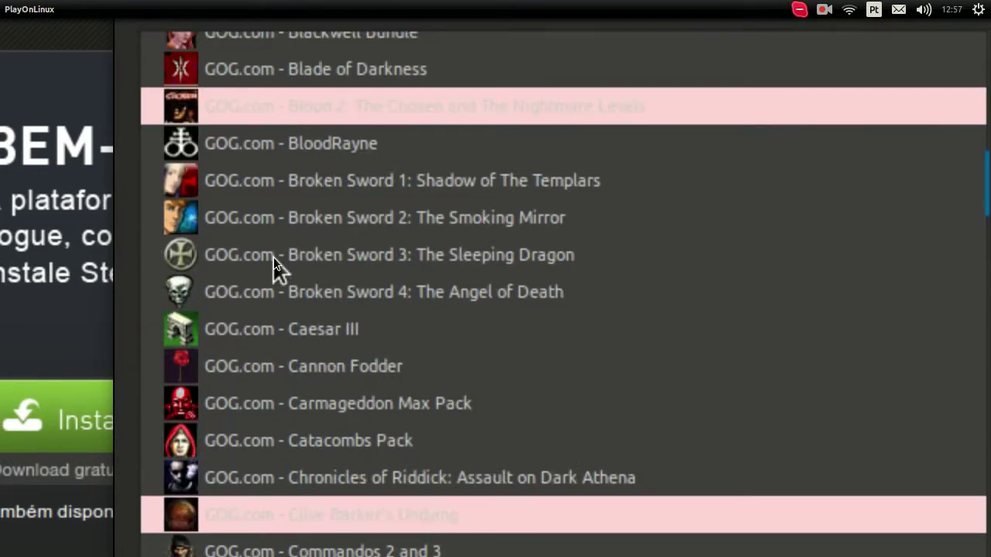
{"action": "scroll", "coordinate": [277, 267], "scroll_direction": "down", "scroll_amount": 12}
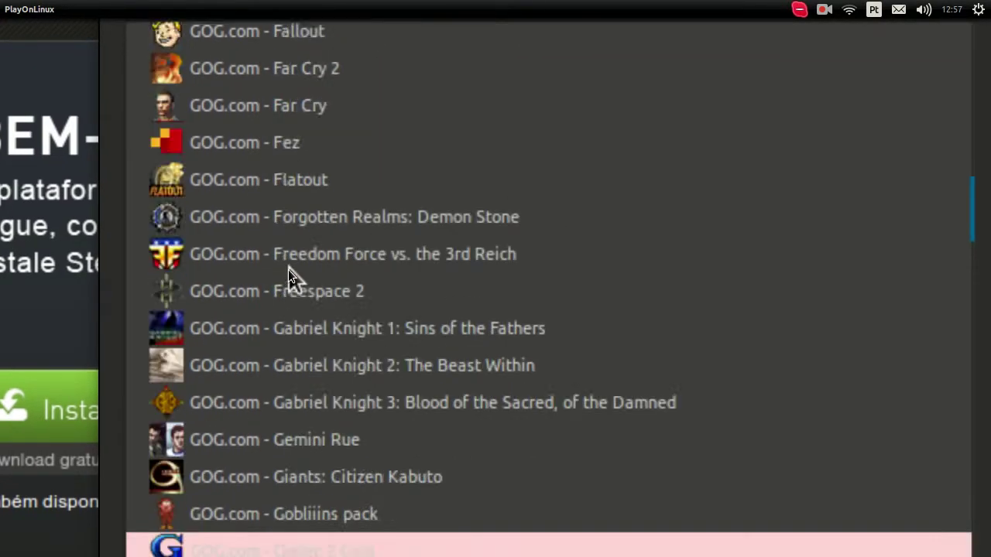
{"action": "scroll", "coordinate": [283, 277], "scroll_direction": "down", "scroll_amount": 3}
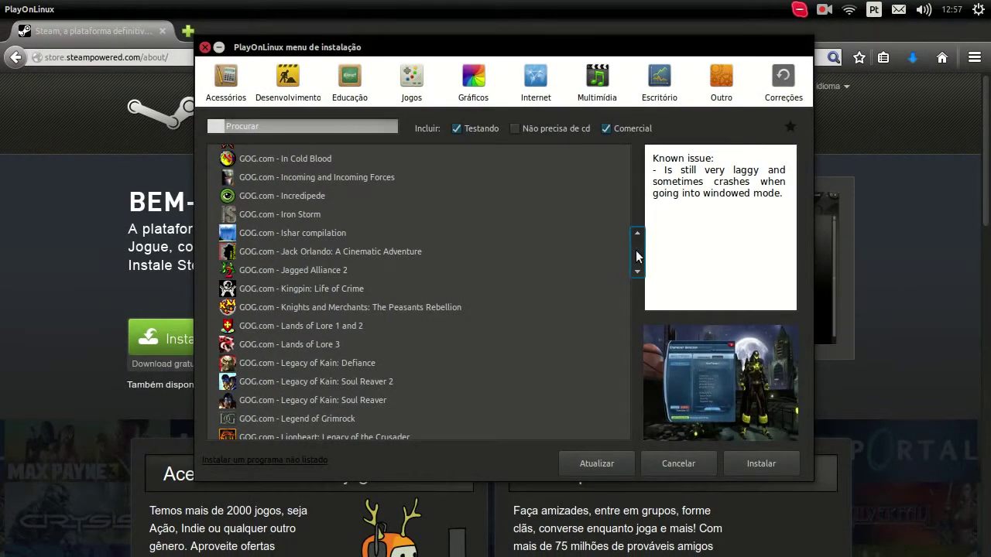
{"action": "left_click_drag", "start_coordinate": [637, 259], "coordinate": [637, 151]}
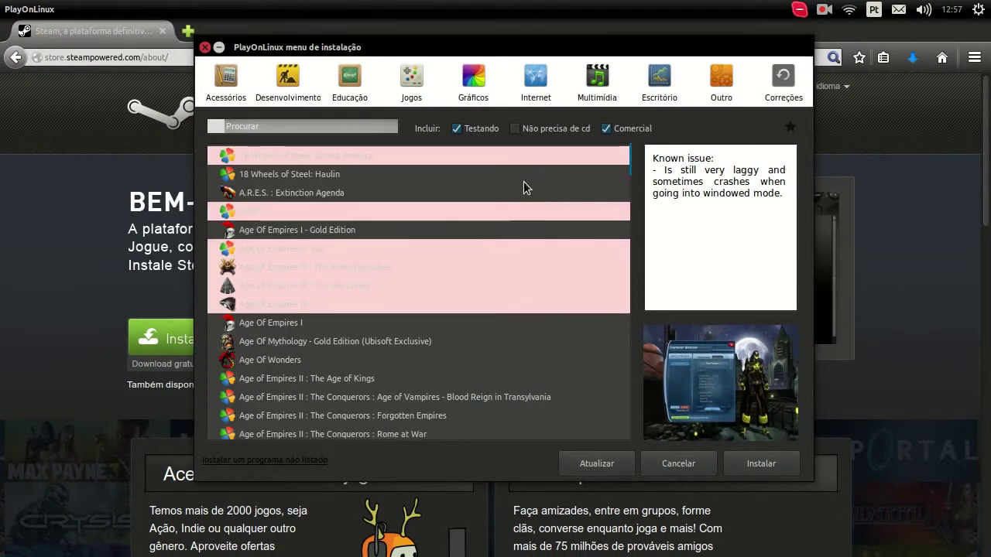
{"action": "left_click", "coordinate": [325, 232]}
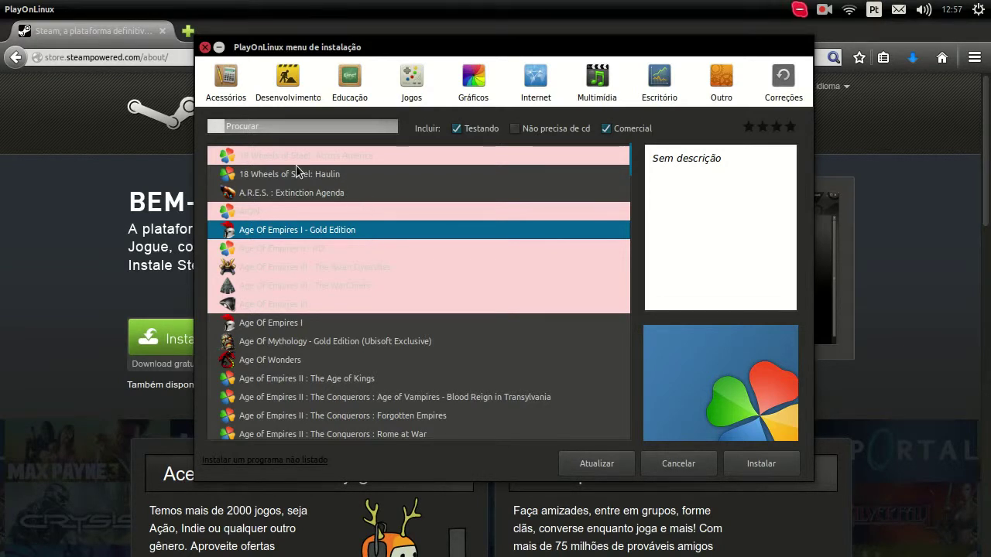
- Search the installable programs for "steam" and start installing the Steam entry
{"action": "left_click", "coordinate": [263, 127]}
{"action": "type", "text": "steam"}
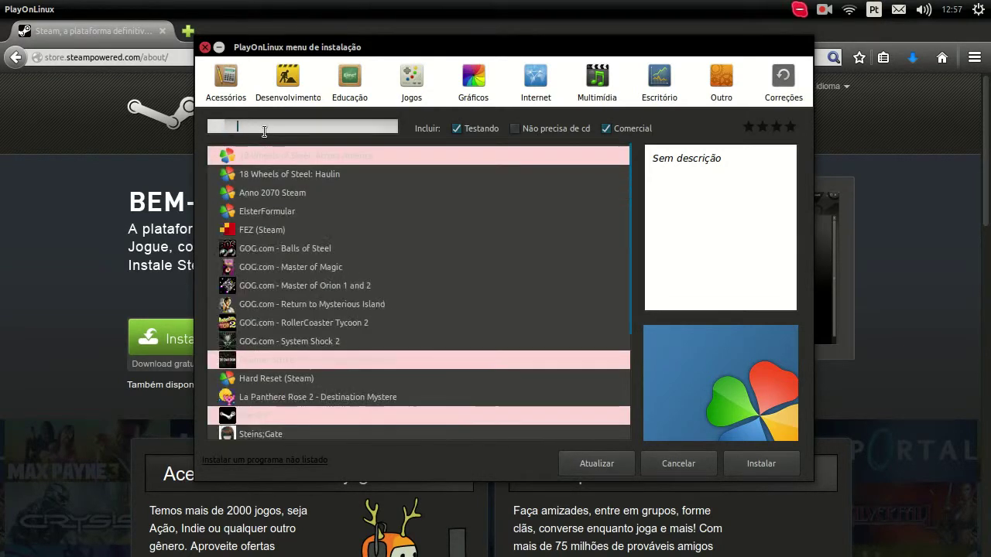
{"action": "left_click", "coordinate": [266, 211]}
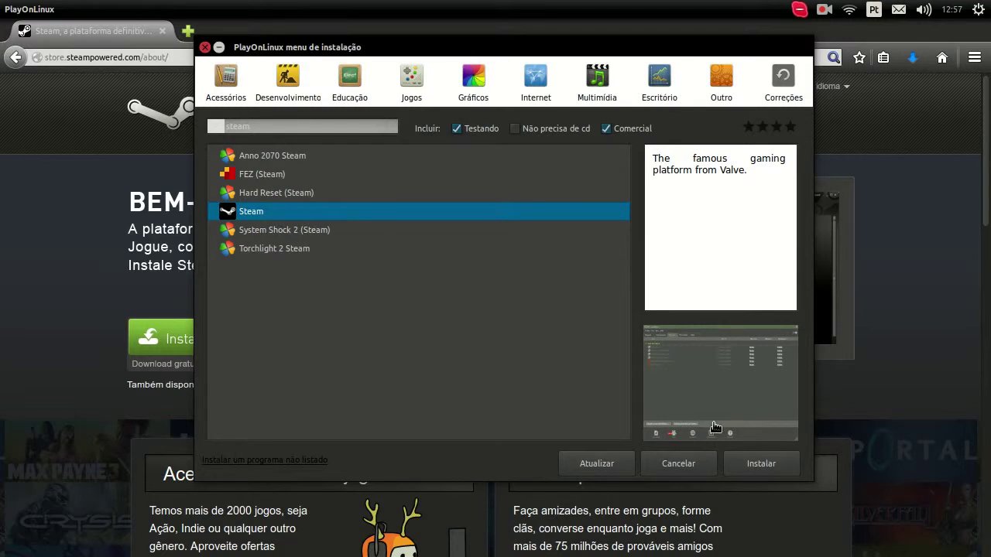
{"action": "left_click", "coordinate": [741, 462]}
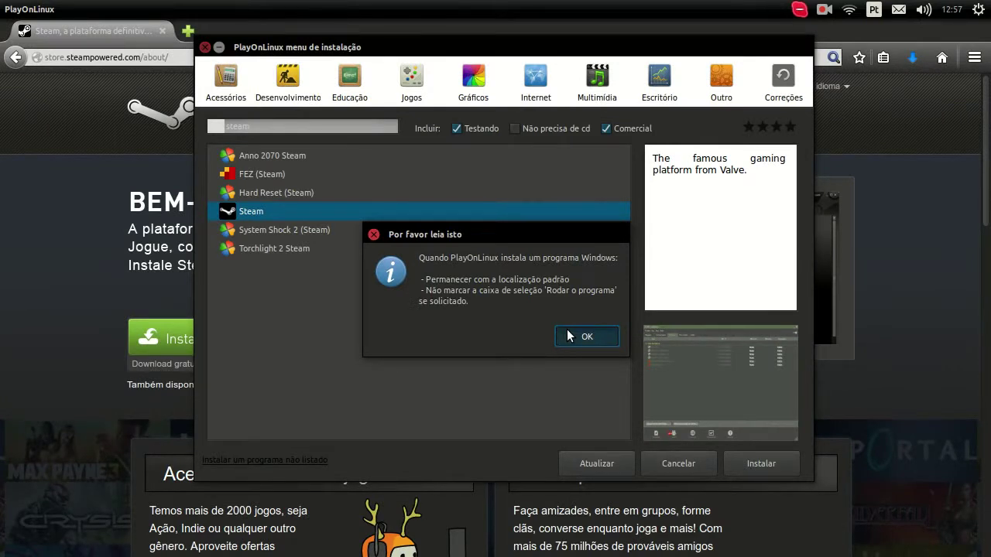
- Accept both information notices and advance the Steam installation assistant past its welcome page
{"action": "left_click", "coordinate": [568, 335]}
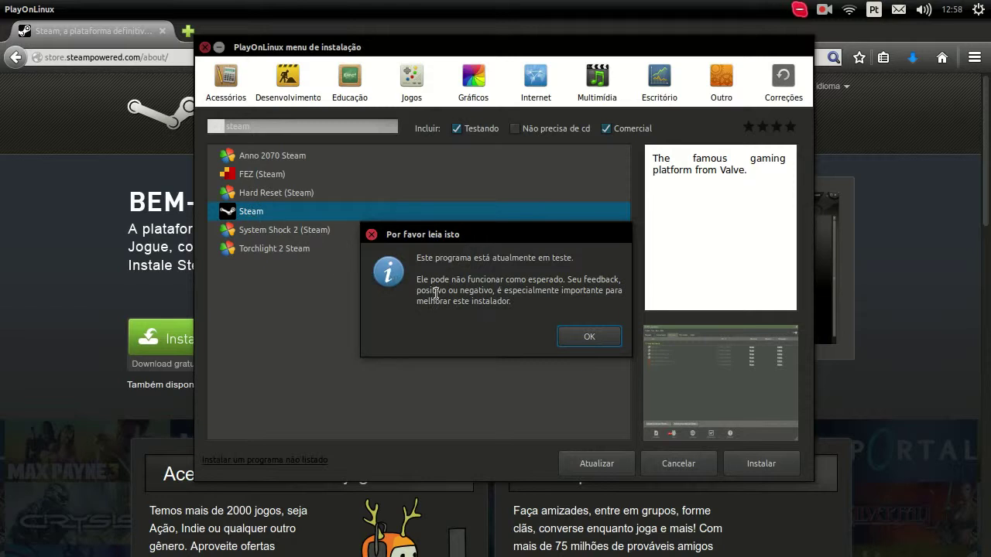
{"action": "left_click", "coordinate": [589, 339]}
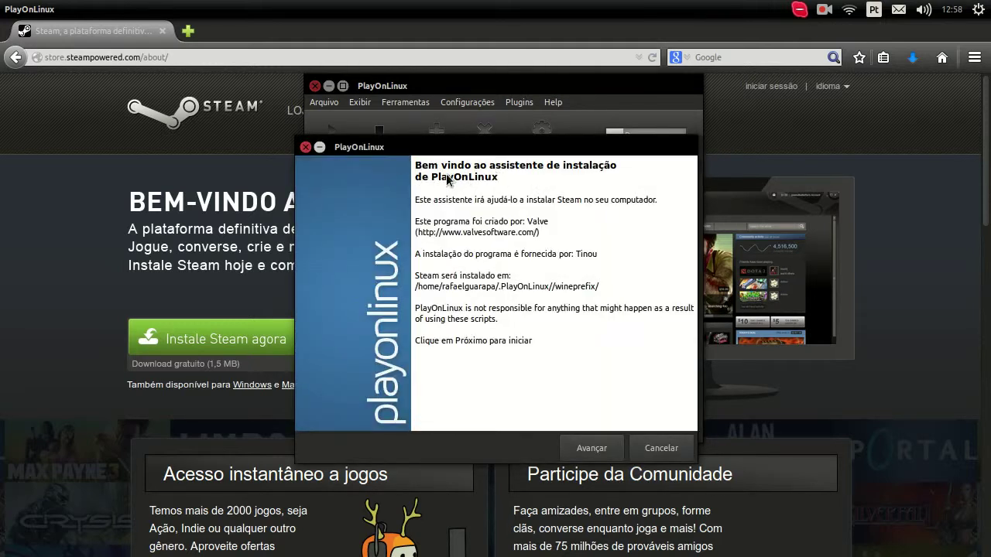
{"action": "left_click", "coordinate": [572, 450]}
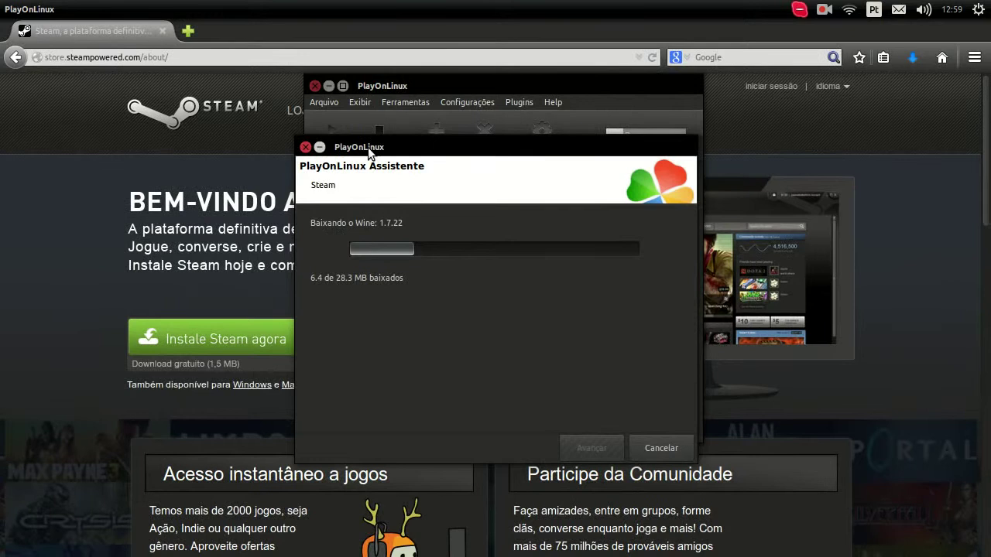
- Minimize both PlayOnLinux windows and open the Zuma's Revenge! page by searching the Steam store in Firefox for "zuma"
{"action": "left_click", "coordinate": [319, 147]}
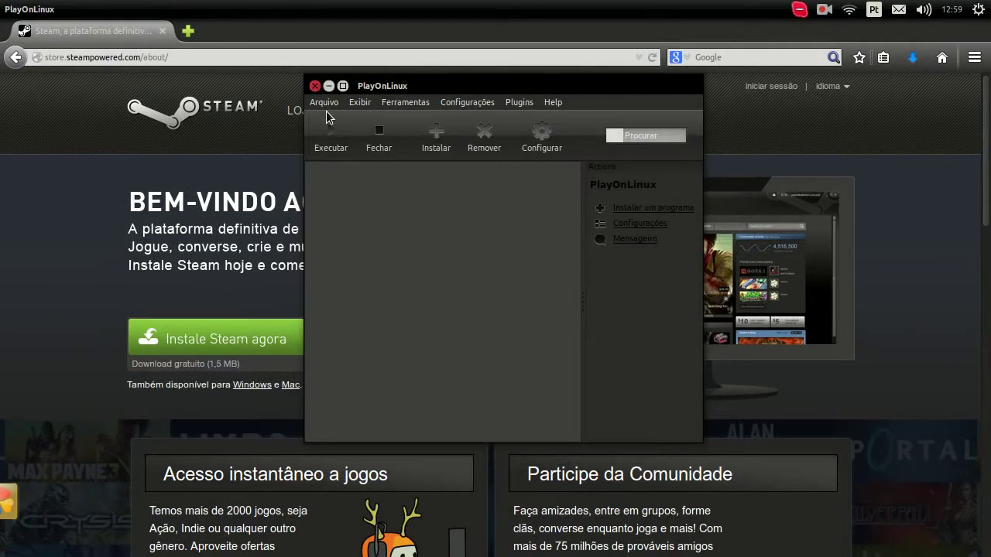
{"action": "left_click", "coordinate": [328, 87]}
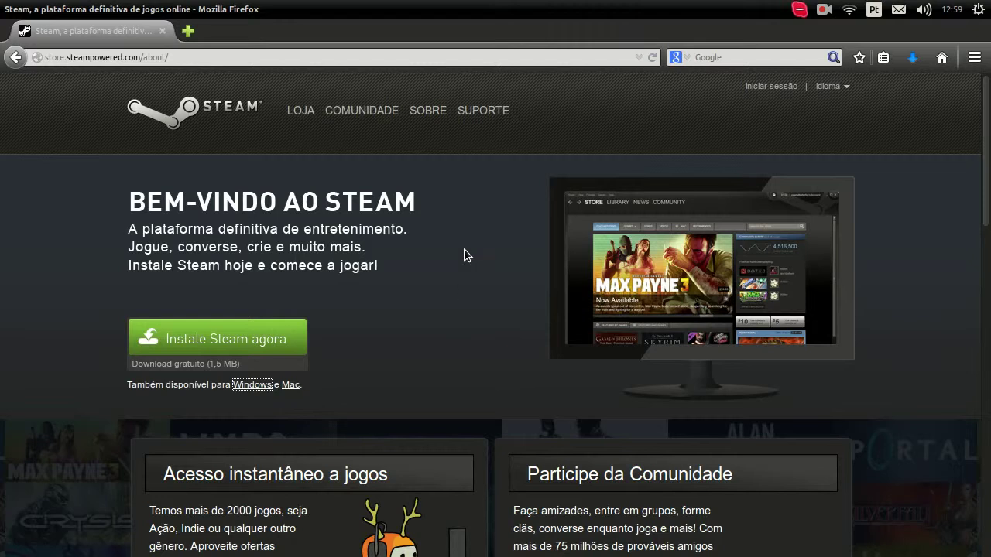
{"action": "left_click", "coordinate": [21, 58]}
{"action": "left_click", "coordinate": [672, 192]}
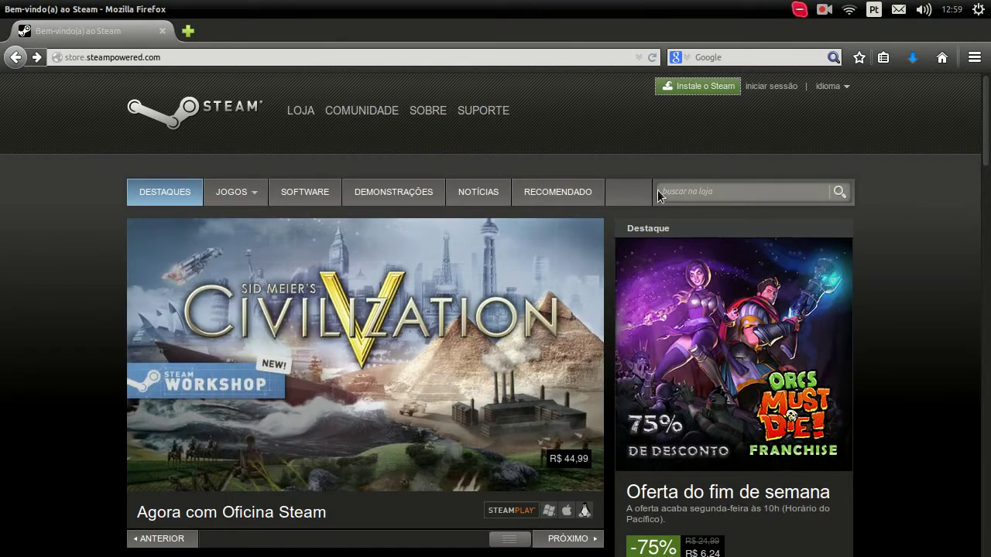
{"action": "type", "text": "zuma"}
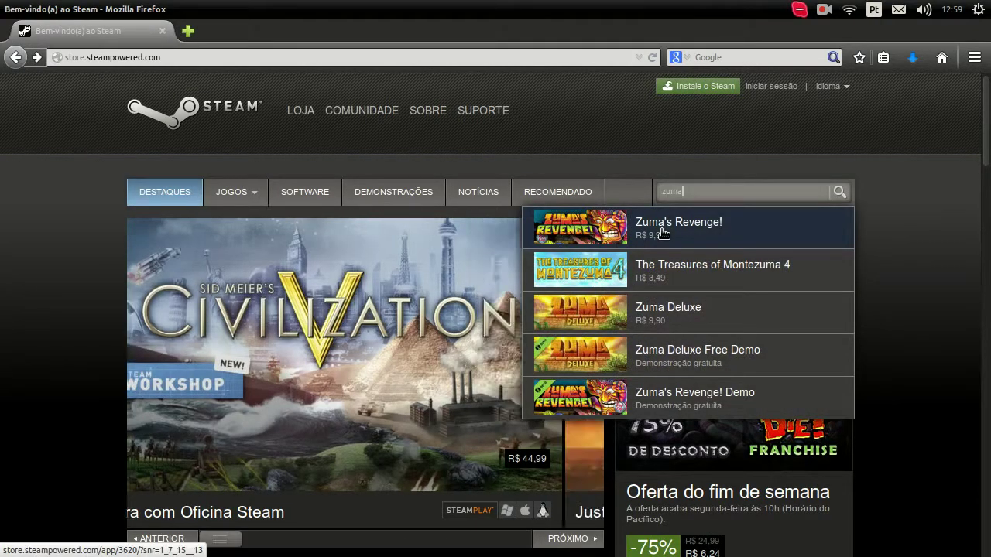
{"action": "left_click", "coordinate": [662, 233]}
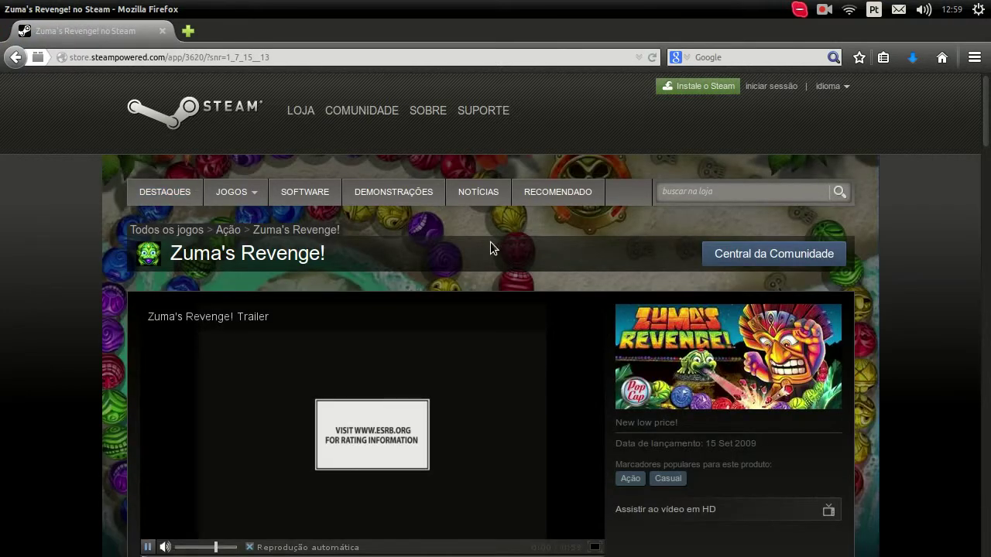
- Pause the Zuma's Revenge! trailer and search the Steam store for "age of empires"
{"action": "scroll", "coordinate": [490, 242], "scroll_direction": "down", "scroll_amount": 3}
{"action": "left_click", "coordinate": [146, 417]}
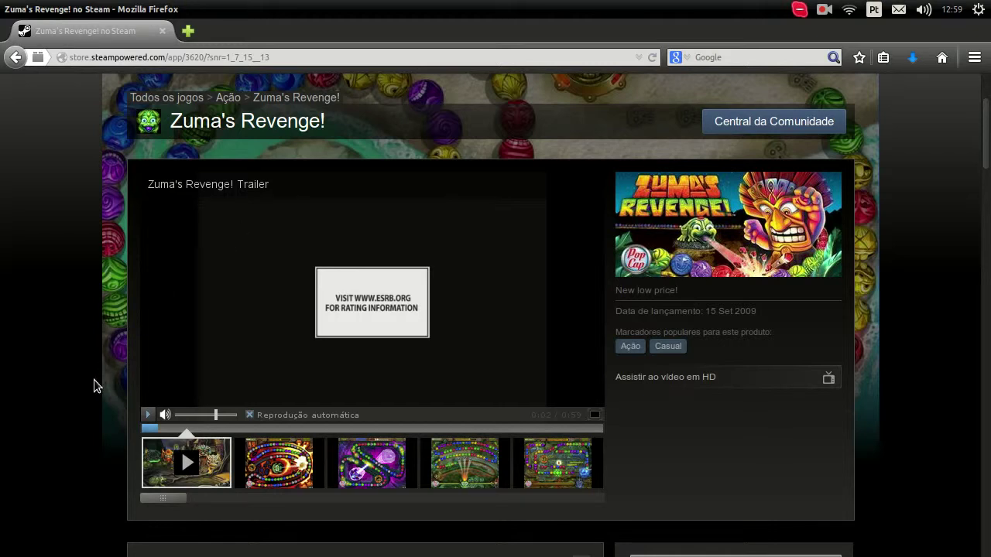
{"action": "scroll", "coordinate": [392, 338], "scroll_direction": "up", "scroll_amount": 3}
{"action": "left_click", "coordinate": [758, 192]}
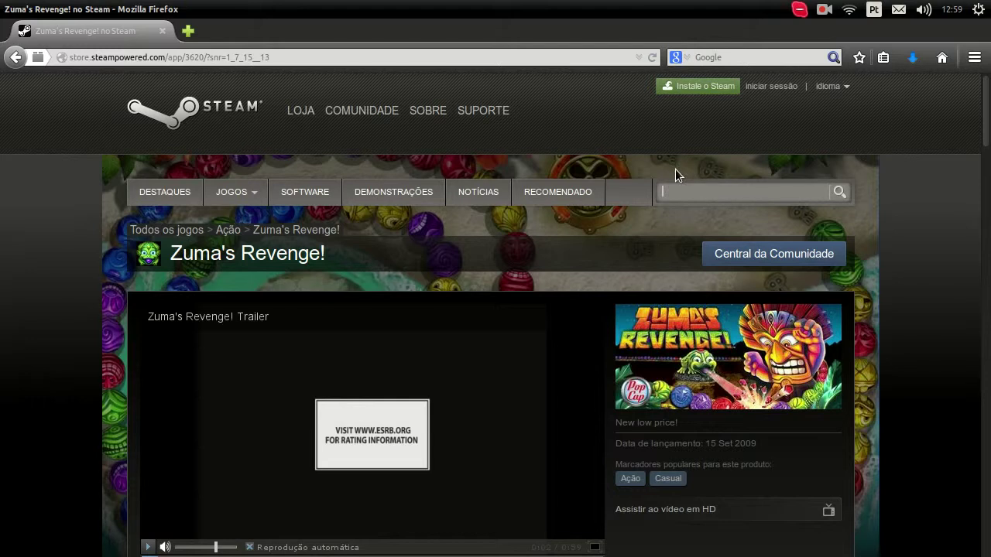
{"action": "type", "text": "age of empires"}
{"action": "key", "text": "Return"}
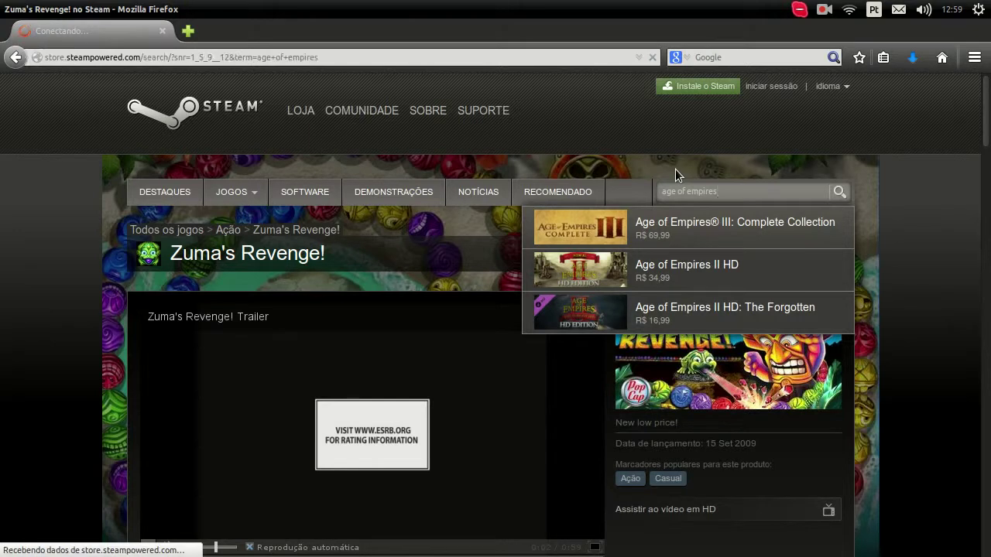
- Examine the supported platforms of the titles in the "age of empires" results, down to Legions of Ashworld, and return to the list's start
{"action": "scroll", "coordinate": [205, 329], "scroll_direction": "down", "scroll_amount": 2}
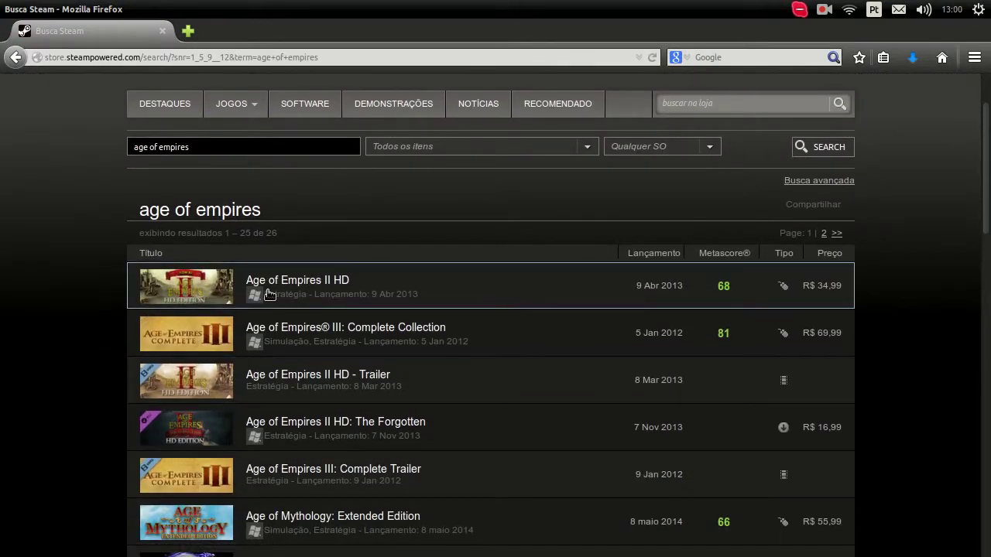
{"action": "scroll", "coordinate": [254, 344], "scroll_direction": "down", "scroll_amount": 1}
{"action": "scroll", "coordinate": [253, 343], "scroll_direction": "down", "scroll_amount": 1}
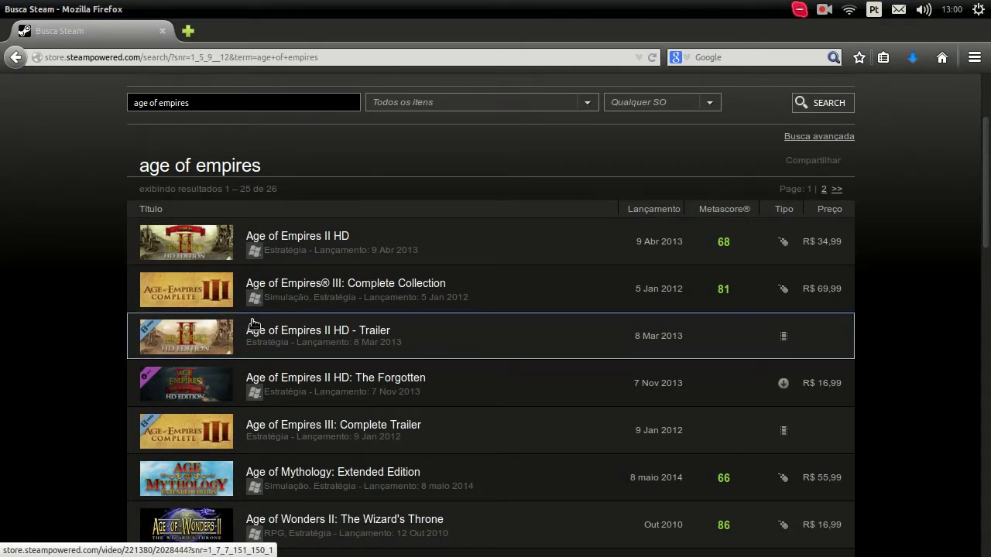
{"action": "scroll", "coordinate": [254, 321], "scroll_direction": "down", "scroll_amount": 4}
{"action": "scroll", "coordinate": [260, 327], "scroll_direction": "down", "scroll_amount": 3}
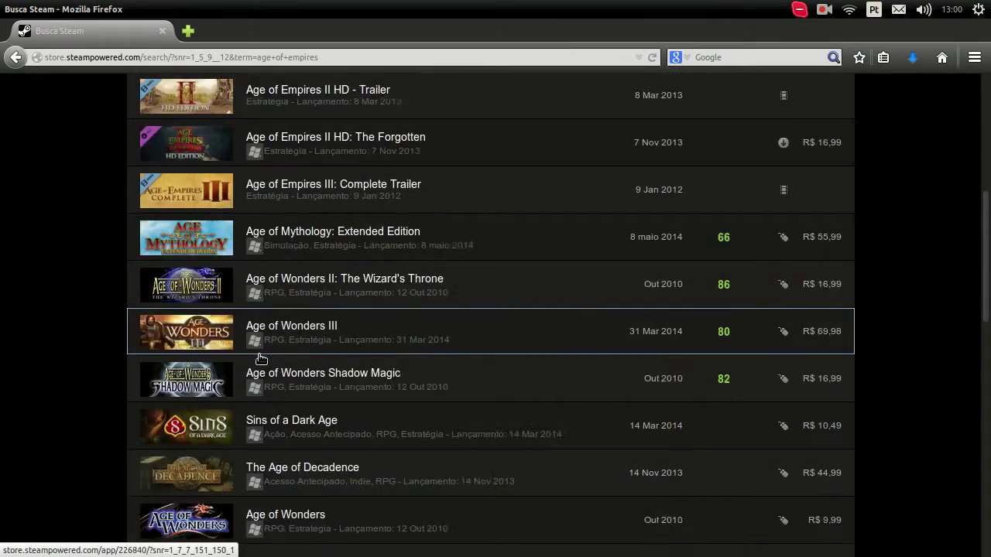
{"action": "scroll", "coordinate": [263, 398], "scroll_direction": "down", "scroll_amount": 3}
{"action": "scroll", "coordinate": [263, 408], "scroll_direction": "down", "scroll_amount": 2}
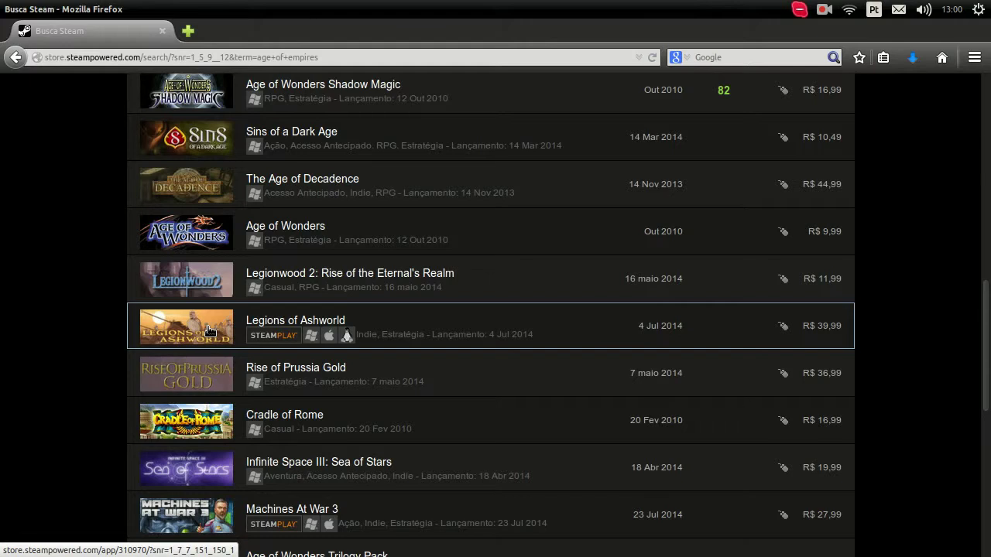
{"action": "scroll", "coordinate": [207, 330], "scroll_direction": "up", "scroll_amount": 10}
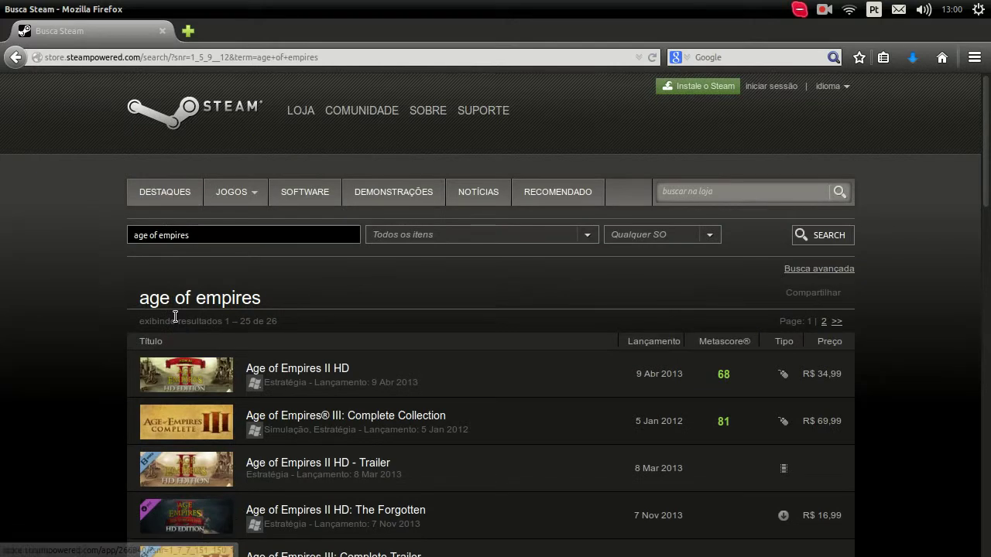
- Switch to PlayOnLinux to check the Wine 1.7.22 download progress, and return to the Steam search results in Firefox
{"action": "mouse_move", "coordinate": [6, 291]}
{"action": "scroll", "coordinate": [15, 449], "scroll_direction": "down", "scroll_amount": 3}
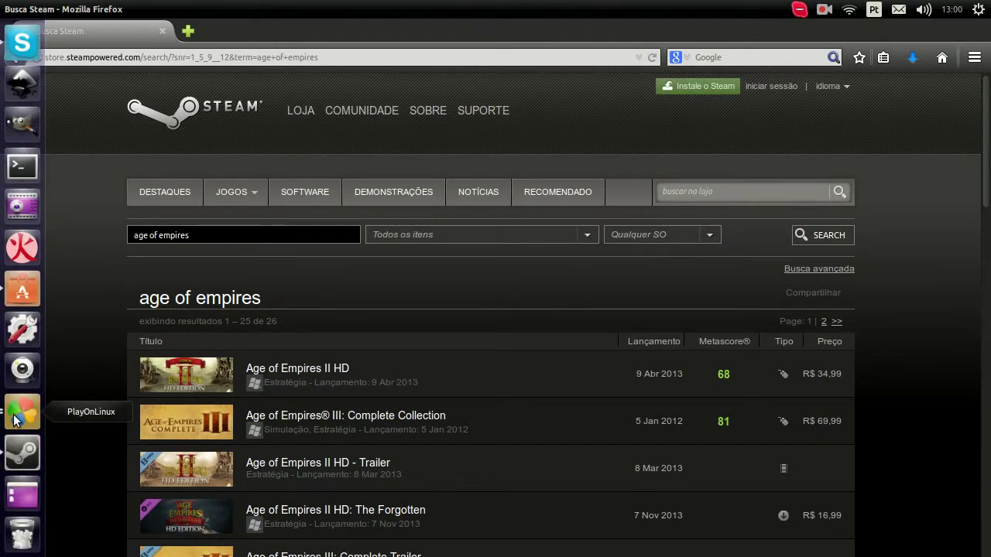
{"action": "left_click", "coordinate": [16, 419]}
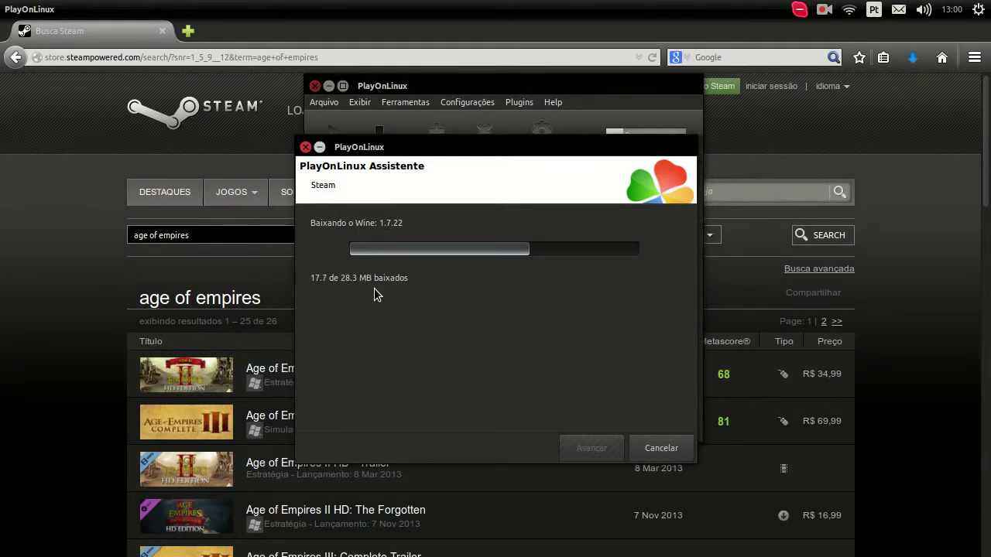
{"action": "left_click", "coordinate": [80, 233]}
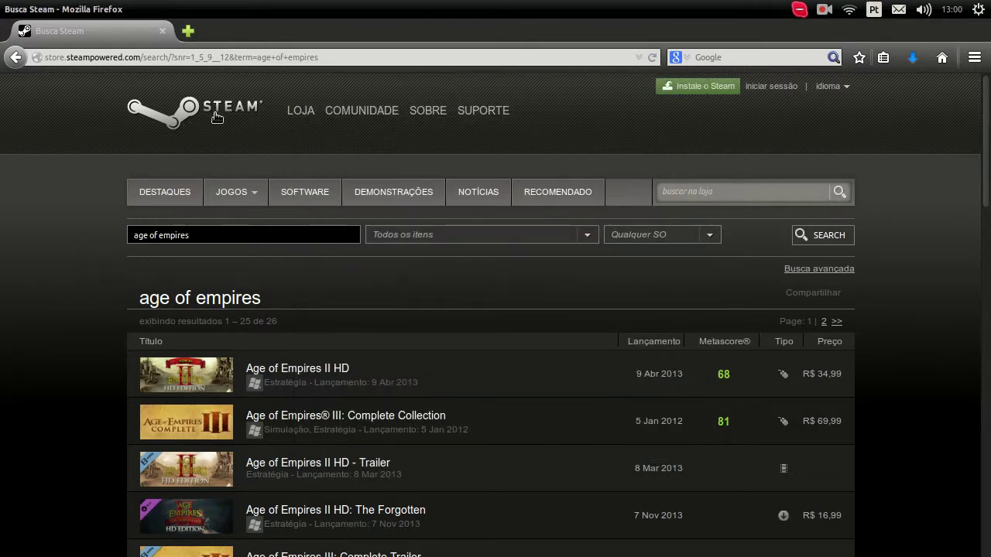
- Look over the "age of empires" results again, recheck the Wine download in PlayOnLinux, and return to Firefox
{"action": "scroll", "coordinate": [180, 302], "scroll_direction": "down", "scroll_amount": 3}
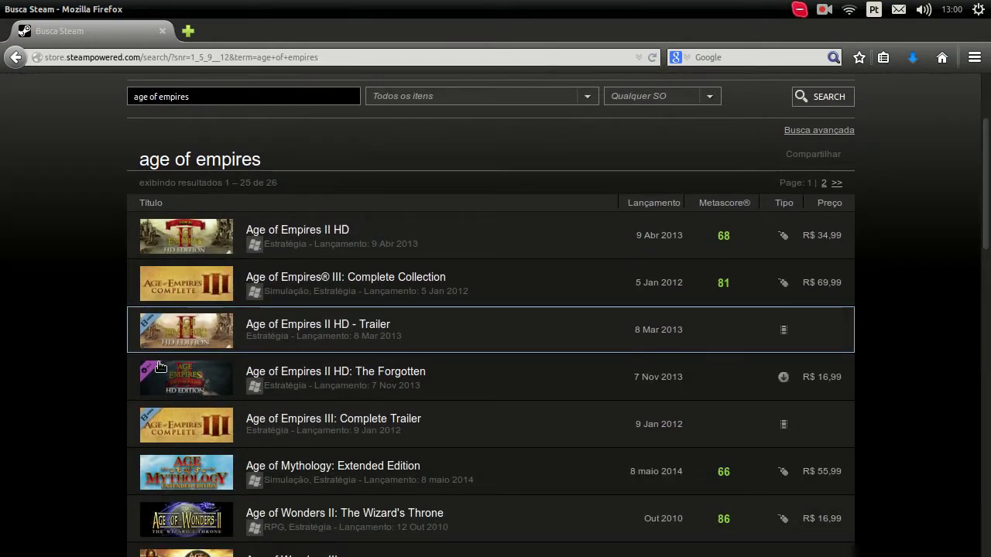
{"action": "scroll", "coordinate": [394, 239], "scroll_direction": "up", "scroll_amount": 1}
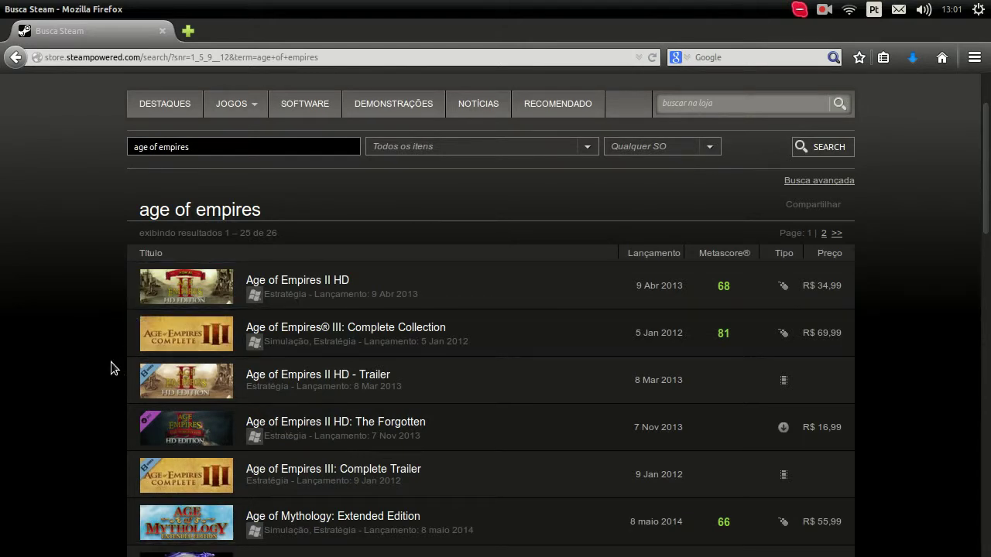
{"action": "scroll", "coordinate": [100, 387], "scroll_direction": "up", "scroll_amount": 2}
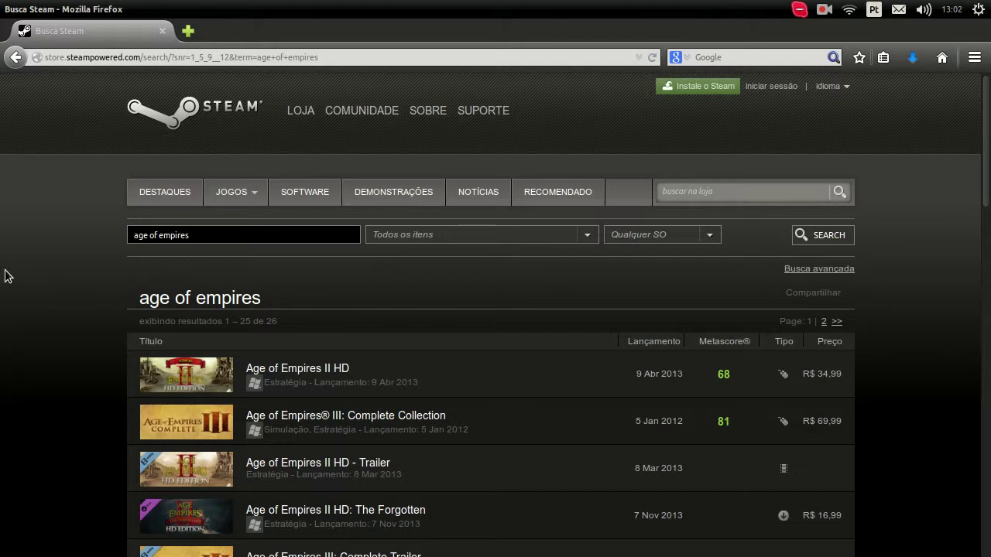
{"action": "scroll", "coordinate": [60, 284], "scroll_direction": "down", "scroll_amount": 4}
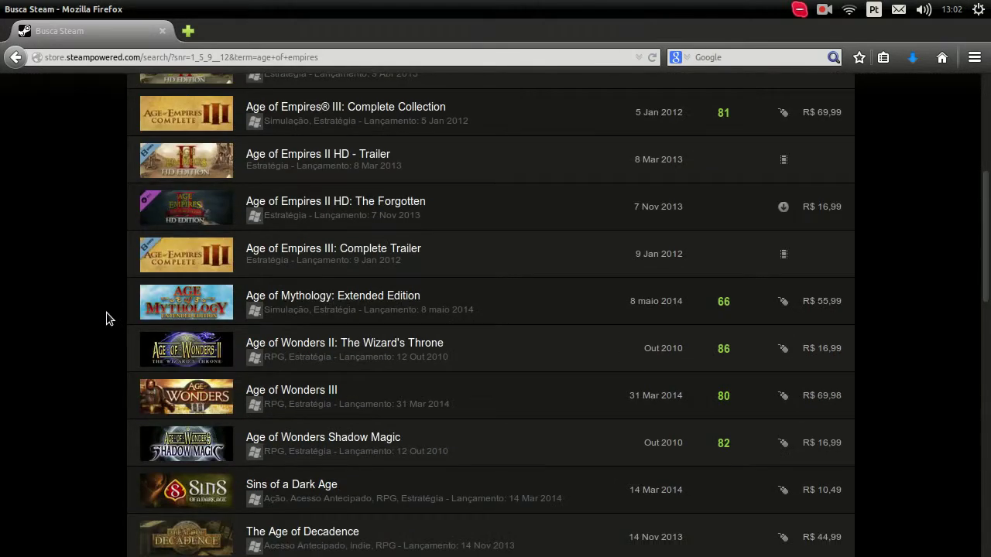
{"action": "mouse_move", "coordinate": [3, 361]}
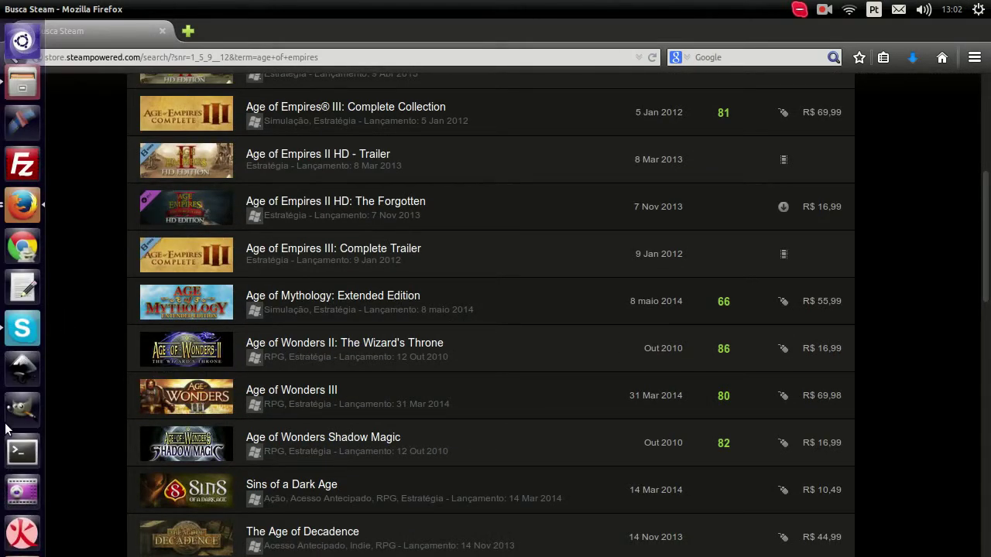
{"action": "scroll", "coordinate": [7, 430], "scroll_direction": "down", "scroll_amount": 3}
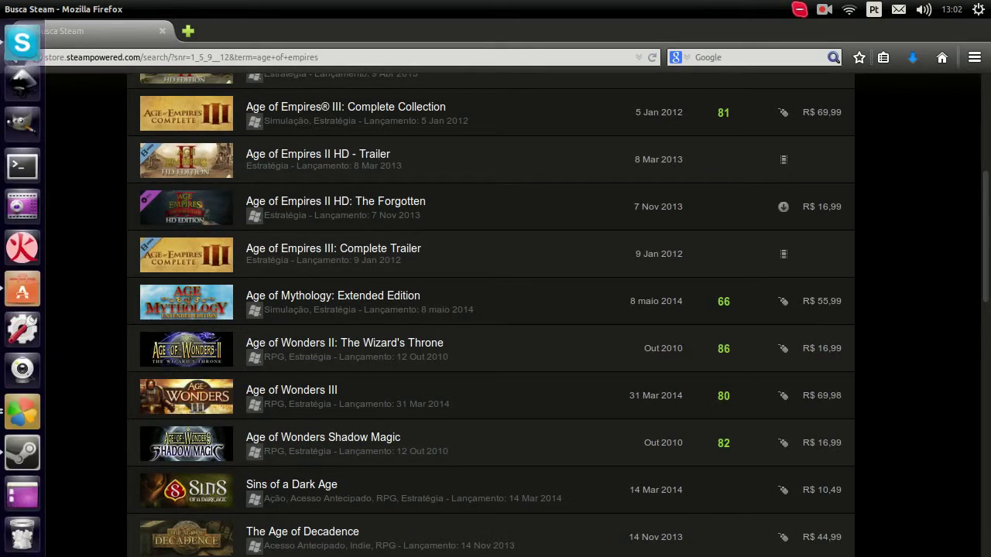
{"action": "left_click", "coordinate": [20, 422]}
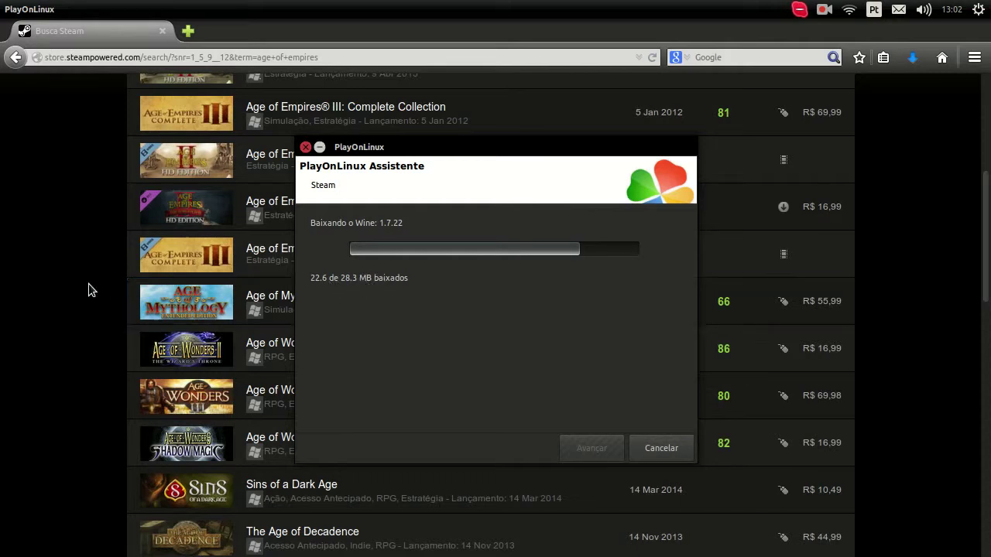
{"action": "left_click", "coordinate": [66, 308]}
- Look through the game categories of the Steam store and open the RPG genre
{"action": "scroll", "coordinate": [71, 308], "scroll_direction": "up", "scroll_amount": 5}
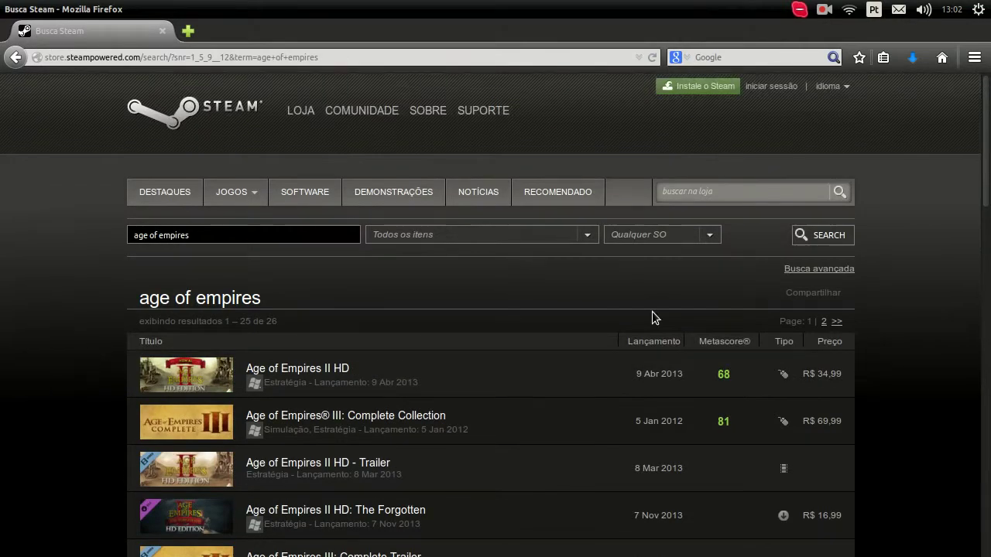
{"action": "left_click_drag", "start_coordinate": [270, 236], "coordinate": [117, 236]}
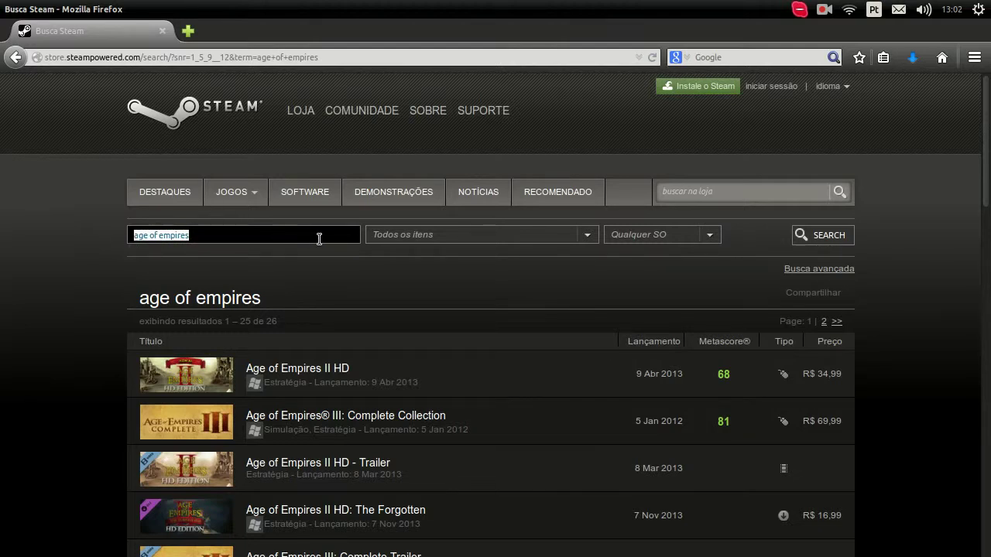
{"action": "mouse_move", "coordinate": [256, 187]}
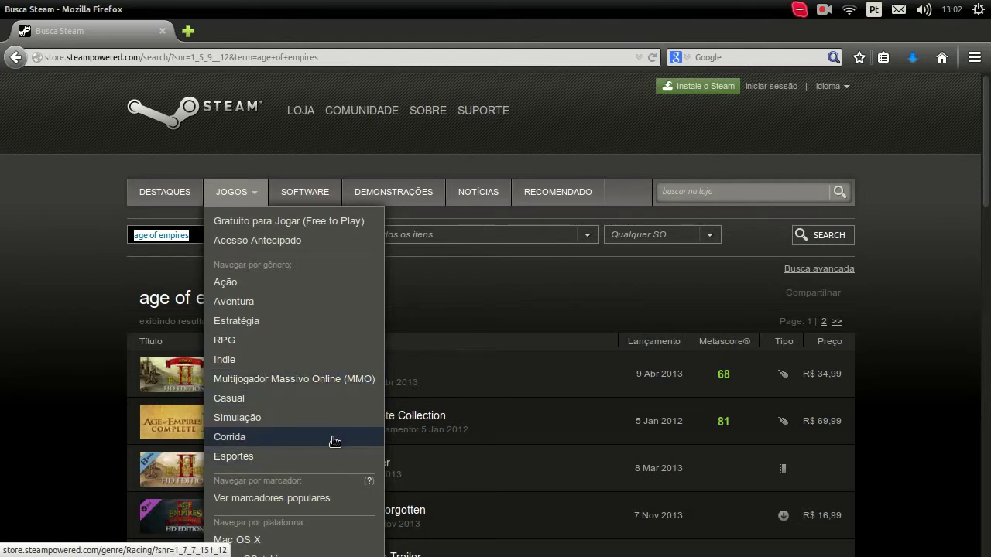
{"action": "scroll", "coordinate": [313, 289], "scroll_direction": "down", "scroll_amount": 2}
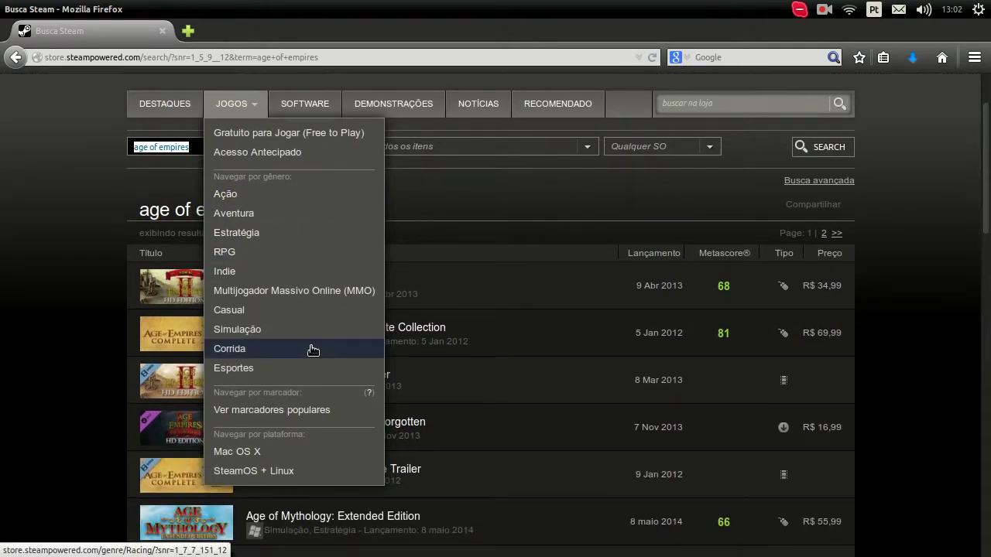
{"action": "left_click", "coordinate": [303, 255]}
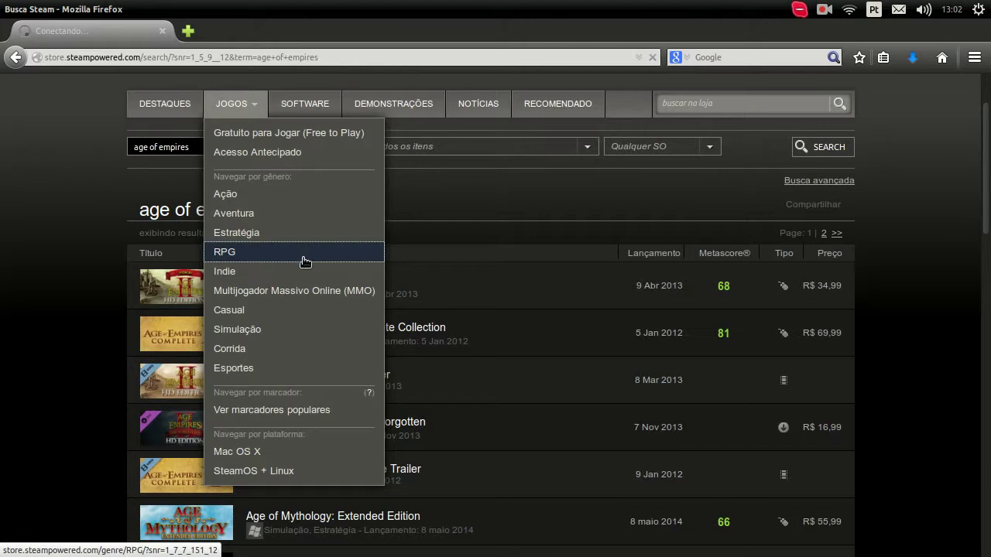
- Examine the supported platforms of the new RPG releases, from Northmark: Hour of the Wolf past Firefall, and return to the page's start
{"action": "scroll", "coordinate": [232, 297], "scroll_direction": "down", "scroll_amount": 3}
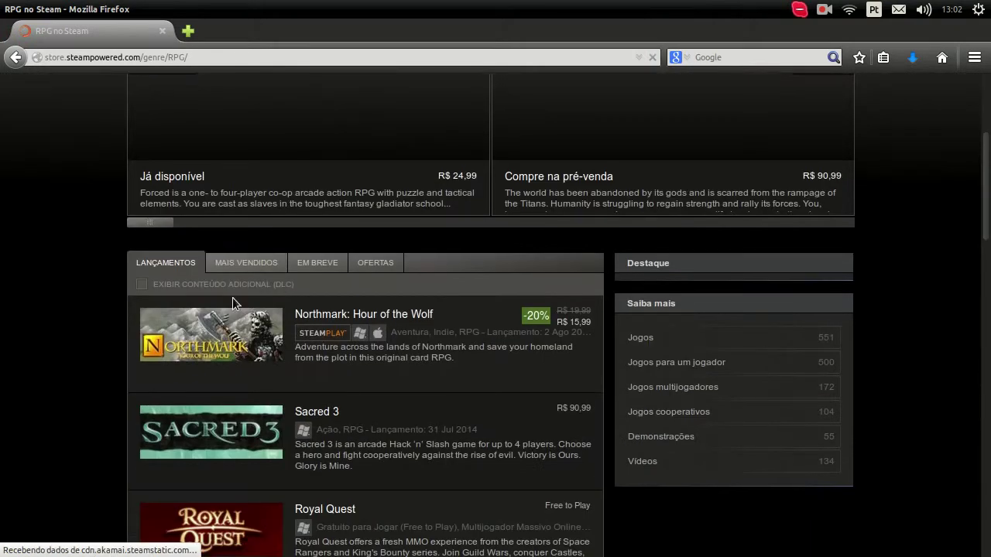
{"action": "scroll", "coordinate": [131, 333], "scroll_direction": "down", "scroll_amount": 3}
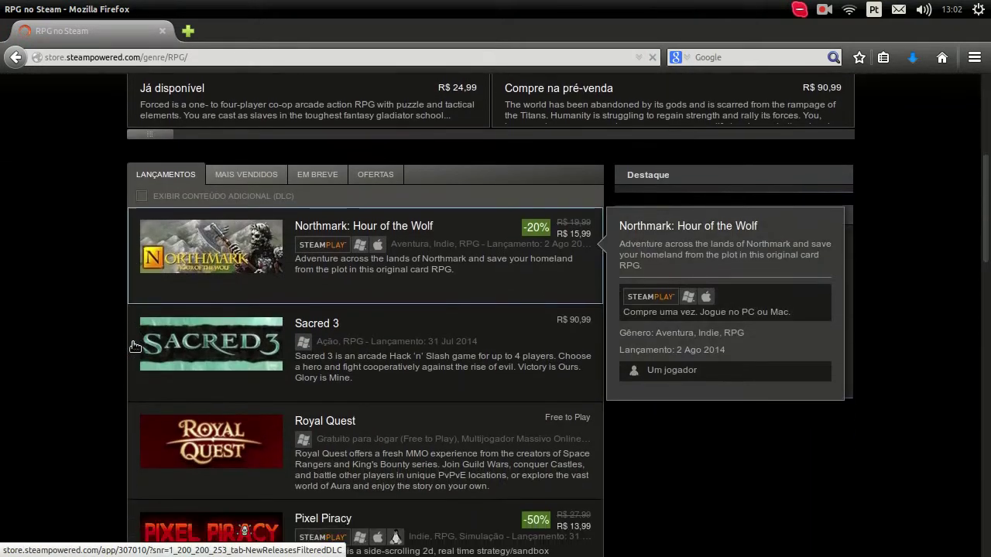
{"action": "scroll", "coordinate": [23, 369], "scroll_direction": "down", "scroll_amount": 3}
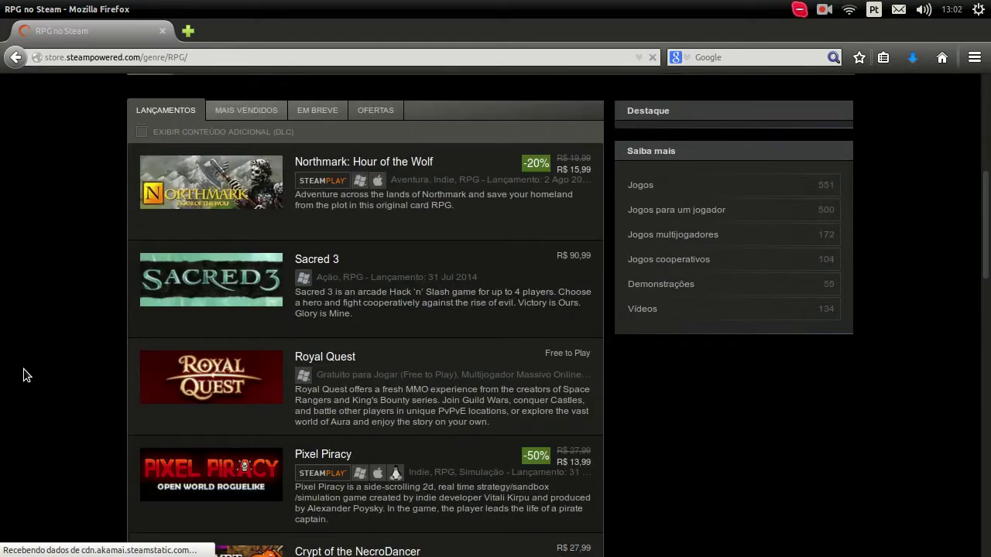
{"action": "scroll", "coordinate": [37, 356], "scroll_direction": "down", "scroll_amount": 4}
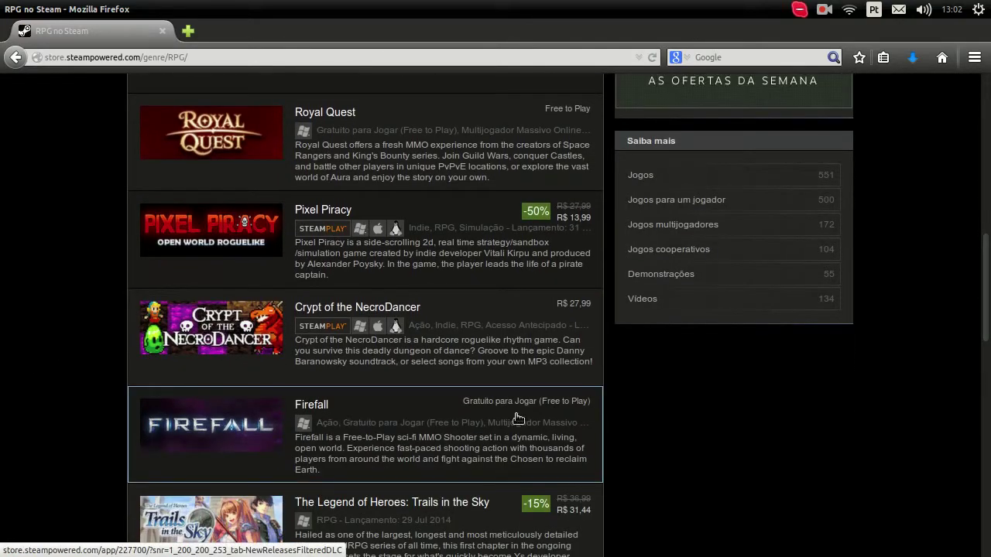
{"action": "scroll", "coordinate": [702, 435], "scroll_direction": "down", "scroll_amount": 4}
{"action": "scroll", "coordinate": [698, 443], "scroll_direction": "up", "scroll_amount": 12}
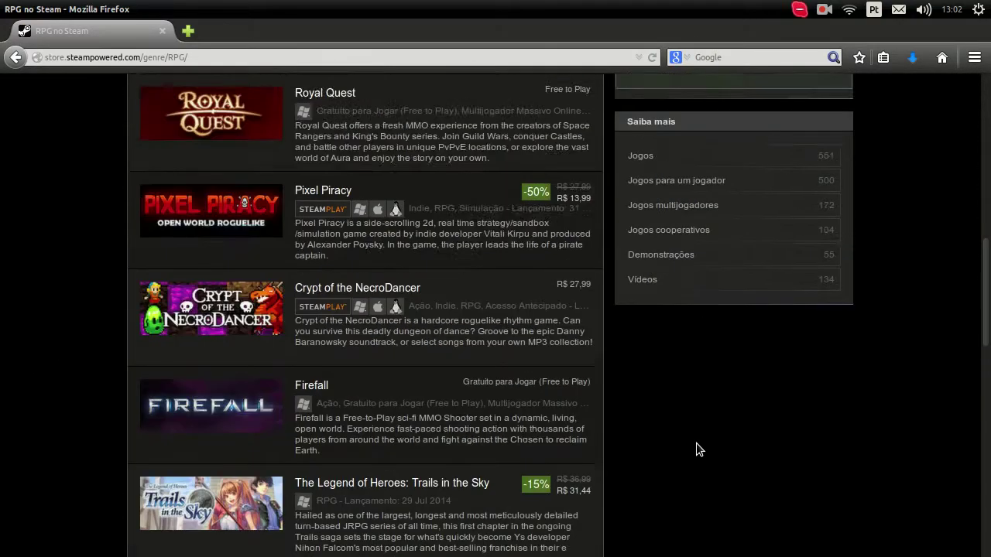
{"action": "scroll", "coordinate": [696, 449], "scroll_direction": "up", "scroll_amount": 4}
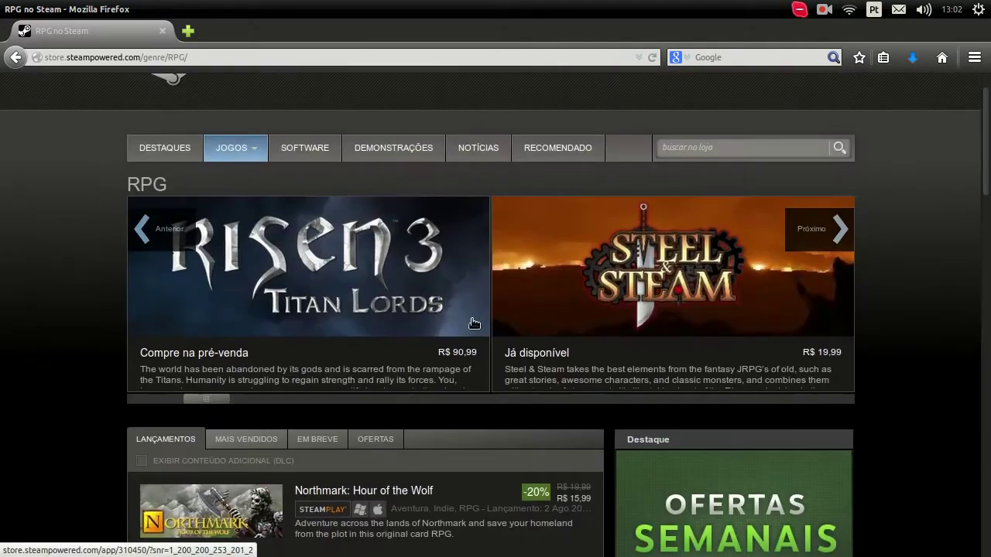
- Search the Steam store for "zuma" and look over the supported platforms of the results
{"action": "left_click", "coordinate": [717, 145]}
{"action": "type", "text": "zuma"}
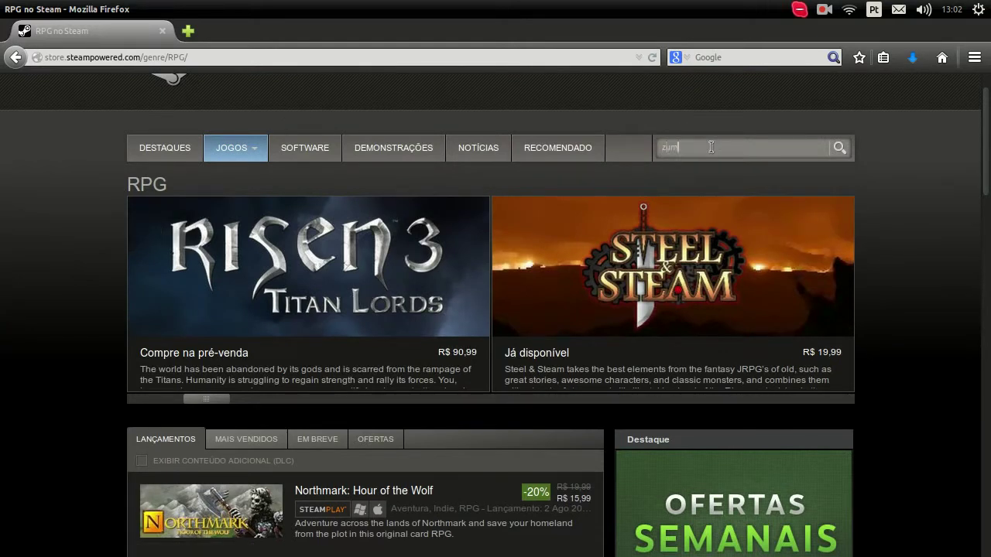
{"action": "key", "text": "Return"}
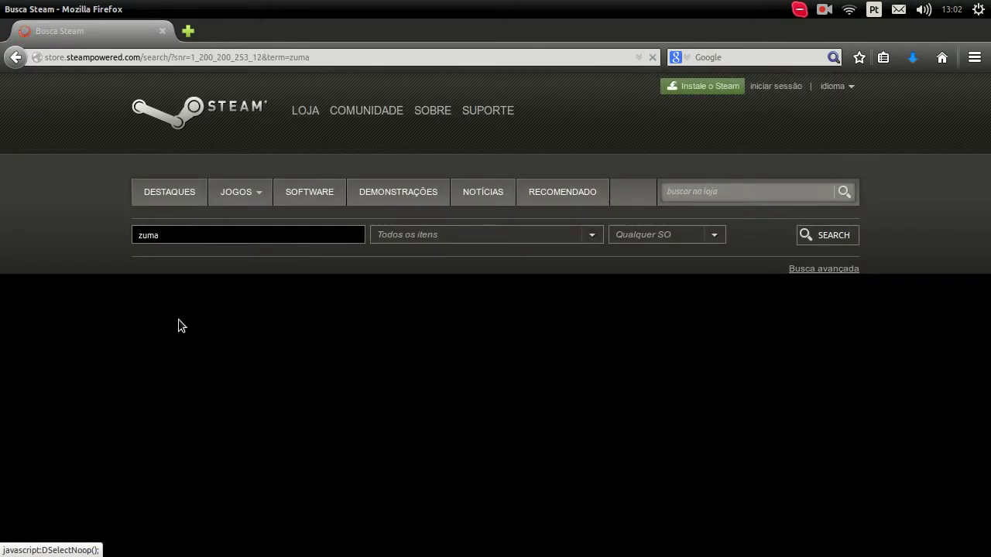
{"action": "scroll", "coordinate": [510, 257], "scroll_direction": "down", "scroll_amount": 2}
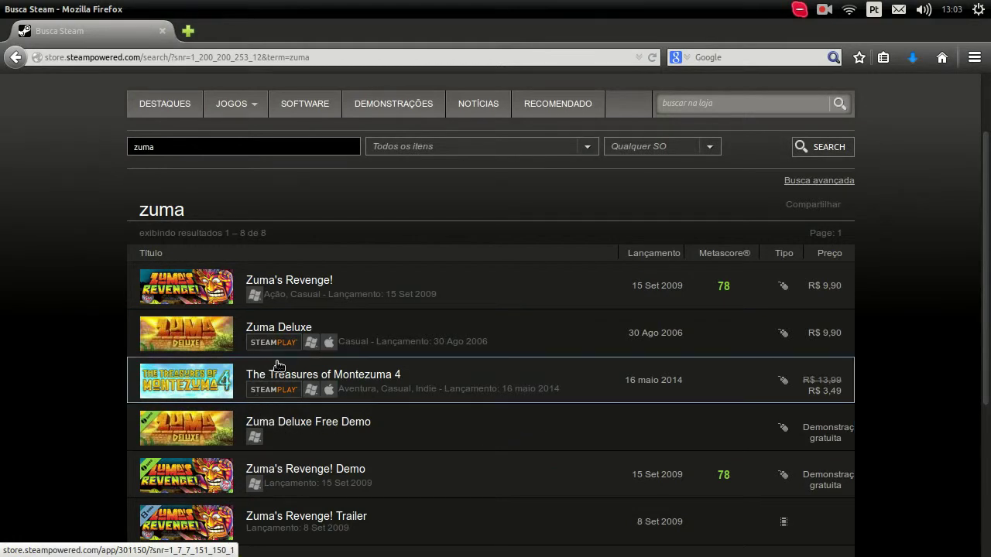
- Switch to PlayOnLinux to check the wine_gecko download, and open the program installation list from its main window
{"action": "mouse_move", "coordinate": [6, 325]}
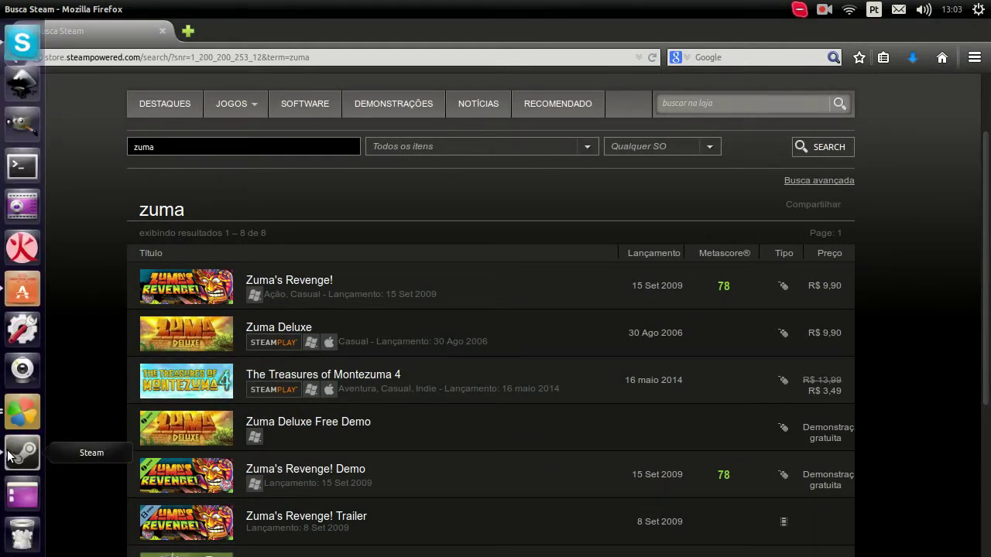
{"action": "left_click", "coordinate": [21, 420]}
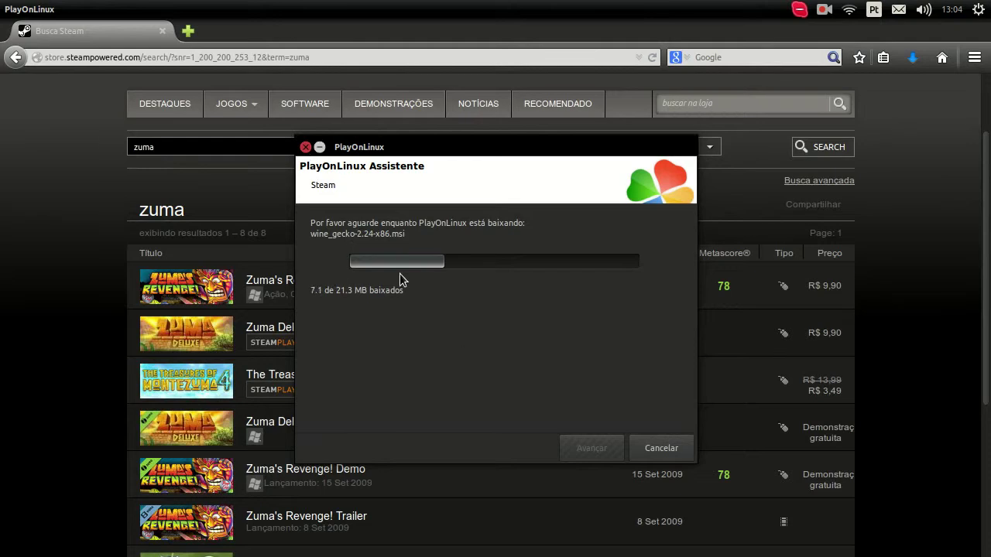
{"action": "mouse_move", "coordinate": [7, 339]}
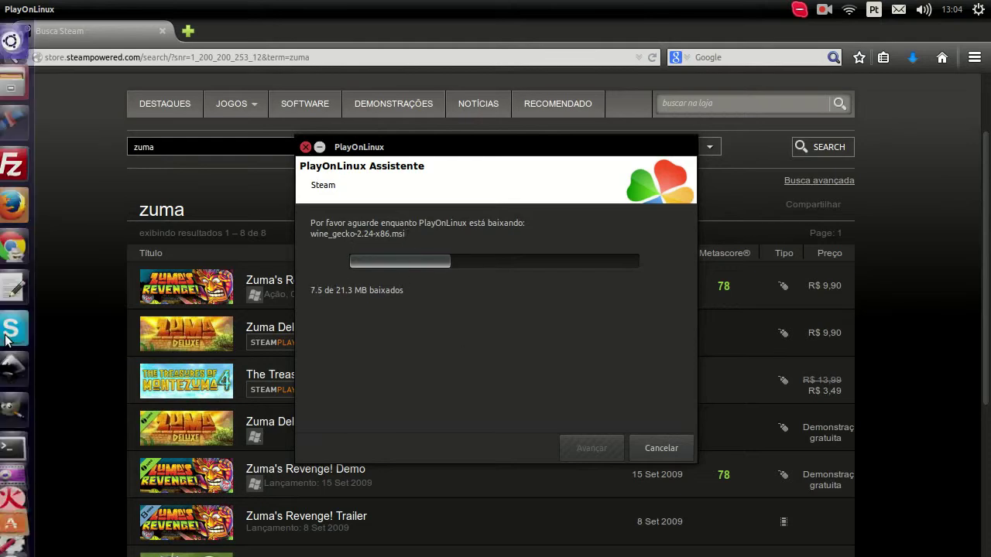
{"action": "left_click", "coordinate": [27, 410]}
{"action": "left_click", "coordinate": [367, 345]}
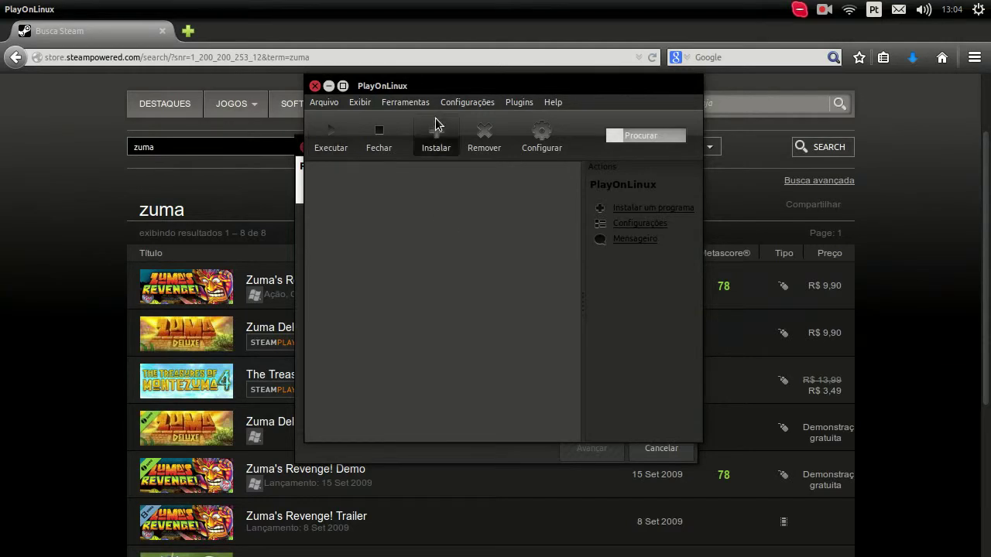
{"action": "left_click_drag", "start_coordinate": [552, 84], "coordinate": [545, 114]}
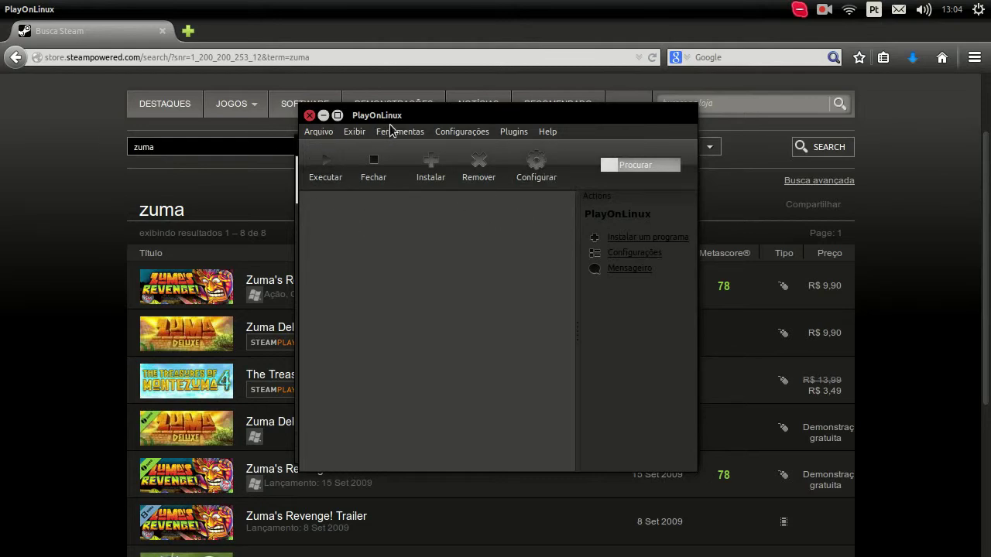
{"action": "left_click", "coordinate": [643, 237]}
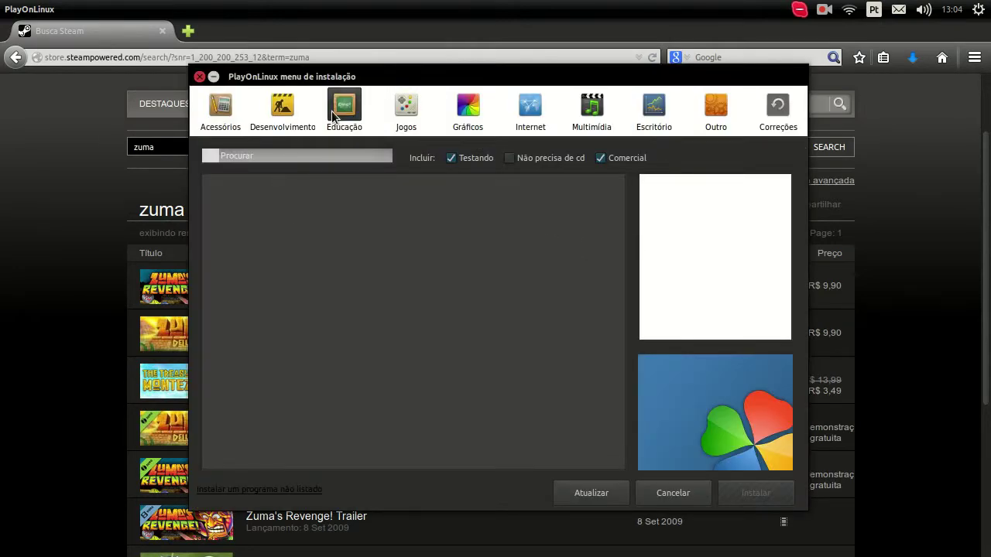
- Look through the Internet and Multimídia programs offered in the PlayOnLinux installation list
{"action": "left_click", "coordinate": [530, 106]}
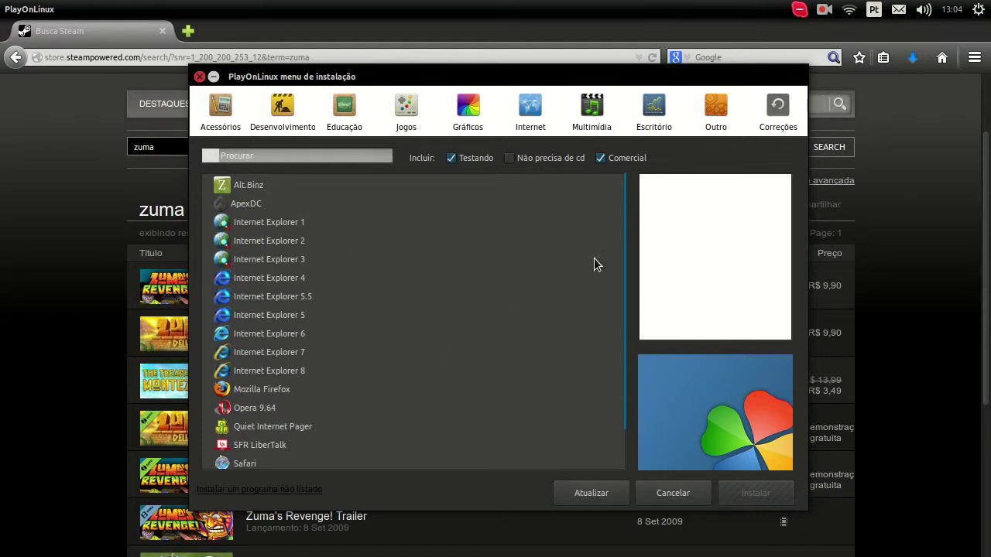
{"action": "left_click_drag", "start_coordinate": [627, 256], "coordinate": [632, 323]}
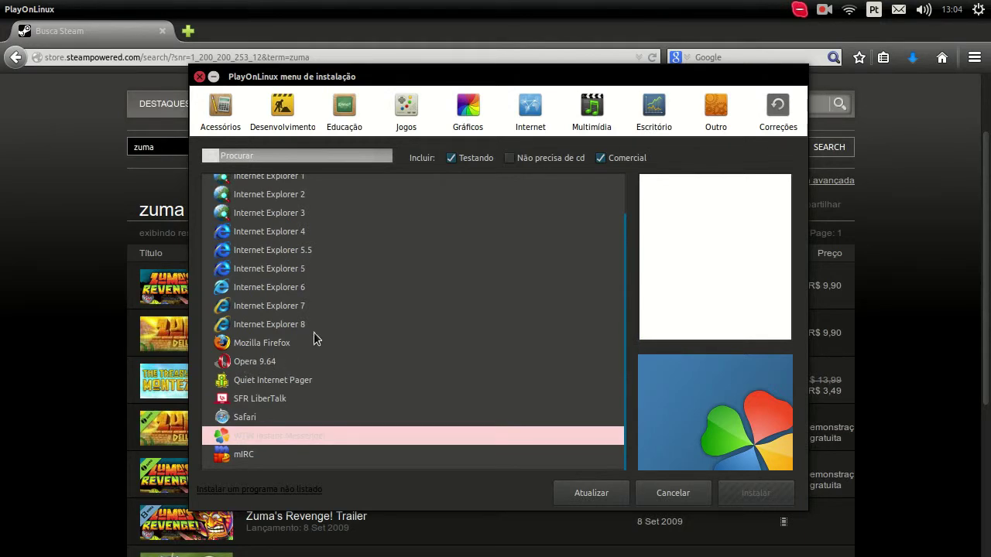
{"action": "left_click", "coordinate": [589, 115]}
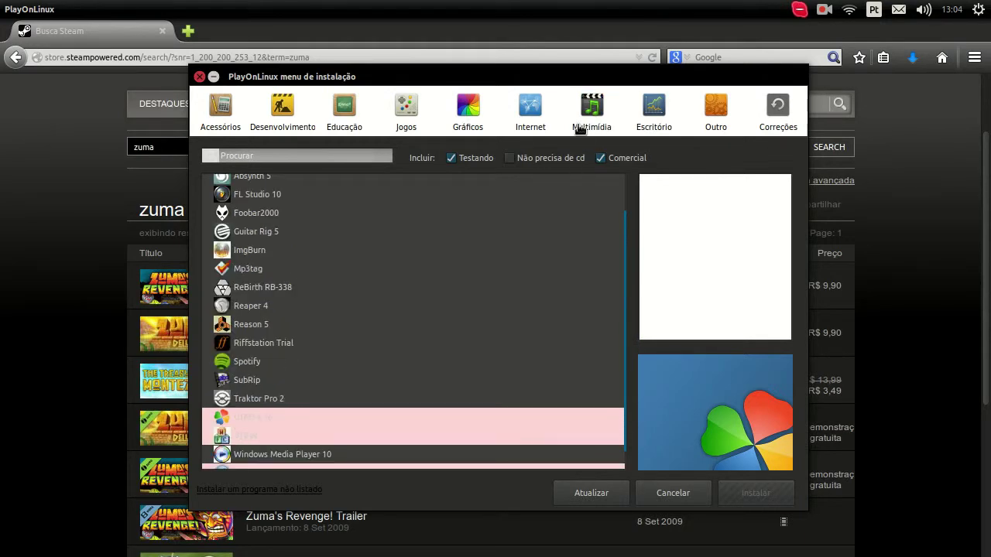
{"action": "left_click_drag", "start_coordinate": [627, 282], "coordinate": [640, 319]}
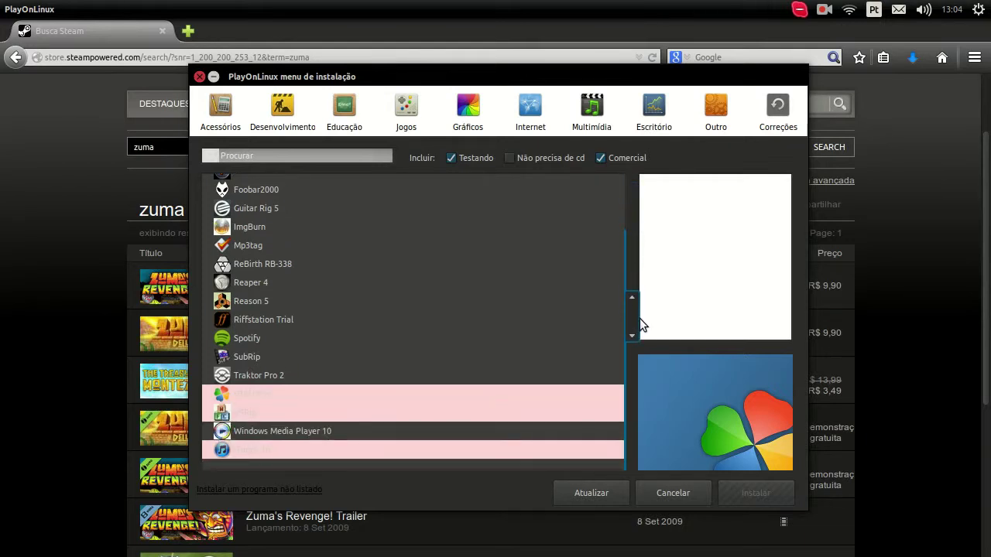
- List the Escritório programs and read the descriptions of Microsoft Office 2010 Activation and Microsoft Office 2010
{"action": "left_click", "coordinate": [636, 127]}
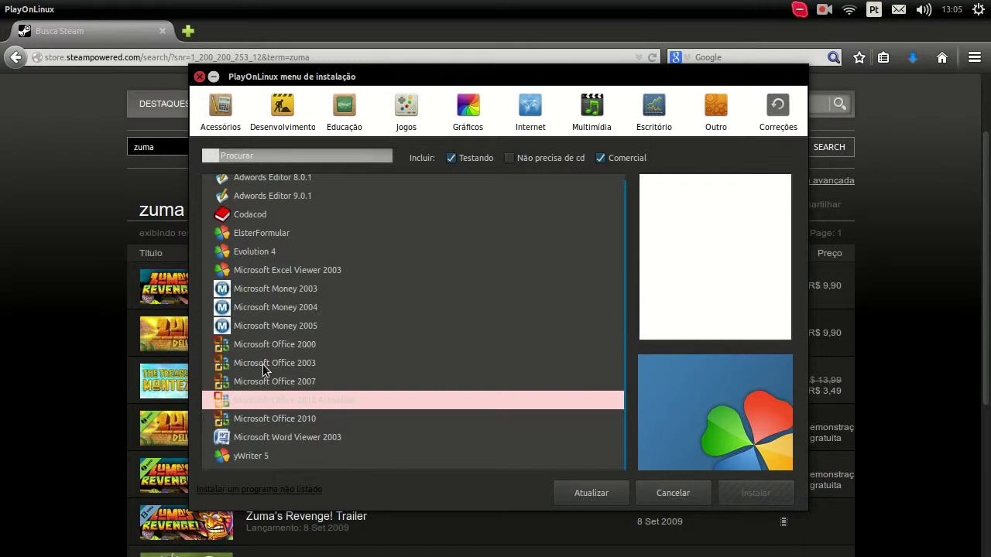
{"action": "left_click", "coordinate": [283, 398]}
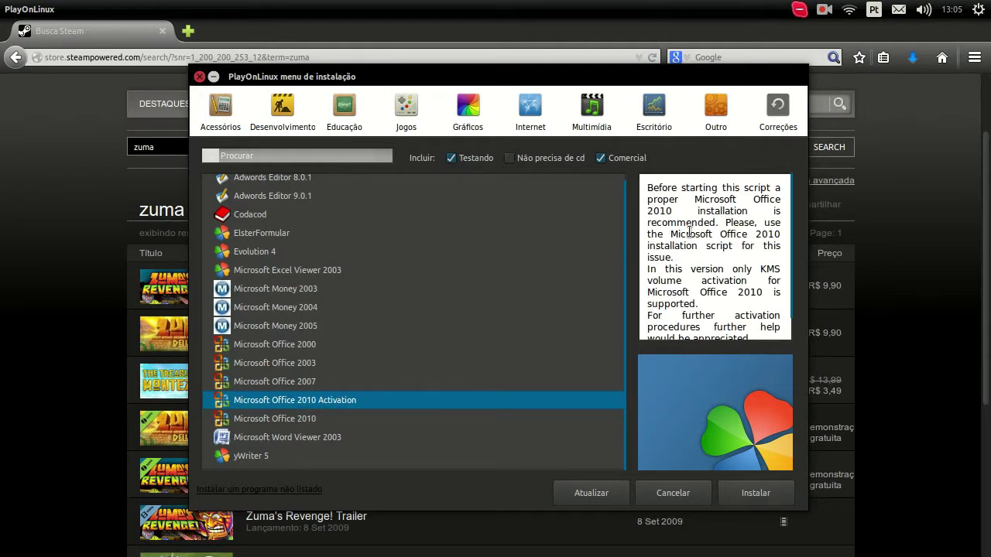
{"action": "left_click", "coordinate": [298, 422]}
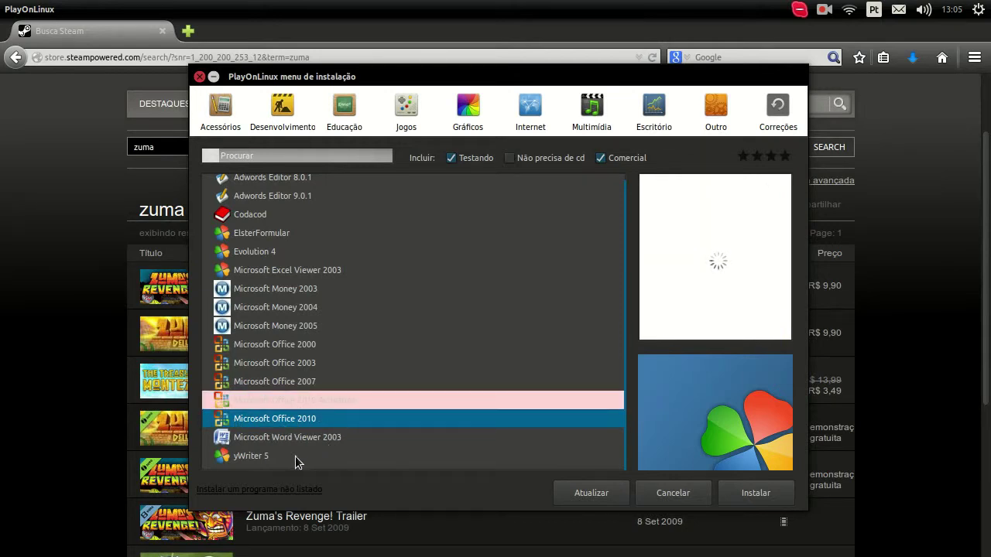
{"action": "scroll", "coordinate": [325, 375], "scroll_direction": "up", "scroll_amount": 1}
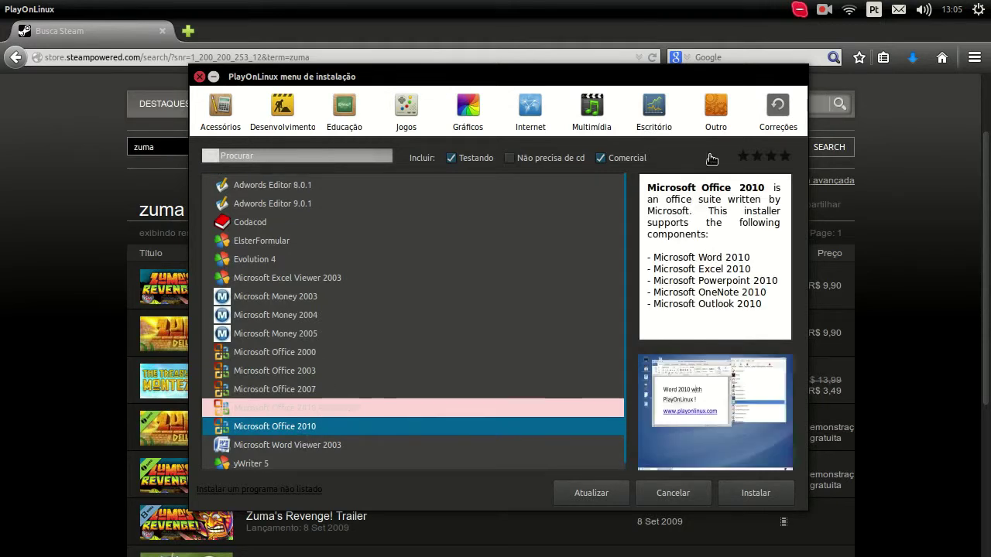
- Look through the programs in the Outro, Acessórios and Desenvolvimento categories
{"action": "left_click", "coordinate": [717, 118]}
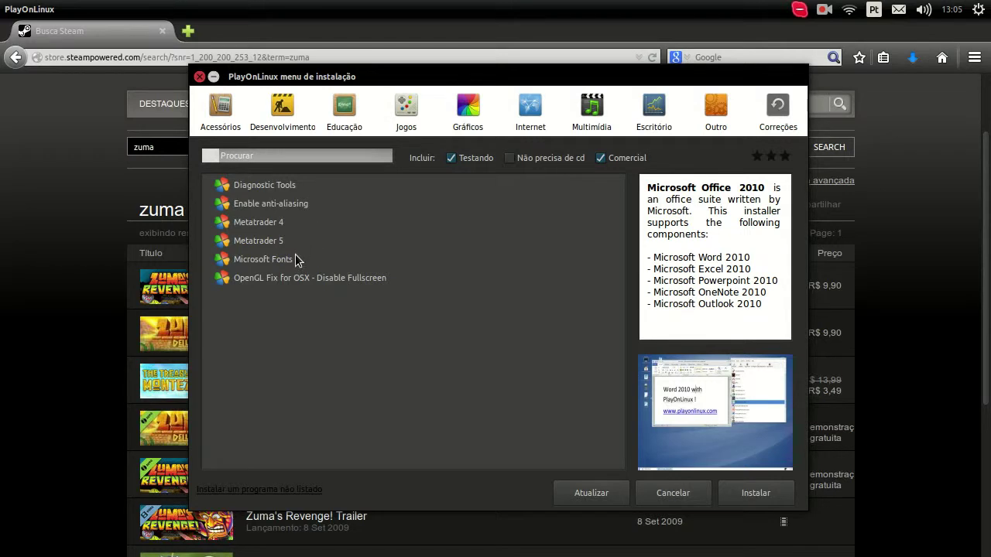
{"action": "left_click", "coordinate": [225, 116]}
{"action": "left_click", "coordinate": [288, 118]}
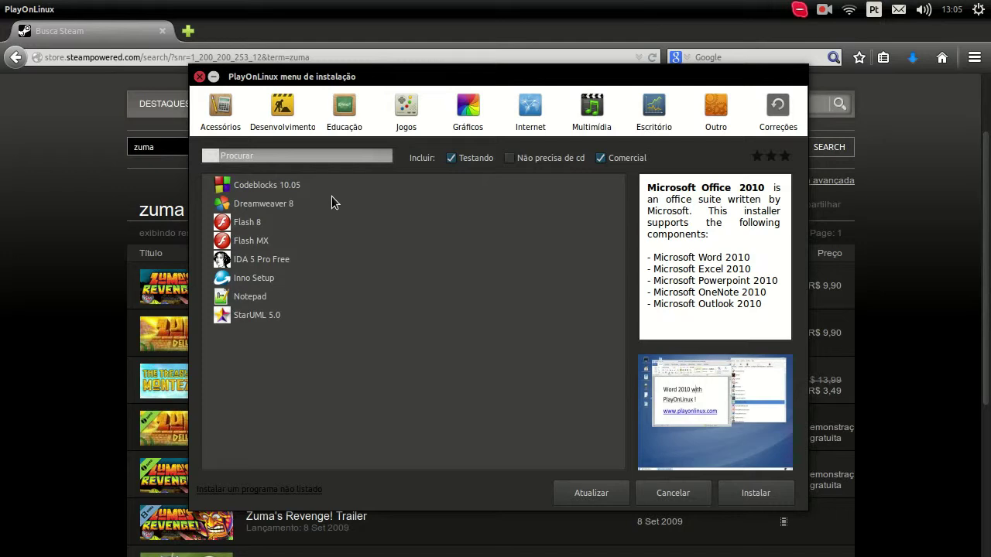
- Search the Jogos category for "league" and read the description of League Of Legends
{"action": "left_click", "coordinate": [406, 109]}
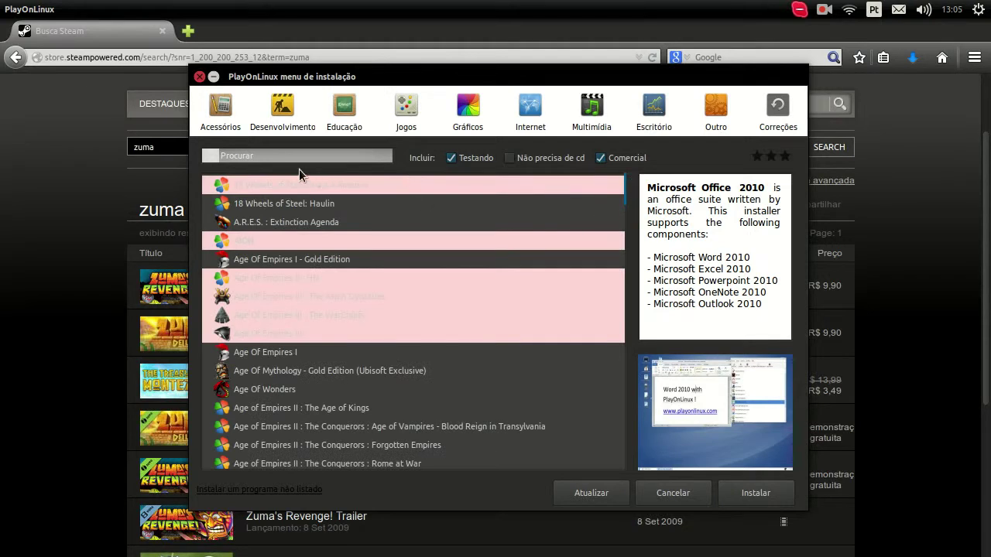
{"action": "left_click", "coordinate": [289, 152]}
{"action": "type", "text": "league o"}
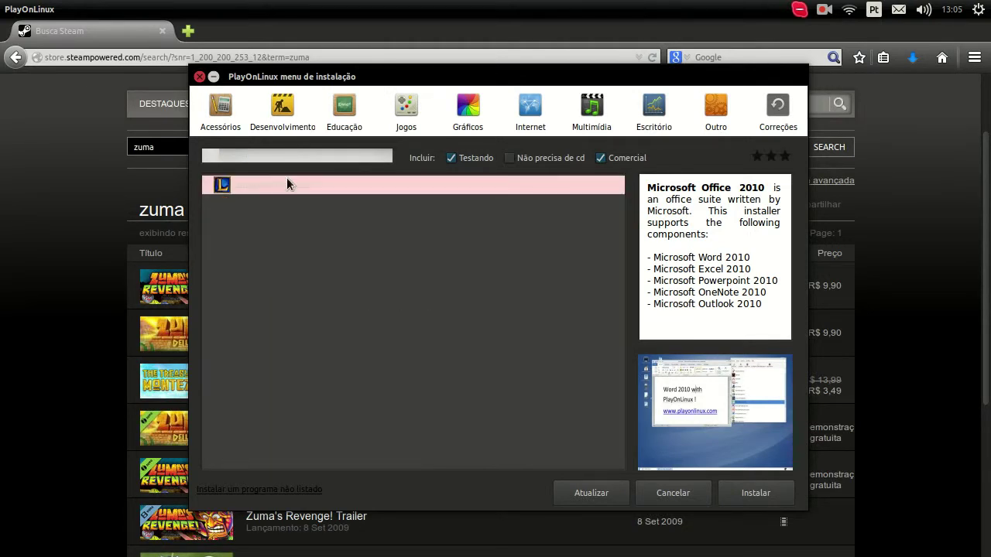
{"action": "left_click", "coordinate": [297, 184]}
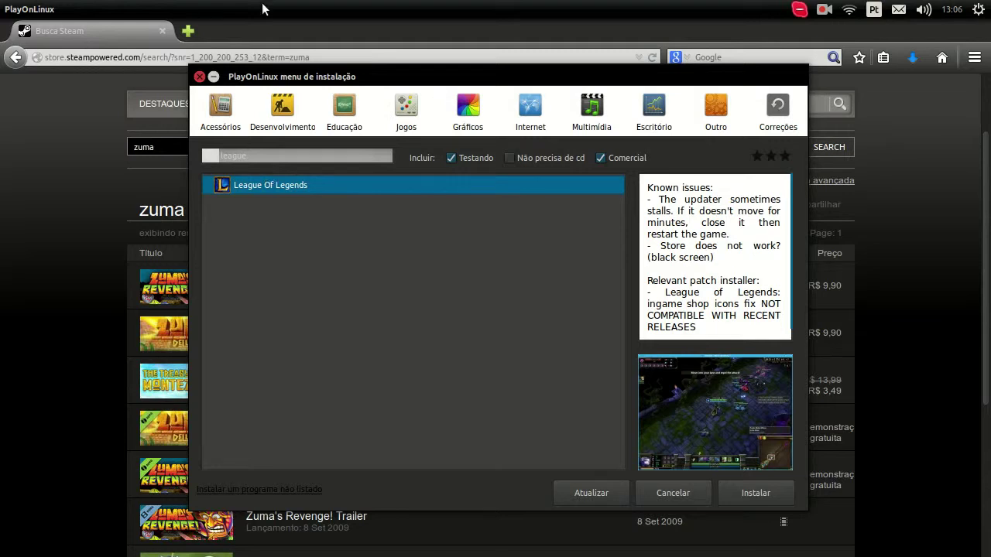
- Clear the search, list all Jogos again, and select World Of Warcraft : The Burning Crusade near the list's end
{"action": "double_click", "coordinate": [287, 155]}
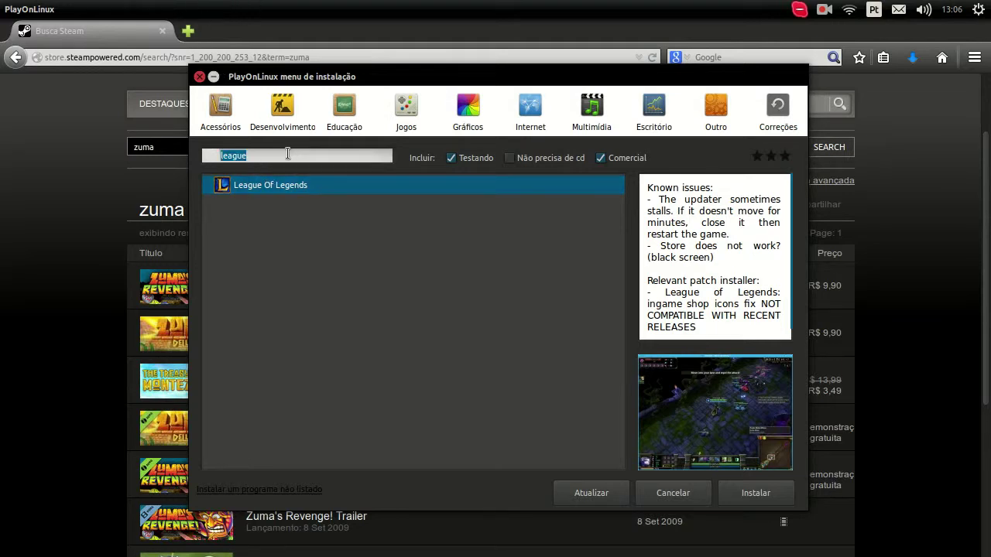
{"action": "key", "text": "BackSpace"}
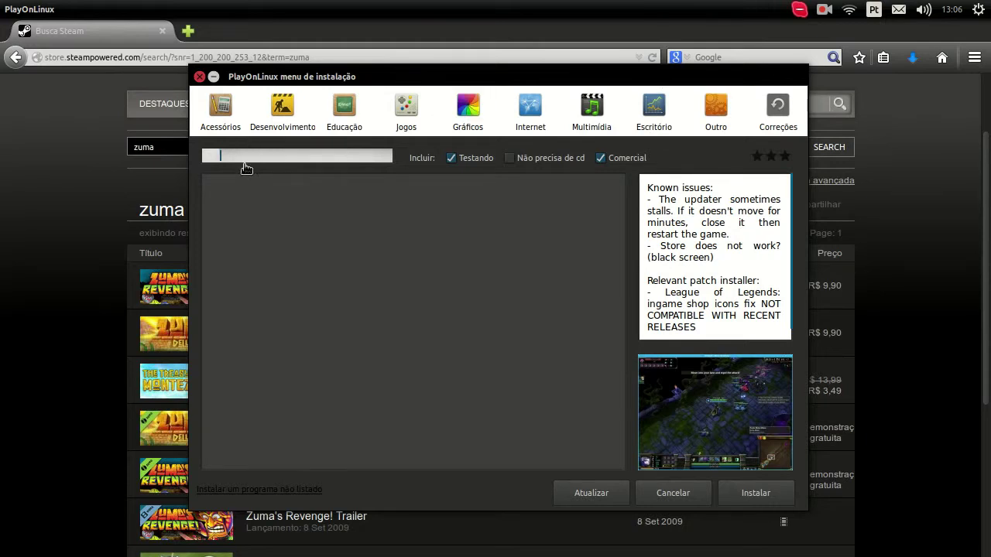
{"action": "left_click", "coordinate": [418, 112]}
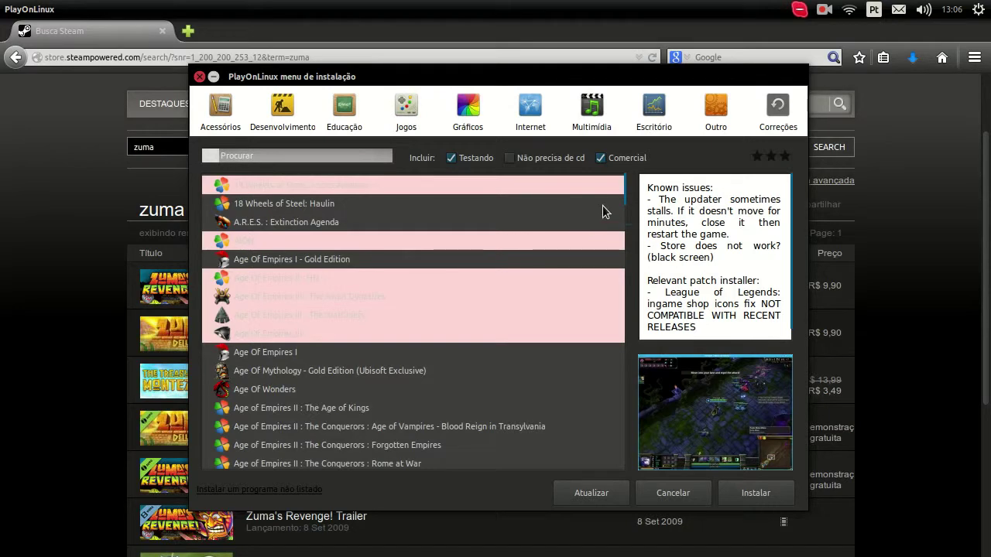
{"action": "left_click_drag", "start_coordinate": [628, 195], "coordinate": [654, 436]}
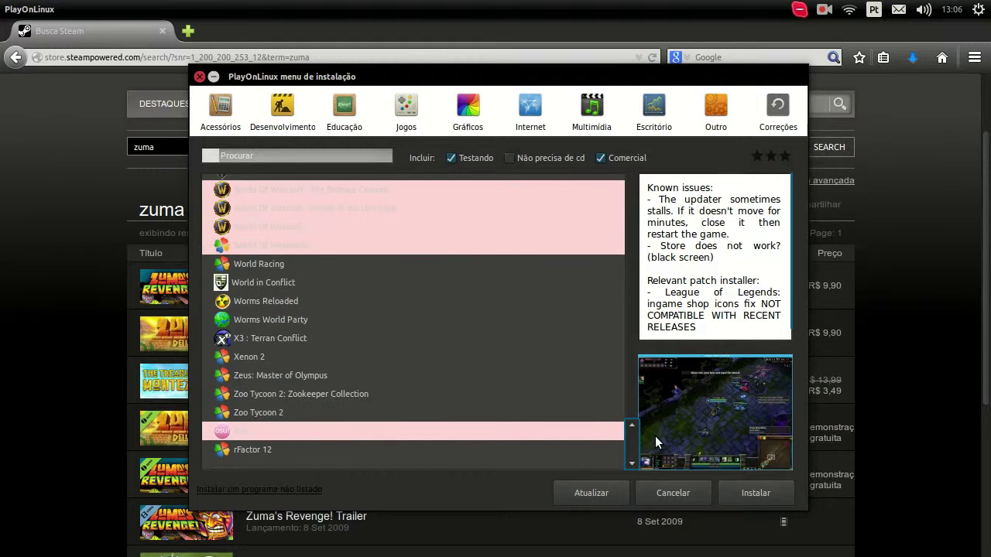
{"action": "scroll", "coordinate": [405, 368], "scroll_direction": "up", "scroll_amount": 2}
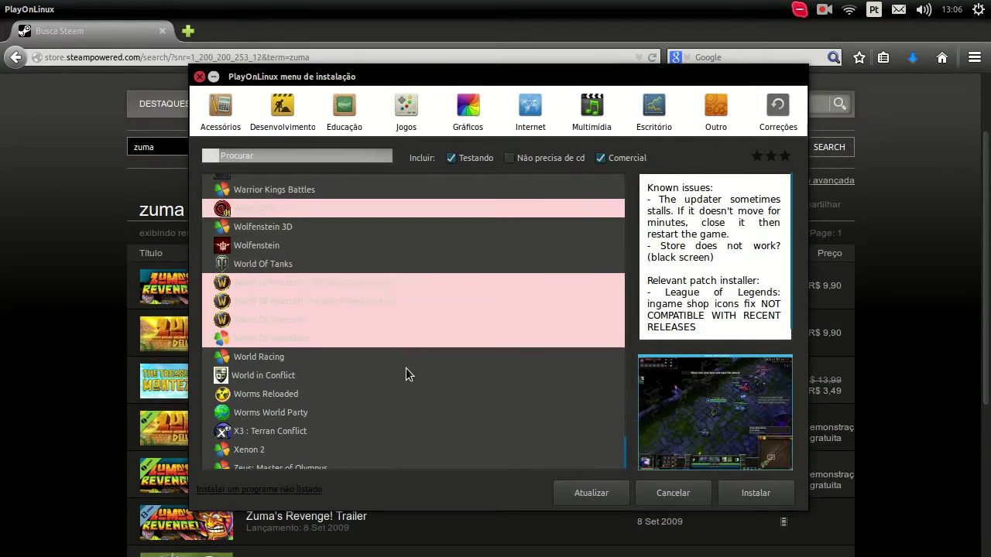
{"action": "left_click", "coordinate": [277, 300]}
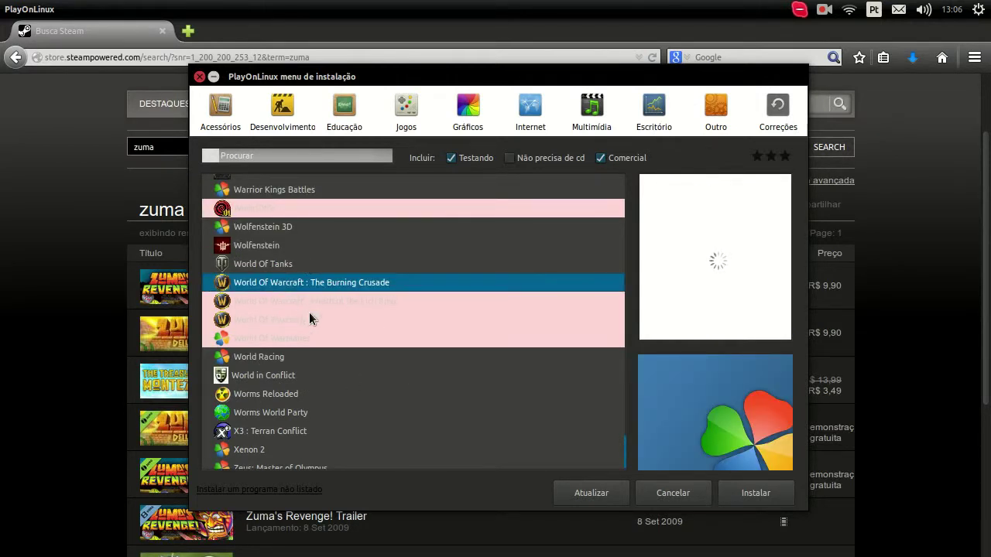
- Look over the games around the Warcraft and World Of Warcraft entries in the Jogos list
{"action": "scroll", "coordinate": [292, 328], "scroll_direction": "up", "scroll_amount": 1}
{"action": "scroll", "coordinate": [288, 389], "scroll_direction": "up", "scroll_amount": 5}
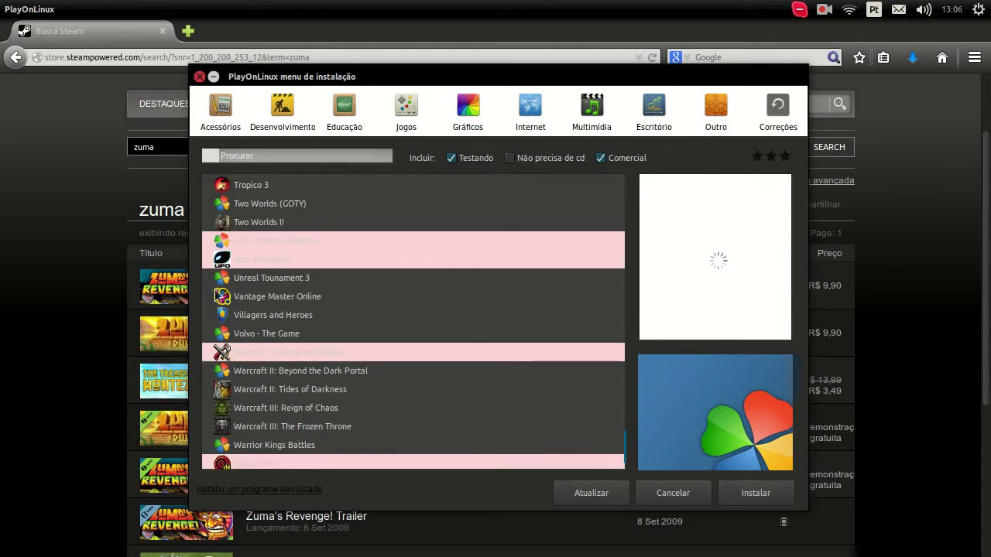
{"action": "scroll", "coordinate": [272, 387], "scroll_direction": "down", "scroll_amount": 1}
{"action": "scroll", "coordinate": [279, 422], "scroll_direction": "down", "scroll_amount": 1}
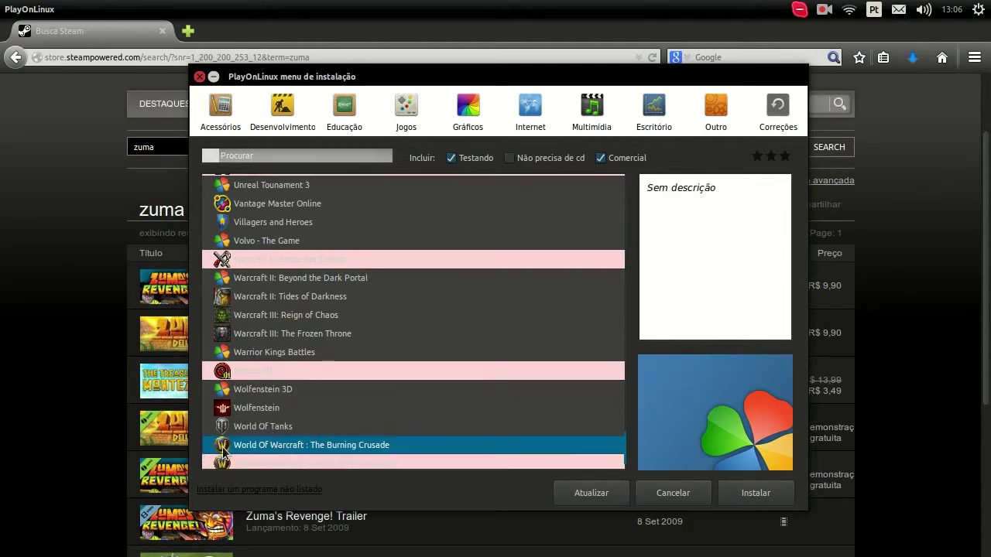
{"action": "scroll", "coordinate": [302, 442], "scroll_direction": "down", "scroll_amount": 2}
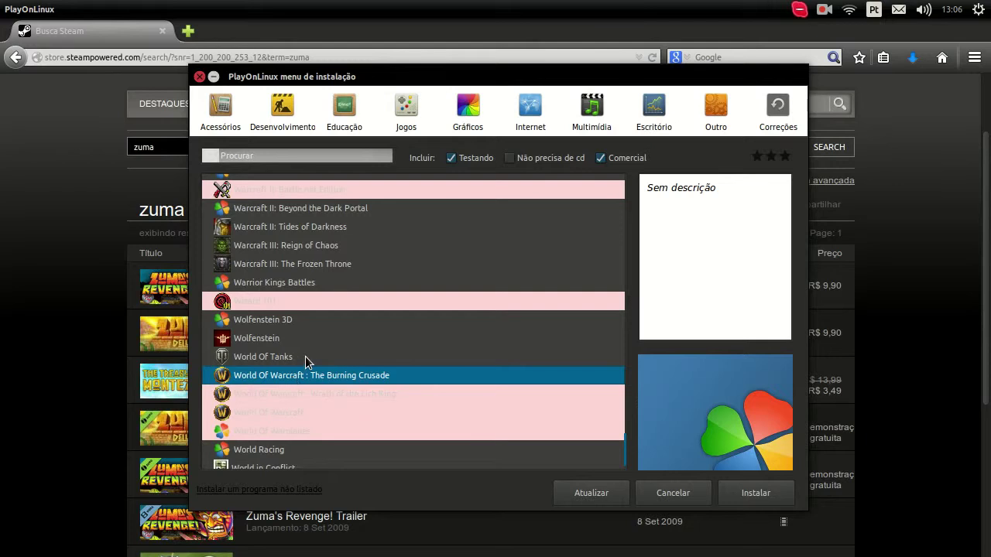
{"action": "scroll", "coordinate": [305, 356], "scroll_direction": "up", "scroll_amount": 2}
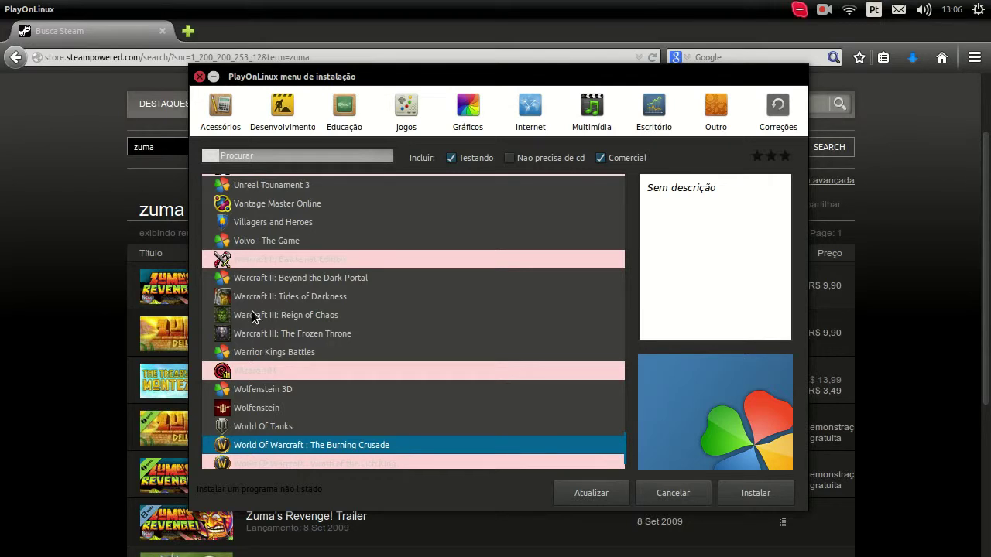
{"action": "scroll", "coordinate": [283, 298], "scroll_direction": "up", "scroll_amount": 1}
- Minimise the installation list, return to the Steam installation assistant, and move the Instalação do Steam window off the PlayOnLinux assistant
{"action": "left_click", "coordinate": [212, 77]}
{"action": "mouse_move", "coordinate": [232, 103]}
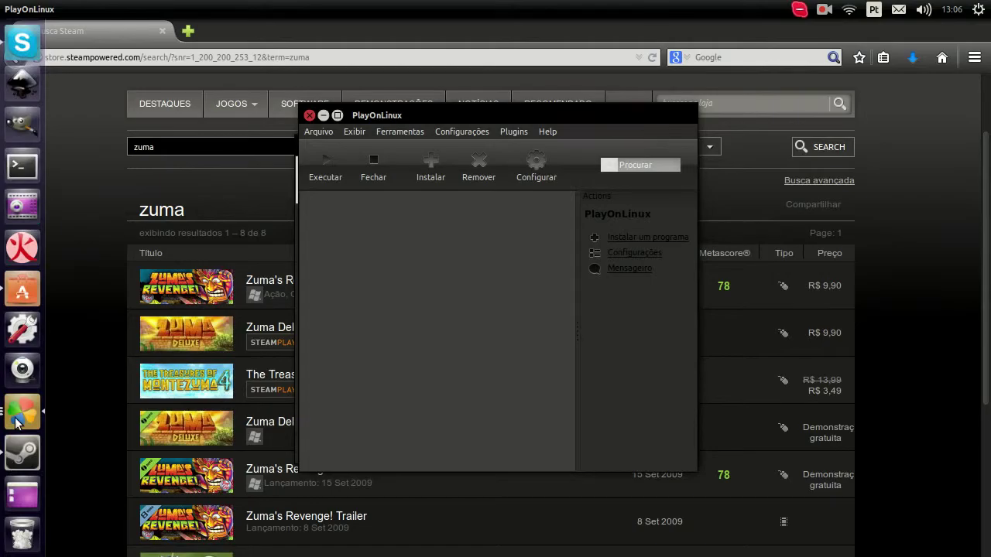
{"action": "left_click", "coordinate": [17, 424]}
{"action": "left_click", "coordinate": [445, 240]}
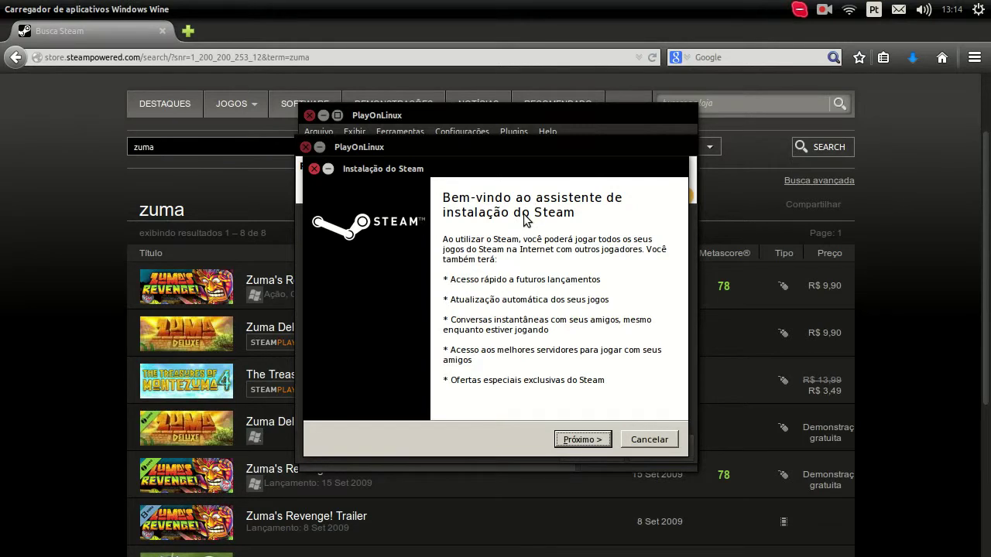
{"action": "left_click_drag", "start_coordinate": [422, 169], "coordinate": [585, 159]}
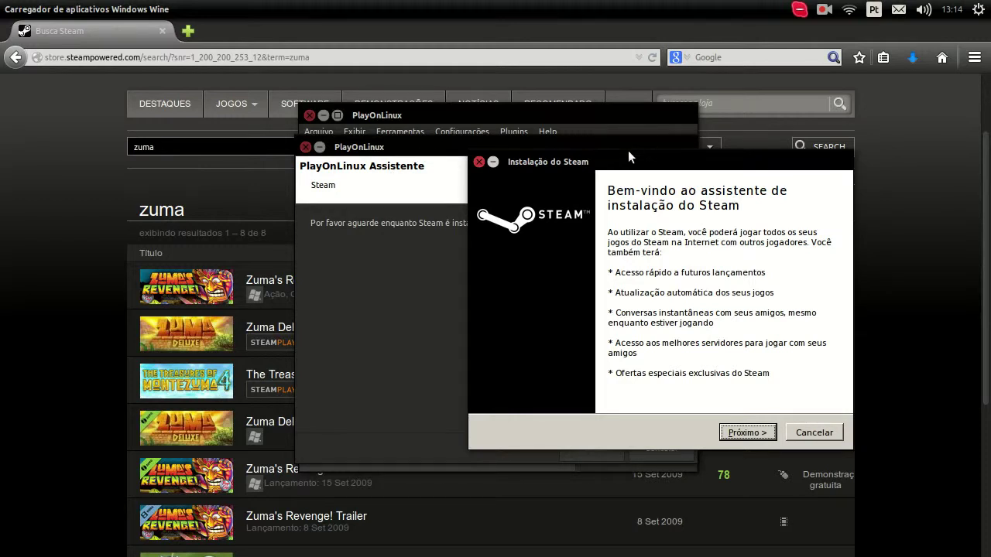
- Move the Instalação do Steam window over the PlayOnLinux assistant and continue past its welcome page
{"action": "left_click_drag", "start_coordinate": [609, 162], "coordinate": [451, 166]}
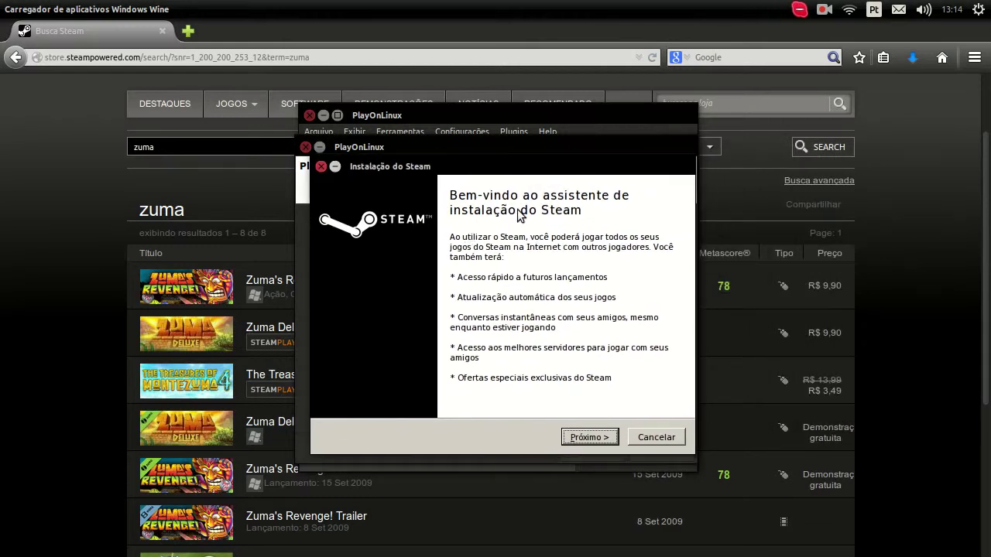
{"action": "left_click", "coordinate": [589, 439]}
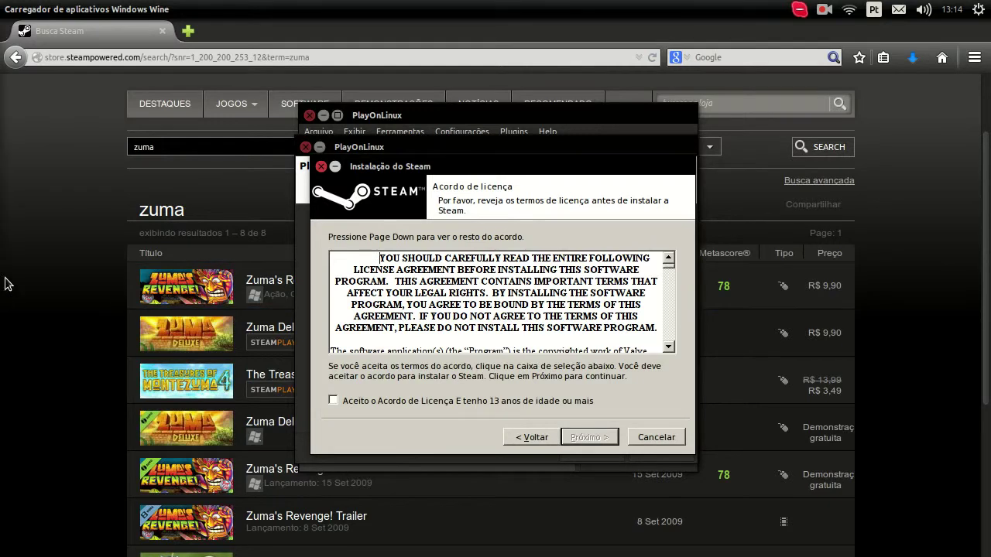
- Examine the SteamSetup.exe file in the Steam Win folder, minimising the file manager to return to the licence page
{"action": "left_click", "coordinate": [16, 87]}
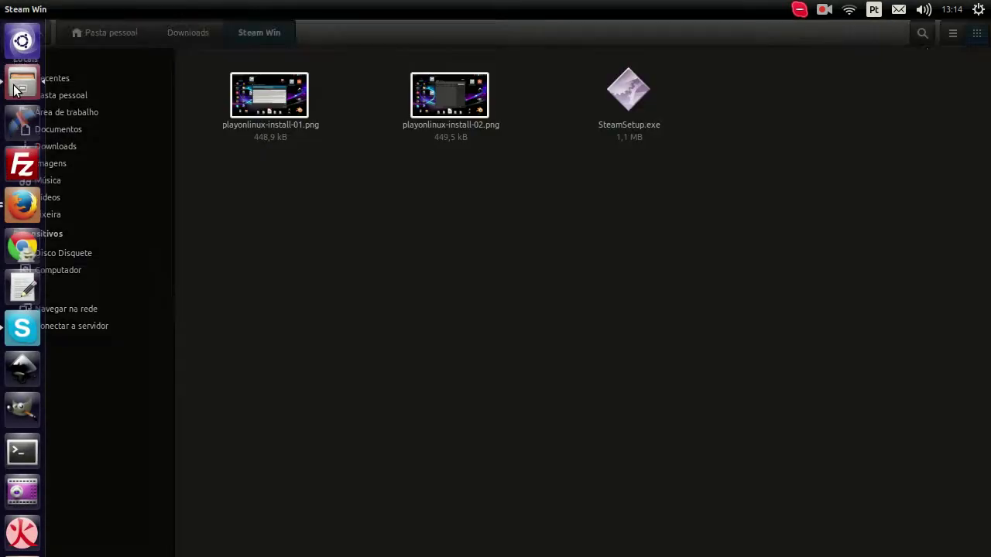
{"action": "left_click", "coordinate": [630, 138]}
{"action": "left_click", "coordinate": [629, 175]}
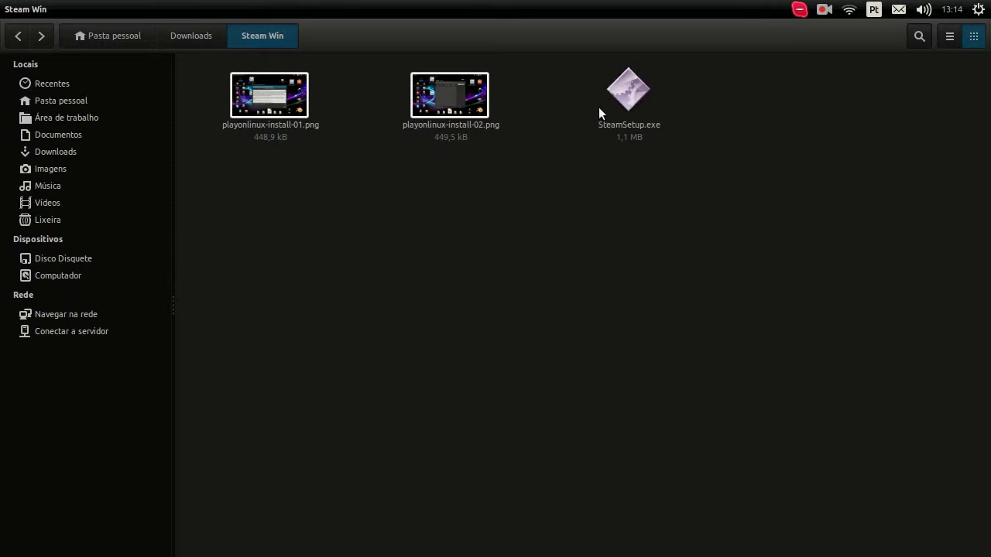
{"action": "left_click", "coordinate": [628, 129]}
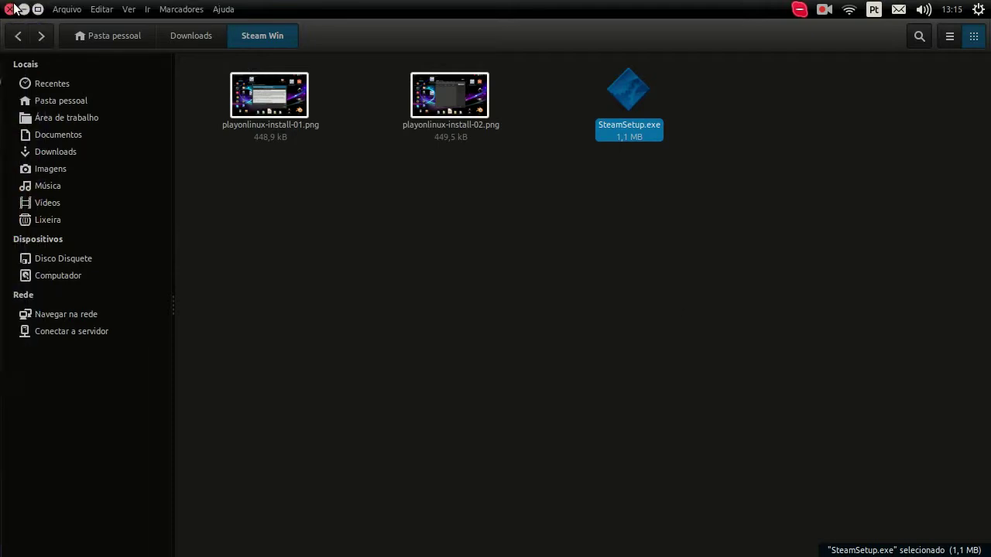
{"action": "left_click", "coordinate": [23, 9]}
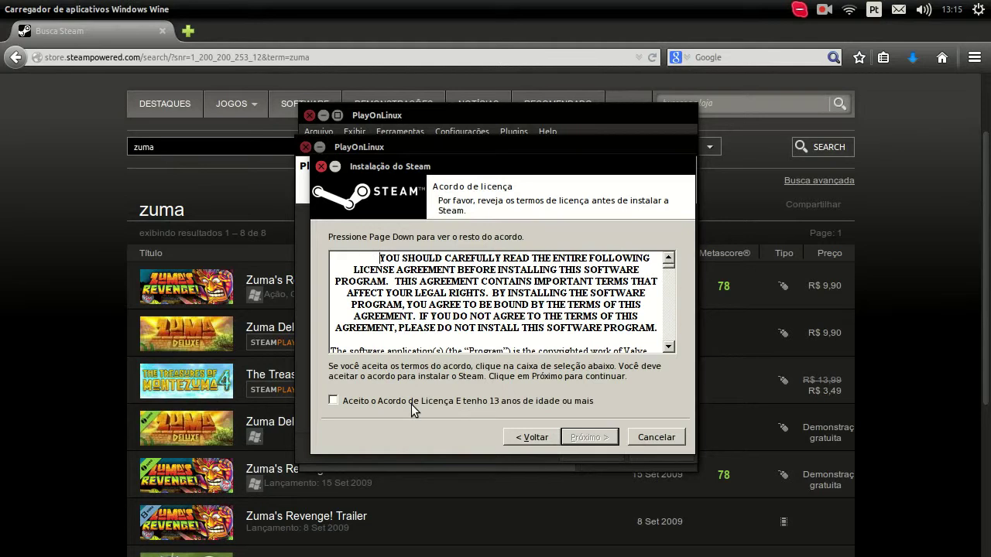
{"action": "mouse_move", "coordinate": [8, 238]}
{"action": "left_click", "coordinate": [17, 96]}
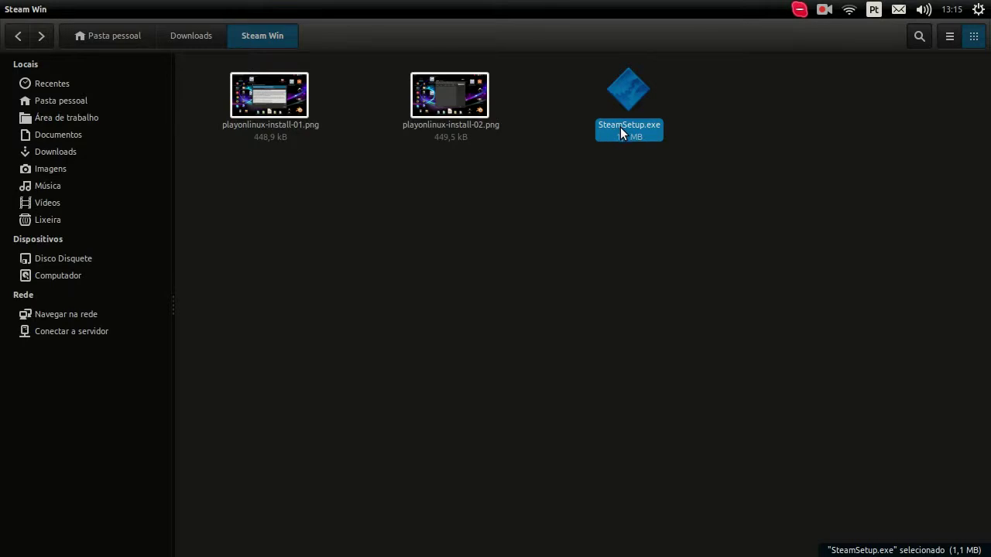
{"action": "mouse_move", "coordinate": [28, 9]}
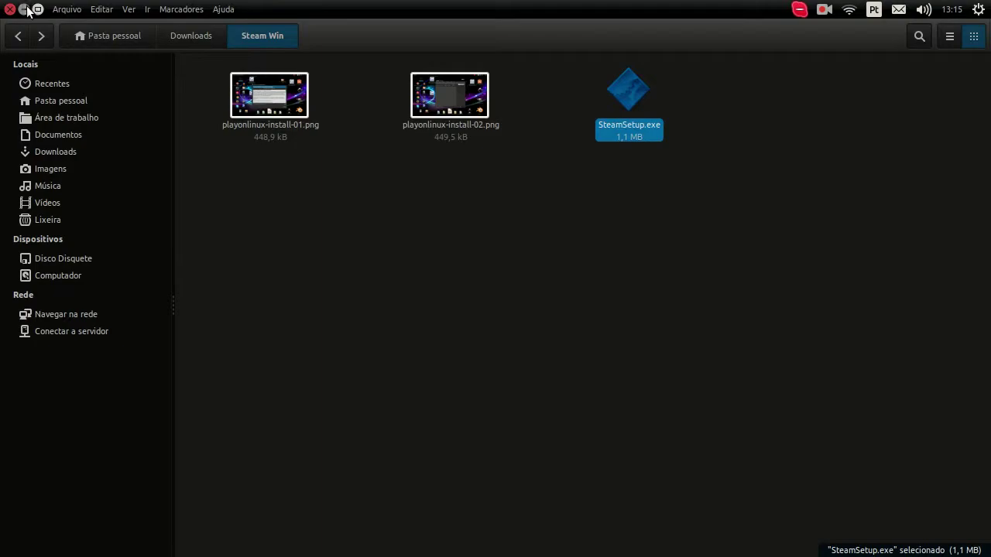
{"action": "left_click", "coordinate": [24, 9]}
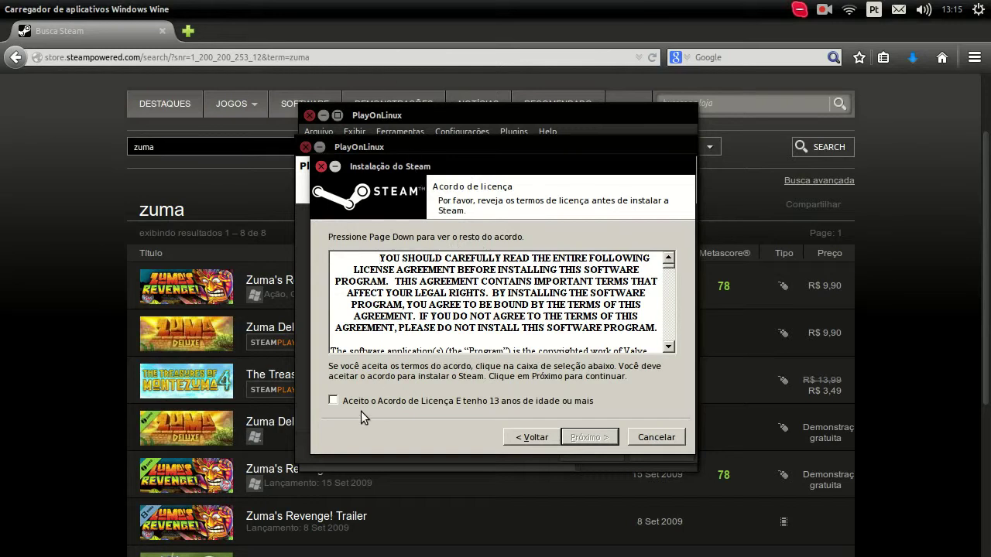
- Accept the Steam licence agreement and continue with Português-Brasil as the language
{"action": "left_click", "coordinate": [380, 400]}
{"action": "left_click", "coordinate": [578, 443]}
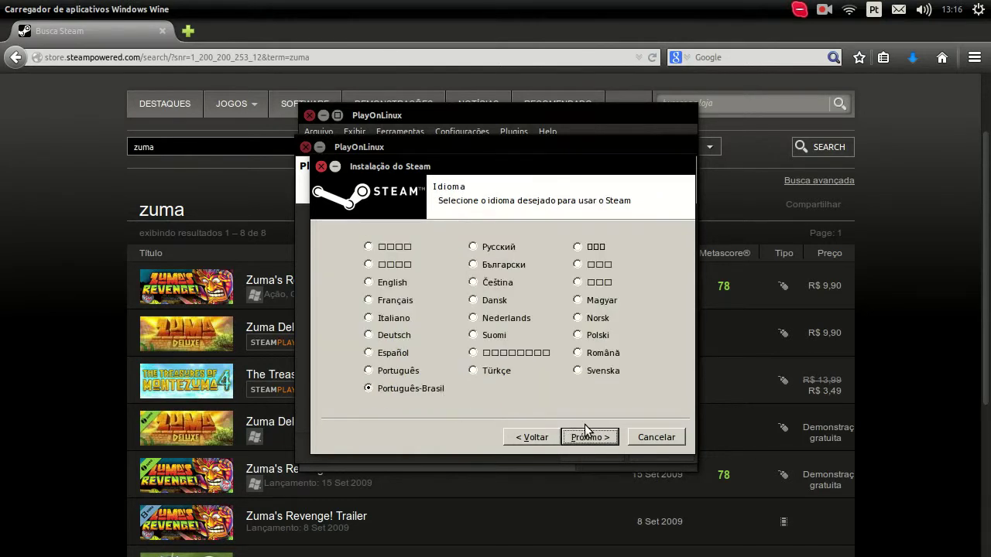
{"action": "left_click", "coordinate": [588, 438]}
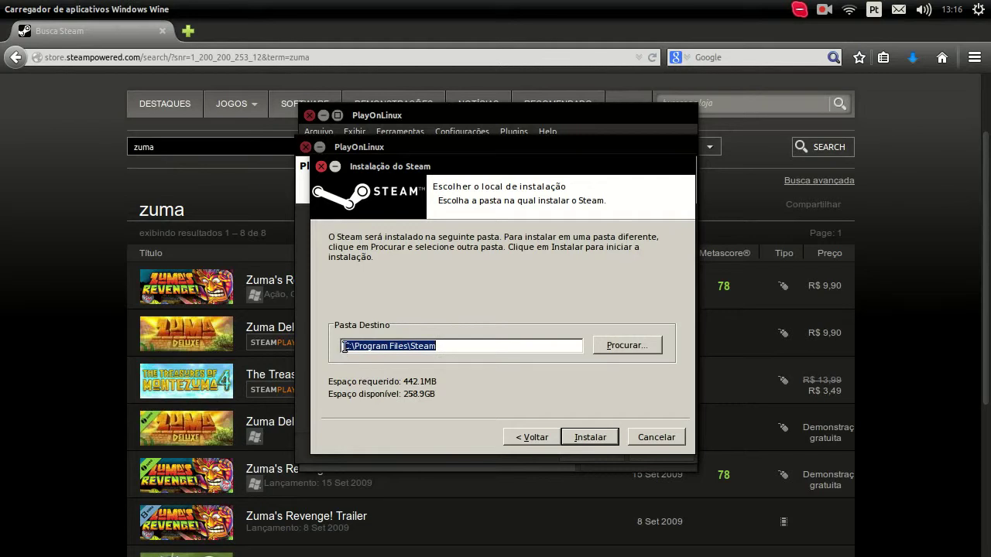
- Install Steam in C:\Program Files\Steam and finish the installer with Executar Steam enabled
{"action": "left_click", "coordinate": [460, 342]}
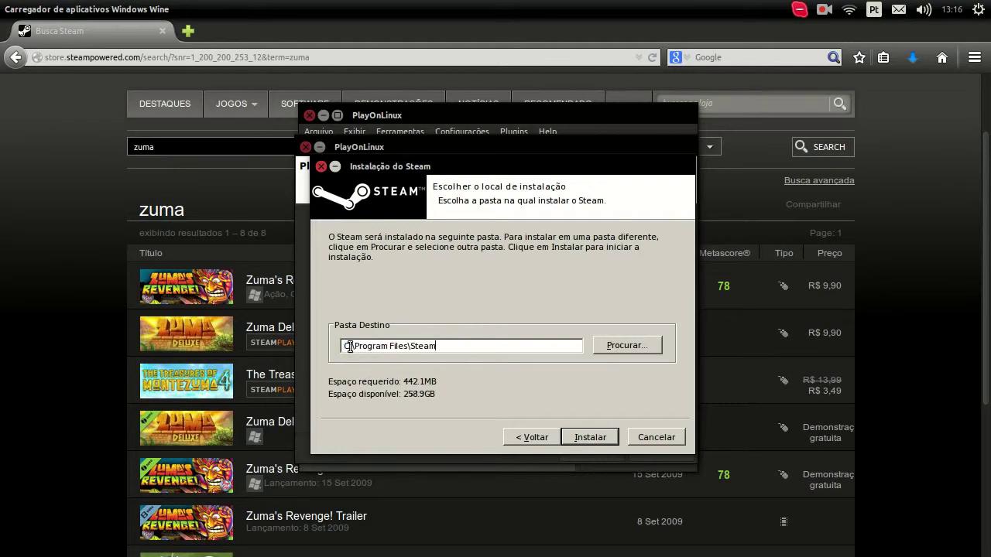
{"action": "left_click", "coordinate": [584, 439]}
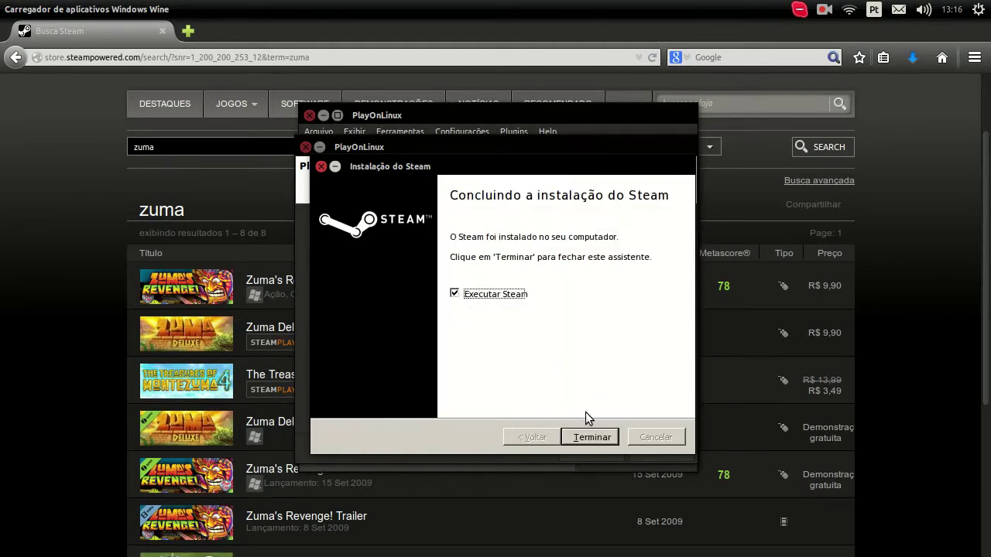
{"action": "left_click", "coordinate": [591, 431]}
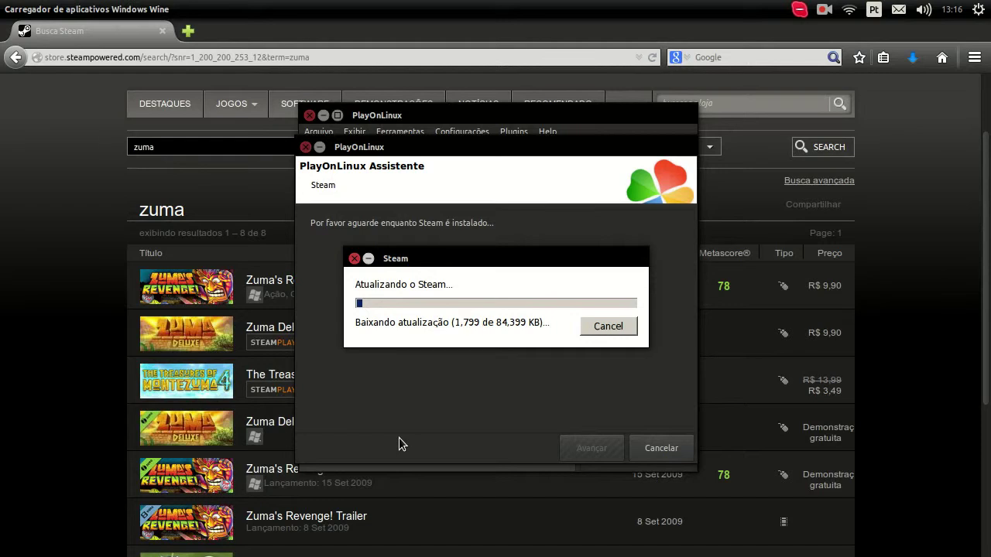
- View the Steam Win folder again during the Steam update, and minimise the file manager
{"action": "mouse_move", "coordinate": [2, 139]}
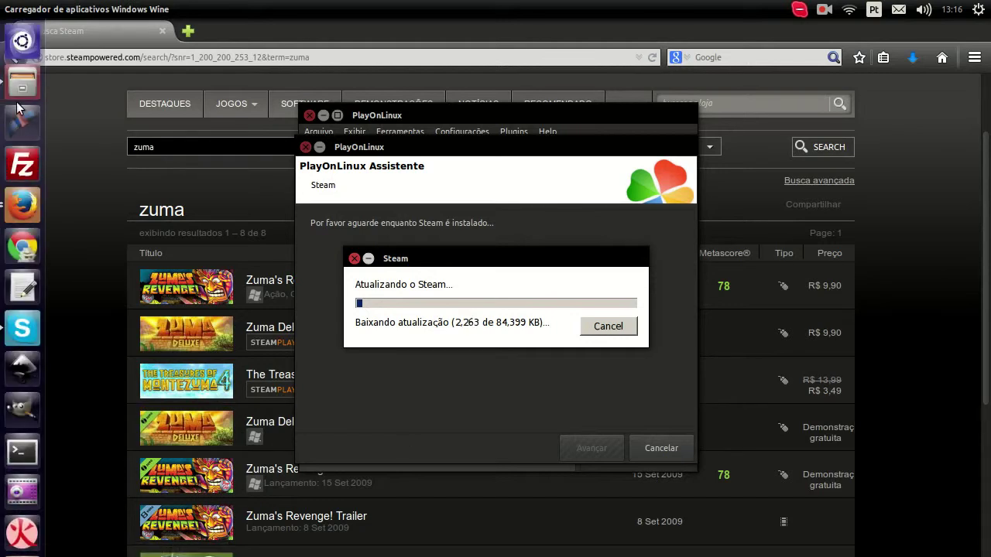
{"action": "left_click", "coordinate": [22, 85]}
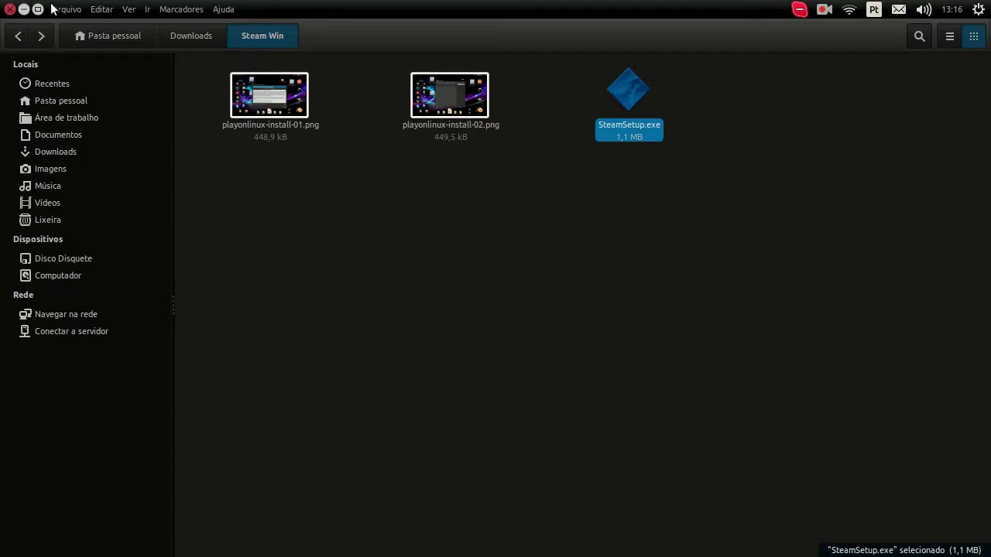
{"action": "left_click", "coordinate": [37, 9]}
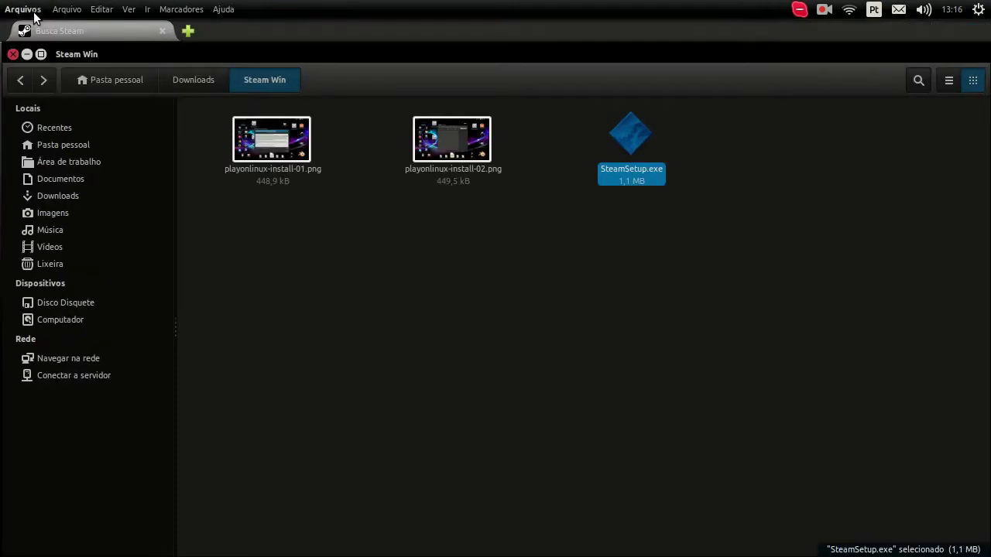
{"action": "left_click", "coordinate": [37, 53]}
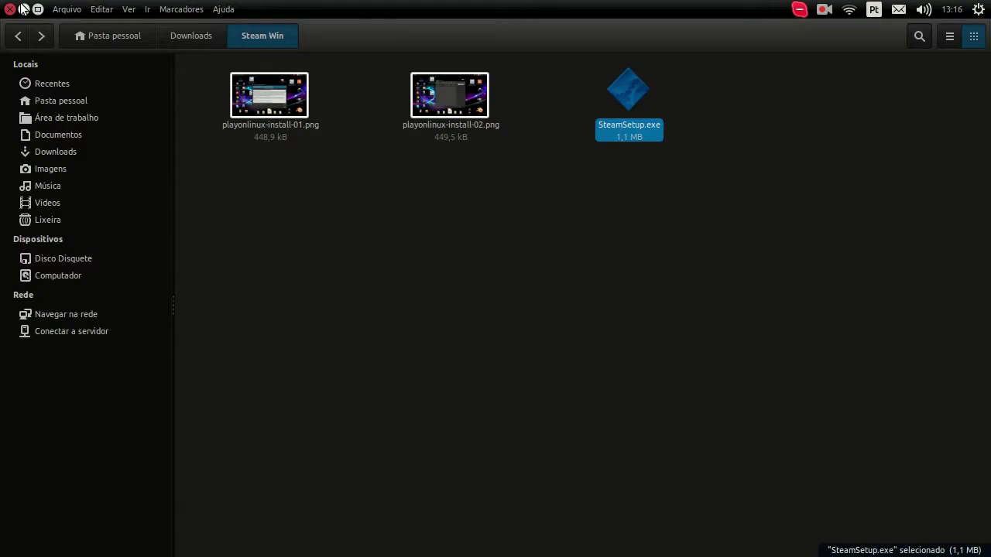
{"action": "left_click", "coordinate": [24, 9]}
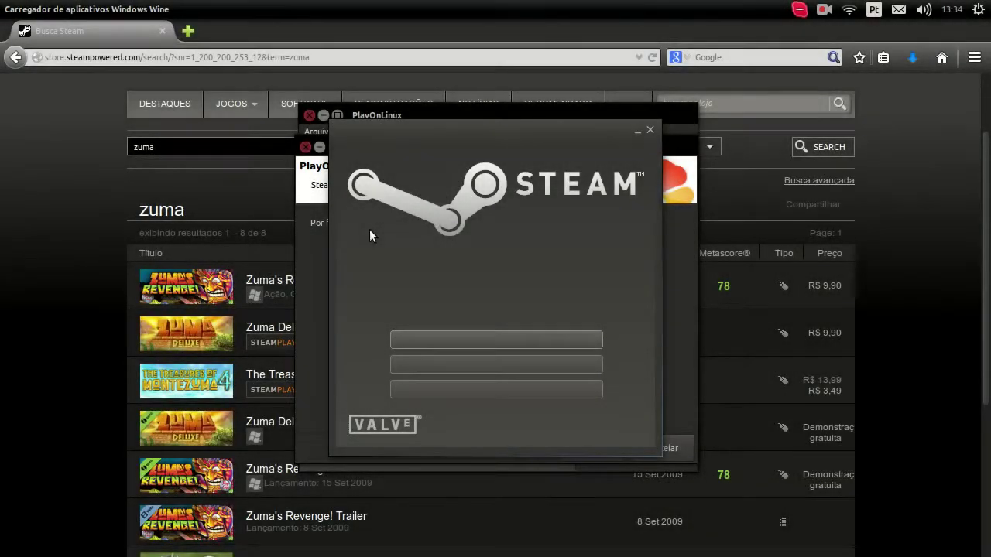
- Close the Steam welcome window and complete the PlayOnLinux assistant with 64 as the graphics card memory
{"action": "left_click", "coordinate": [650, 131]}
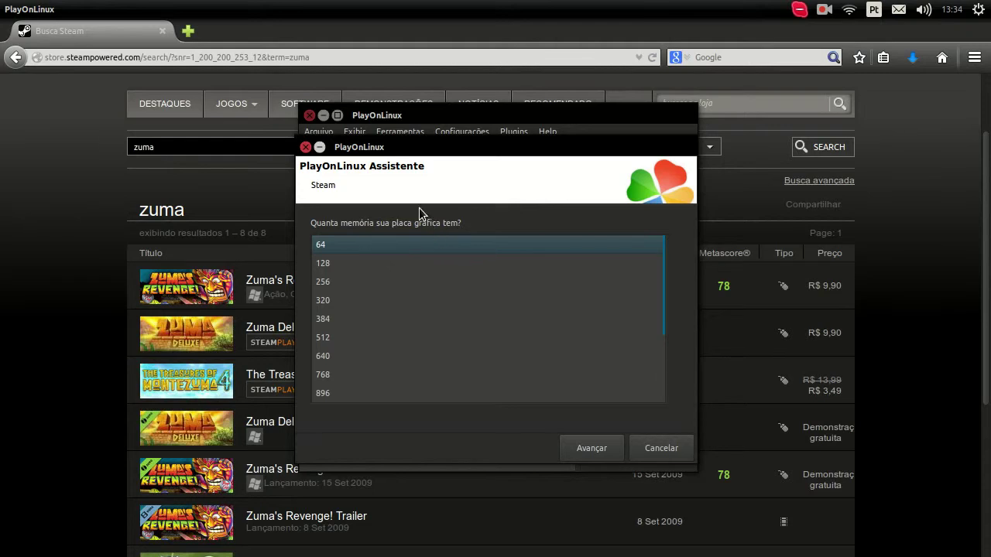
{"action": "left_click", "coordinate": [599, 450]}
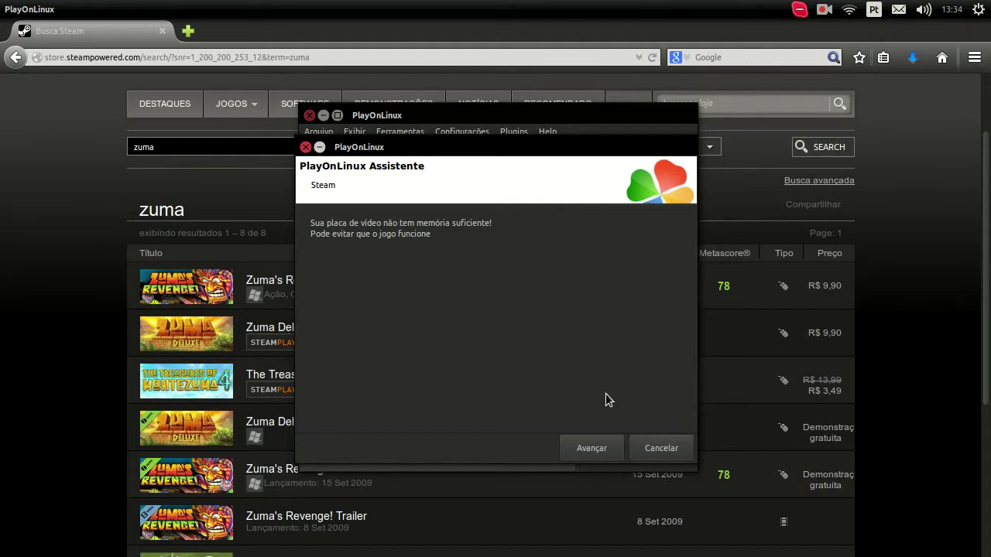
{"action": "left_click", "coordinate": [602, 448]}
{"action": "left_click", "coordinate": [586, 448]}
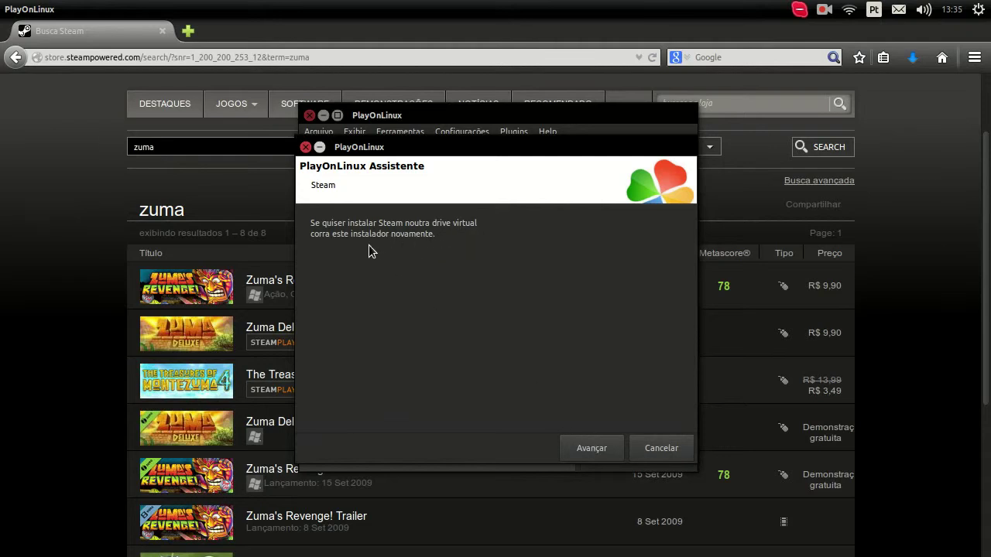
{"action": "left_click", "coordinate": [591, 450]}
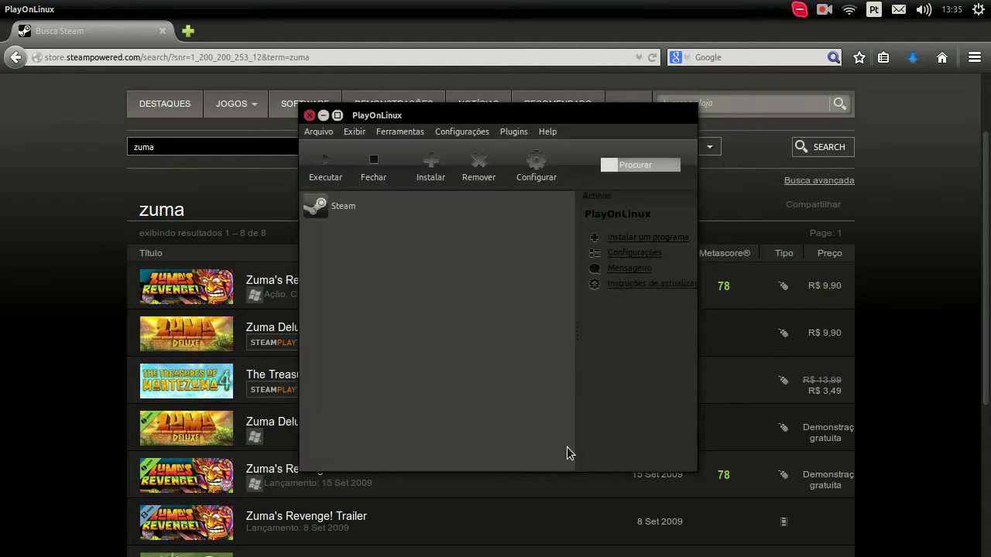
- Open the configuration of the installed Steam program and look over its general, Wine and component installation settings
{"action": "left_click", "coordinate": [339, 214]}
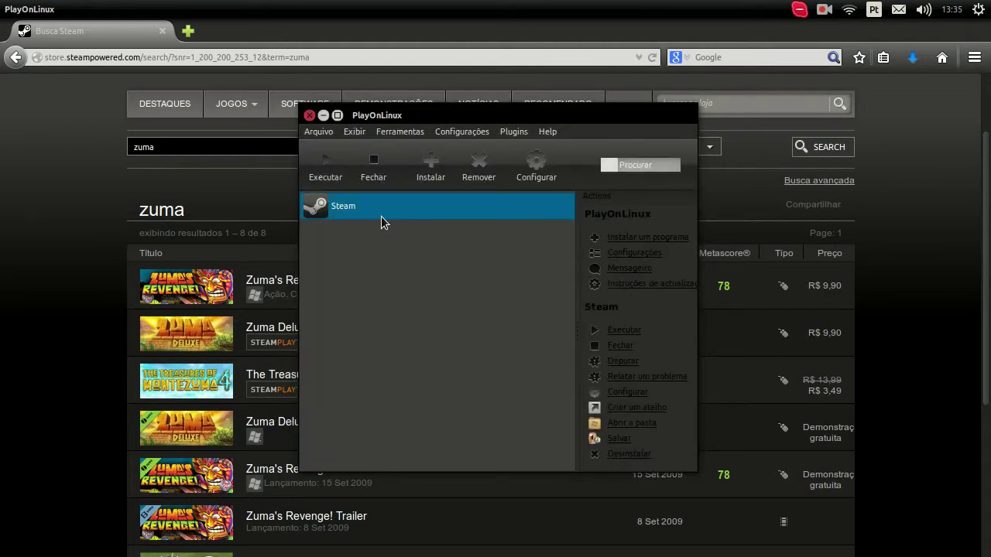
{"action": "left_click", "coordinate": [537, 172]}
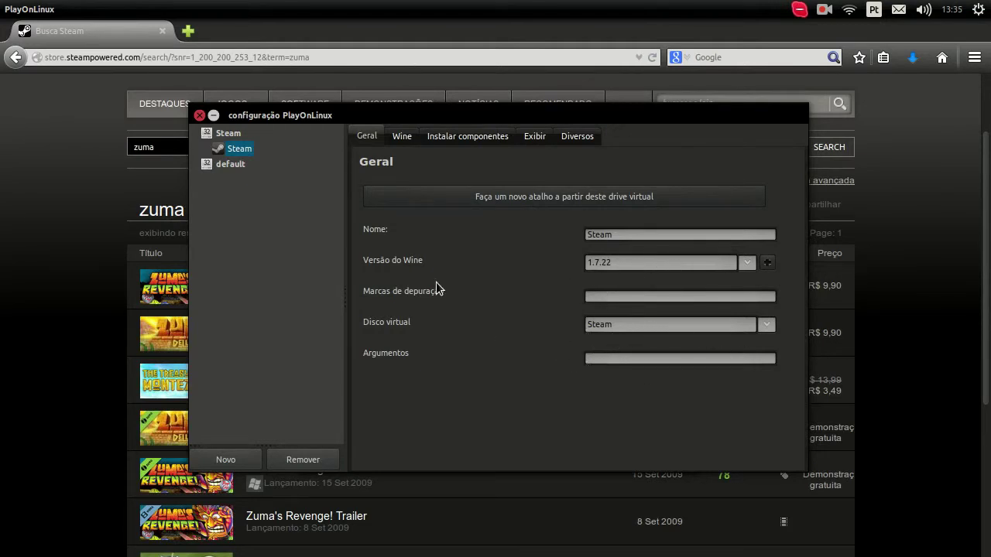
{"action": "left_click", "coordinate": [404, 136]}
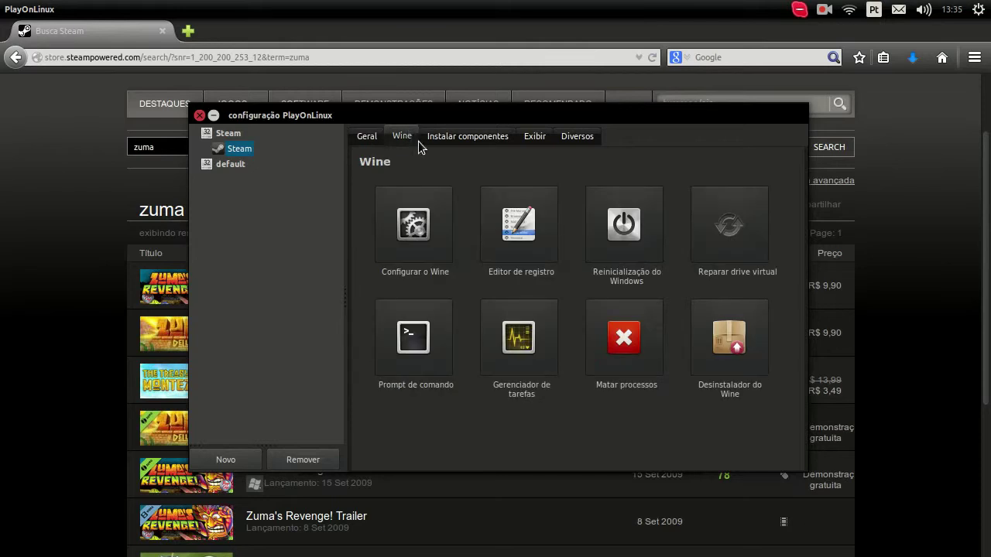
{"action": "left_click", "coordinate": [457, 136]}
- Set Steam's video memory size to 128 in the display settings
{"action": "left_click", "coordinate": [534, 140]}
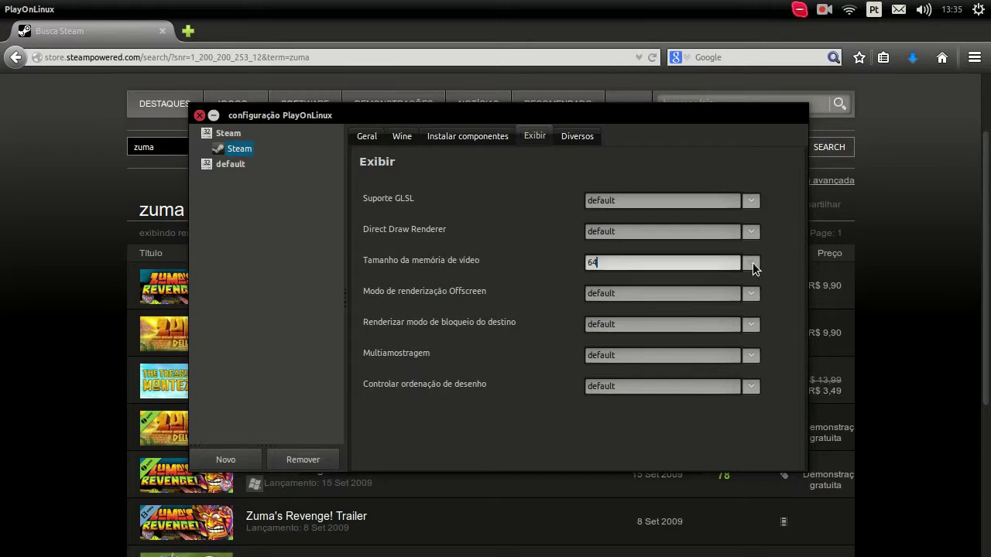
{"action": "left_click", "coordinate": [751, 263]}
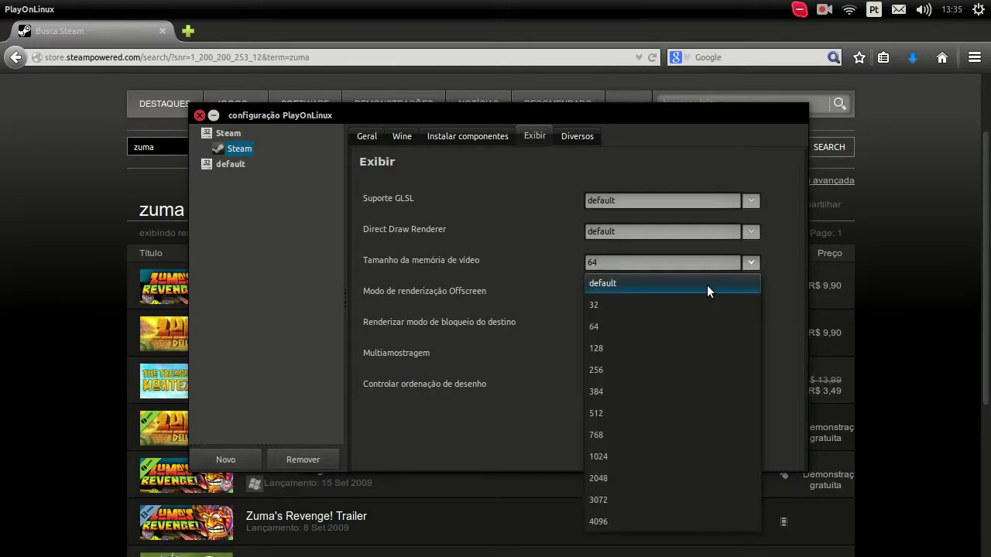
{"action": "left_click", "coordinate": [660, 348]}
- Review Steam's Diversos, Exibir and Instalar componentes settings, browse the available components, and close the configuration
{"action": "left_click", "coordinate": [586, 138]}
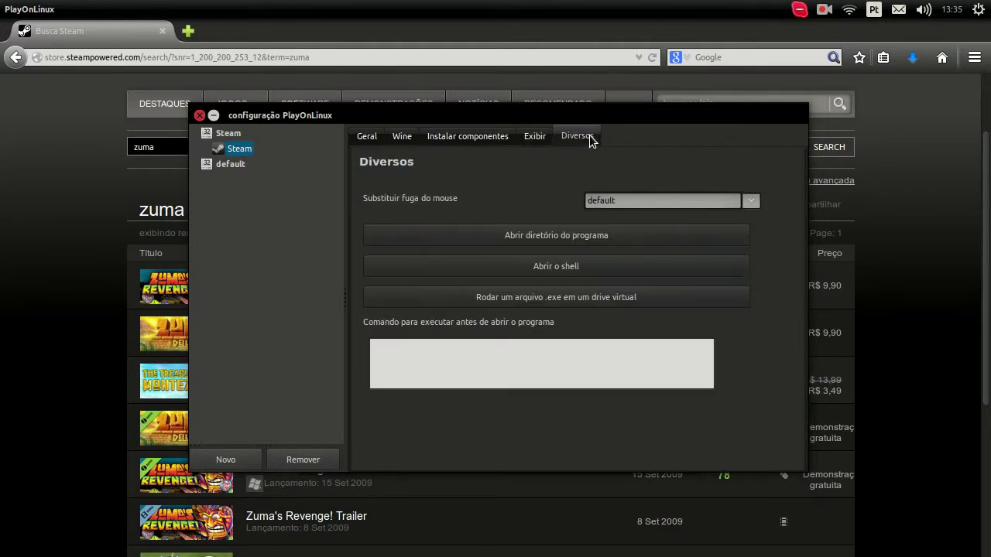
{"action": "left_click", "coordinate": [533, 134]}
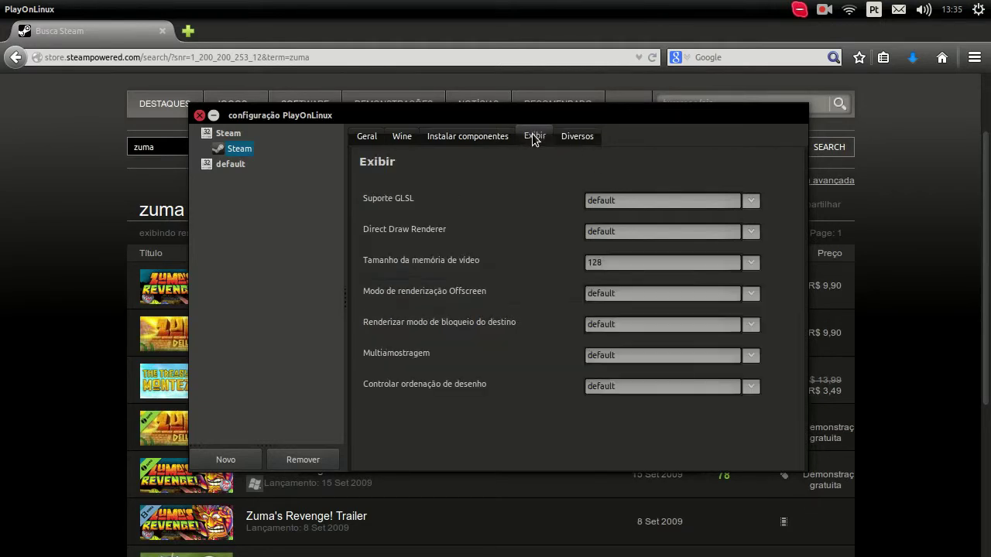
{"action": "left_click", "coordinate": [487, 136]}
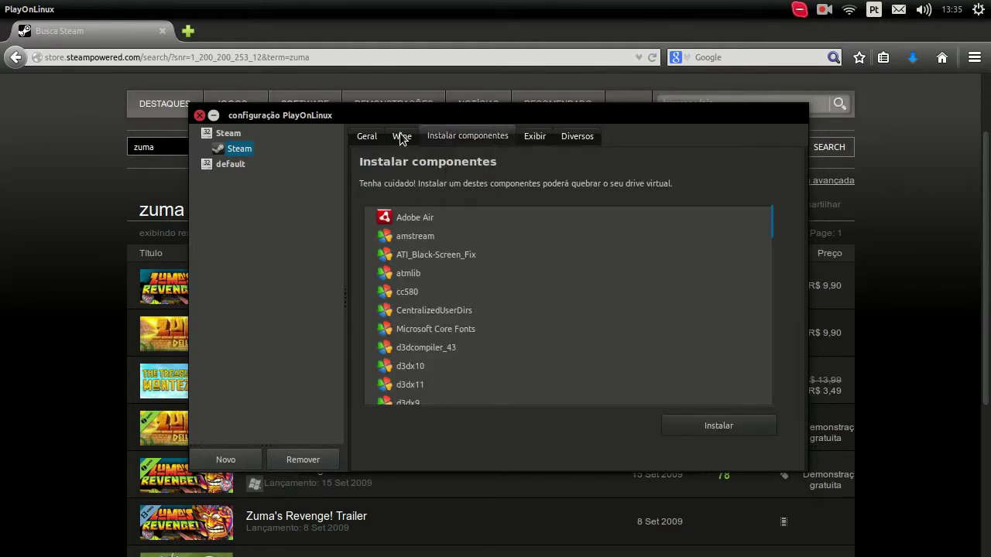
{"action": "left_click_drag", "start_coordinate": [781, 224], "coordinate": [783, 201]}
{"action": "scroll", "coordinate": [506, 347], "scroll_direction": "down", "scroll_amount": 8}
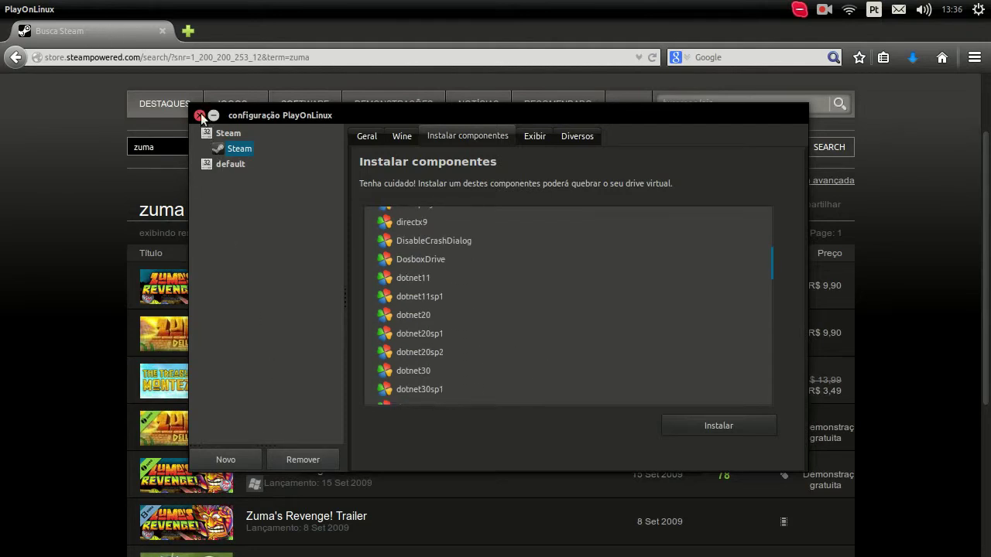
{"action": "left_click", "coordinate": [545, 138]}
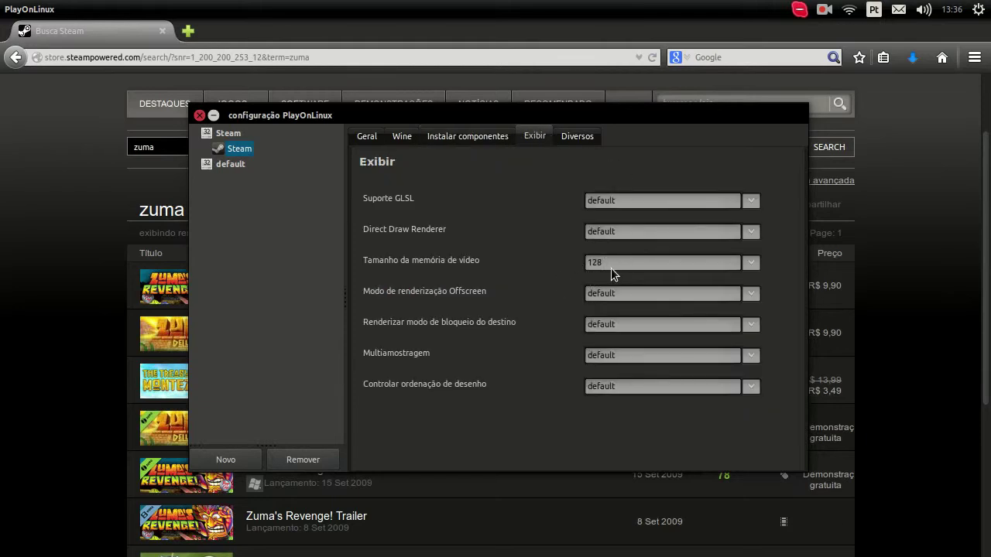
{"action": "left_click", "coordinate": [577, 141]}
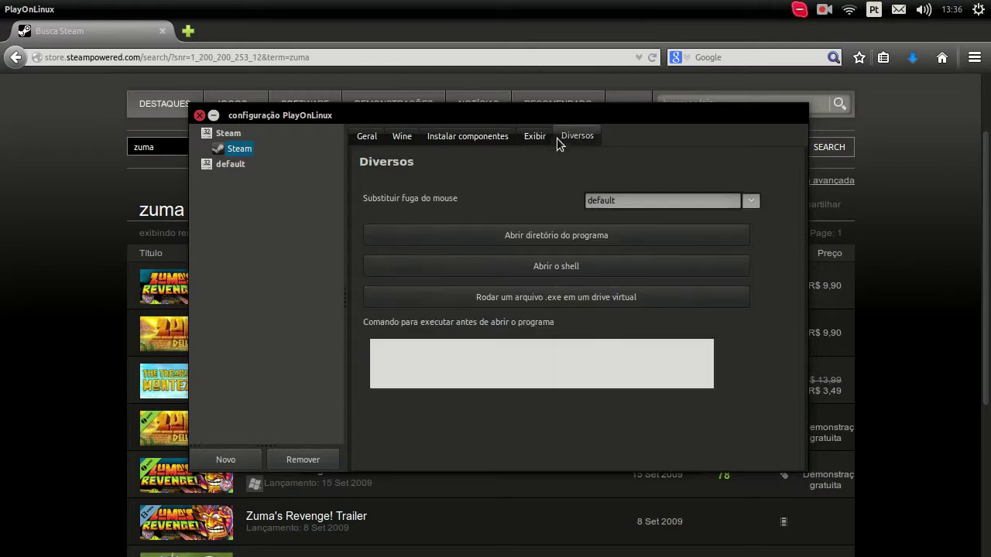
{"action": "left_click", "coordinate": [200, 116]}
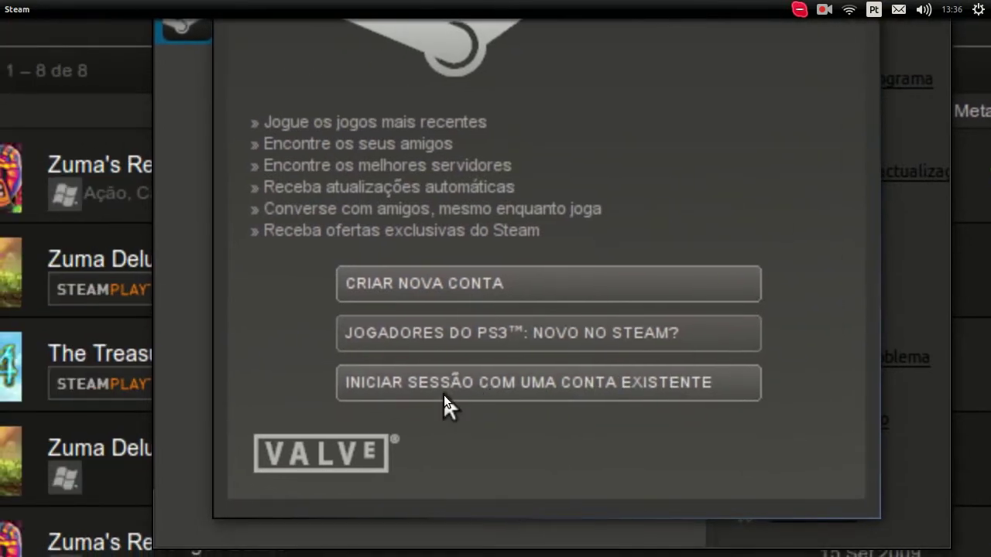
- Choose to sign in to Steam with an existing account and place the cursor in the username field
{"action": "left_click", "coordinate": [302, 422]}
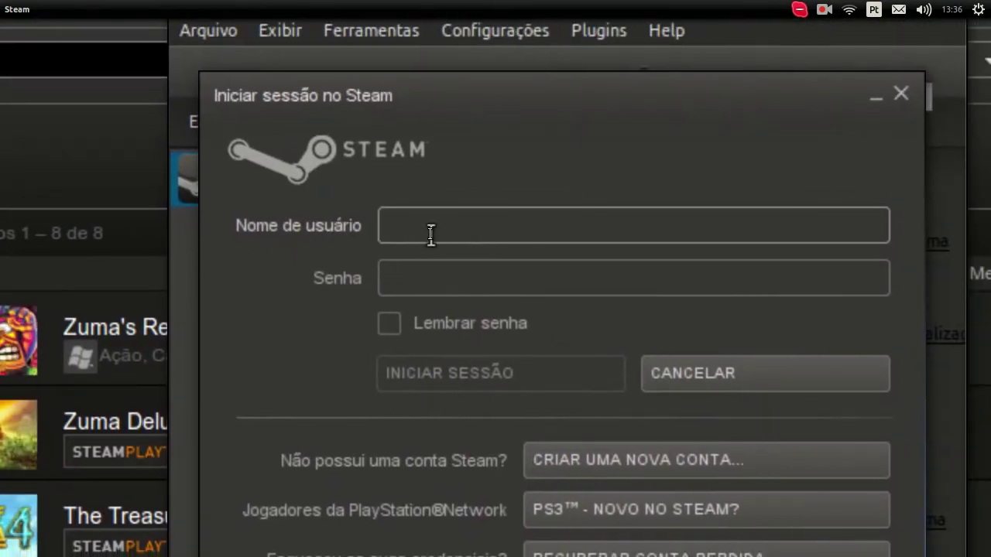
{"action": "left_click", "coordinate": [431, 234]}
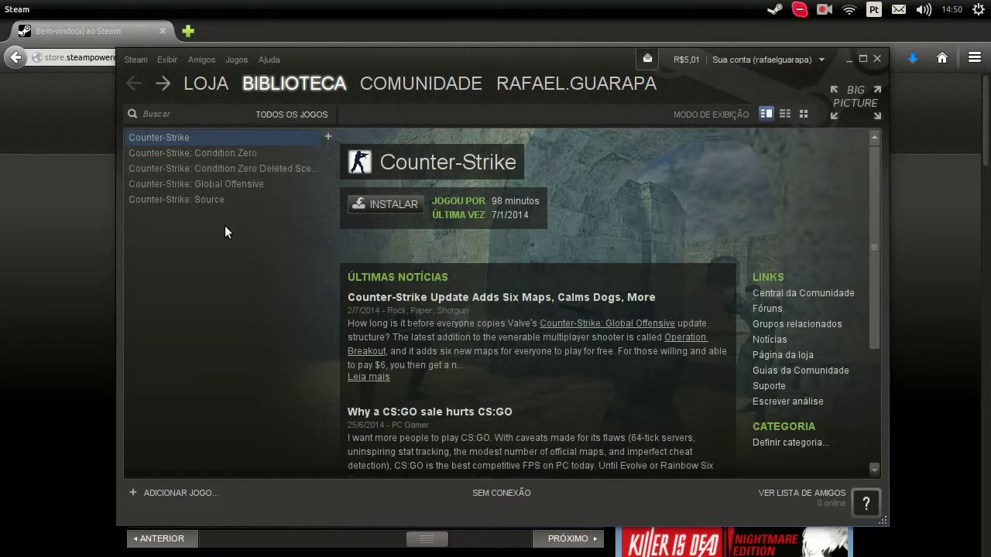
- Look through the library pages of Counter-Strike: Condition Zero, its Deleted Scenes and Global Offensive, and return to Counter-Strike
{"action": "left_click", "coordinate": [197, 153]}
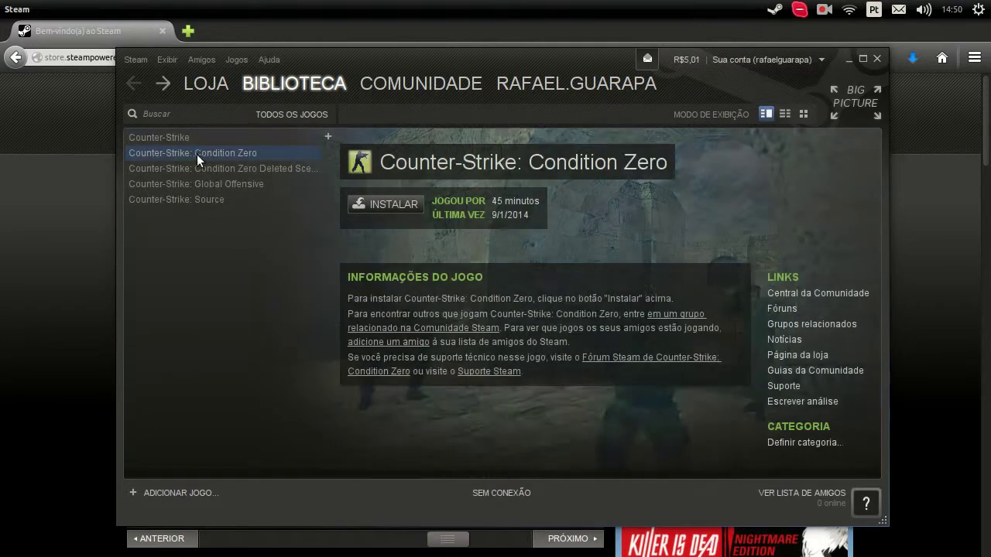
{"action": "left_click", "coordinate": [209, 167]}
{"action": "left_click", "coordinate": [214, 184]}
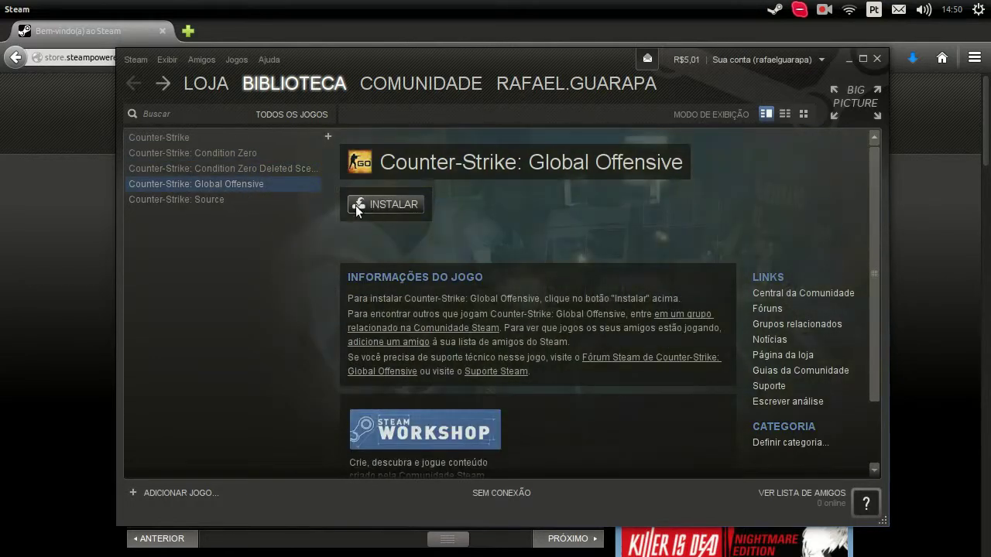
{"action": "left_click", "coordinate": [219, 137]}
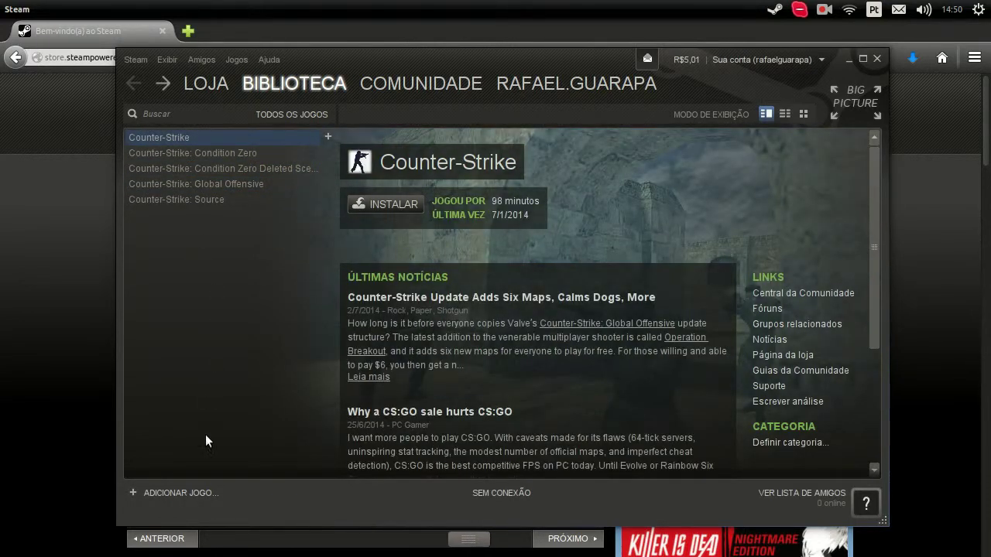
- Open the Steam store through the library's option to find games, keeping the Steam window in front of Firefox
{"action": "left_click", "coordinate": [170, 488]}
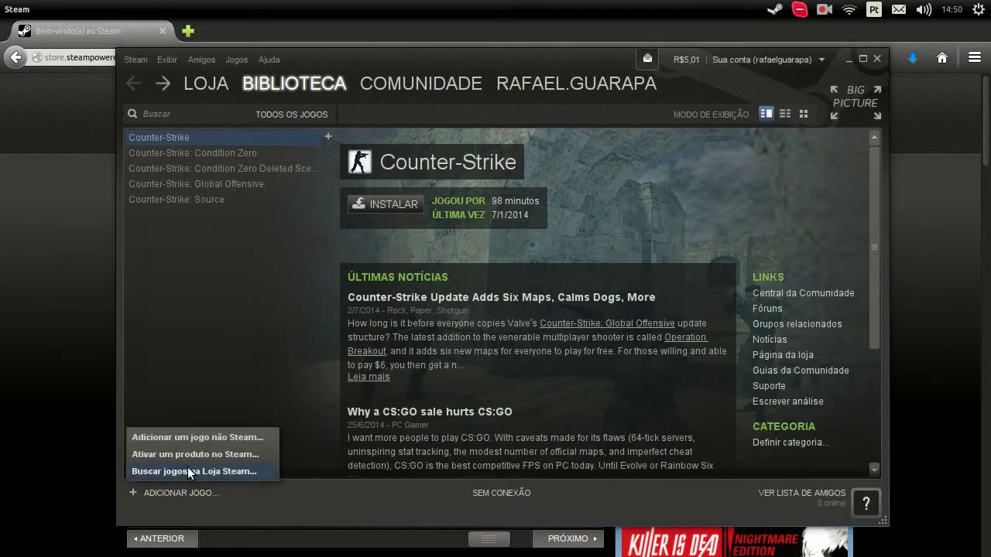
{"action": "left_click", "coordinate": [198, 467]}
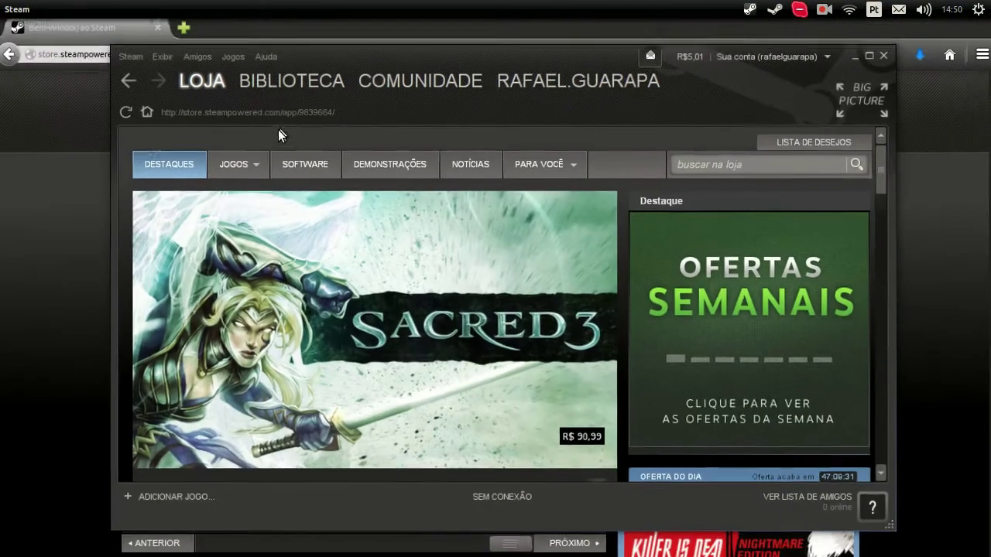
{"action": "left_click", "coordinate": [82, 124]}
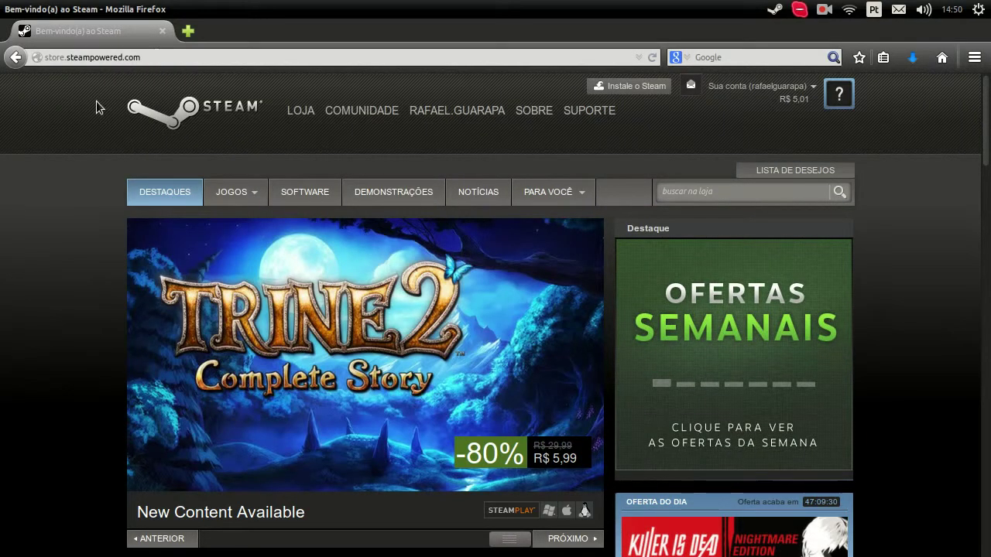
{"action": "mouse_move", "coordinate": [3, 310]}
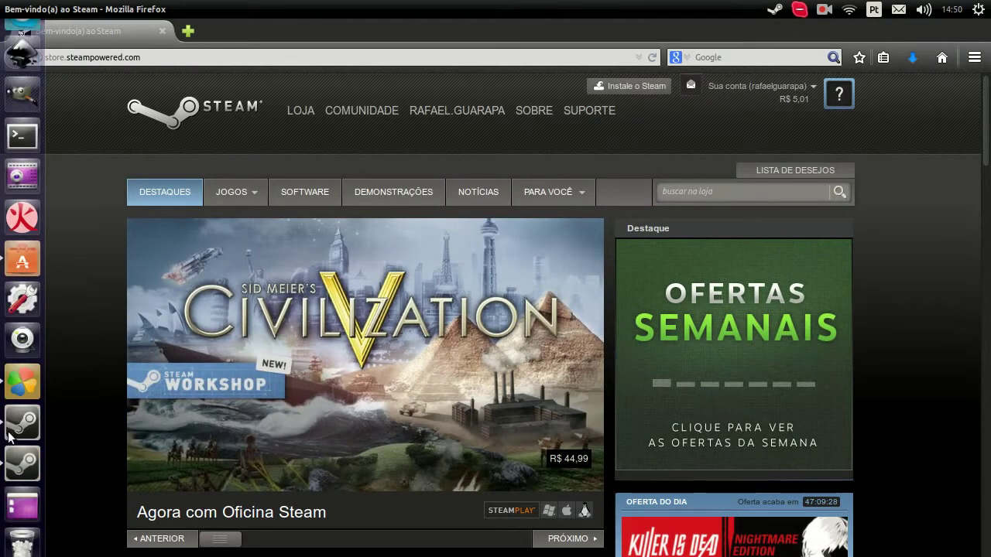
{"action": "left_click", "coordinate": [10, 437]}
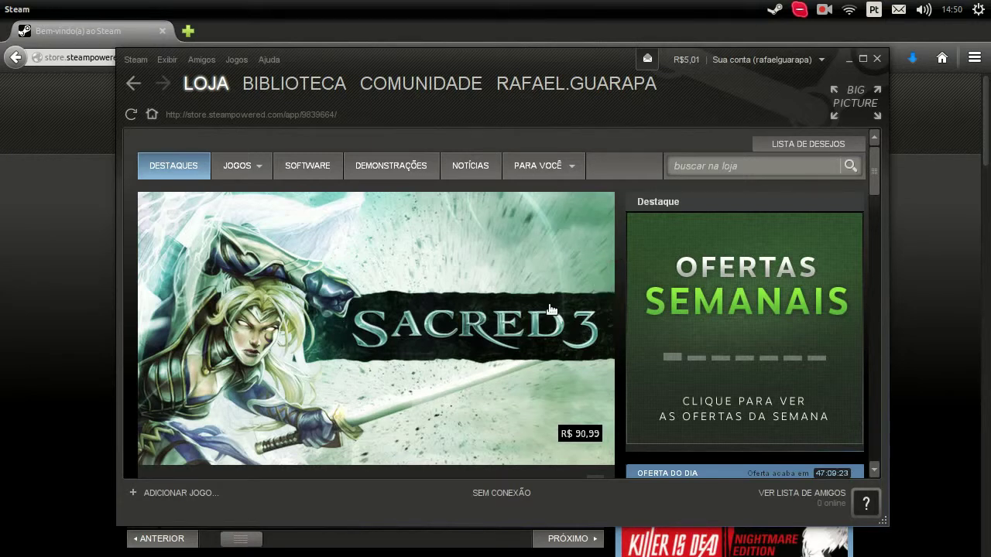
- Search the Steam store for "zuma" and open the suggested Zuma's Revenge! Demo
{"action": "left_click", "coordinate": [731, 169]}
{"action": "type", "text": "zuma"}
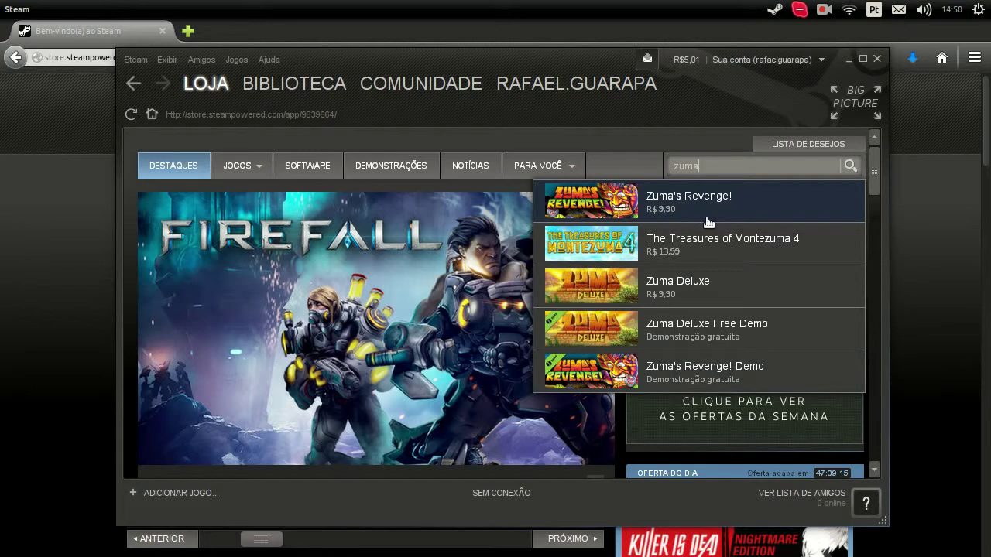
{"action": "left_click", "coordinate": [650, 374]}
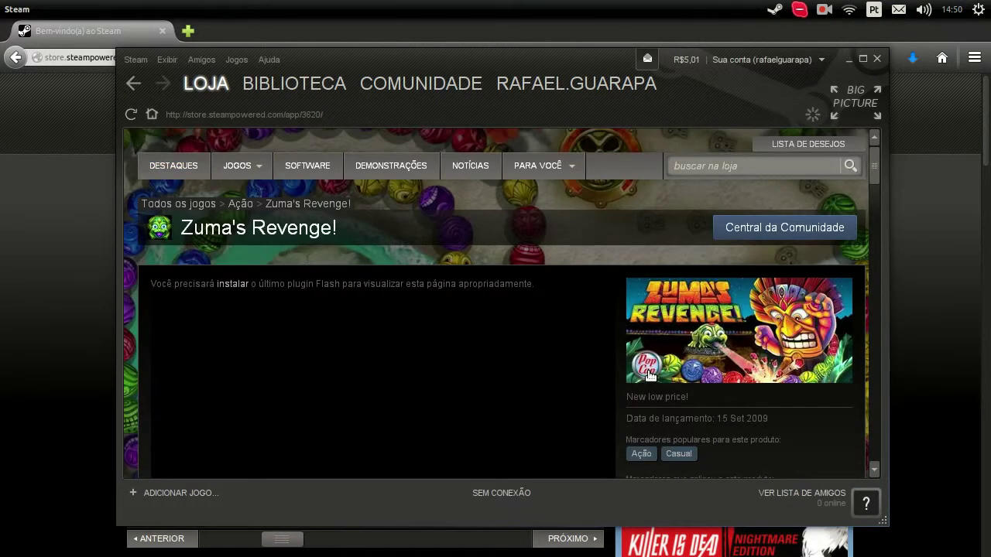
- Examine the Zuma's Revenge! store page, including its video area, and close the Steam window
{"action": "scroll", "coordinate": [492, 378], "scroll_direction": "down", "scroll_amount": 3}
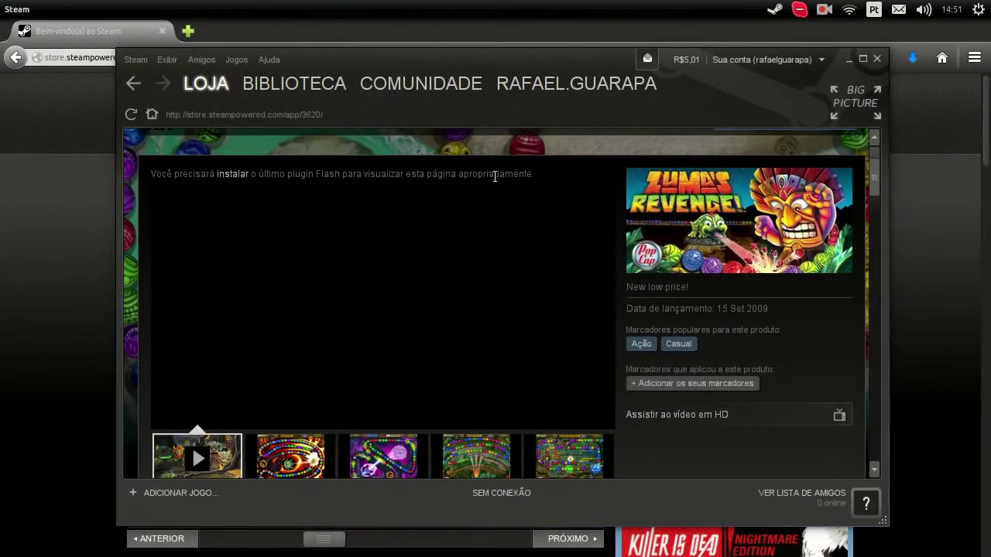
{"action": "scroll", "coordinate": [493, 176], "scroll_direction": "down", "scroll_amount": 2}
{"action": "scroll", "coordinate": [472, 185], "scroll_direction": "up", "scroll_amount": 2}
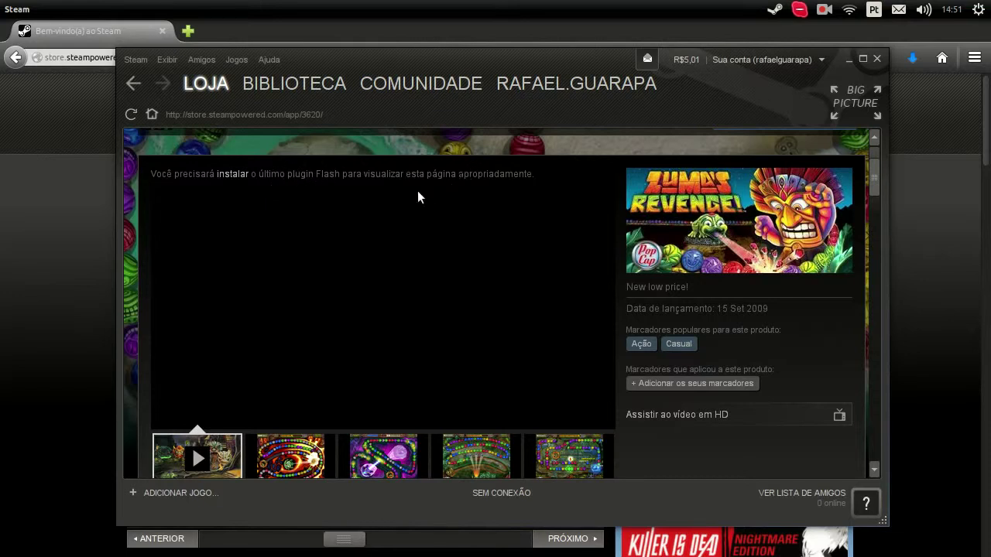
{"action": "scroll", "coordinate": [631, 175], "scroll_direction": "up", "scroll_amount": 1}
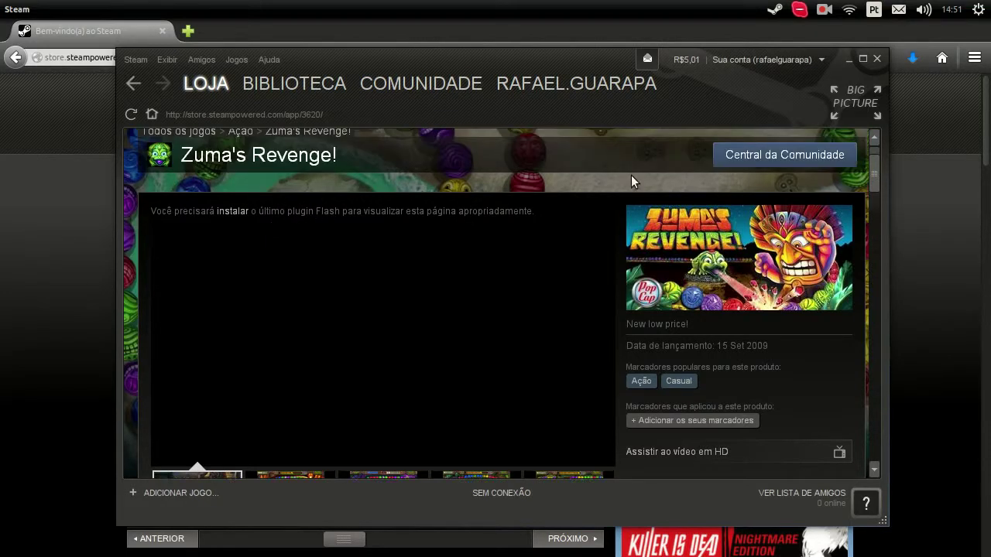
{"action": "left_click", "coordinate": [876, 59]}
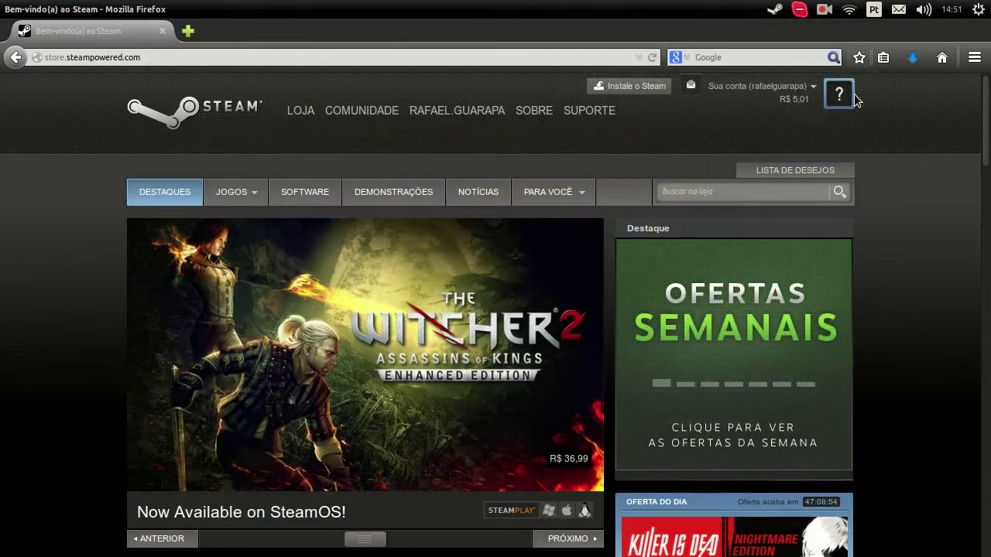
- Switch to PlayOnLinux and open the list of installable components in Steam's configuration
{"action": "mouse_move", "coordinate": [6, 402]}
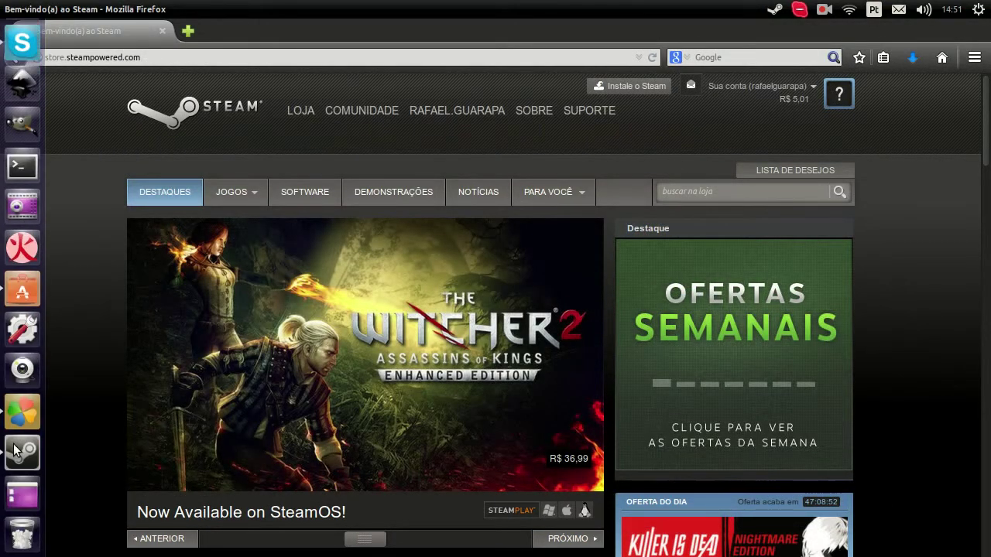
{"action": "left_click", "coordinate": [22, 422]}
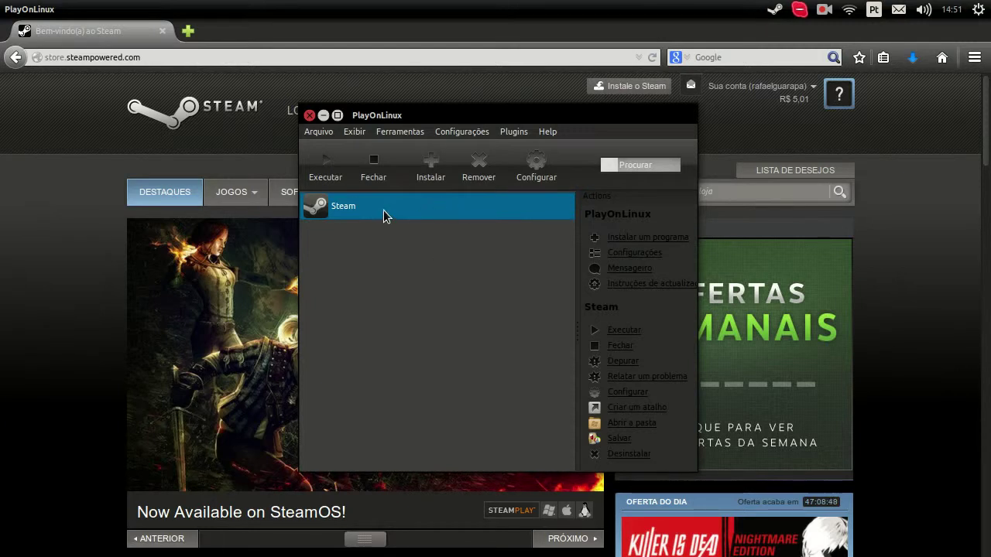
{"action": "left_click", "coordinate": [526, 177]}
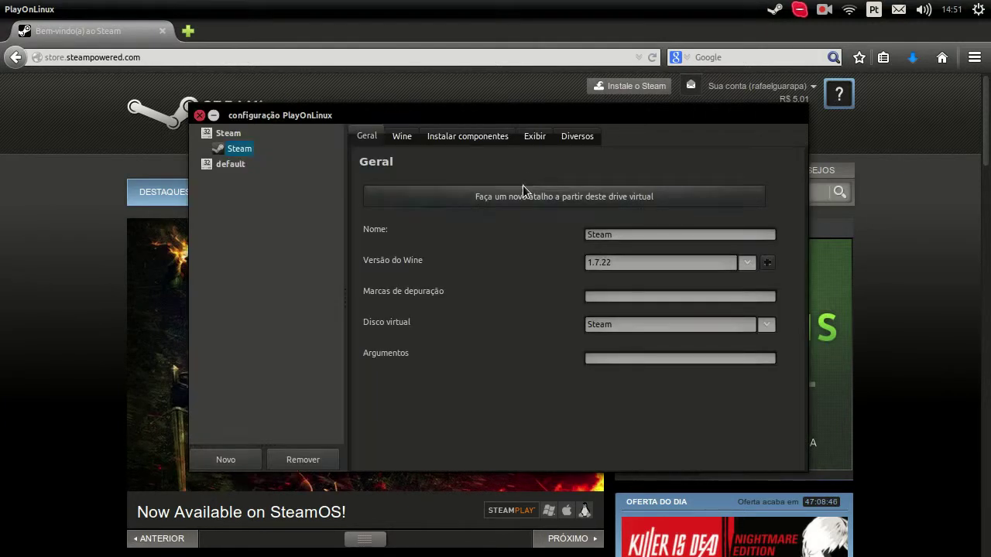
{"action": "left_click", "coordinate": [441, 138]}
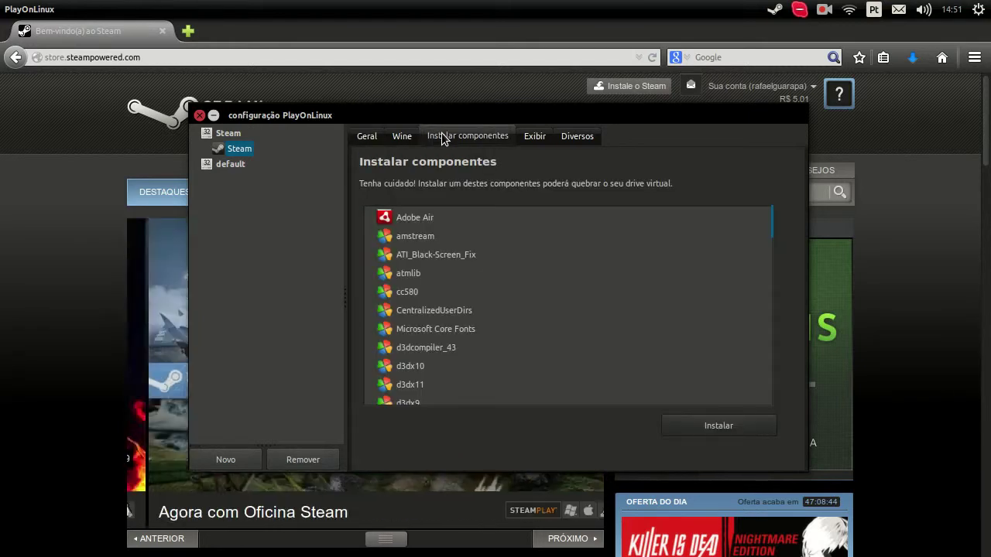
- Find the Flash Player component in the list and start its installation on Steam's virtual drive
{"action": "left_click", "coordinate": [426, 222]}
{"action": "scroll", "coordinate": [437, 279], "scroll_direction": "down", "scroll_amount": 5}
{"action": "scroll", "coordinate": [421, 340], "scroll_direction": "down", "scroll_amount": 3}
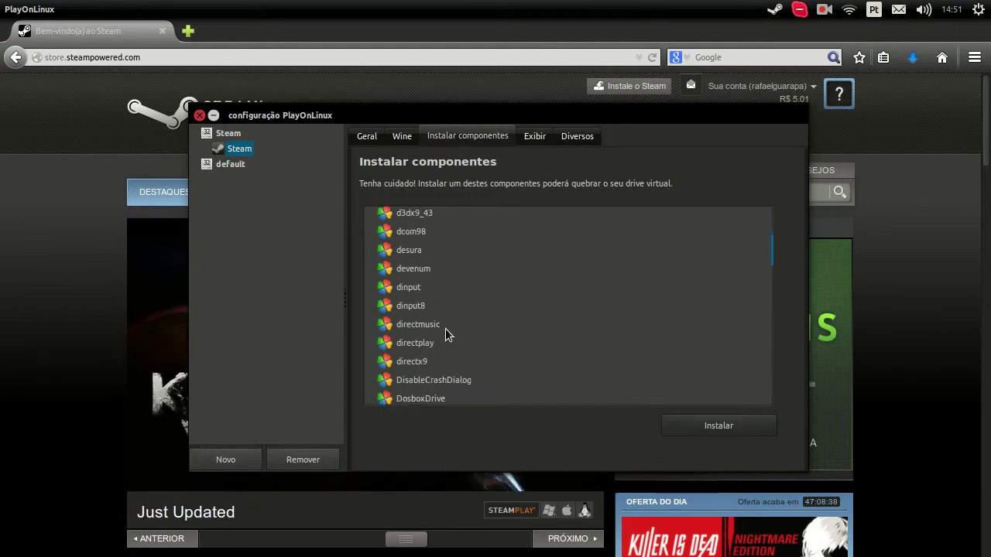
{"action": "scroll", "coordinate": [446, 335], "scroll_direction": "down", "scroll_amount": 1}
{"action": "left_click", "coordinate": [424, 338]}
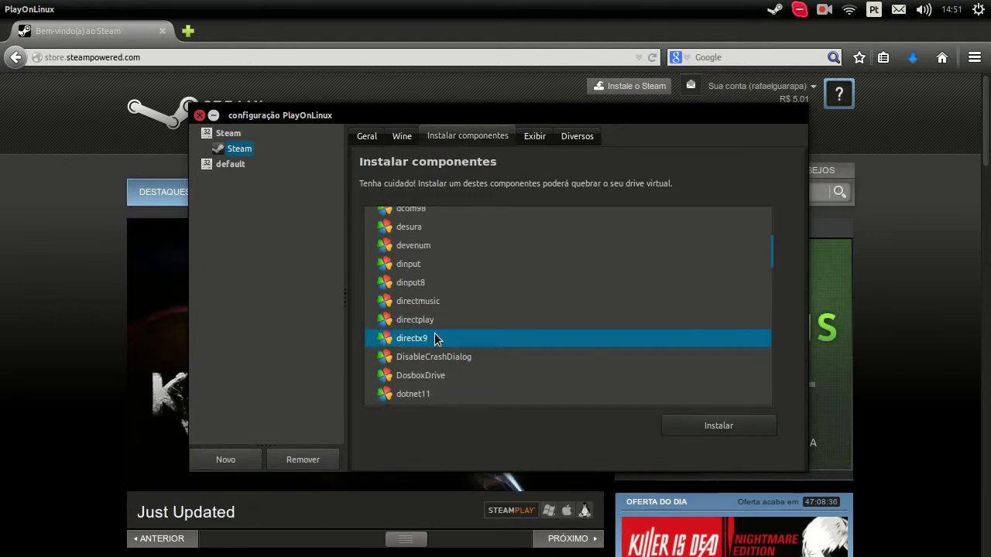
{"action": "scroll", "coordinate": [464, 341], "scroll_direction": "down", "scroll_amount": 10}
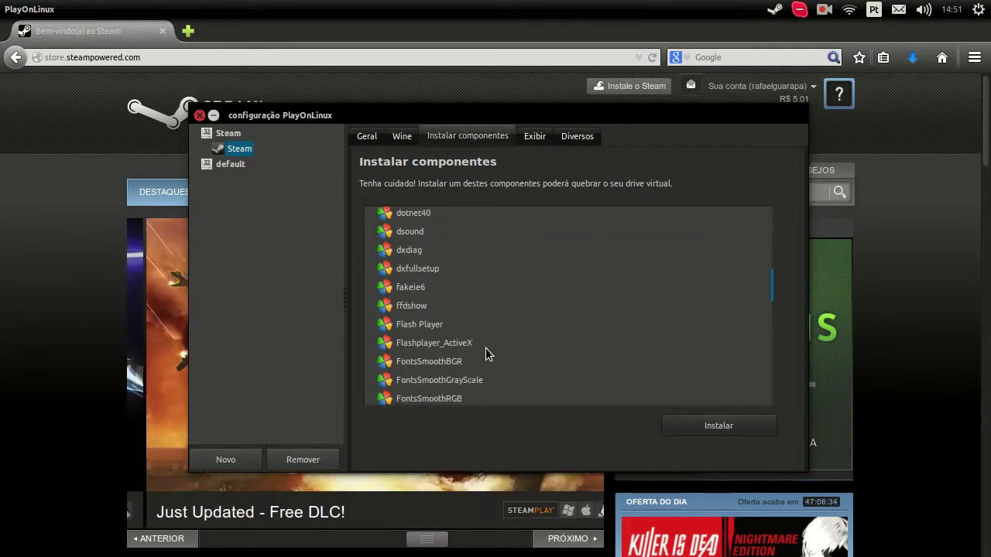
{"action": "scroll", "coordinate": [449, 309], "scroll_direction": "down", "scroll_amount": 1}
{"action": "left_click", "coordinate": [405, 306]}
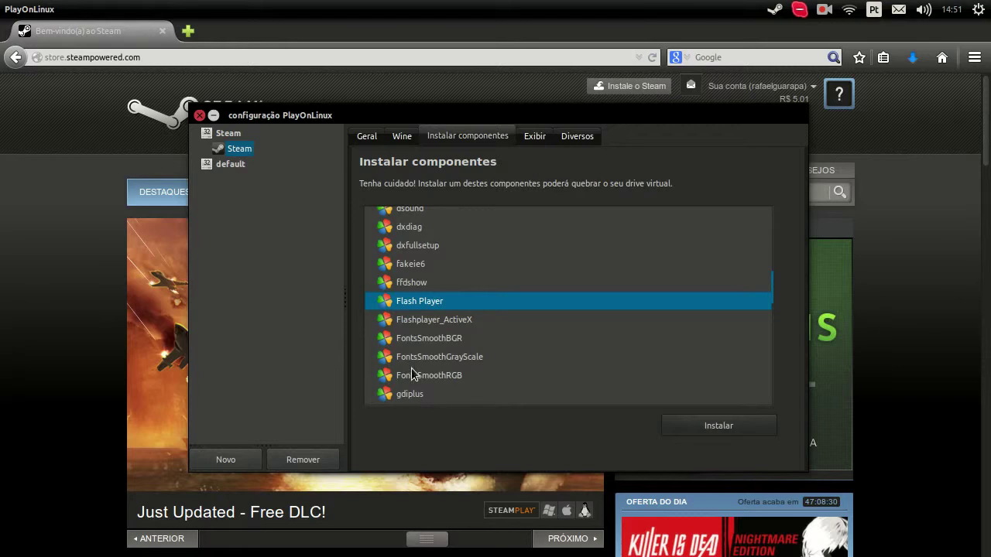
{"action": "left_click", "coordinate": [699, 426]}
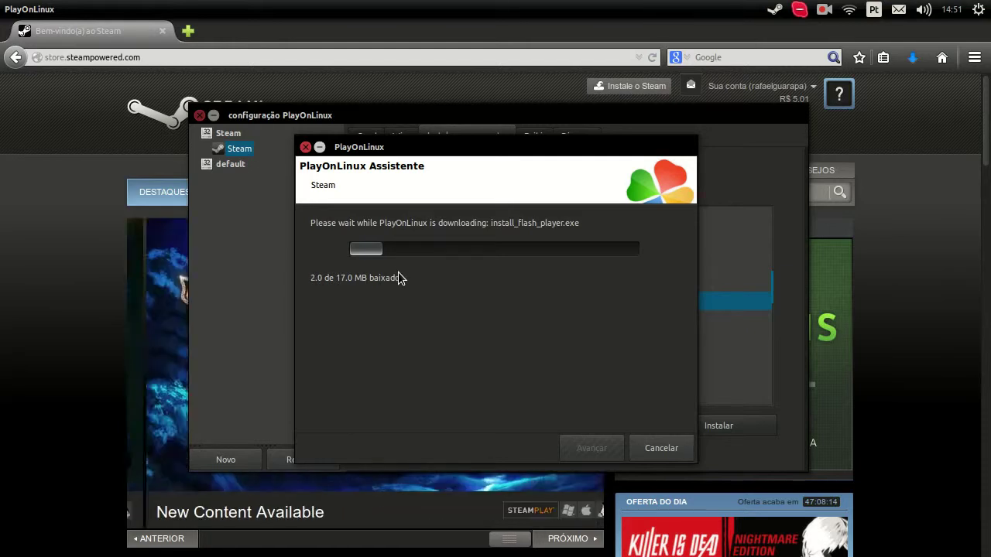
{"action": "left_click", "coordinate": [821, 11]}
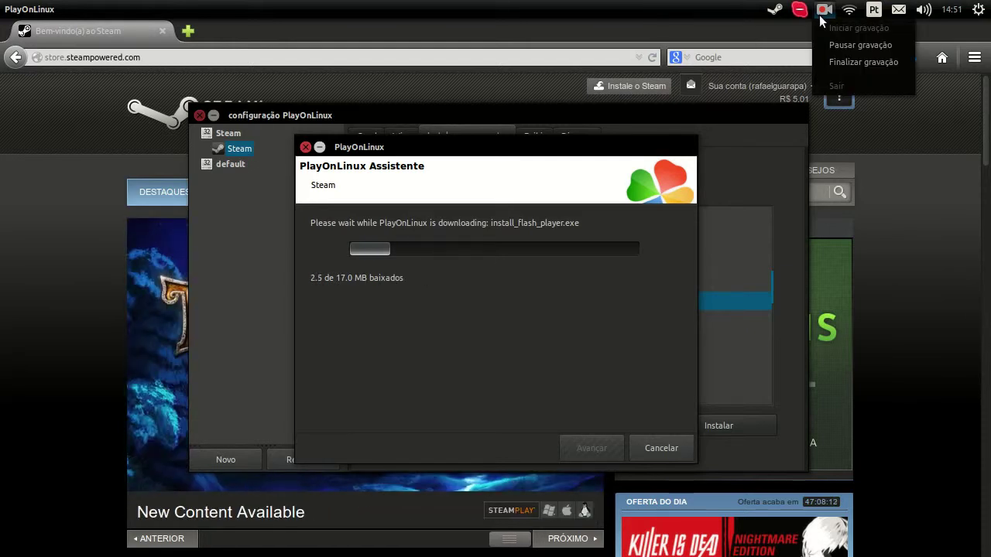
{"action": "left_click", "coordinate": [840, 59]}
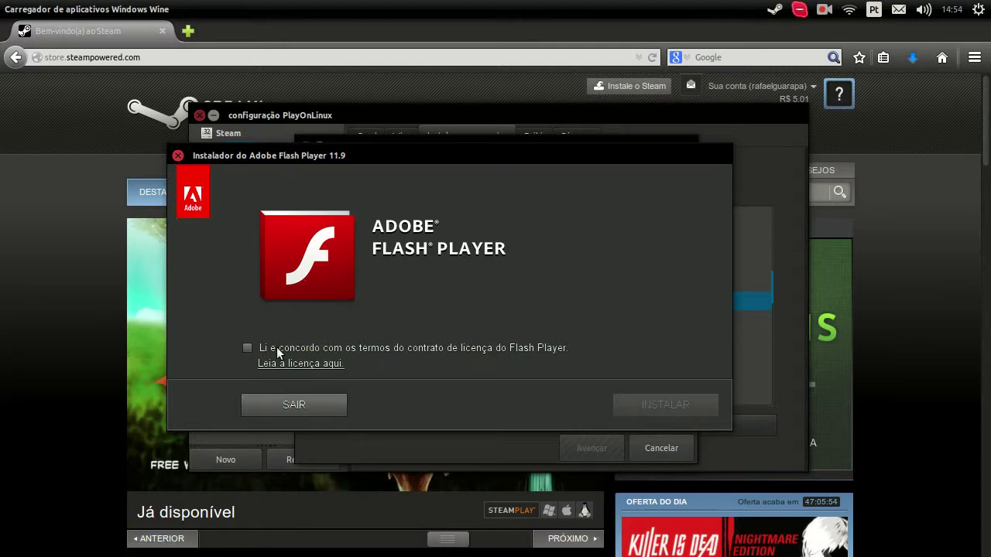
- Accept the Adobe Flash Player 11.9 licence, install it and finish the installer with Adobe allowed to install updates
{"action": "left_click", "coordinate": [249, 347]}
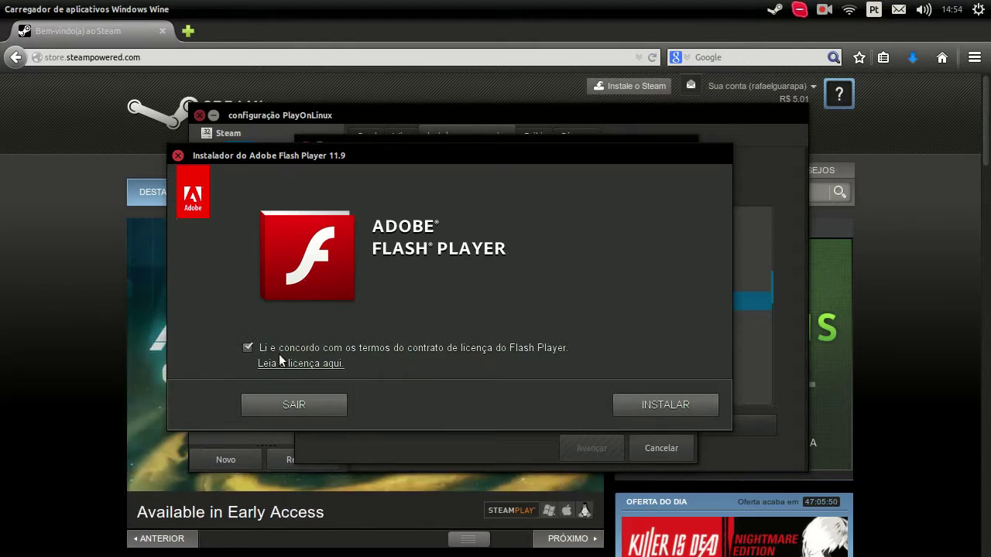
{"action": "left_click", "coordinate": [675, 405]}
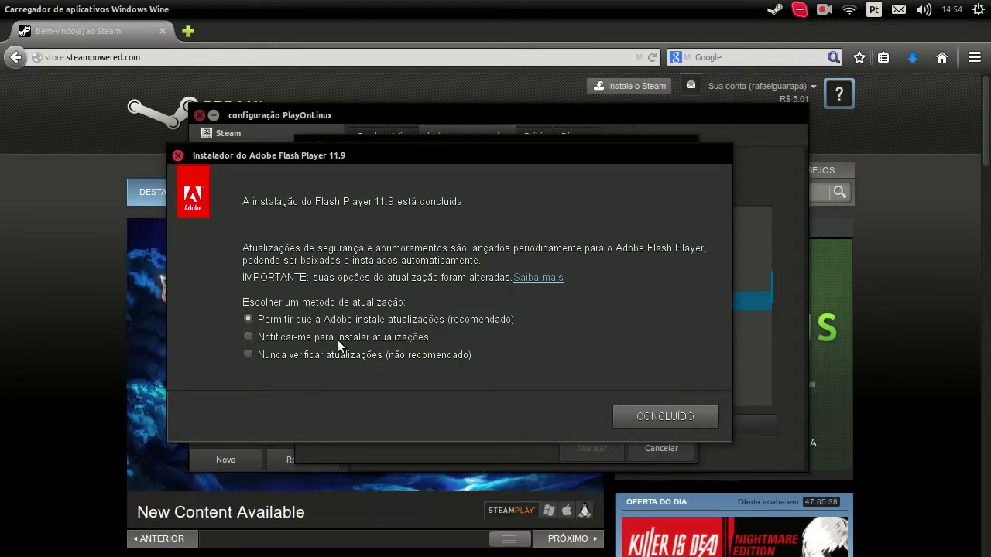
{"action": "left_click", "coordinate": [655, 413]}
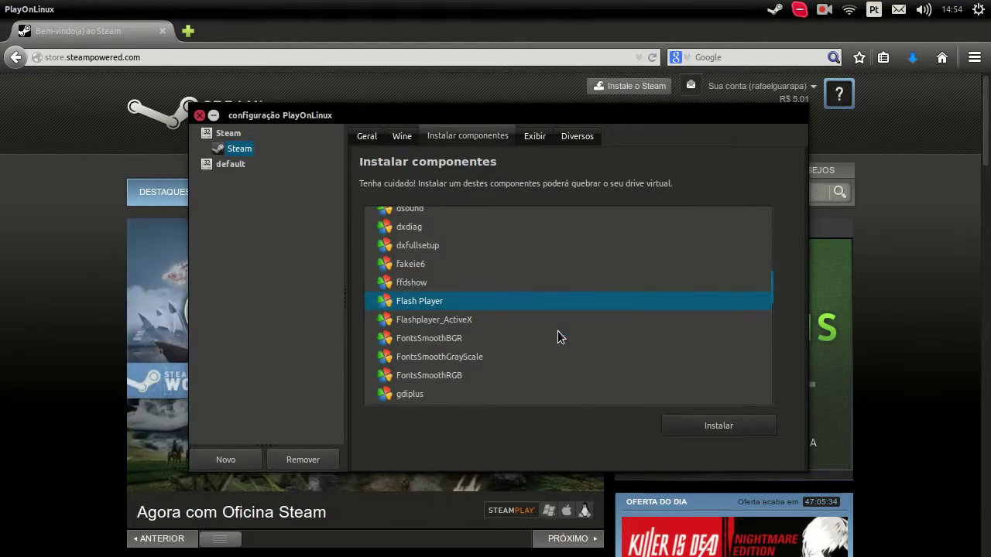
{"action": "scroll", "coordinate": [558, 342], "scroll_direction": "up", "scroll_amount": 3}
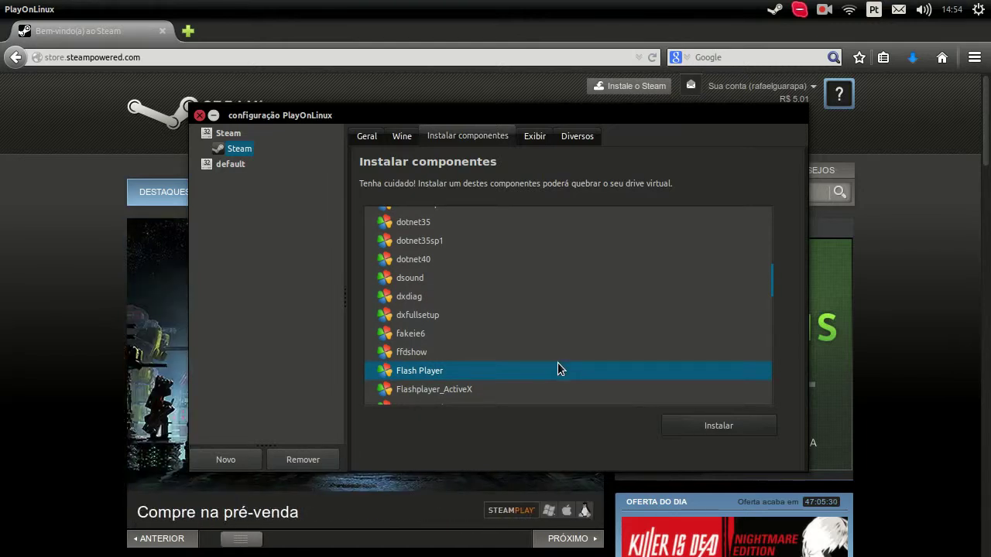
{"action": "scroll", "coordinate": [558, 364], "scroll_direction": "down", "scroll_amount": 6}
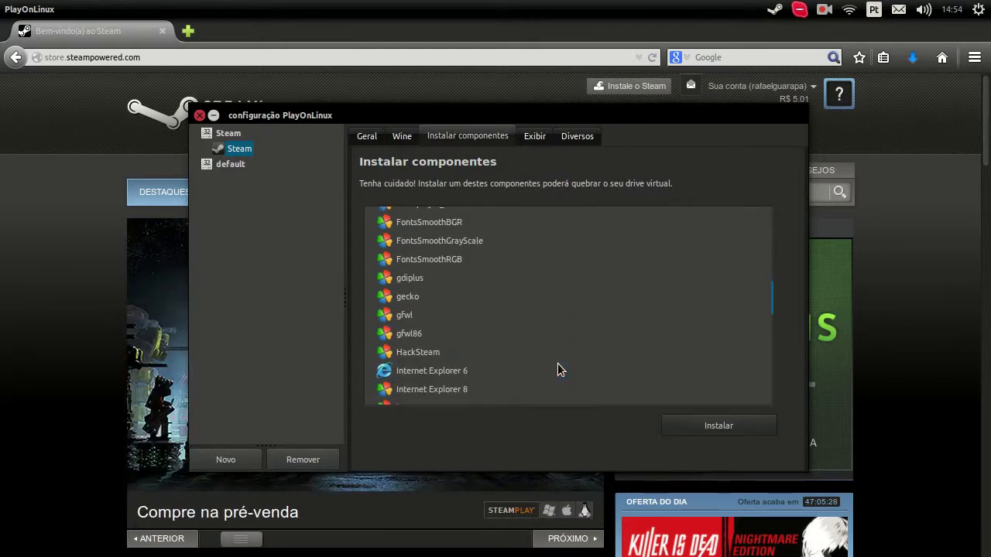
{"action": "scroll", "coordinate": [557, 363], "scroll_direction": "up", "scroll_amount": 4}
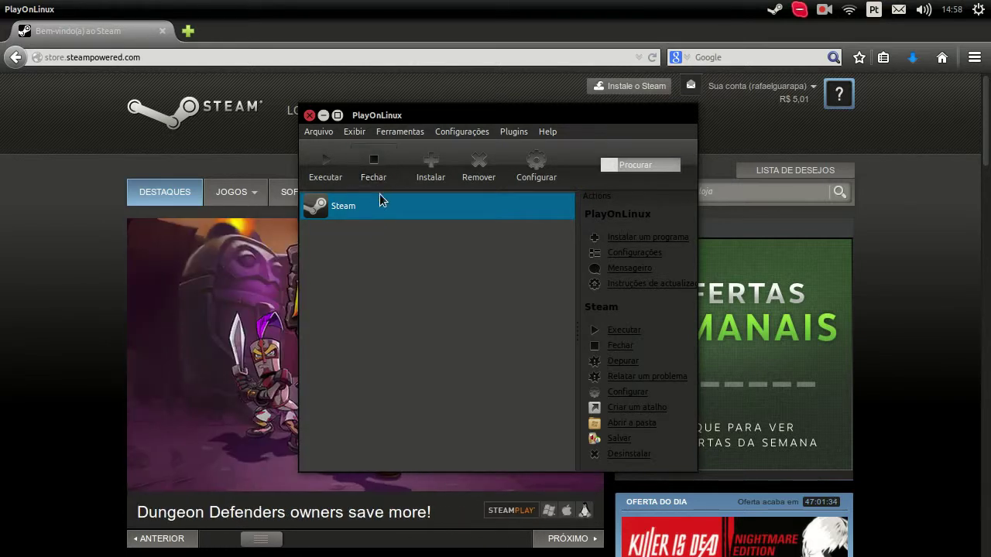
- Reopen Steam's configuration and start installing the Flash Player component on its virtual drive again
{"action": "left_click", "coordinate": [534, 172]}
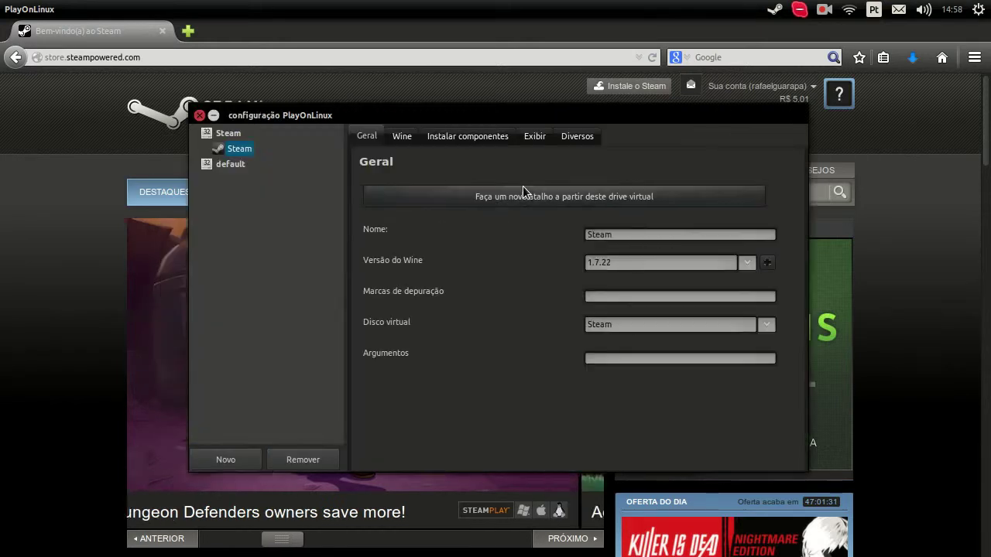
{"action": "left_click", "coordinate": [463, 138]}
{"action": "scroll", "coordinate": [441, 294], "scroll_direction": "down", "scroll_amount": 5}
{"action": "scroll", "coordinate": [434, 319], "scroll_direction": "down", "scroll_amount": 10}
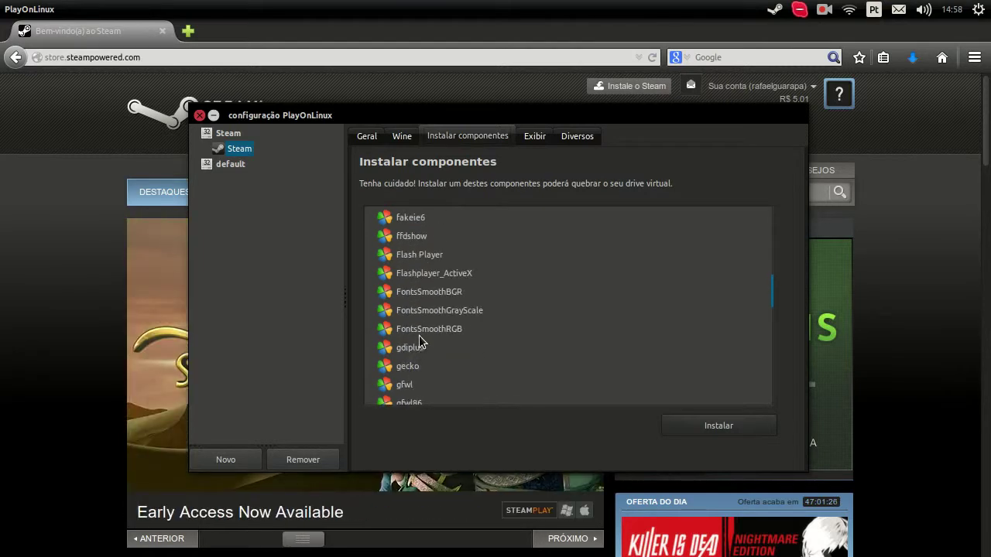
{"action": "scroll", "coordinate": [422, 325], "scroll_direction": "up", "scroll_amount": 1}
{"action": "left_click", "coordinate": [427, 278]}
{"action": "left_click", "coordinate": [726, 425]}
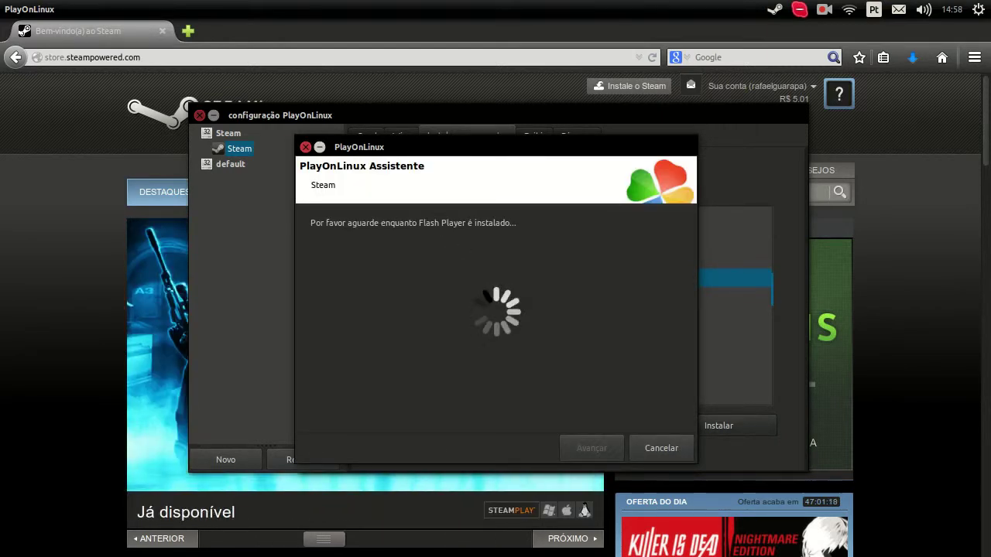
- Accept the Adobe Flash Player 11.9 licence, try to install it with Steam still running, and quit the installer
{"action": "left_click", "coordinate": [285, 240]}
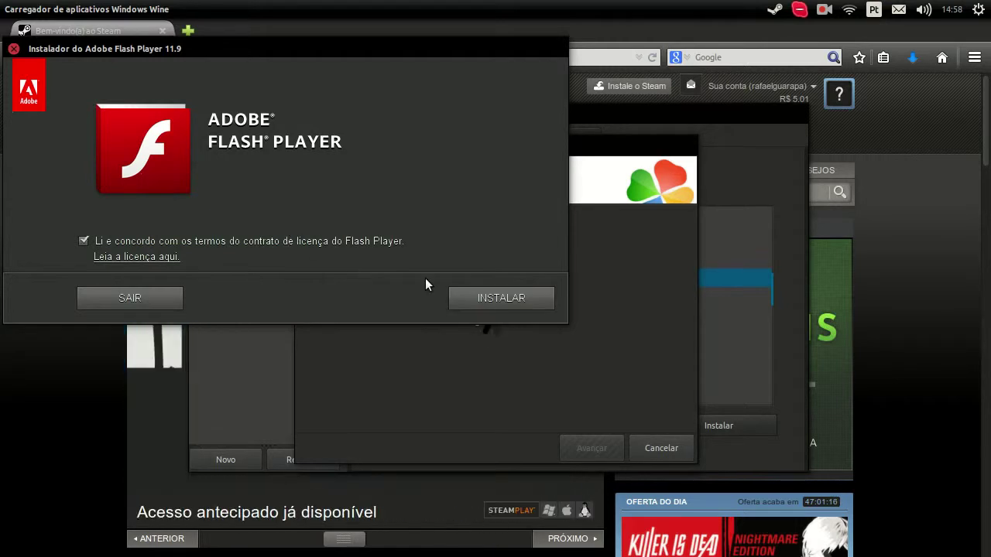
{"action": "left_click", "coordinate": [474, 303]}
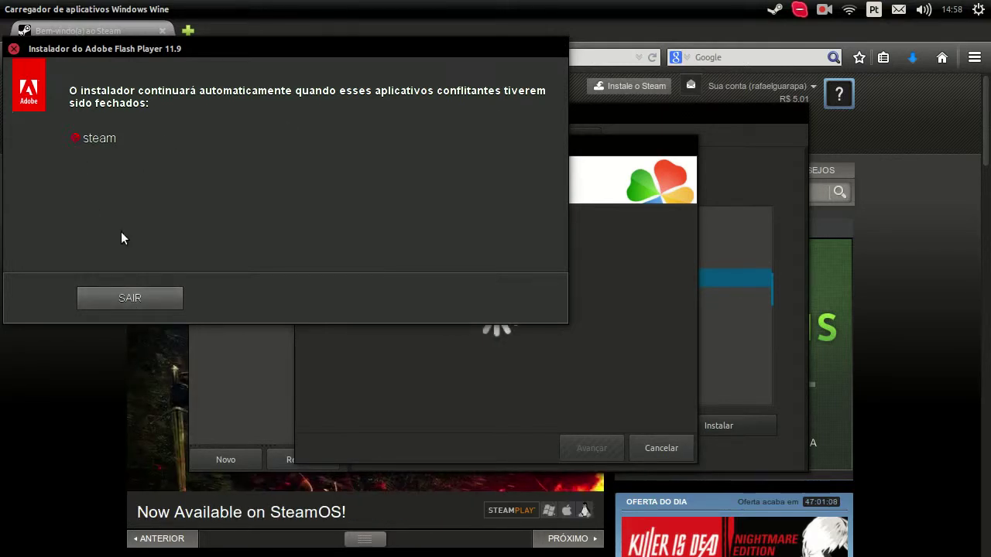
{"action": "left_click", "coordinate": [112, 298]}
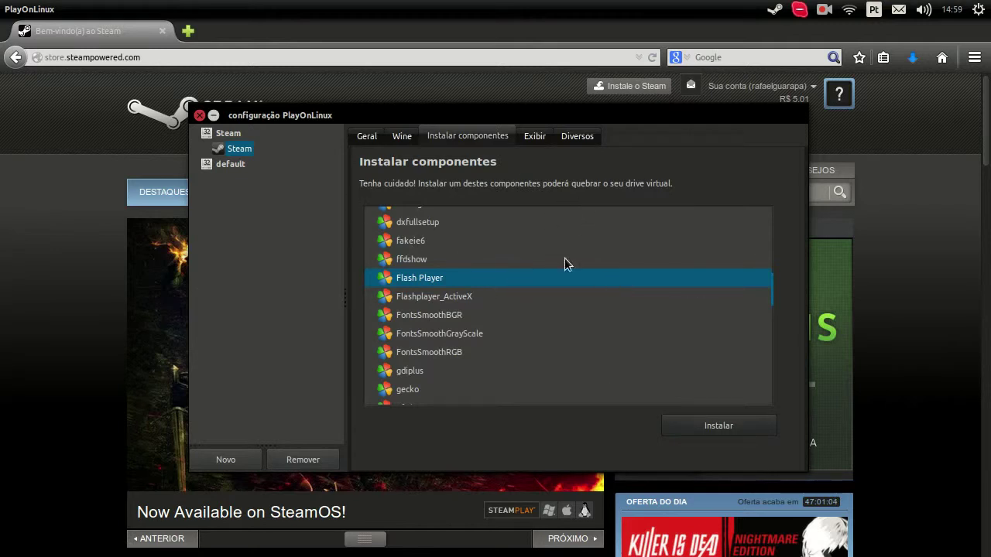
- Close the Steam configuration window and exit the running Steam client
{"action": "left_click", "coordinate": [198, 116]}
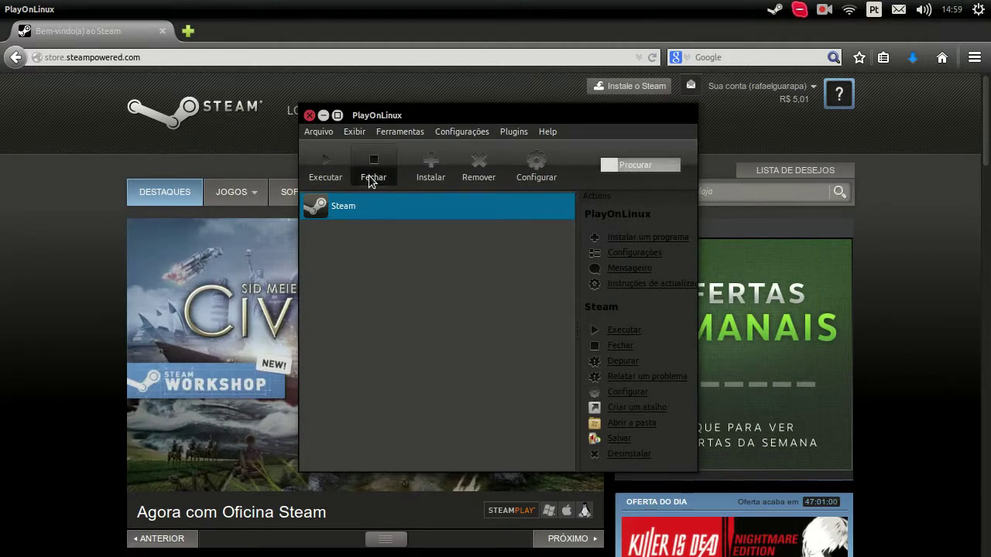
{"action": "left_click", "coordinate": [773, 15]}
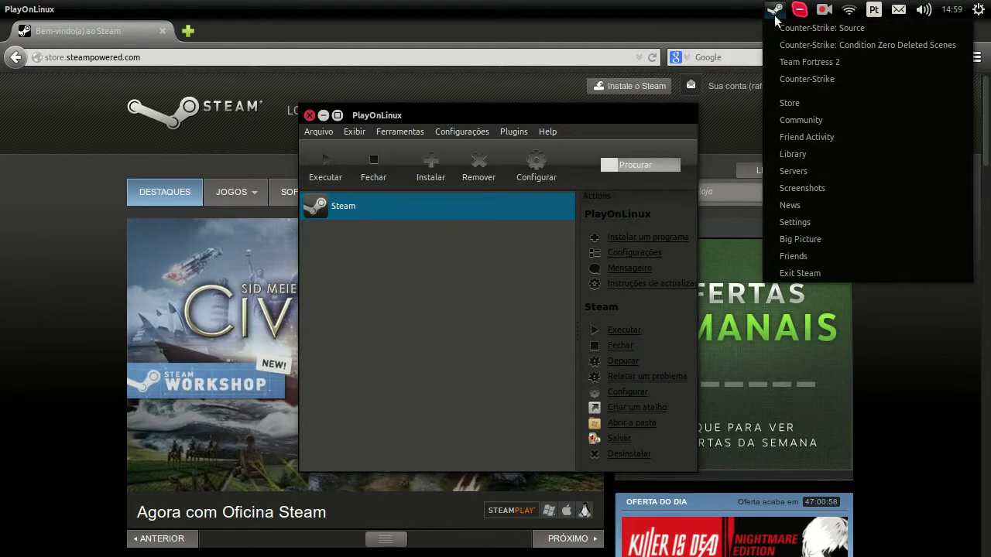
{"action": "left_click", "coordinate": [766, 272]}
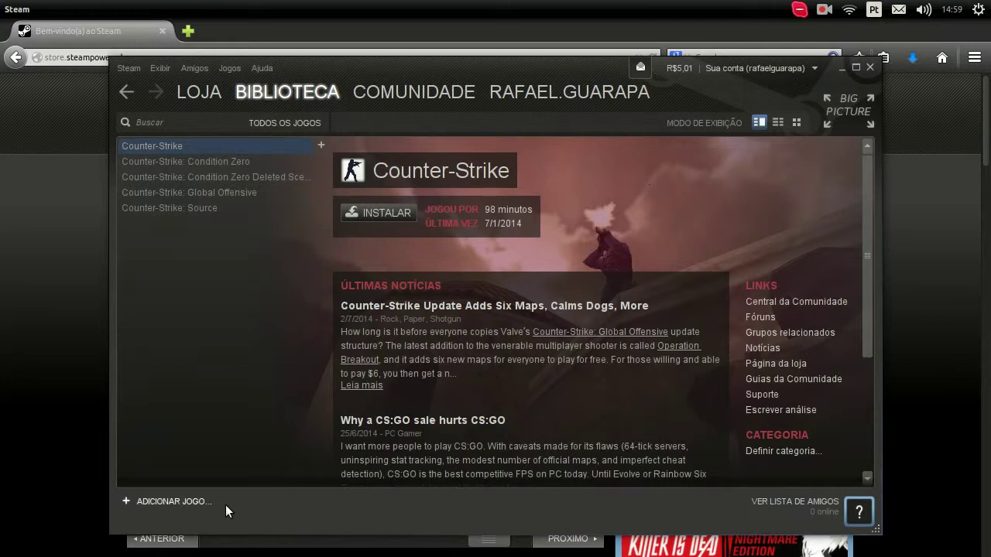
- Browse to the Steam store, search it for "zuma" and open the Zuma's Revenge! Demo result
{"action": "left_click", "coordinate": [160, 505]}
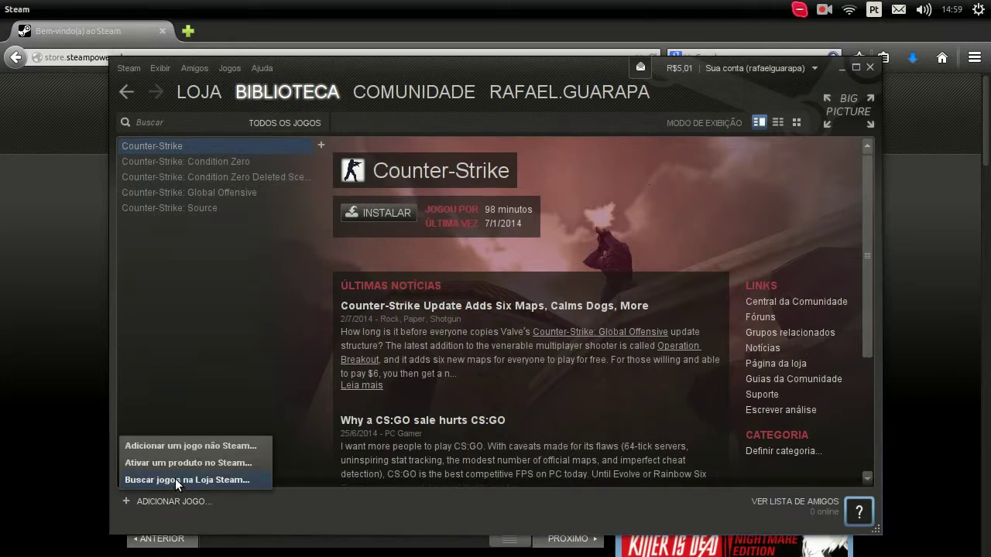
{"action": "left_click", "coordinate": [175, 478]}
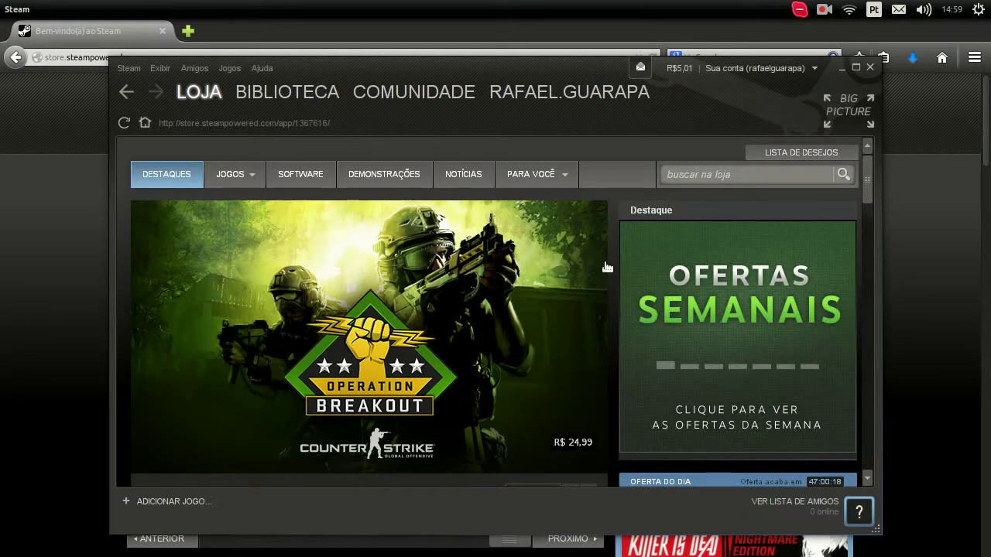
{"action": "left_click", "coordinate": [700, 181]}
{"action": "type", "text": "zu"}
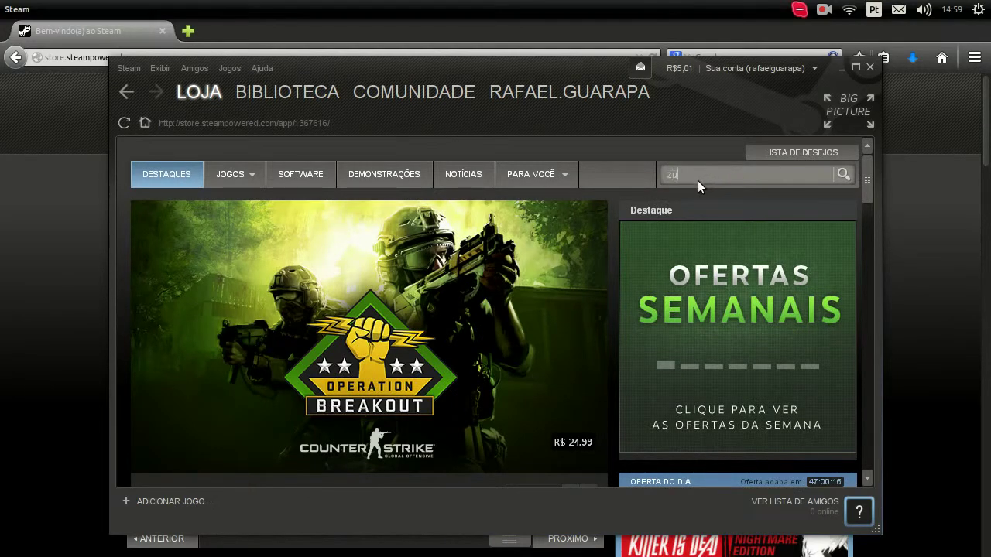
{"action": "type", "text": "ma"}
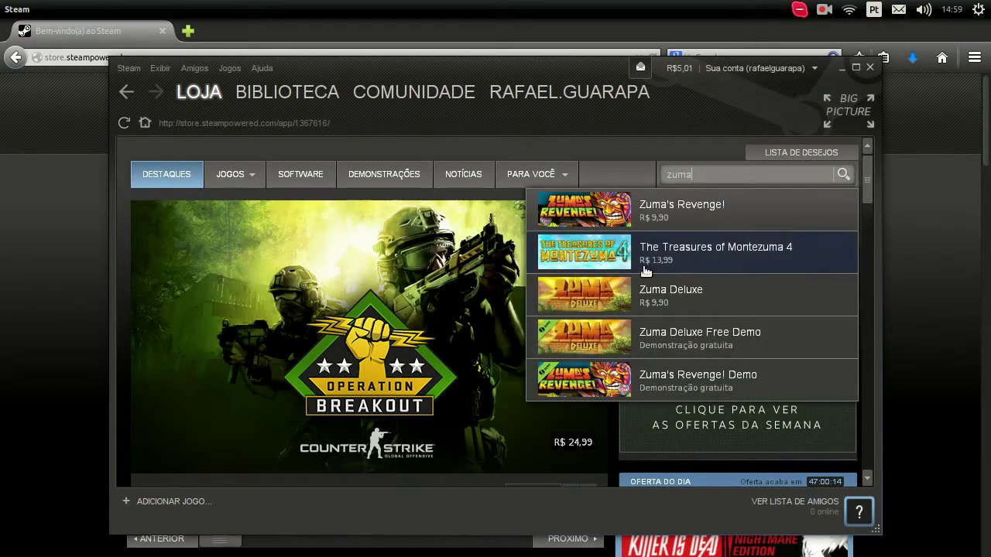
{"action": "left_click", "coordinate": [580, 375]}
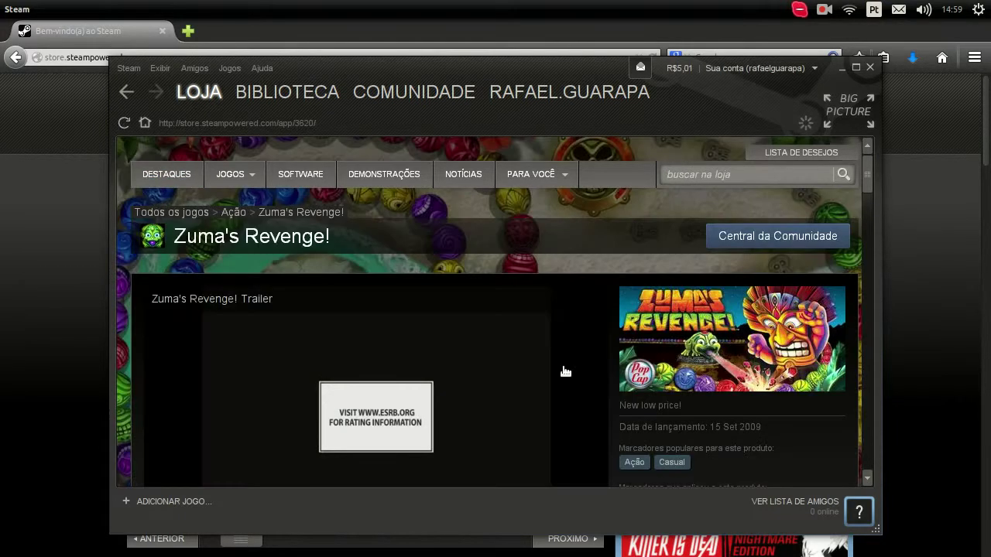
- Raise the volume of the Zuma's Revenge! trailer to about half and pause the video
{"action": "scroll", "coordinate": [463, 369], "scroll_direction": "down", "scroll_amount": 3}
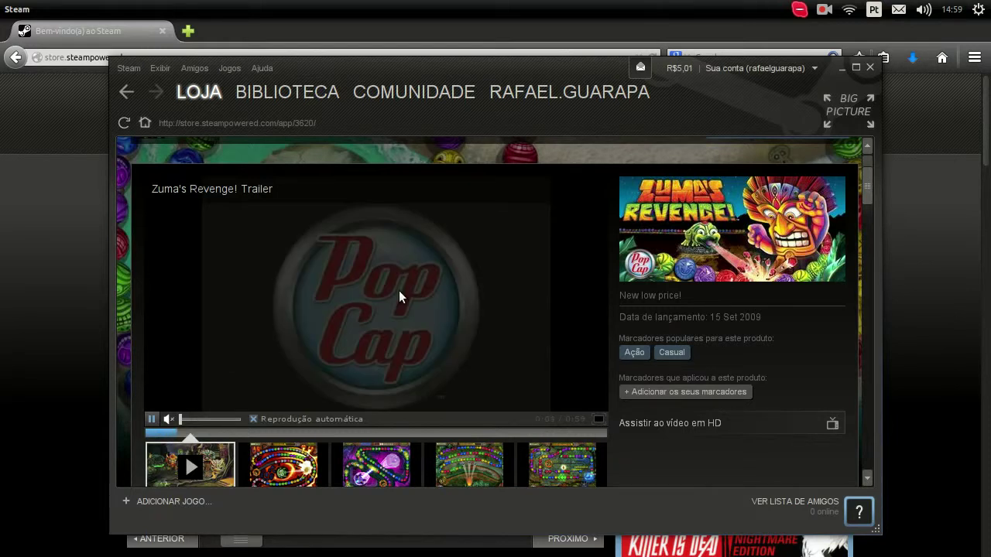
{"action": "left_click", "coordinate": [208, 419]}
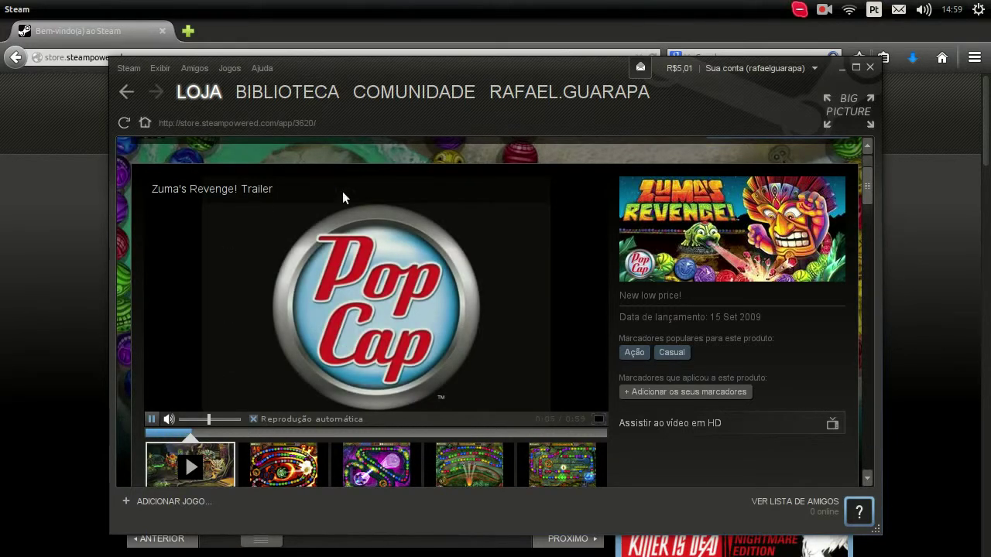
{"action": "left_click", "coordinate": [151, 418]}
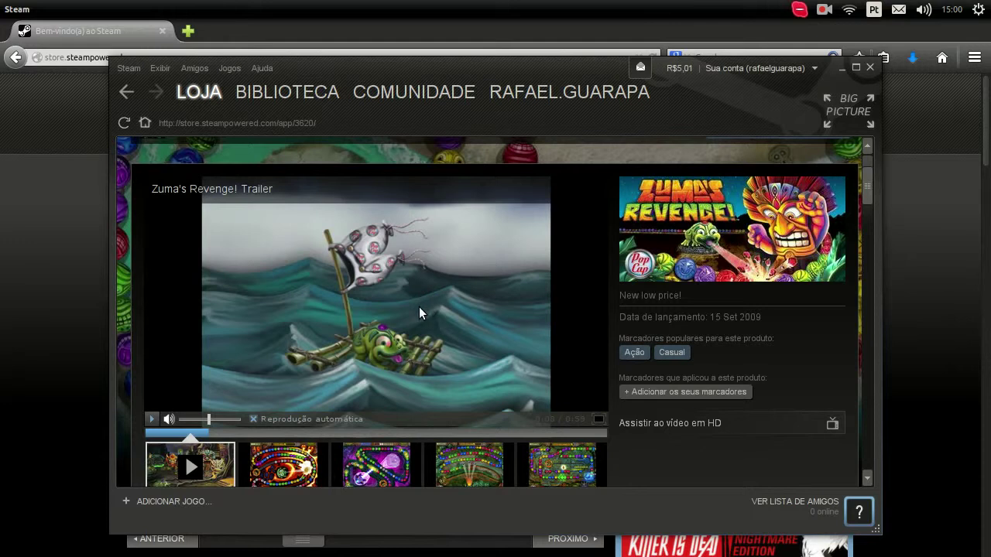
{"action": "scroll", "coordinate": [419, 312], "scroll_direction": "down", "scroll_amount": 3}
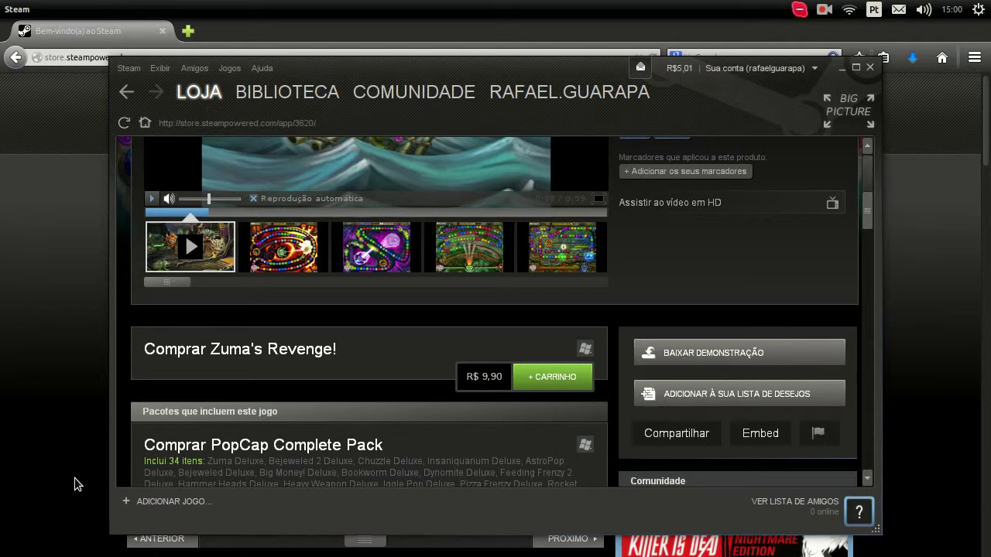
{"action": "left_click", "coordinate": [155, 503]}
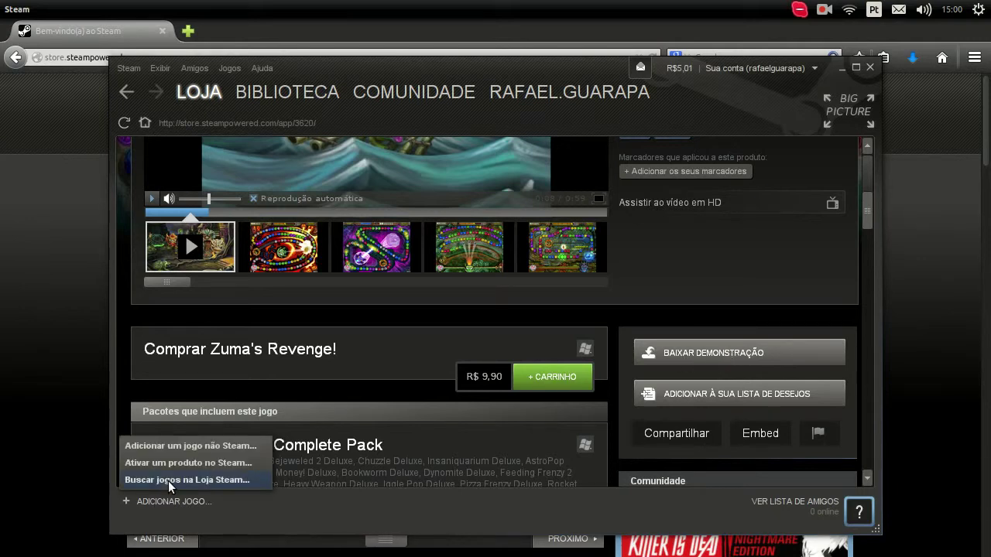
{"action": "left_click", "coordinate": [168, 480]}
{"action": "scroll", "coordinate": [626, 280], "scroll_direction": "up", "scroll_amount": 2}
{"action": "scroll", "coordinate": [432, 226], "scroll_direction": "up", "scroll_amount": 3}
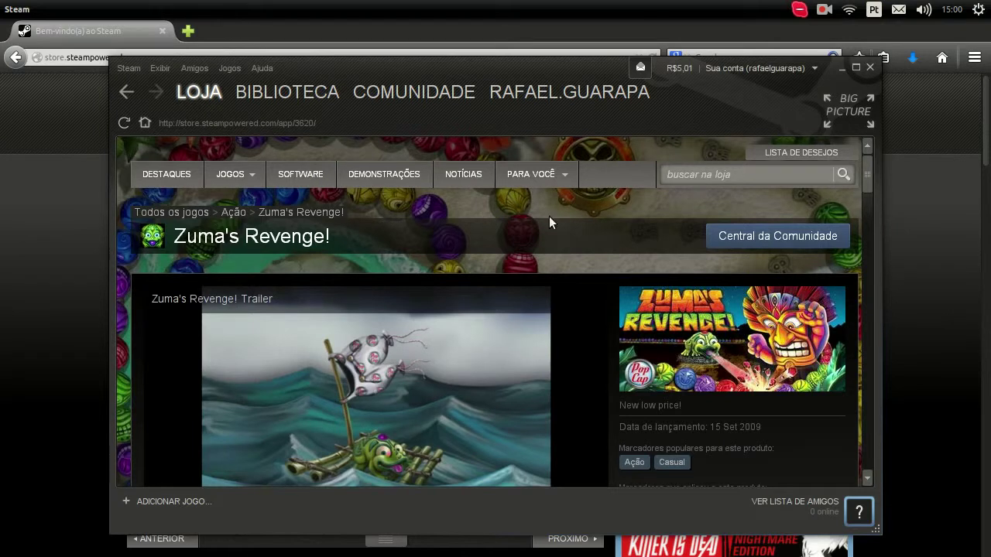
- Start downloading the Zuma's Revenge demo from its store page, with start-menu and desktop shortcuts, and finish the install dialog
{"action": "scroll", "coordinate": [631, 258], "scroll_direction": "down", "scroll_amount": 5}
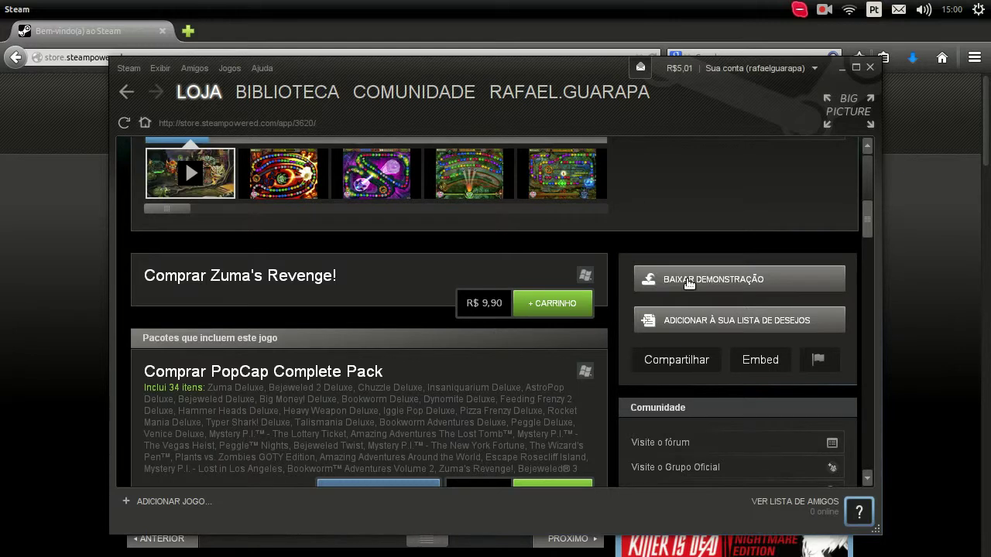
{"action": "left_click", "coordinate": [688, 280]}
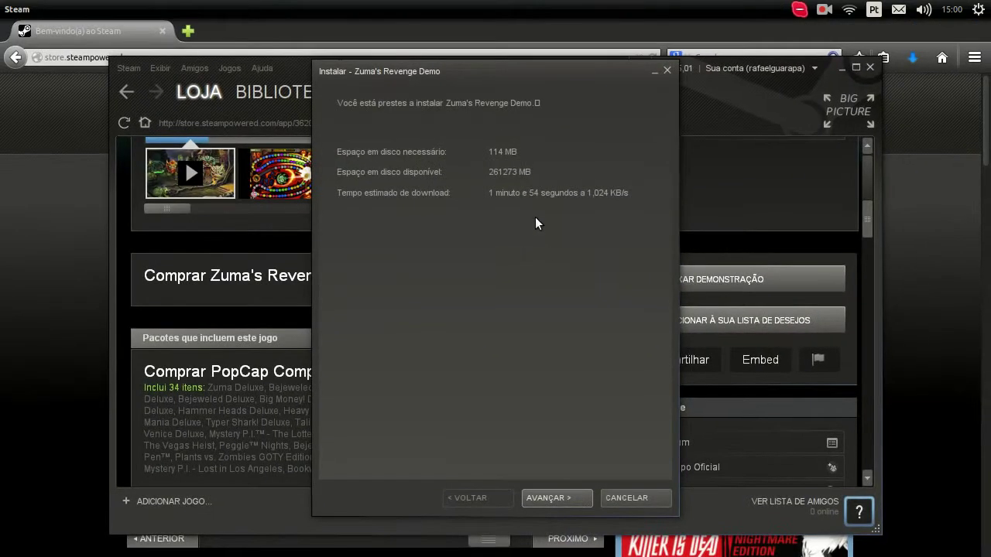
{"action": "left_click", "coordinate": [563, 504]}
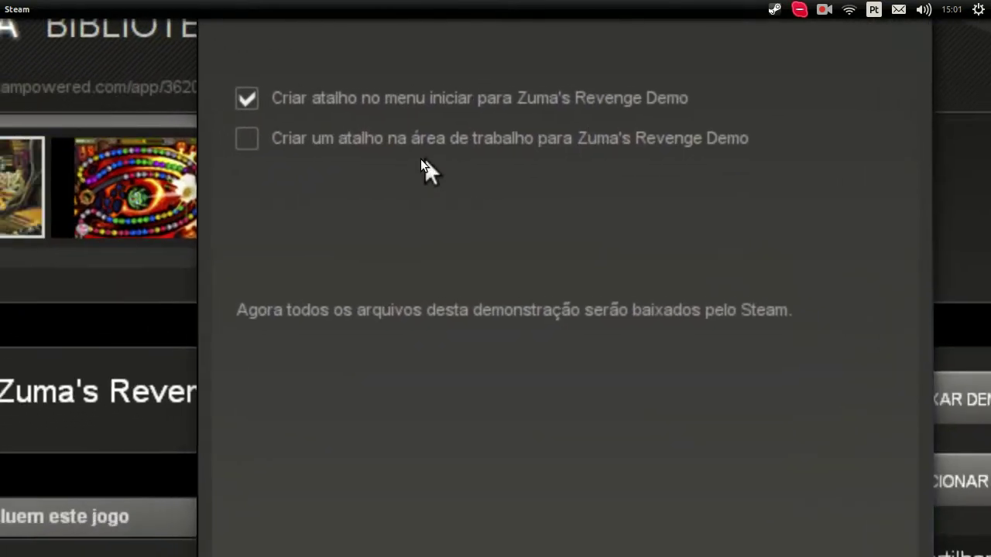
{"action": "left_click", "coordinate": [249, 144]}
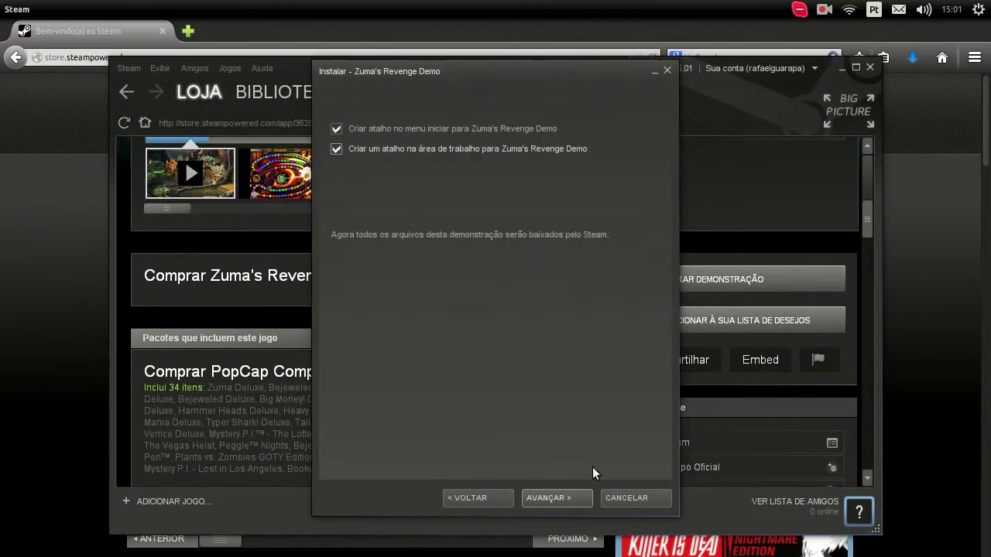
{"action": "left_click", "coordinate": [558, 501]}
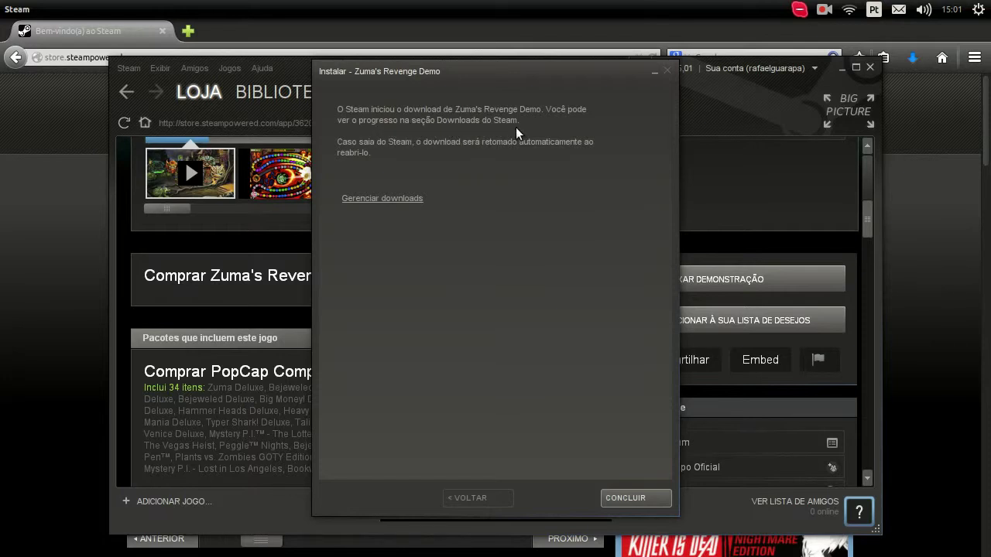
{"action": "left_click", "coordinate": [634, 503]}
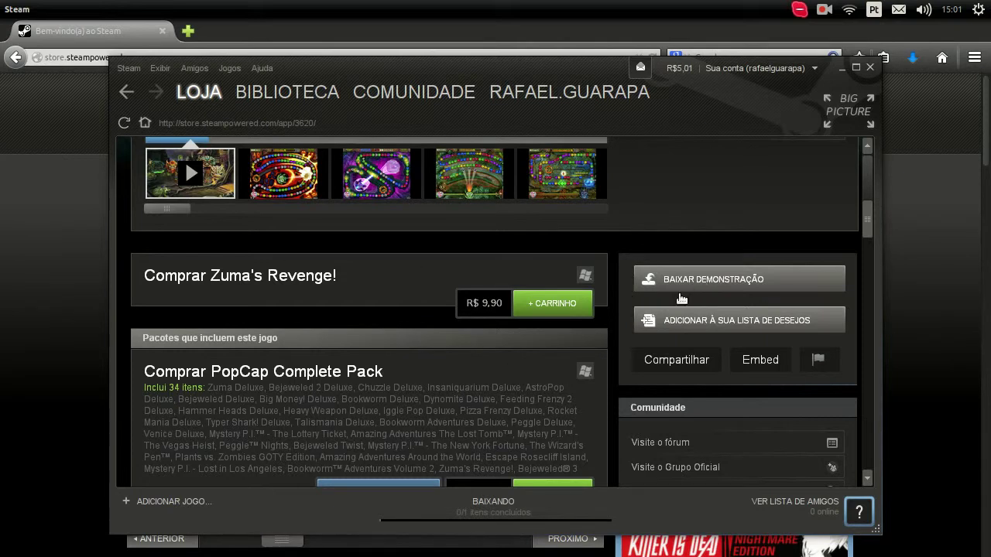
- Open the downloads page to check the Zuma's Revenge Demo download, and look at the options for adding a game
{"action": "left_click", "coordinate": [493, 503]}
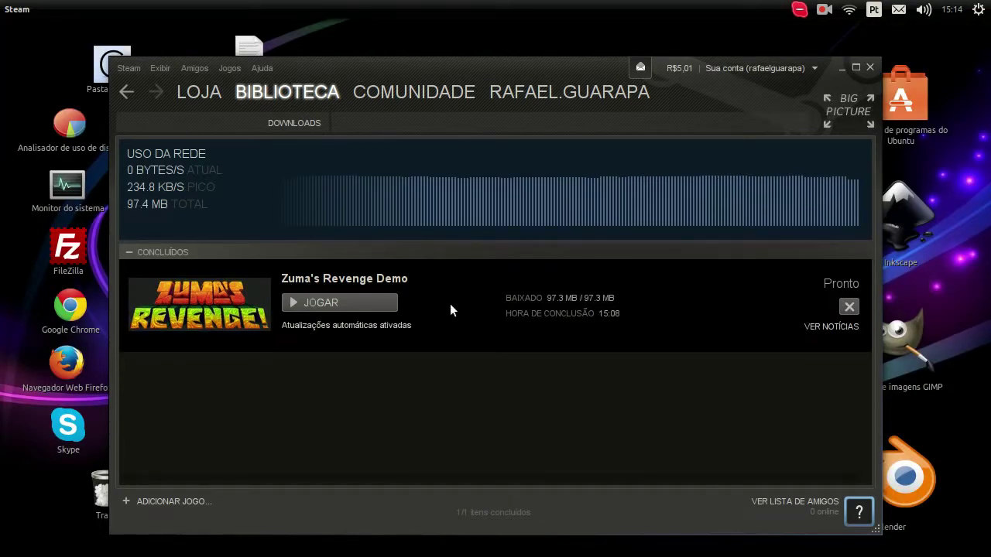
{"action": "left_click", "coordinate": [193, 500]}
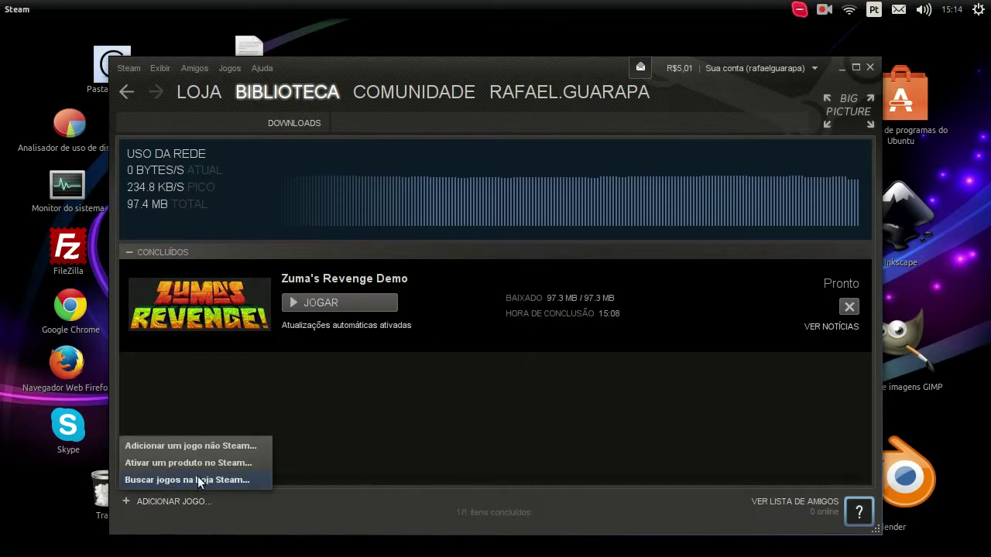
{"action": "left_click", "coordinate": [430, 401]}
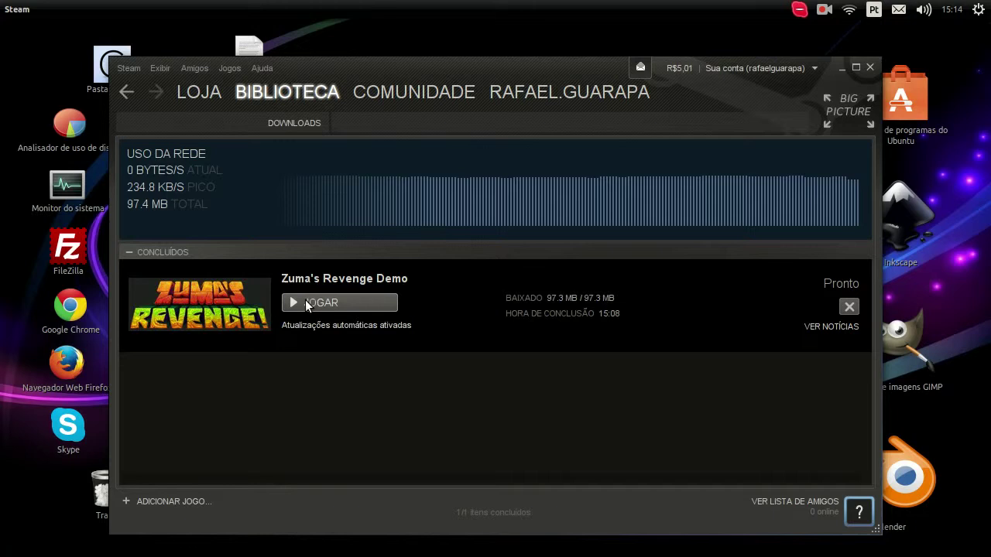
- Show the game library as a list, switch it to the grid view and look over the games' install and details options
{"action": "left_click", "coordinate": [155, 68]}
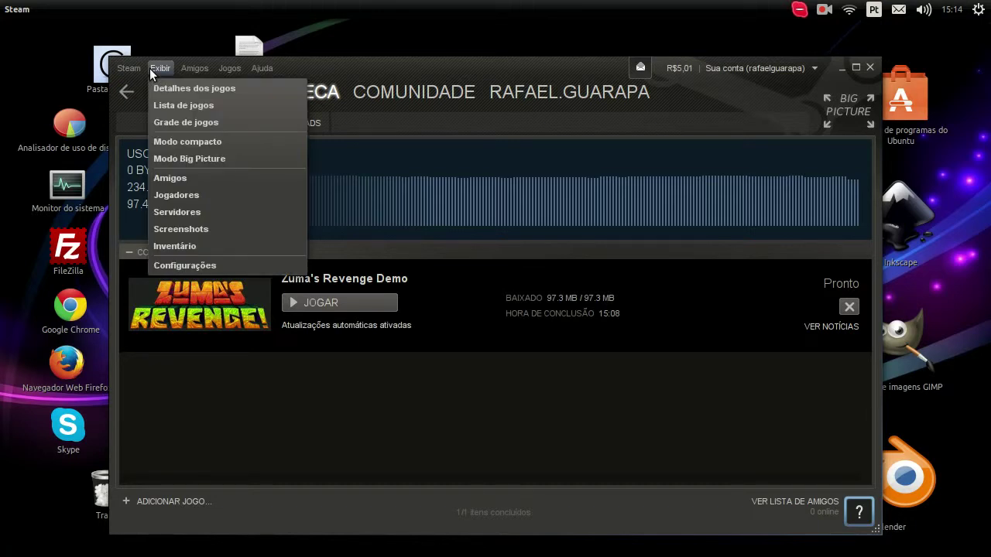
{"action": "left_click", "coordinate": [188, 106]}
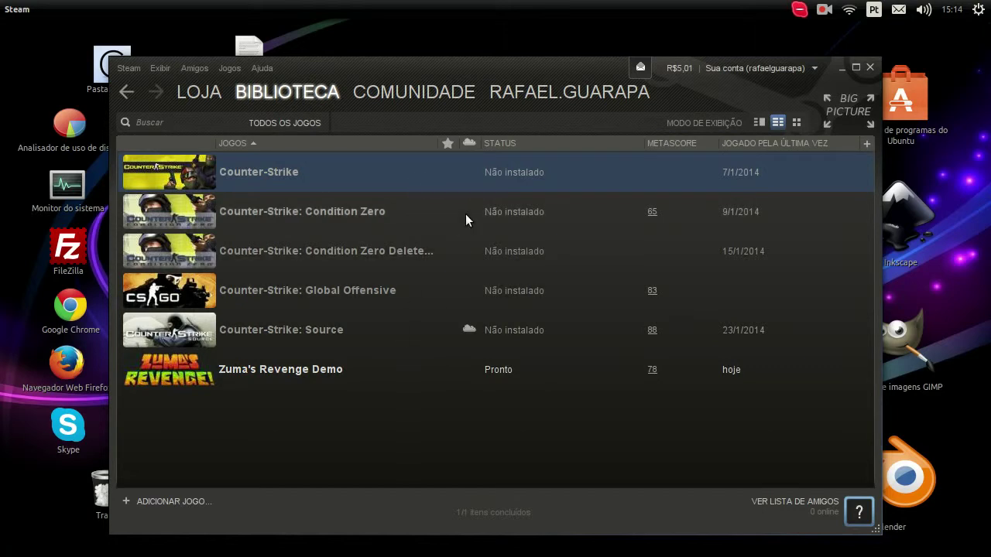
{"action": "left_click", "coordinate": [160, 68]}
{"action": "left_click", "coordinate": [173, 120]}
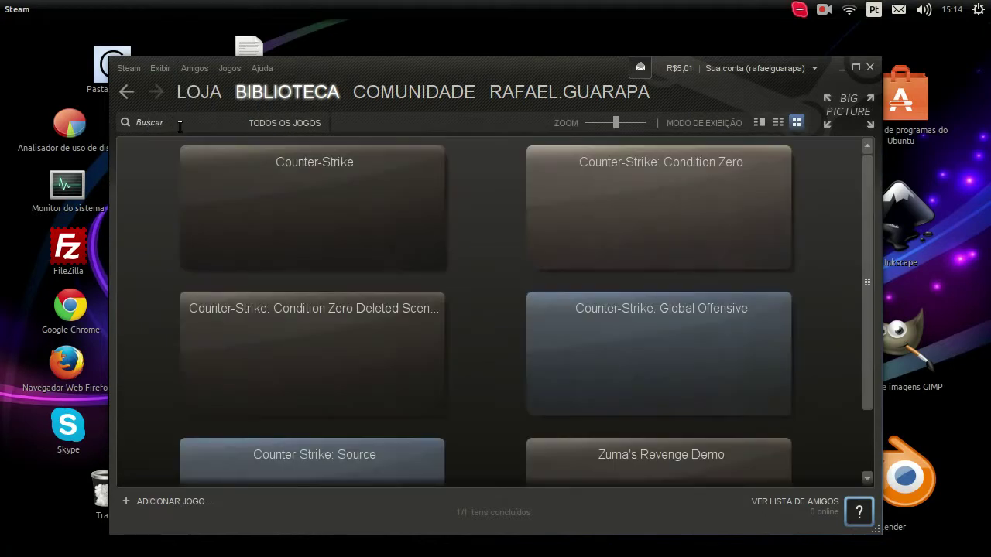
{"action": "scroll", "coordinate": [468, 294], "scroll_direction": "down", "scroll_amount": 2}
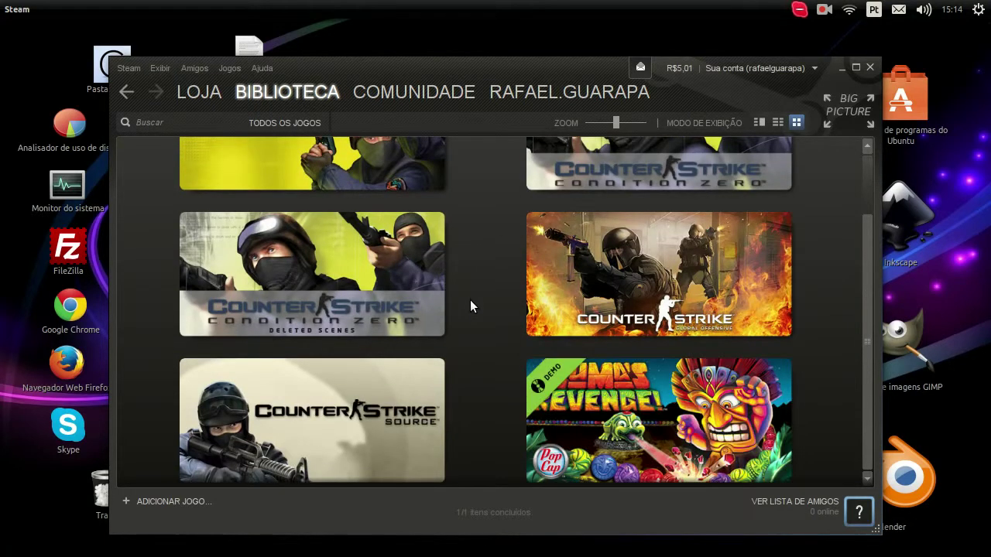
{"action": "mouse_move", "coordinate": [590, 435]}
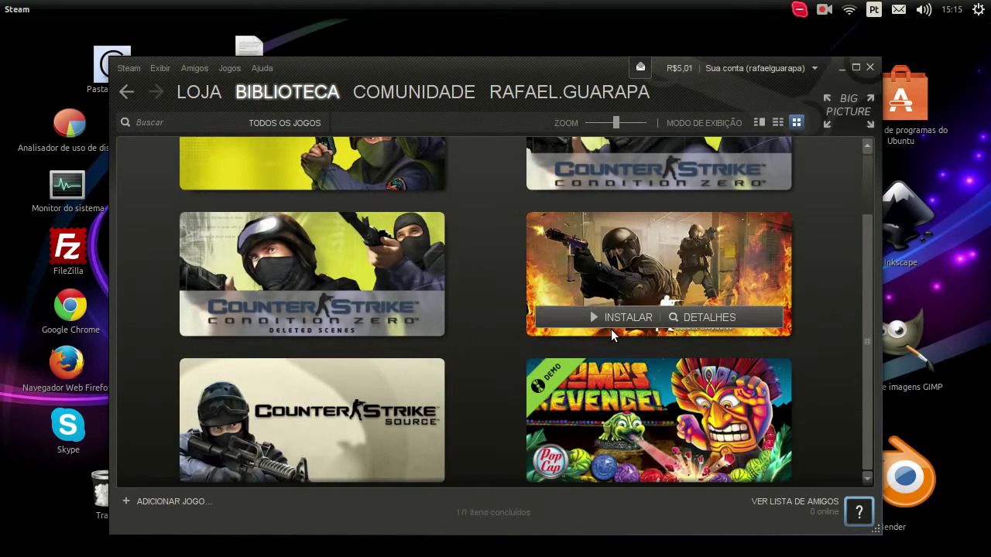
{"action": "mouse_move", "coordinate": [371, 329]}
{"action": "scroll", "coordinate": [371, 329], "scroll_direction": "up", "scroll_amount": 2}
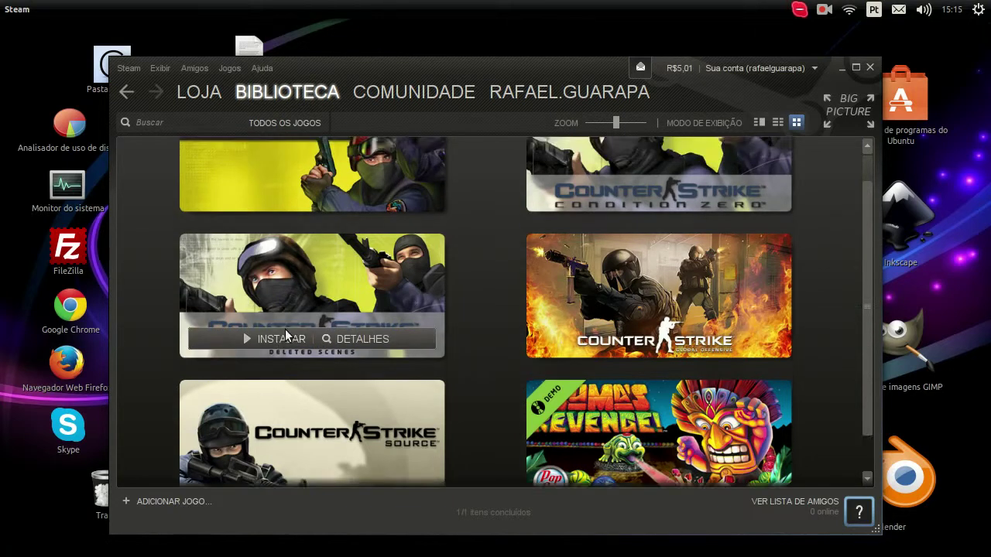
- Look over the install and play options of the library's games in the grid, and check the available view modes
{"action": "mouse_move", "coordinate": [587, 242]}
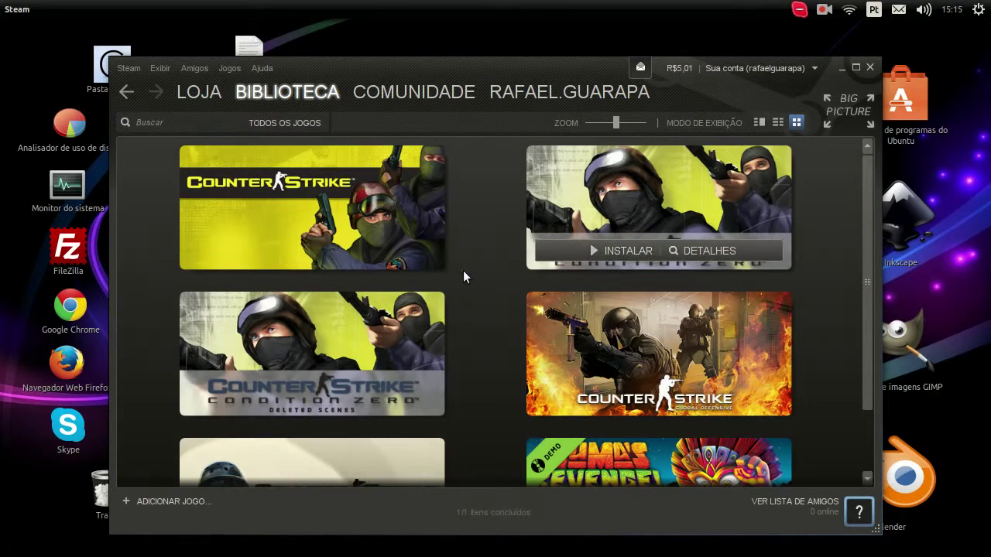
{"action": "mouse_move", "coordinate": [298, 263]}
{"action": "scroll", "coordinate": [295, 366], "scroll_direction": "down", "scroll_amount": 2}
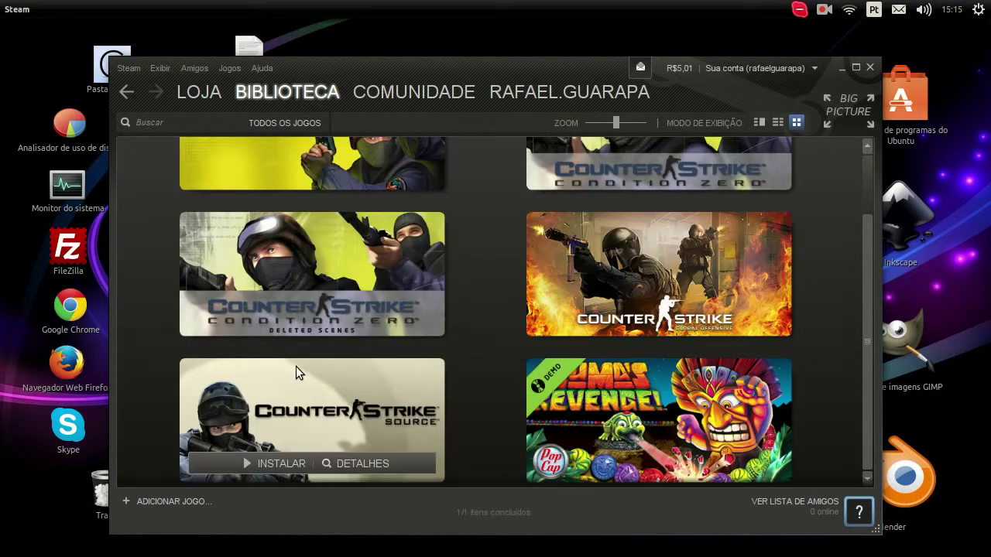
{"action": "mouse_move", "coordinate": [681, 399]}
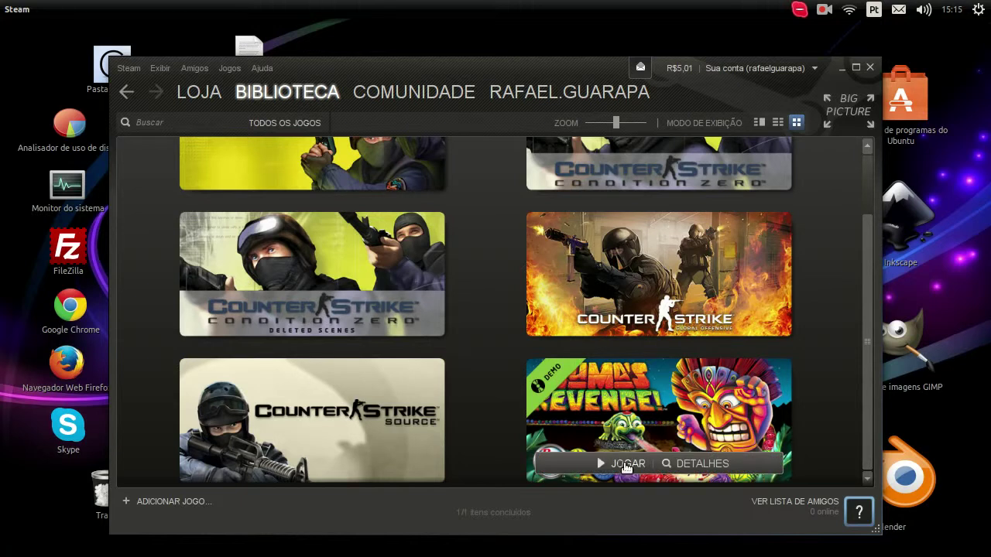
{"action": "left_click", "coordinate": [163, 69]}
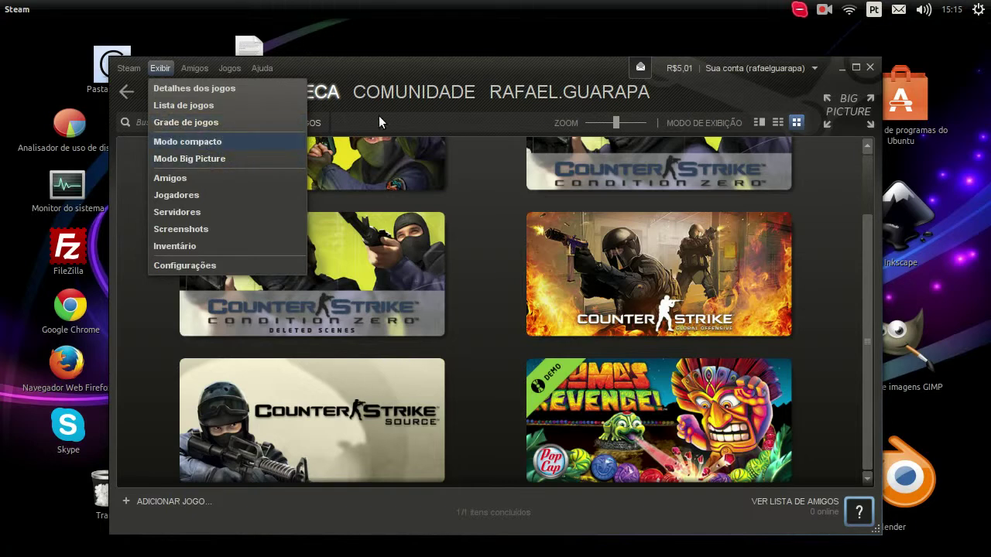
{"action": "left_click", "coordinate": [385, 68]}
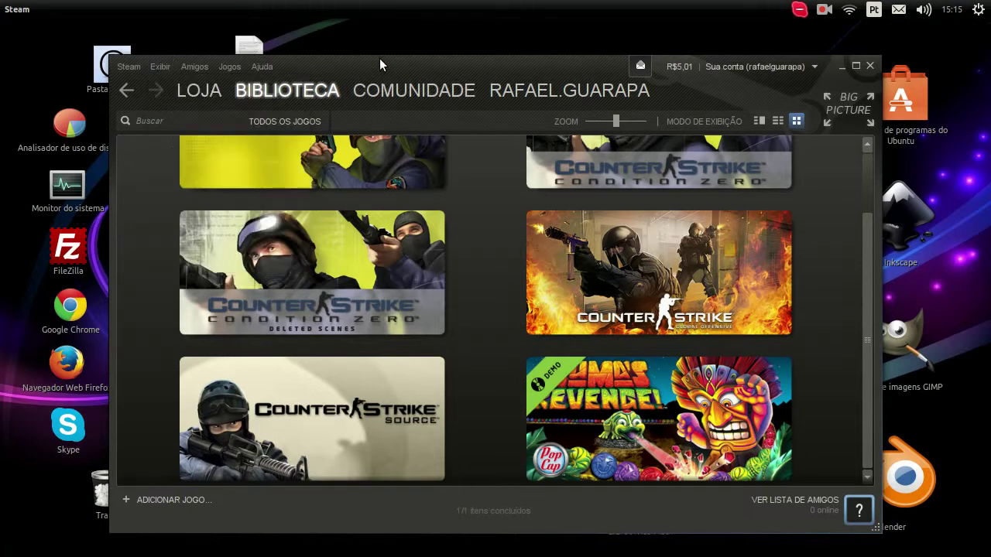
- Go back through the downloads and store pages to the library's detail view and show the Zuma's Revenge Demo details
{"action": "left_click", "coordinate": [126, 91]}
{"action": "left_click", "coordinate": [126, 91]}
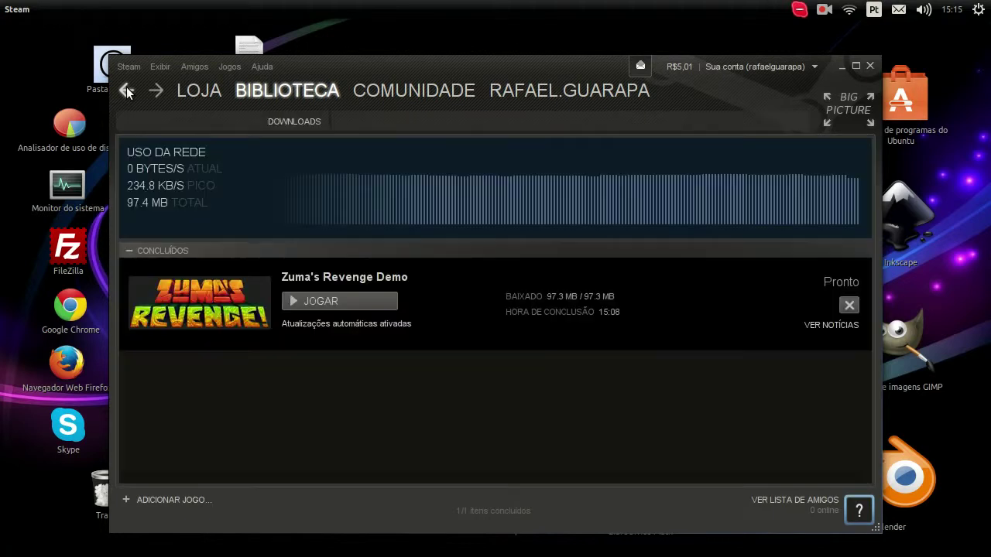
{"action": "left_click", "coordinate": [126, 90]}
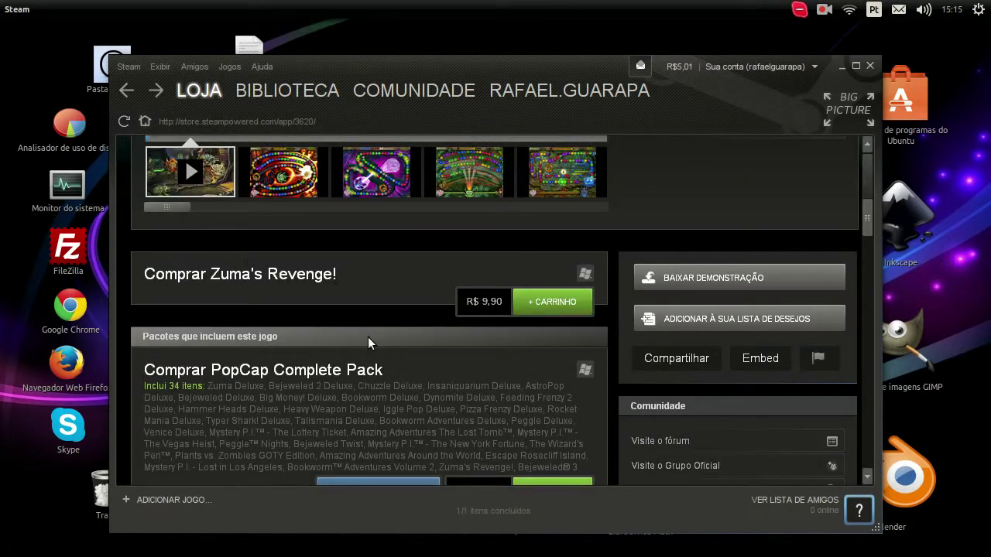
{"action": "scroll", "coordinate": [368, 336], "scroll_direction": "up", "scroll_amount": 5}
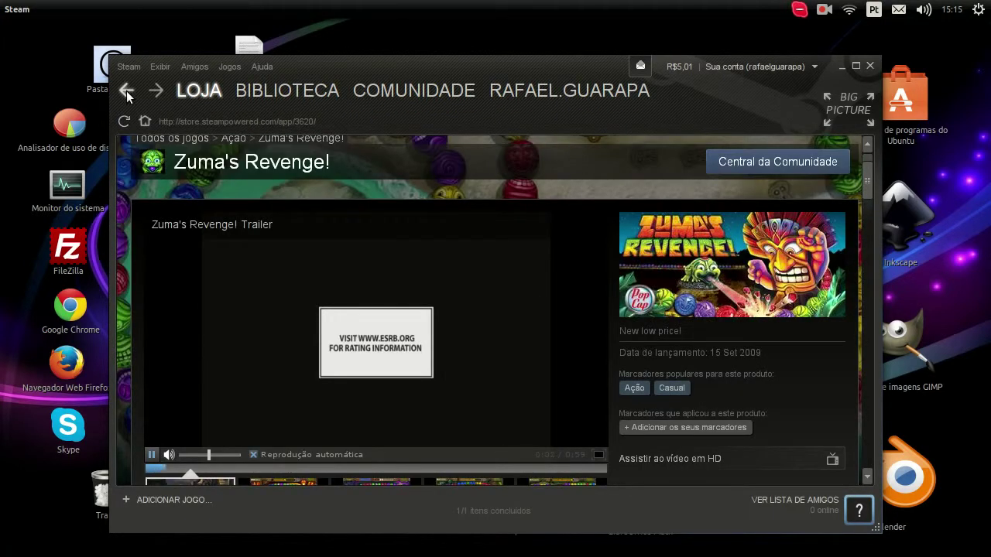
{"action": "left_click", "coordinate": [126, 91]}
{"action": "left_click", "coordinate": [126, 91]}
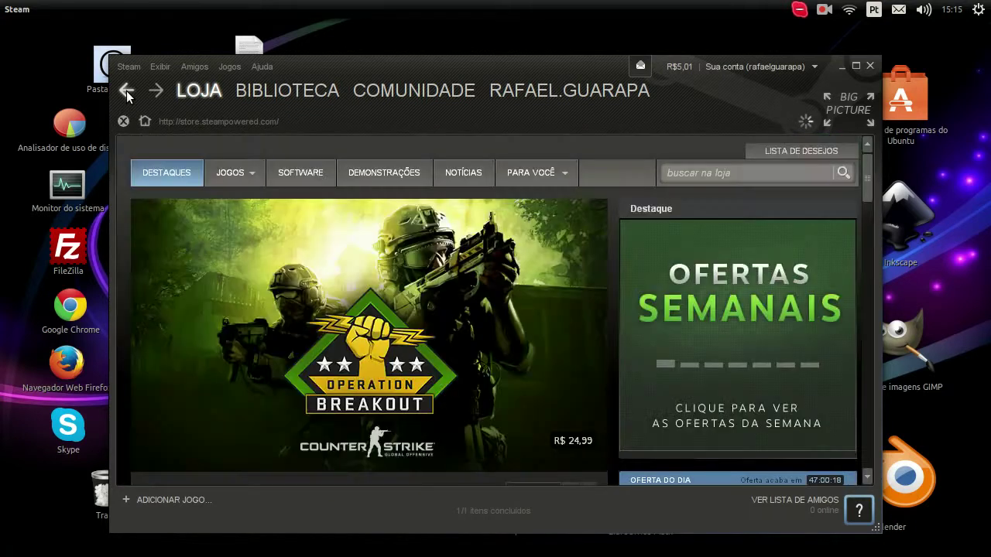
{"action": "left_click", "coordinate": [126, 91]}
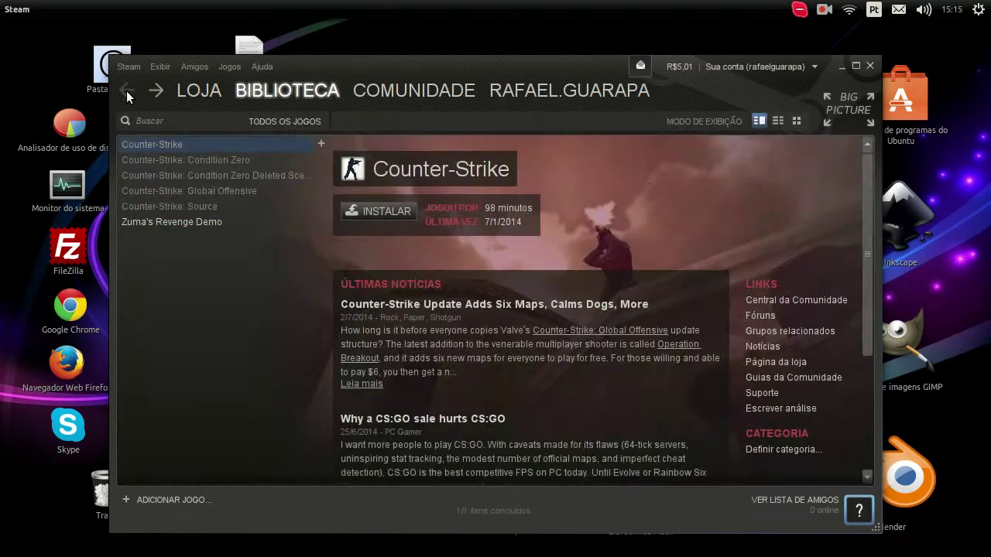
{"action": "left_click", "coordinate": [212, 221]}
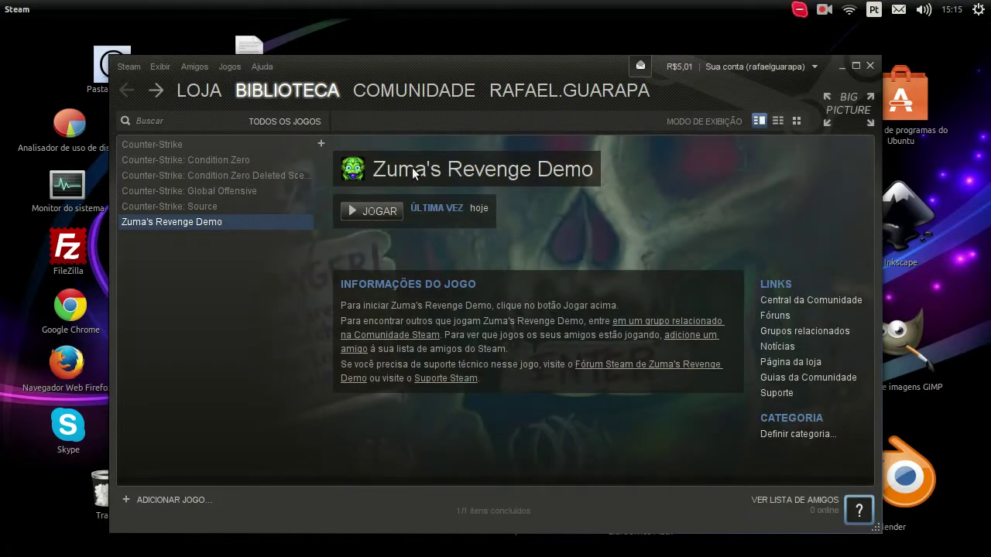
- Switch the library back to the game grid, look over the games and check the view modes again
{"action": "left_click", "coordinate": [166, 68]}
{"action": "left_click", "coordinate": [217, 120]}
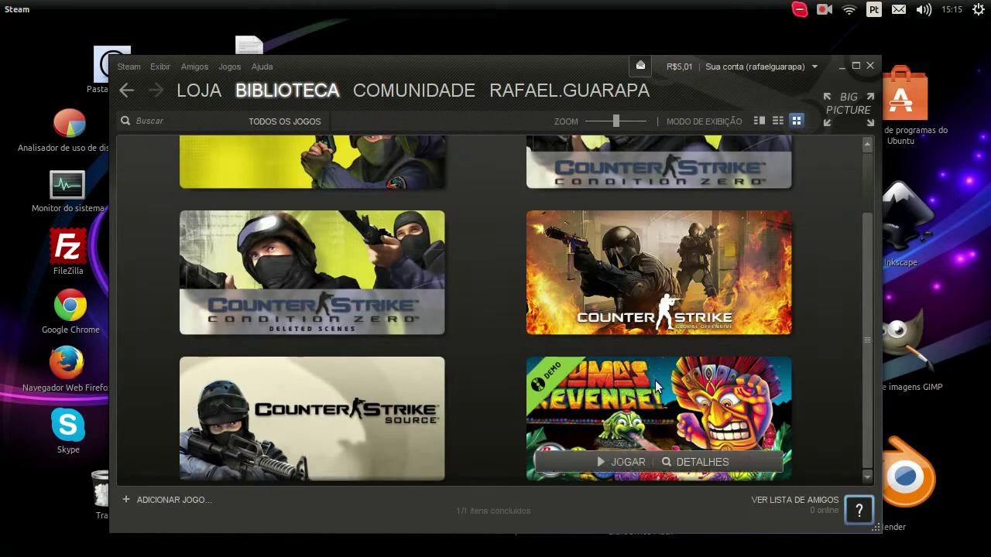
{"action": "scroll", "coordinate": [427, 274], "scroll_direction": "up", "scroll_amount": 2}
{"action": "scroll", "coordinate": [430, 294], "scroll_direction": "down", "scroll_amount": 2}
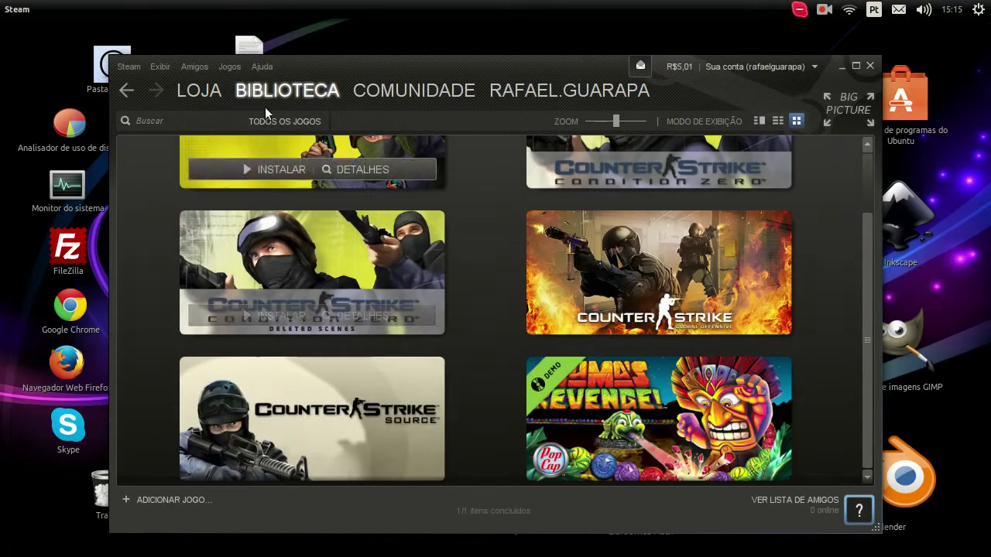
{"action": "left_click", "coordinate": [161, 67]}
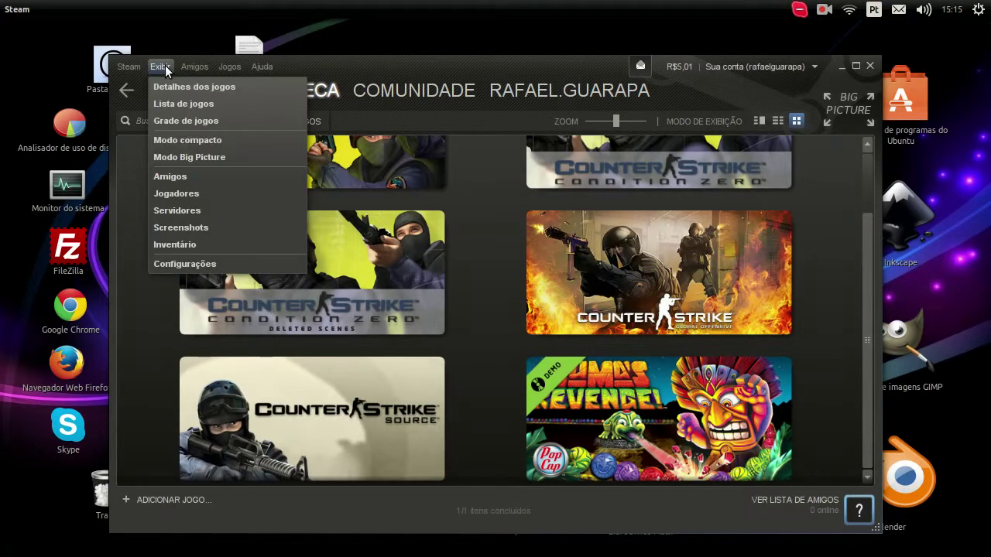
{"action": "left_click", "coordinate": [160, 67]}
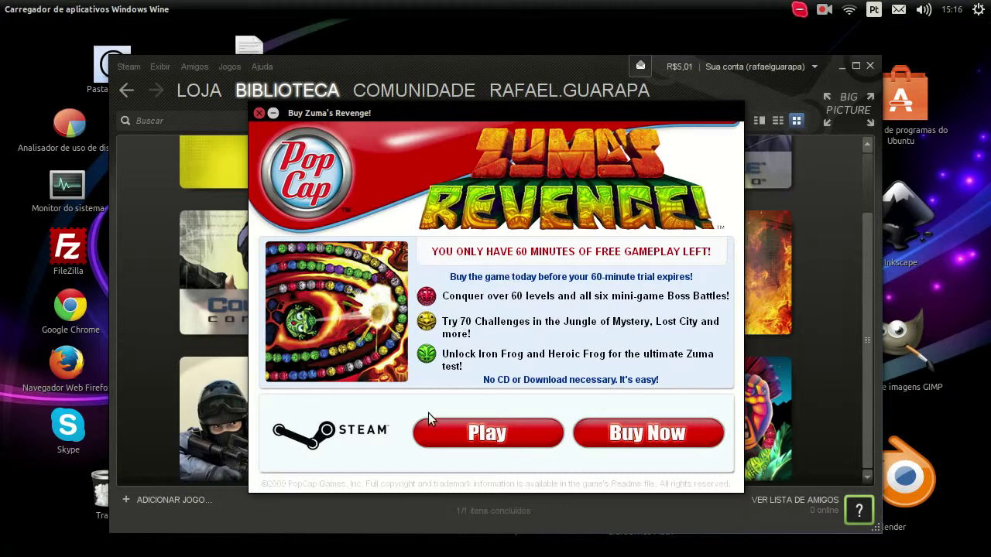
- Start playing the Zuma's Revenge! trial and bring the running Wine game window to the front
{"action": "left_click", "coordinate": [484, 431]}
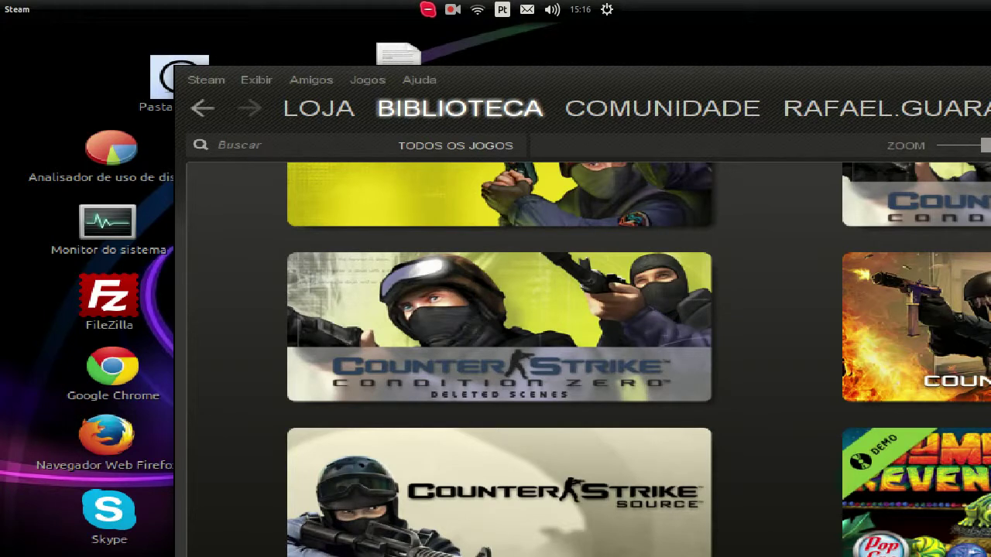
{"action": "mouse_move", "coordinate": [2, 136]}
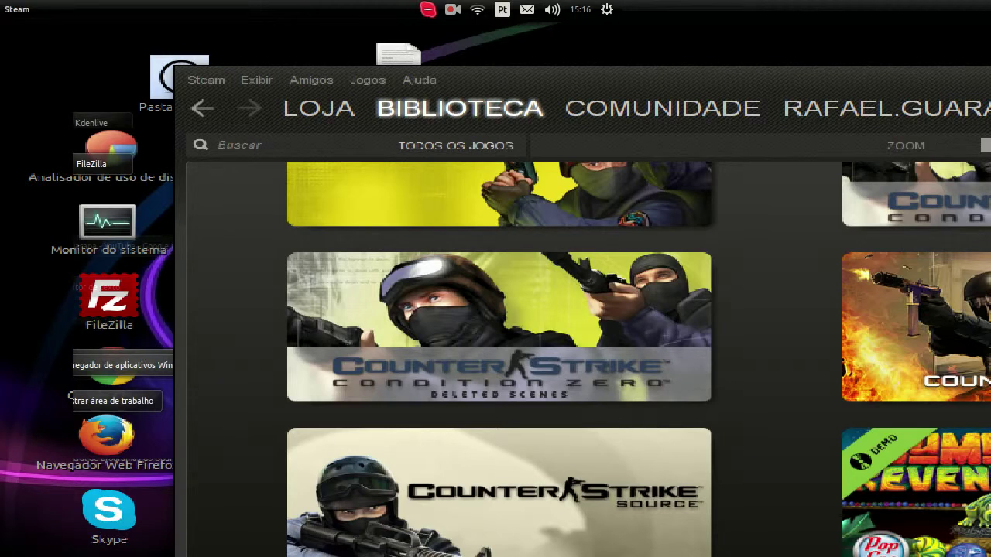
{"action": "mouse_move", "coordinate": [5, 87]}
{"action": "scroll", "coordinate": [6, 464], "scroll_direction": "down", "scroll_amount": 5}
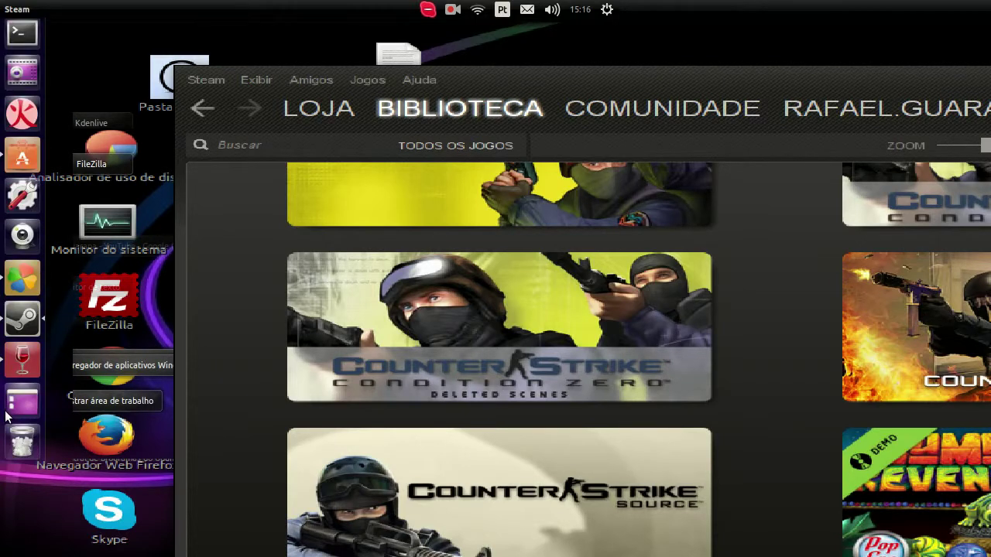
{"action": "left_click", "coordinate": [22, 362]}
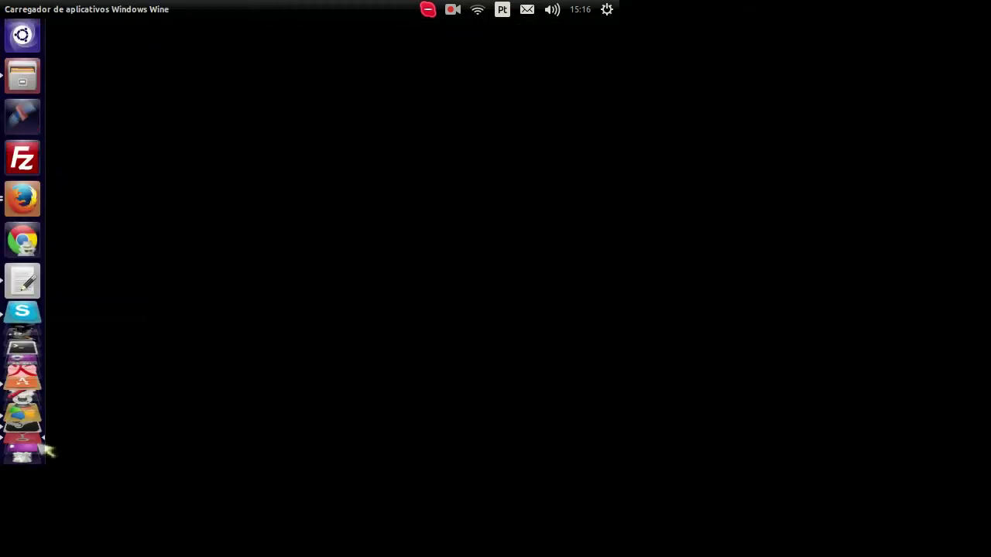
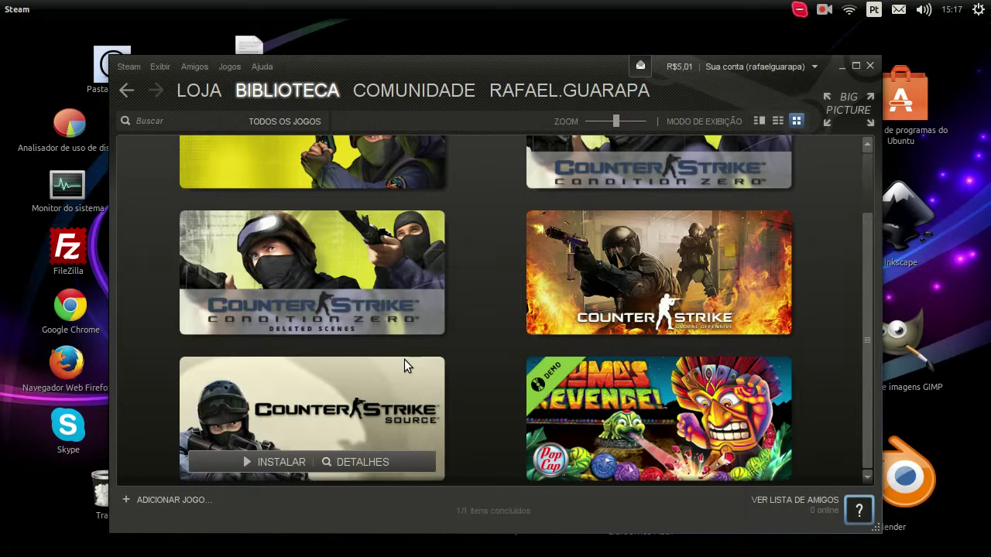
- Close the Steam window, open the Wine configuration of PlayOnLinux's Steam entry and move the dialog clear of the desktop's edge
{"action": "left_click", "coordinate": [869, 67]}
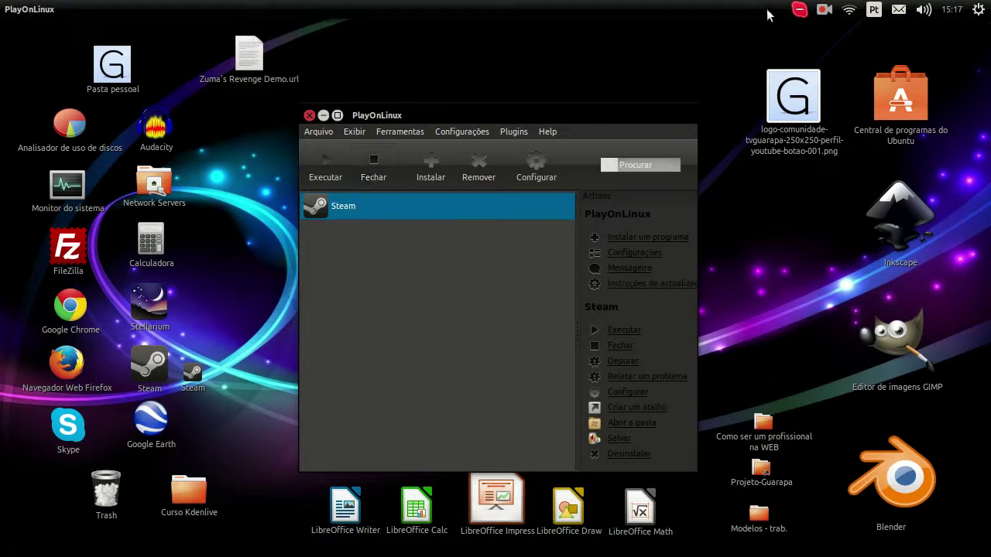
{"action": "right_click", "coordinate": [337, 209]}
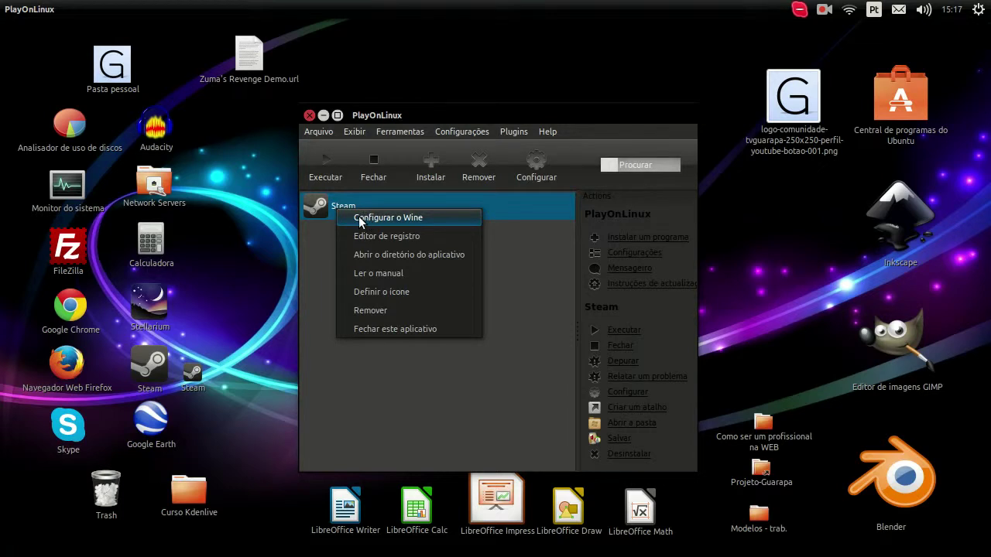
{"action": "left_click", "coordinate": [321, 228]}
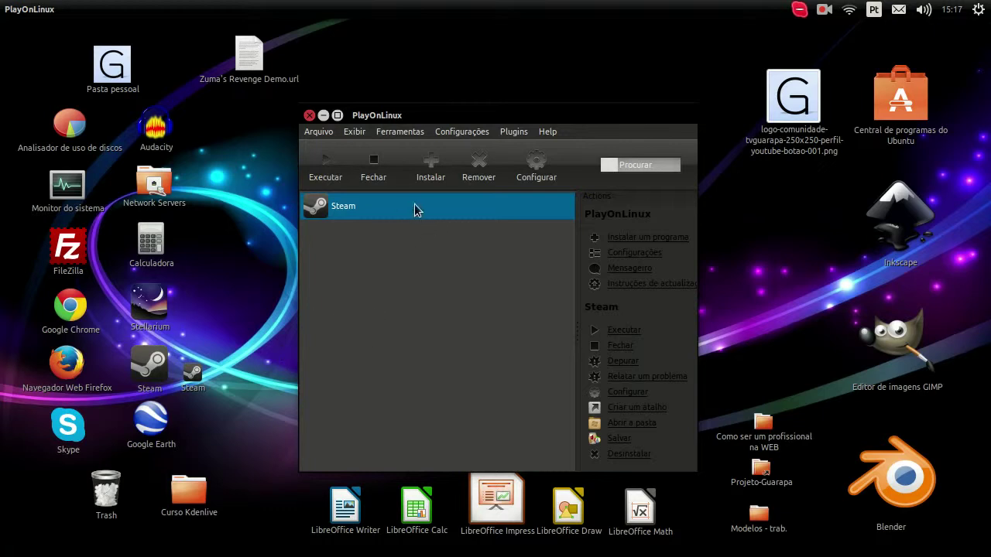
{"action": "right_click", "coordinate": [348, 207]}
{"action": "left_click", "coordinate": [392, 216]}
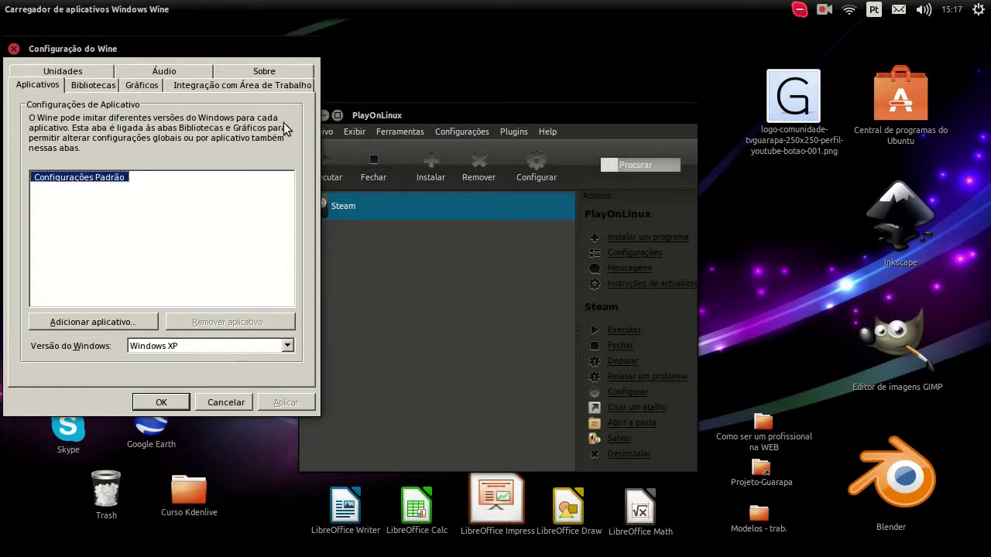
{"action": "left_click_drag", "start_coordinate": [226, 50], "coordinate": [626, 102]}
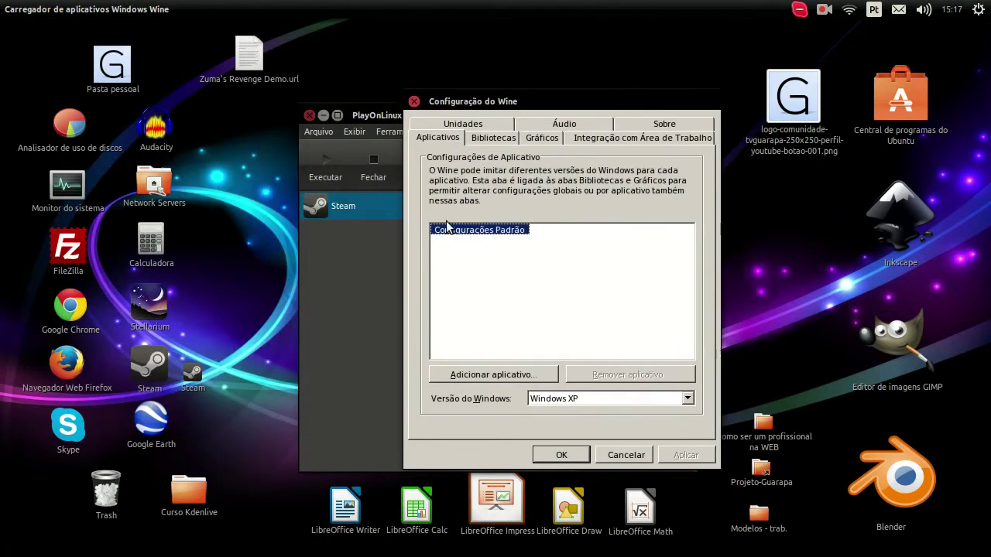
- In Wine's graphics settings, enable automatic mouse capture in full-screen windows and emulation of a virtual desktop
{"action": "left_click", "coordinate": [487, 140]}
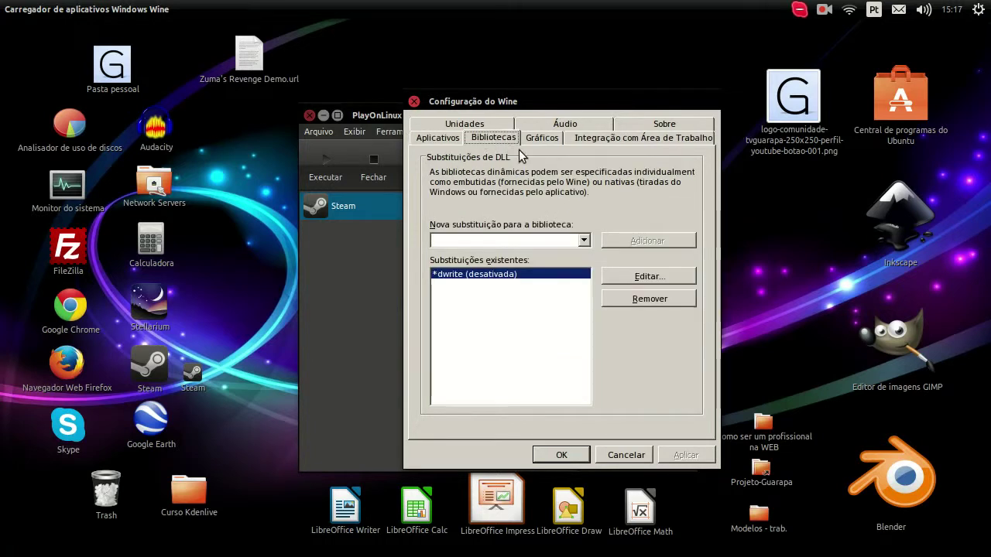
{"action": "left_click", "coordinate": [555, 139]}
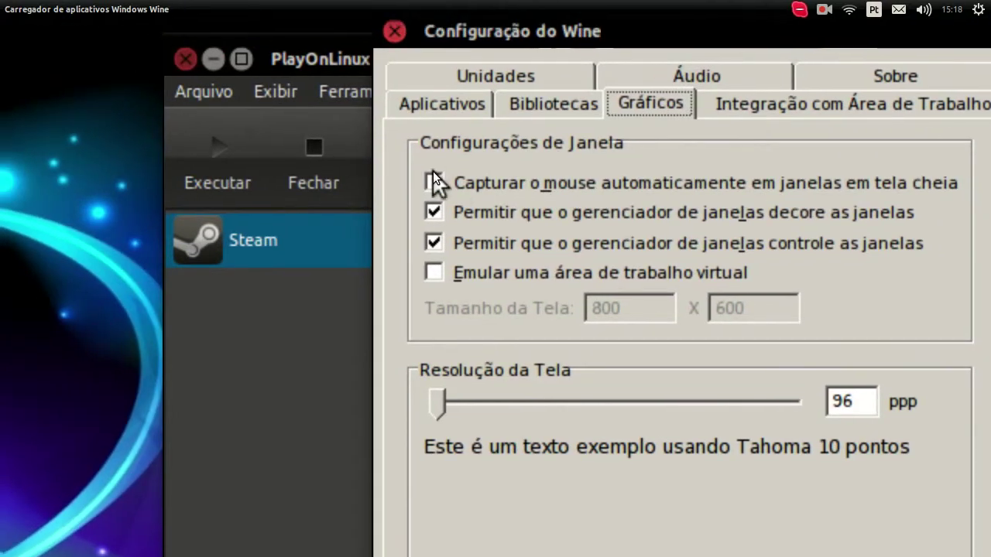
{"action": "left_click", "coordinate": [432, 173]}
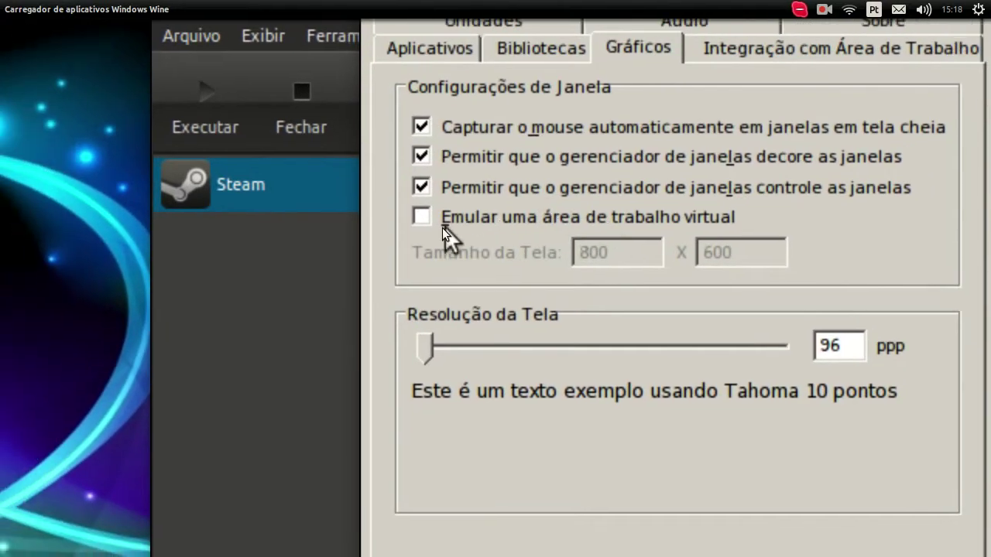
{"action": "left_click", "coordinate": [432, 222]}
- Set the virtual desktop's screen size to 1280 x 720
{"action": "double_click", "coordinate": [640, 259]}
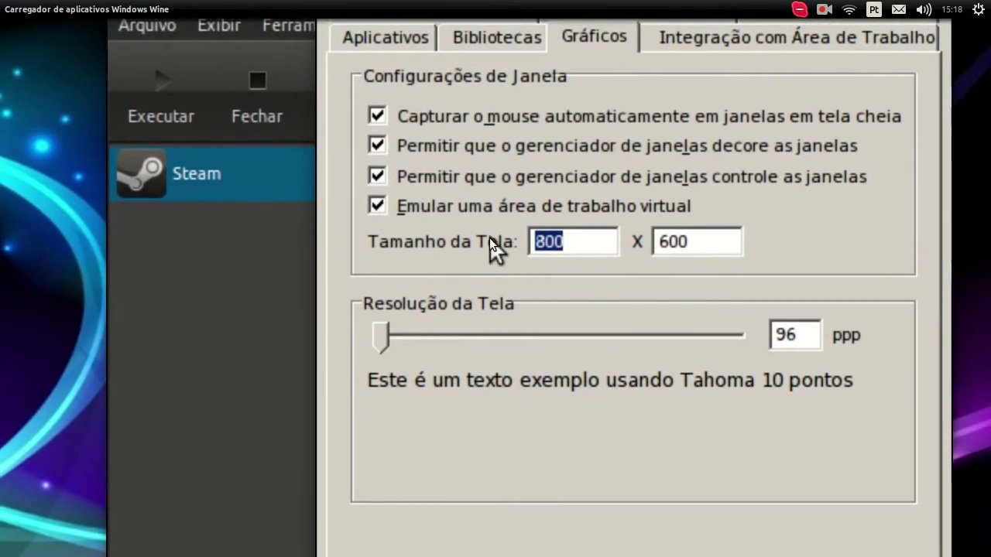
{"action": "type", "text": "1280"}
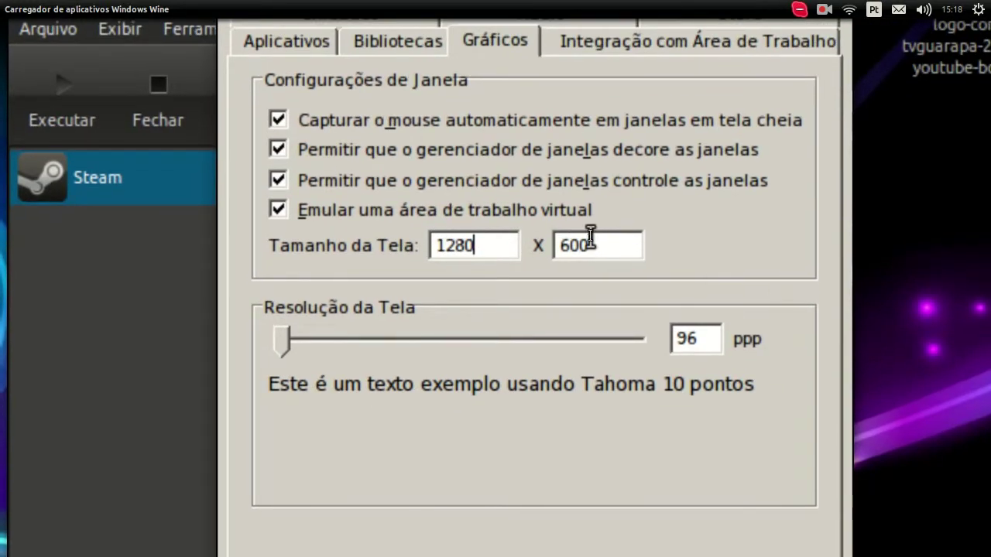
{"action": "double_click", "coordinate": [596, 229]}
{"action": "type", "text": "720"}
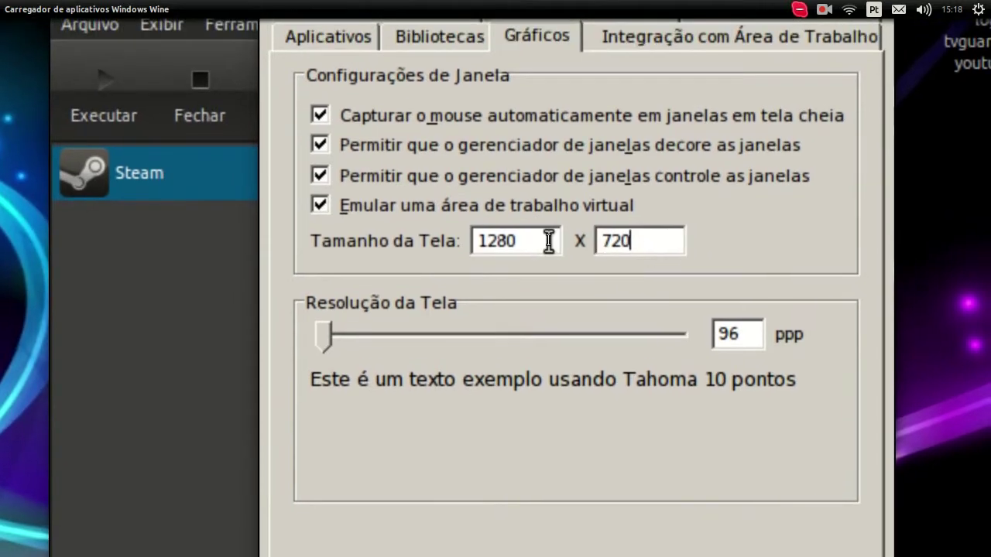
- Change the virtual desktop's screen size to 1600 x 1200
{"action": "left_click", "coordinate": [549, 241]}
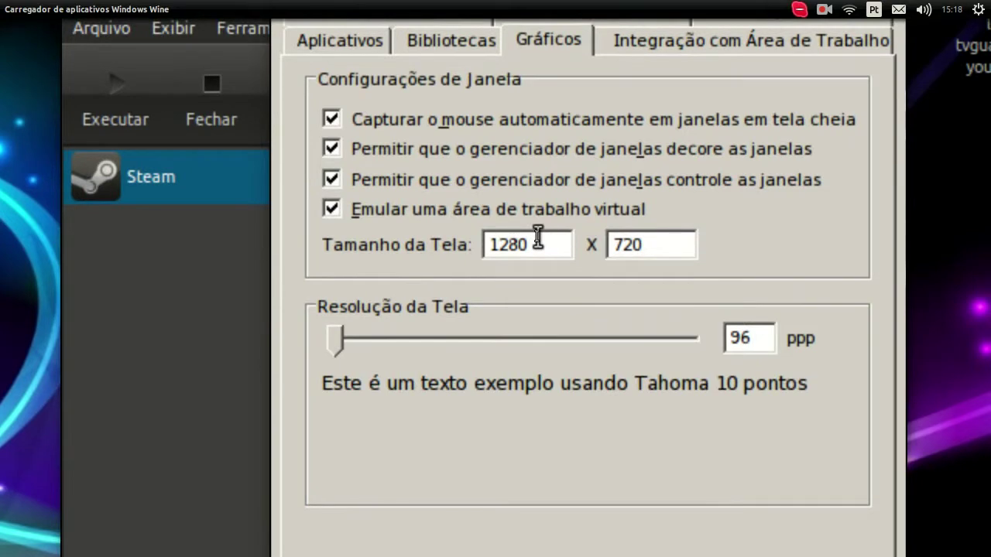
{"action": "left_click_drag", "start_coordinate": [537, 237], "coordinate": [483, 232]}
{"action": "type", "text": "1600"}
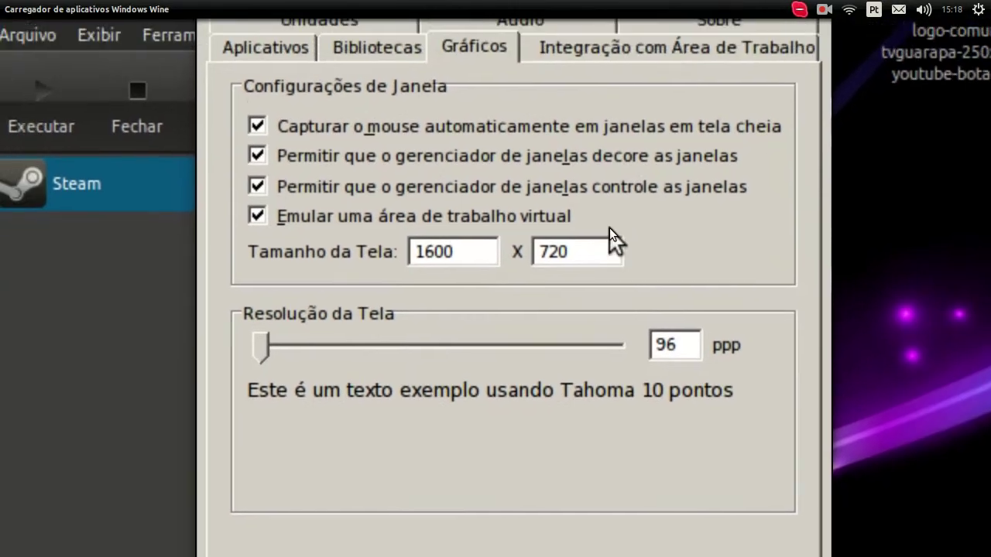
{"action": "left_click", "coordinate": [690, 219]}
{"action": "double_click", "coordinate": [601, 237]}
{"action": "type", "text": "1200"}
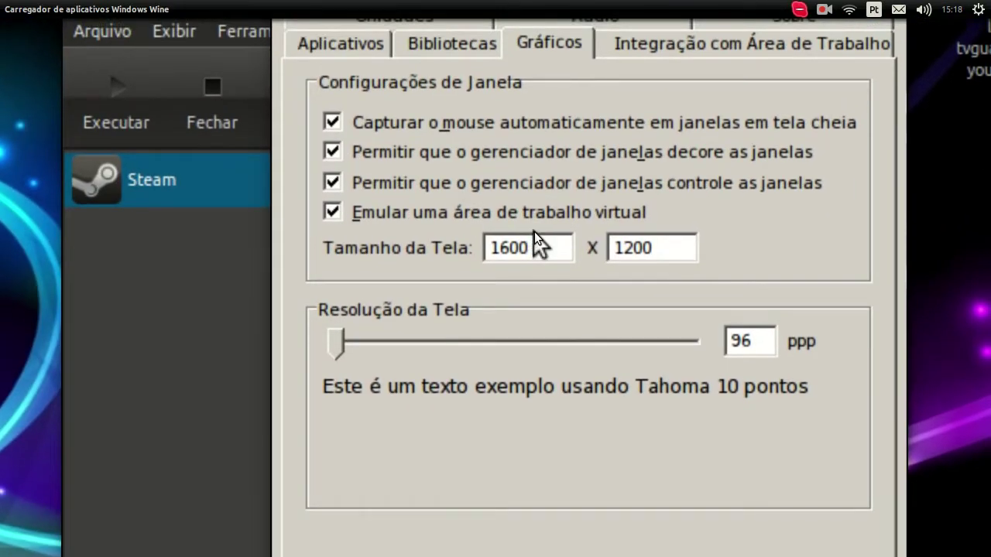
- Set the virtual desktop's screen size to 1024 x 728
{"action": "double_click", "coordinate": [534, 241]}
{"action": "type", "text": "1024"}
{"action": "key", "text": "Tab"}
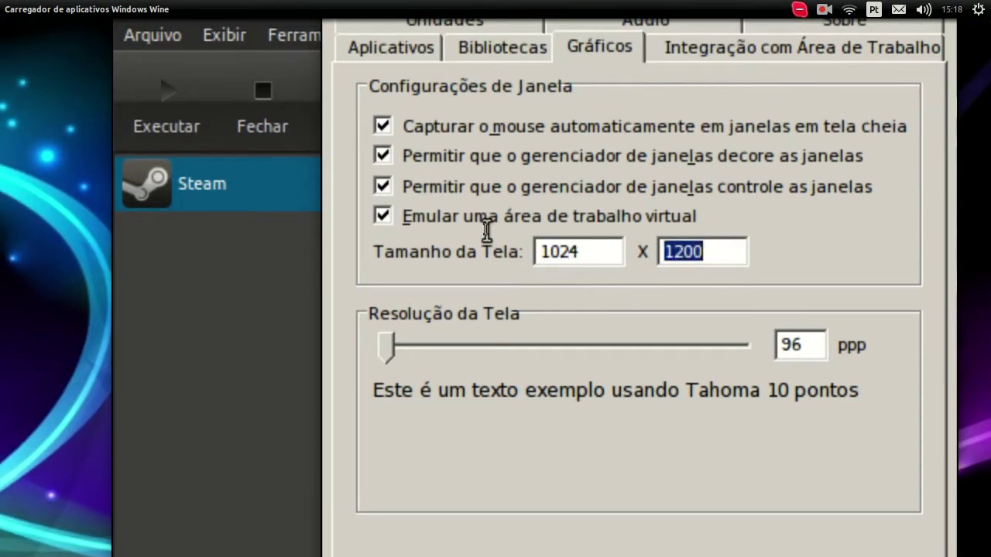
{"action": "type", "text": "728"}
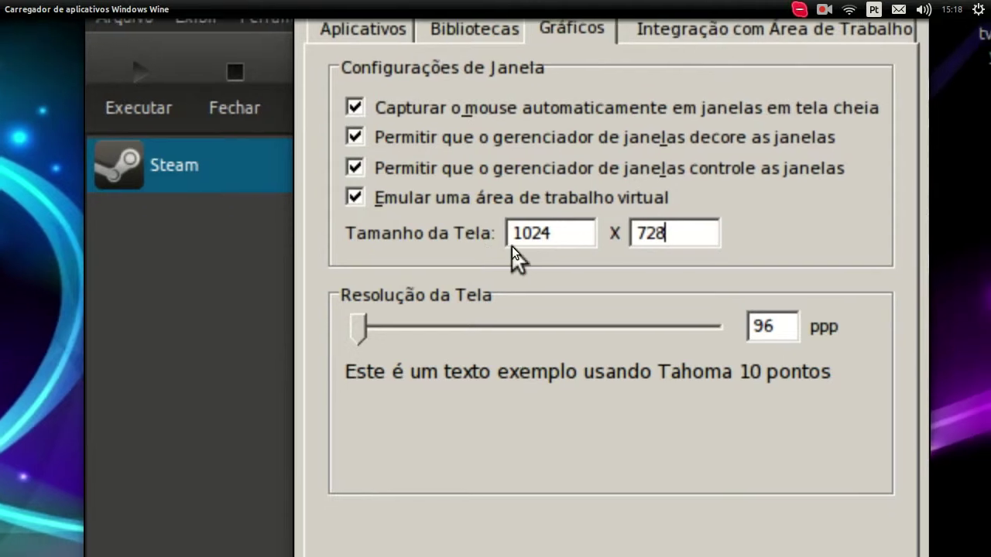
- Reduce the virtual desktop's screen size to 800 x 600
{"action": "double_click", "coordinate": [541, 250]}
{"action": "type", "text": "100"}
{"action": "key", "text": "Tab"}
{"action": "type", "text": "600"}
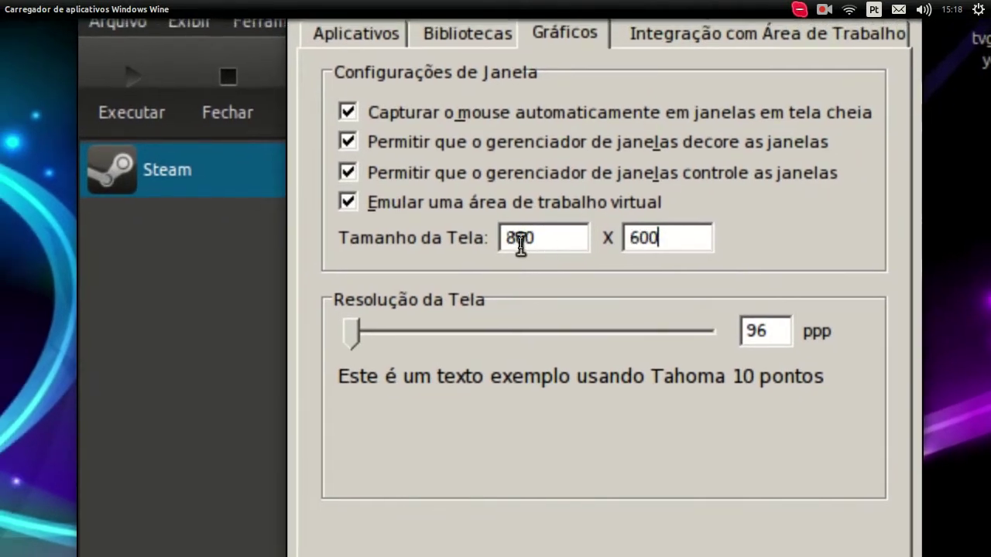
- Set the virtual desktop's screen size to 1280 x 720 and apply the change
{"action": "left_click", "coordinate": [515, 234]}
{"action": "type", "text": "2"}
{"action": "key", "text": "BackSpace"}
{"action": "key", "text": "BackSpace"}
{"action": "key", "text": "BackSpace"}
{"action": "key", "text": "BackSpace"}
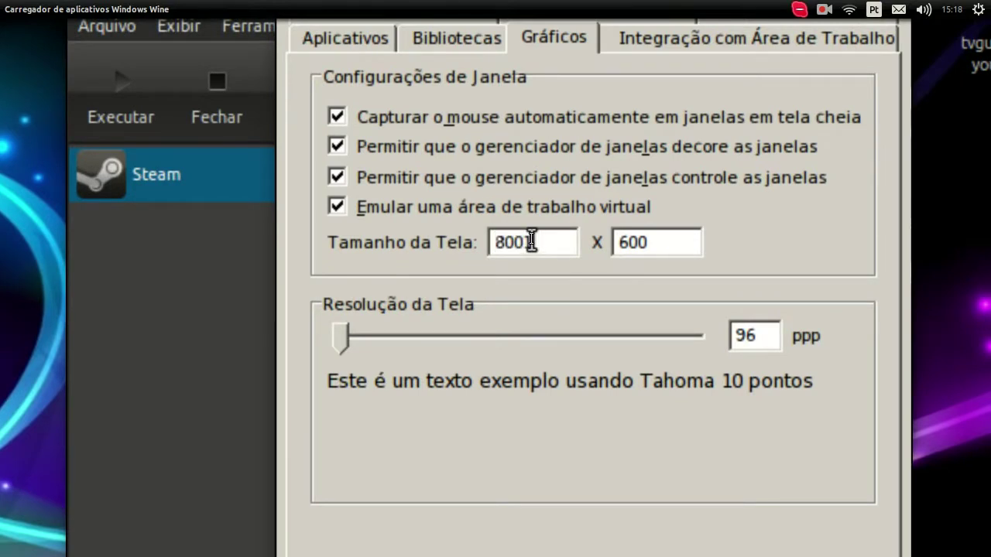
{"action": "type", "text": "180"}
{"action": "key", "text": "BackSpace"}
{"action": "type", "text": "280"}
{"action": "key", "text": "Tab"}
{"action": "type", "text": "720"}
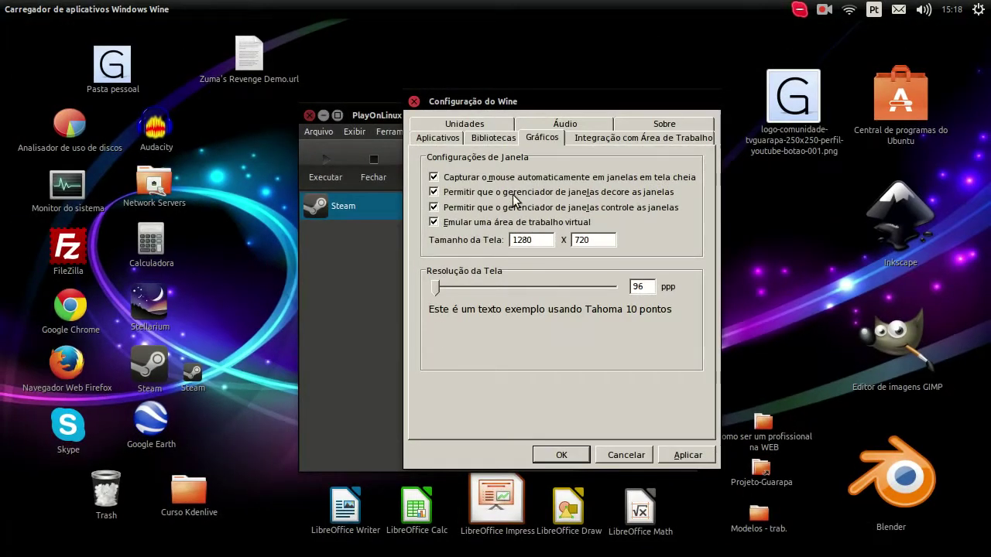
{"action": "left_click", "coordinate": [687, 456]}
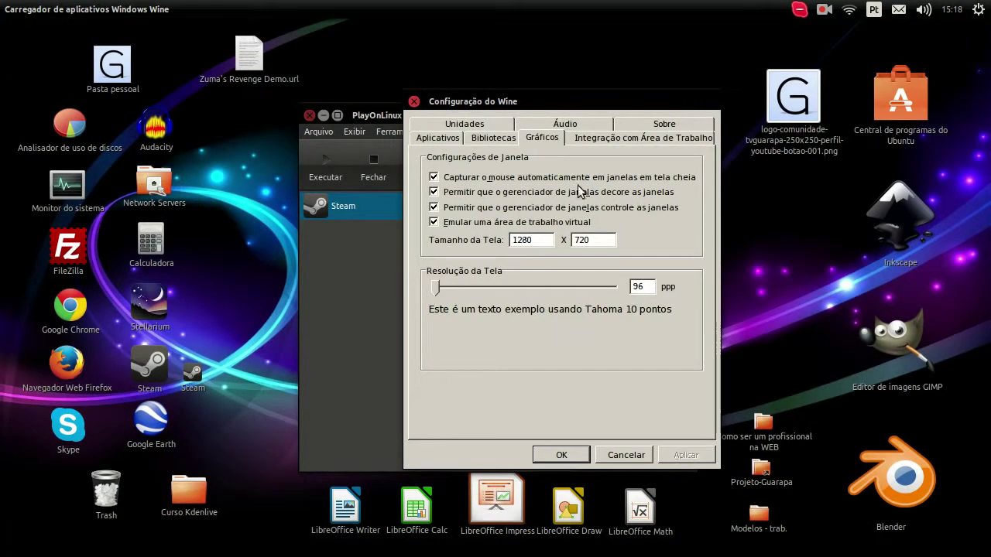
- In Wine's audio settings, choose the system default (Padrão do sistema) as output device and test the sound
{"action": "left_click", "coordinate": [591, 124]}
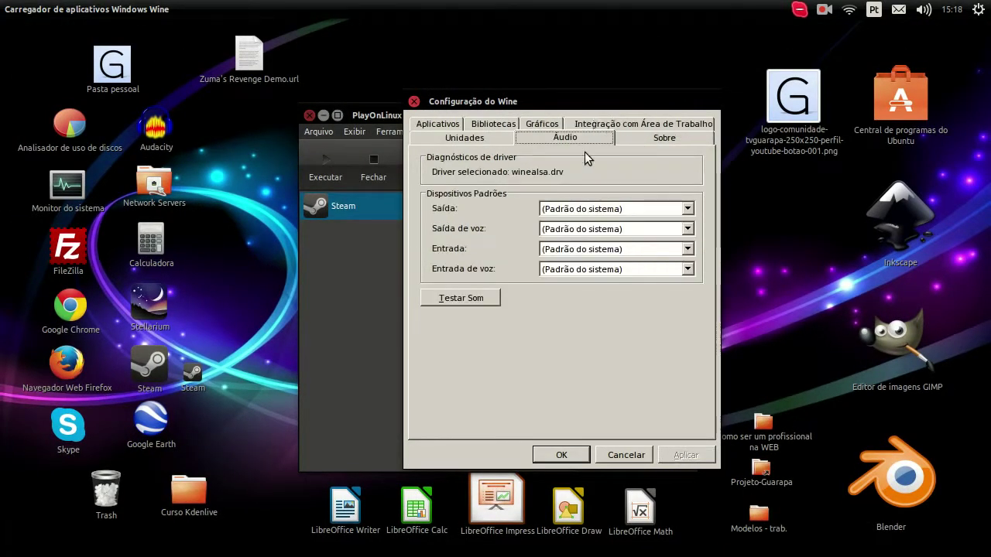
{"action": "left_click", "coordinate": [580, 209]}
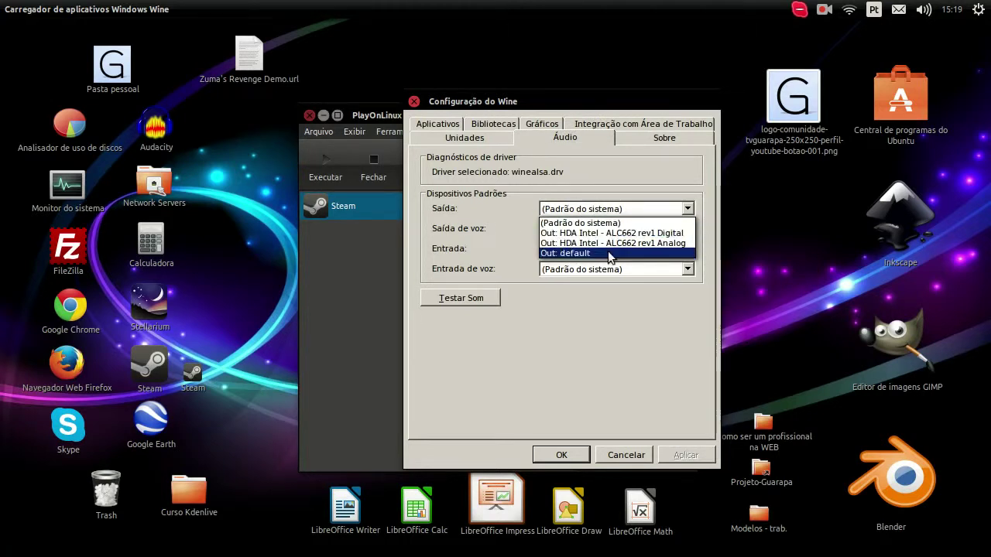
{"action": "left_click", "coordinate": [603, 222]}
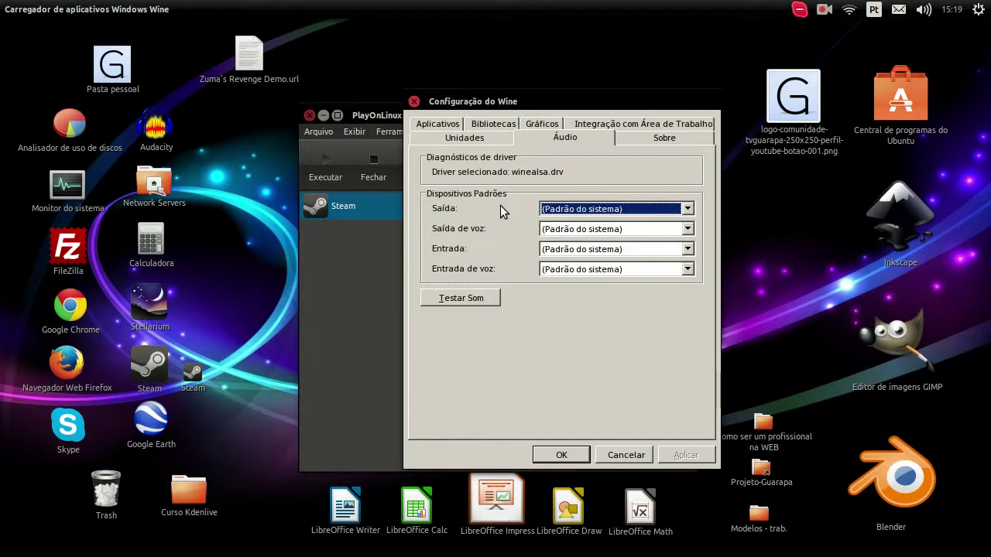
{"action": "left_click", "coordinate": [478, 302]}
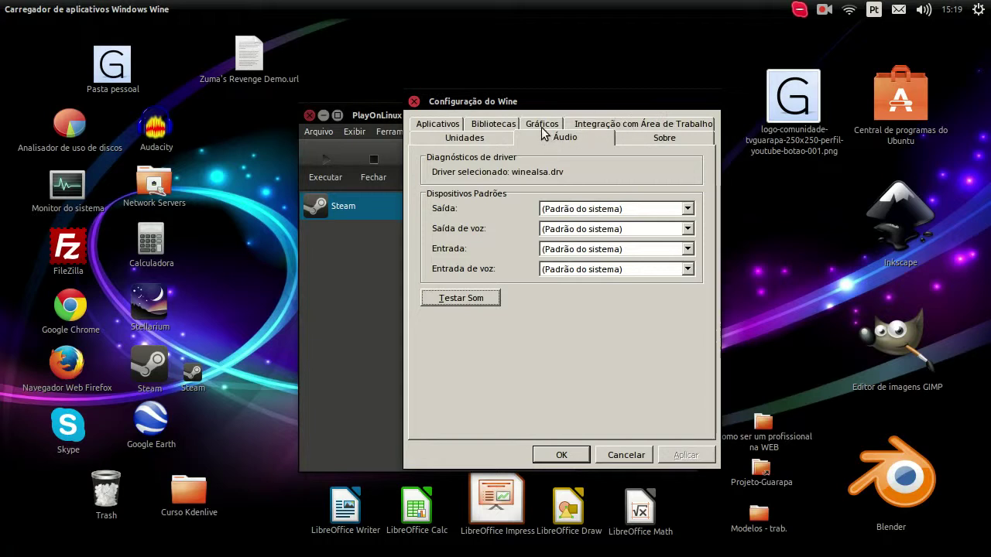
- Check Wine's version information, go back to the graphics settings and accept the Wine configuration
{"action": "left_click", "coordinate": [648, 138]}
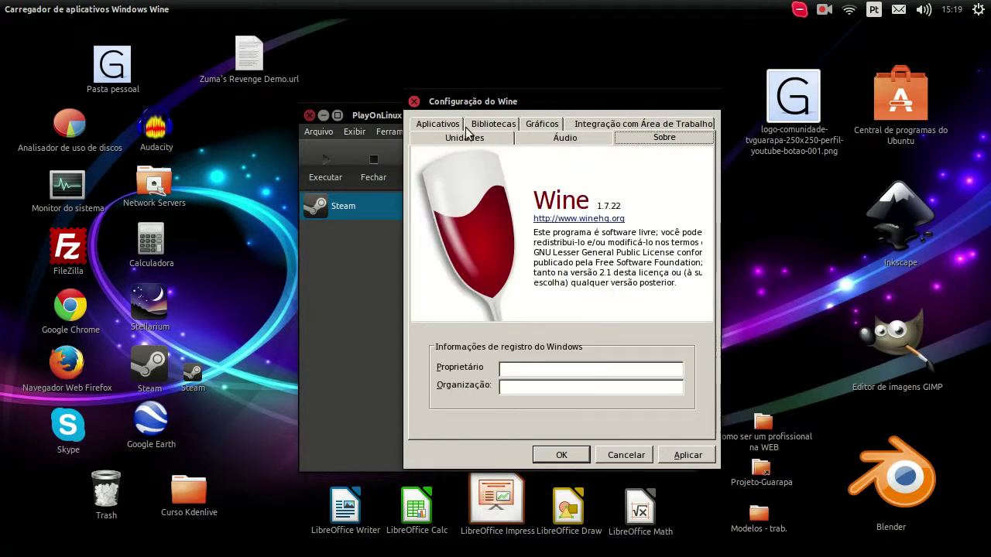
{"action": "left_click", "coordinate": [541, 124]}
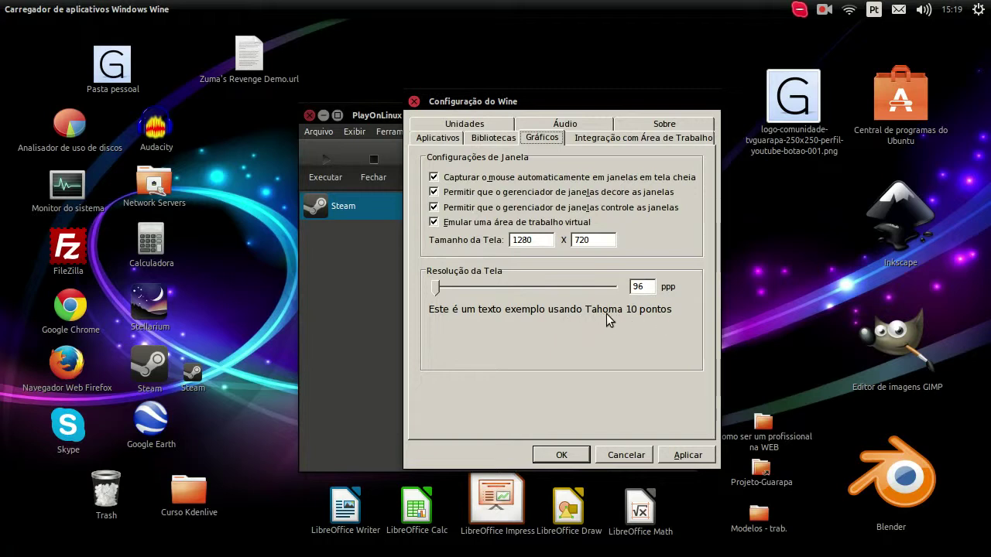
{"action": "left_click", "coordinate": [562, 455]}
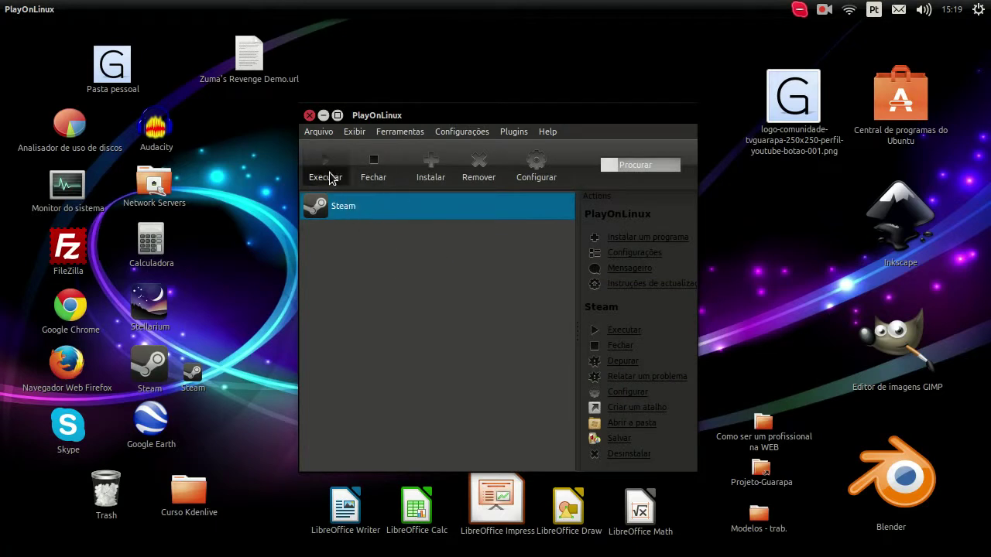
- Run Steam from PlayOnLinux in the virtual desktop and dismiss its news window
{"action": "double_click", "coordinate": [430, 206]}
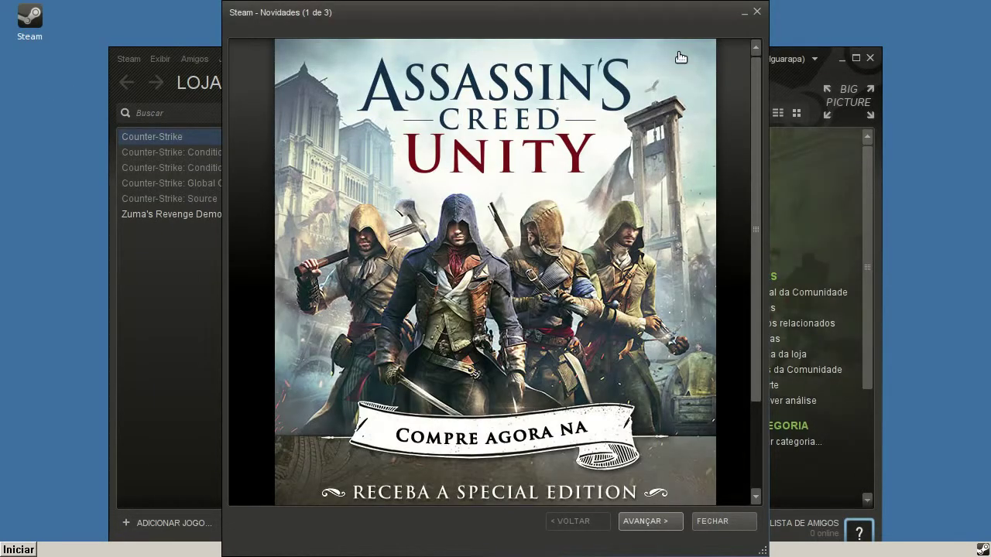
{"action": "left_click", "coordinate": [757, 12]}
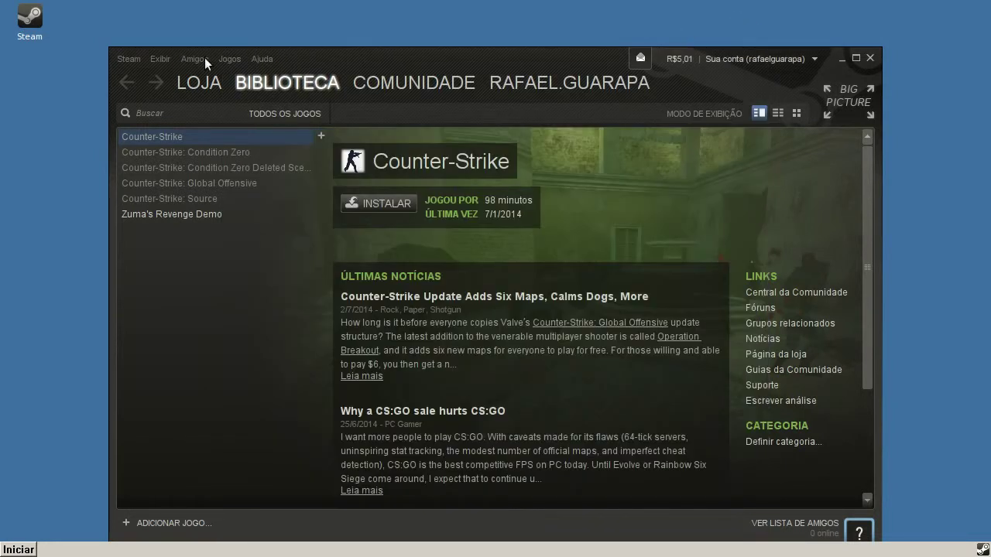
- Look at the entries of the Wine desktop's start menu and close it again
{"action": "left_click", "coordinate": [18, 550]}
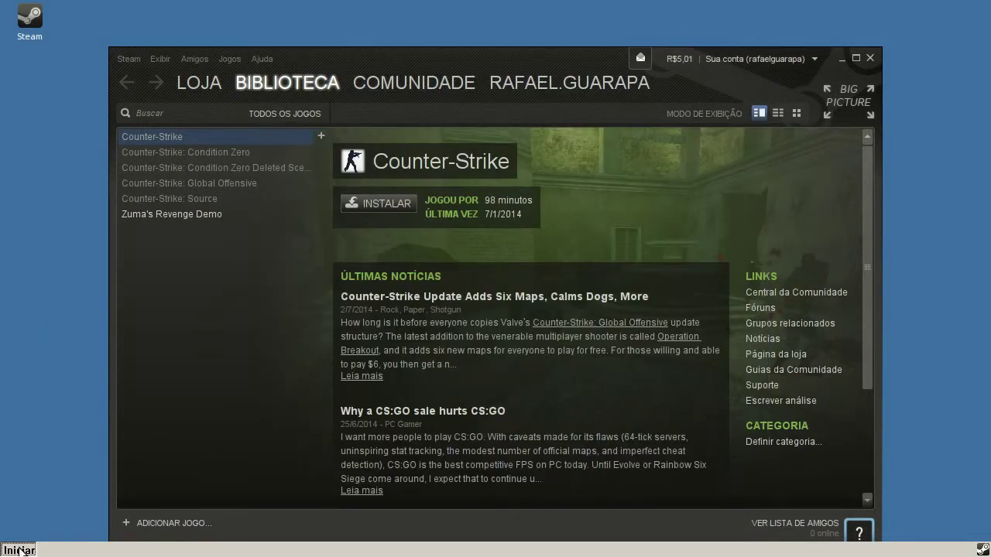
{"action": "mouse_move", "coordinate": [34, 507]}
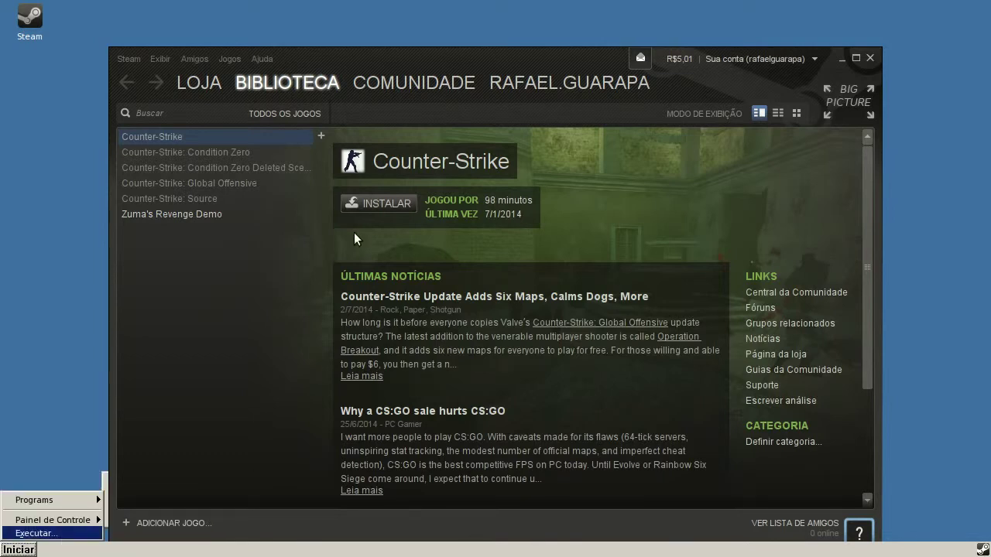
{"action": "left_click", "coordinate": [398, 65]}
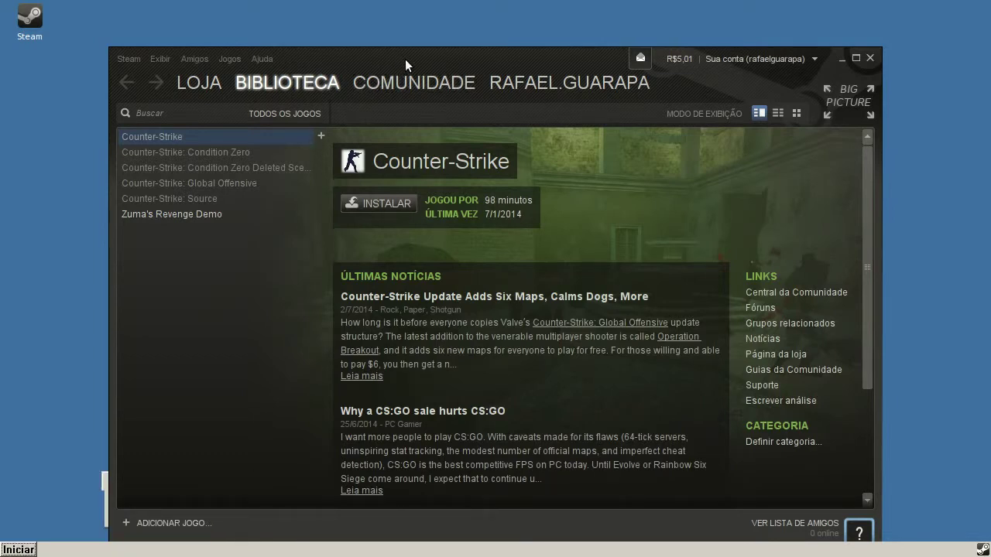
- Launch Zuma's Revenge Demo from the Steam library and start the free trial from its purchase window
{"action": "left_click", "coordinate": [223, 217]}
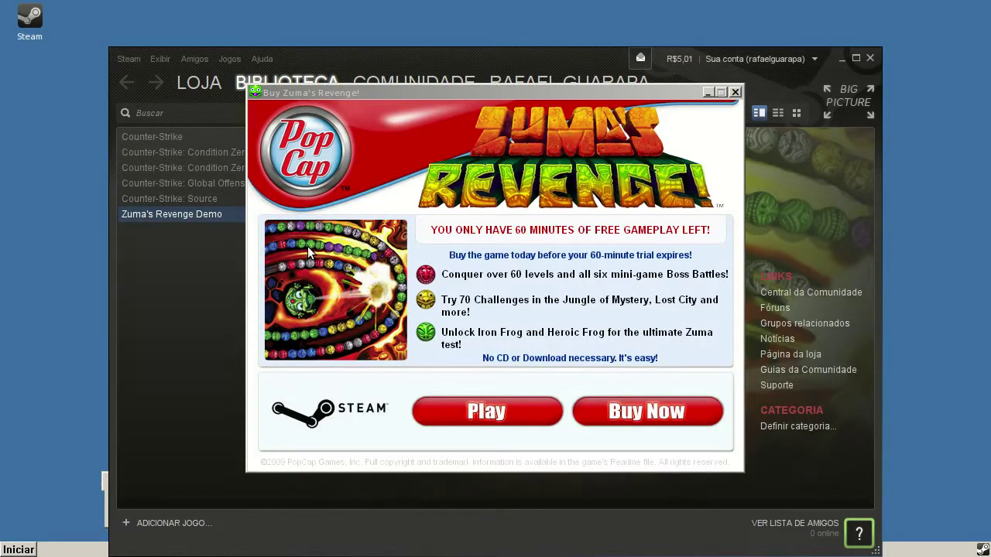
{"action": "left_click", "coordinate": [465, 409]}
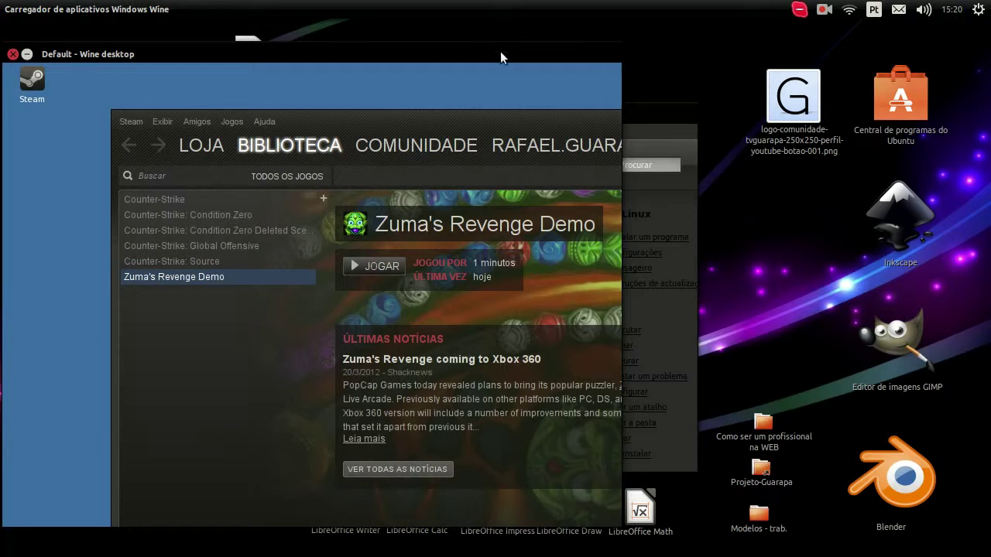
- Move the Wine desktop window away from the edge toward the middle of the Ubuntu desktop
{"action": "left_click_drag", "start_coordinate": [467, 52], "coordinate": [607, 49]}
{"action": "scroll", "coordinate": [6, 347], "scroll_direction": "down", "scroll_amount": 5}
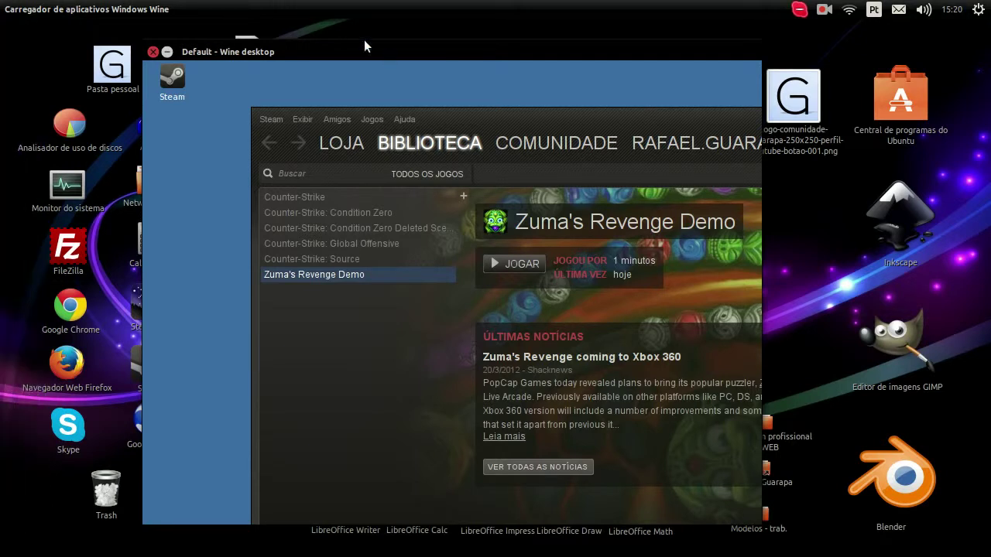
{"action": "left_click_drag", "start_coordinate": [341, 50], "coordinate": [341, 50]}
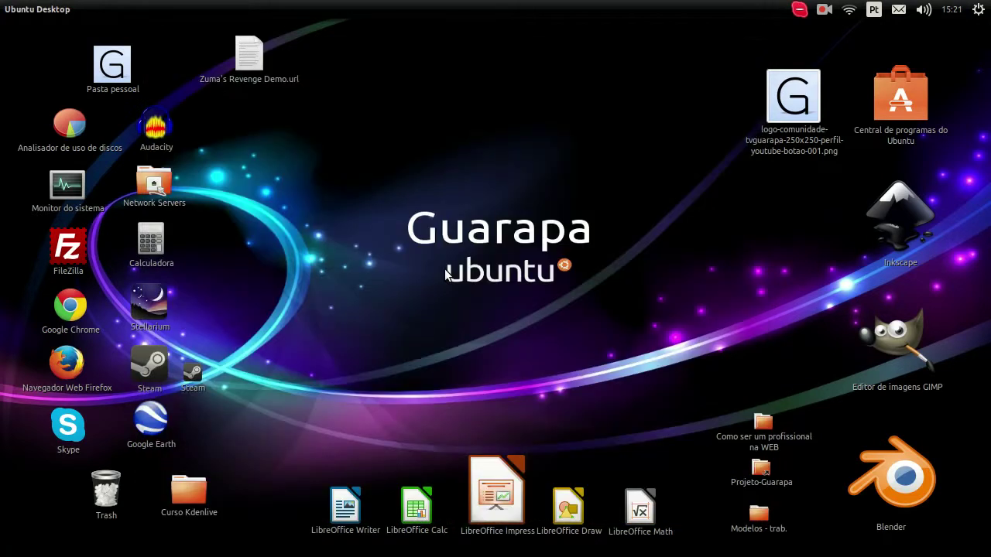
- Switch back to PlayOnLinux and open the graphics settings in the Wine configuration of the Steam entry
{"action": "mouse_move", "coordinate": [2, 236]}
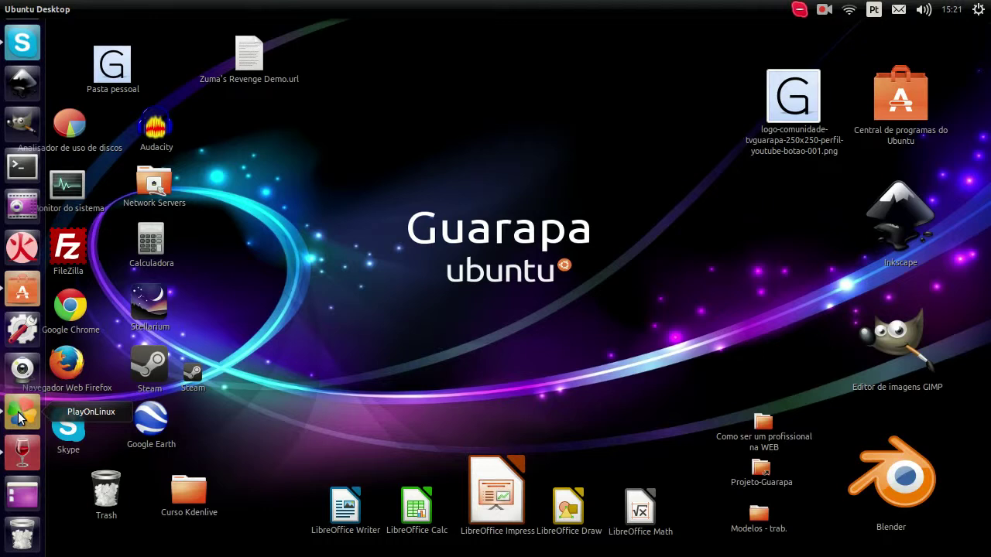
{"action": "left_click", "coordinate": [34, 420]}
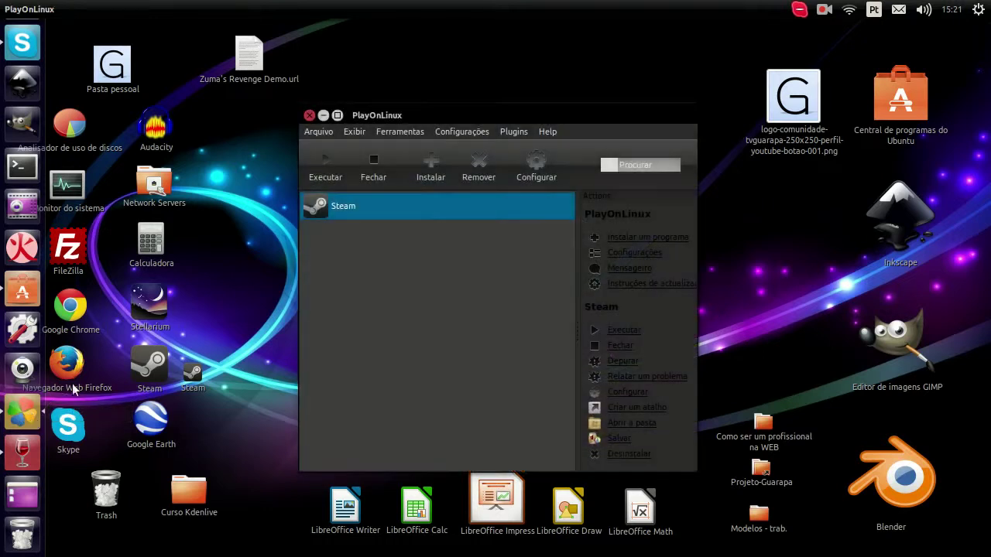
{"action": "right_click", "coordinate": [363, 217]}
{"action": "left_click", "coordinate": [402, 232]}
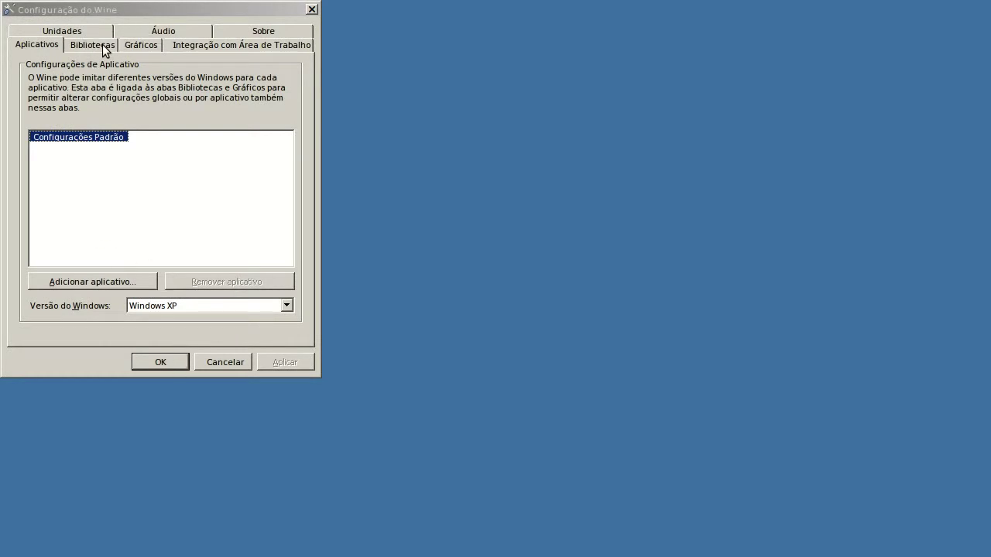
{"action": "left_click", "coordinate": [143, 46]}
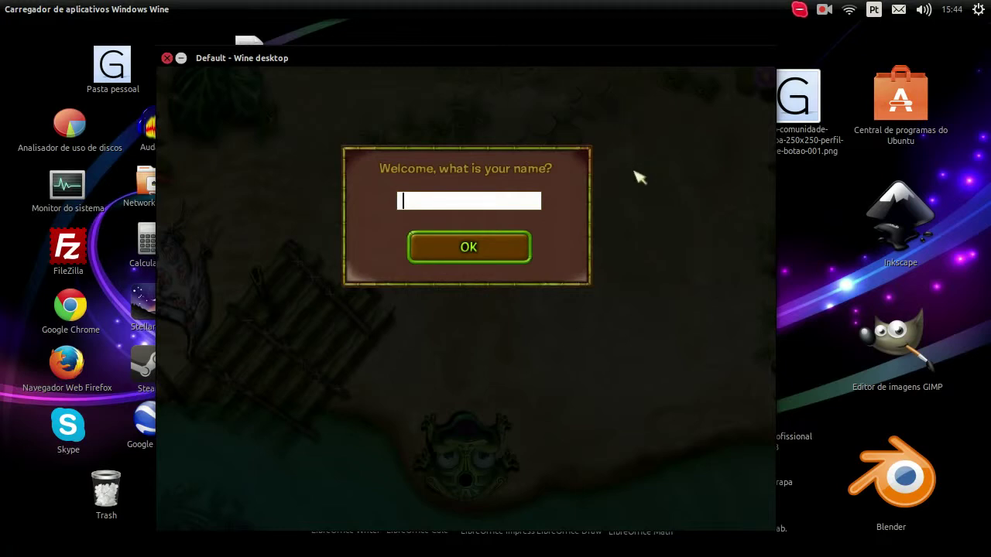
- Reposition the Wine desktop window running Zuma's Revenge and confirm the player's name in the welcome prompt
{"action": "left_click_drag", "start_coordinate": [619, 196], "coordinate": [645, 198]}
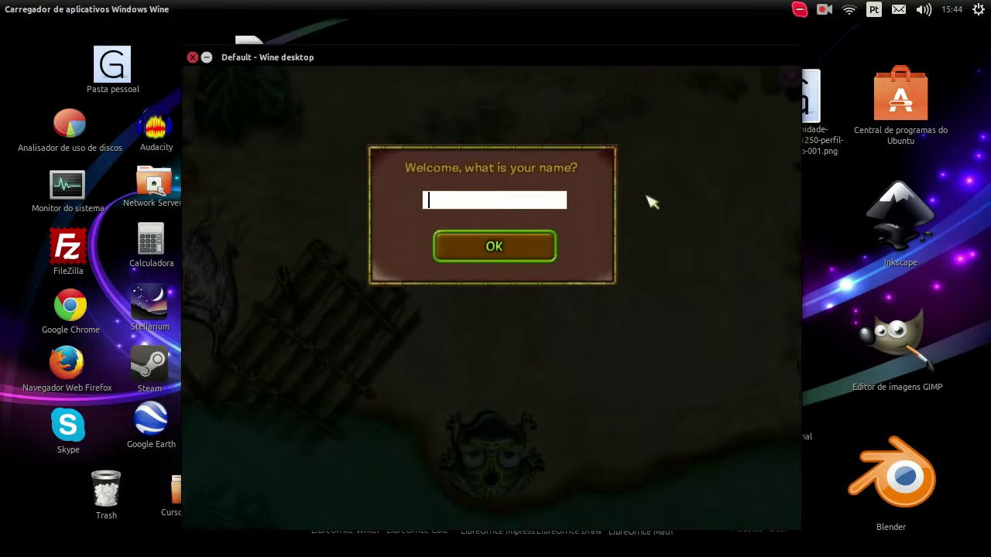
{"action": "mouse_move", "coordinate": [658, 177]}
{"action": "left_mouse_down"}
{"action": "mouse_move", "coordinate": [670, 181]}
{"action": "mouse_move", "coordinate": [537, 190]}
{"action": "mouse_move", "coordinate": [876, 142]}
{"action": "mouse_move", "coordinate": [636, 124]}
{"action": "mouse_move", "coordinate": [657, 178]}
{"action": "mouse_move", "coordinate": [656, 168]}
{"action": "left_mouse_up"}
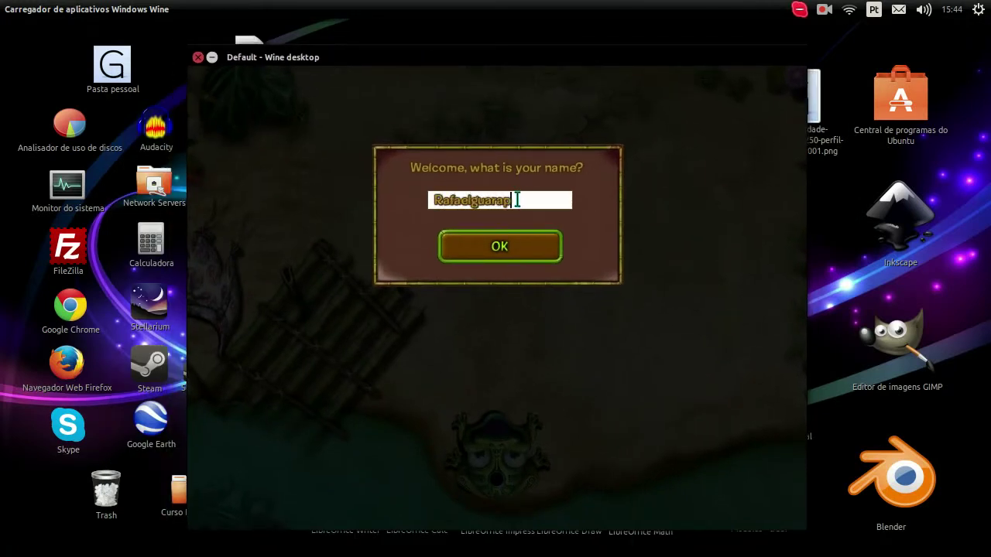
{"action": "left_click", "coordinate": [534, 259]}
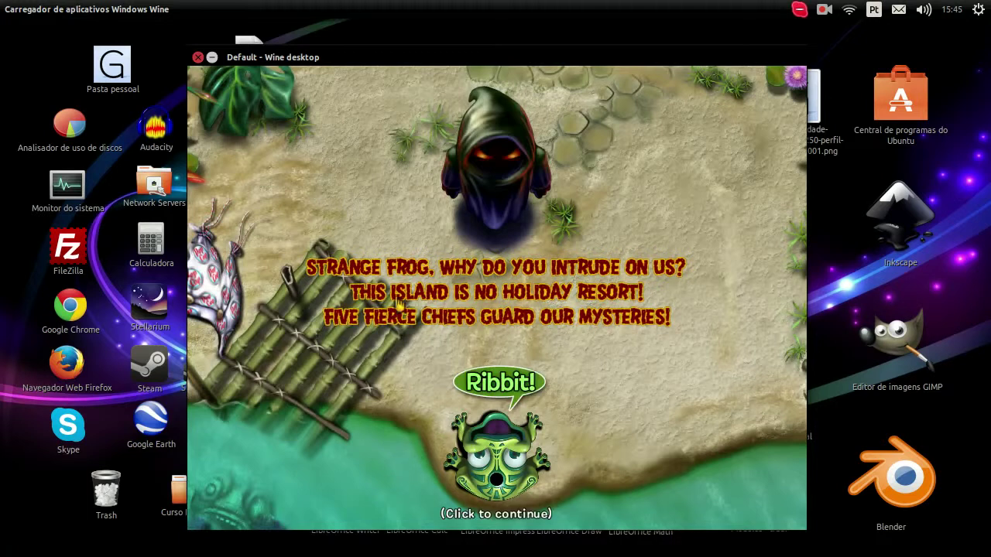
- Continue past the game's intro dialogue and enter the Jungle of Mystery from the island map
{"action": "left_click", "coordinate": [518, 457]}
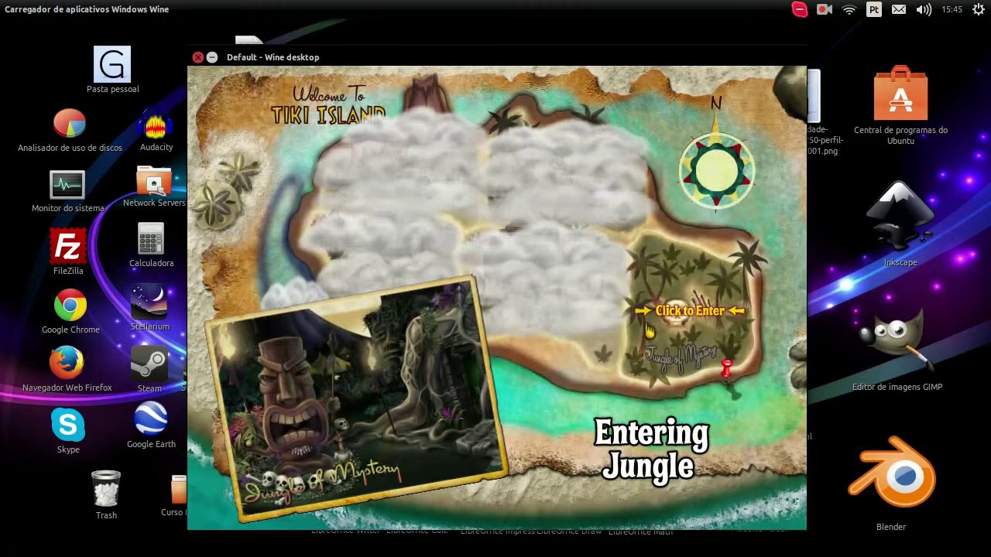
{"action": "left_click", "coordinate": [727, 312]}
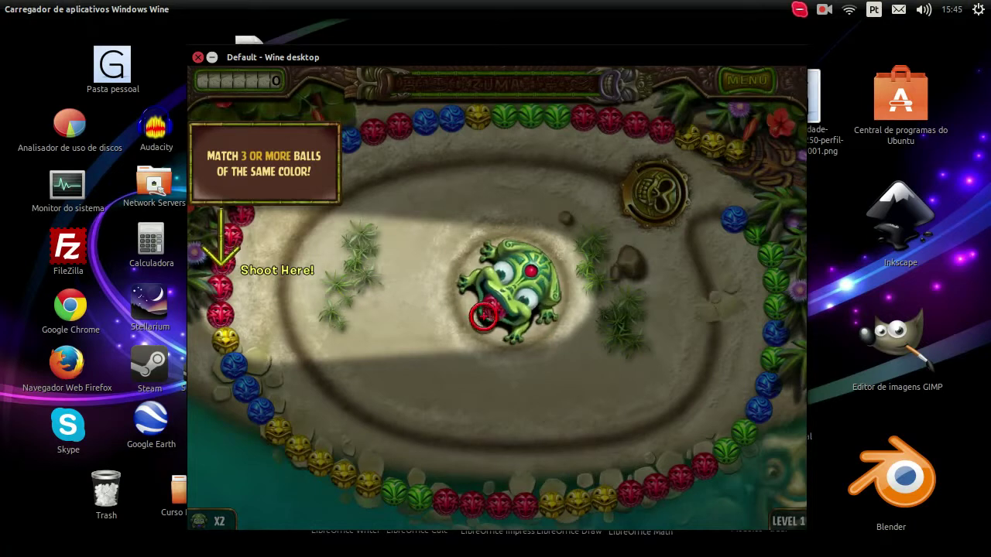
- Play level 1 by shooting balls at groups of the same colour, dismissing the Zuma bar hint on the way
{"action": "left_click", "coordinate": [309, 290]}
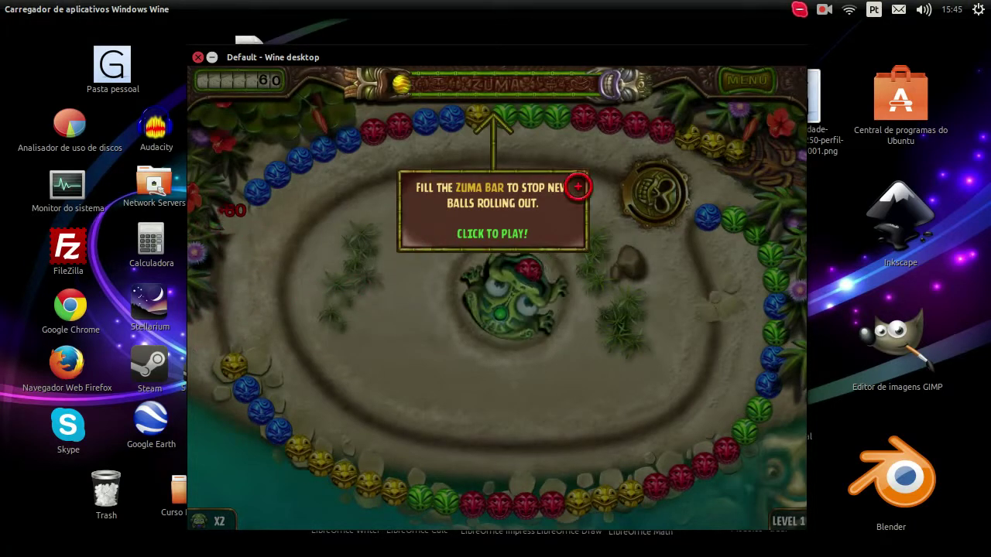
{"action": "left_click", "coordinate": [592, 159]}
{"action": "left_click", "coordinate": [592, 159]}
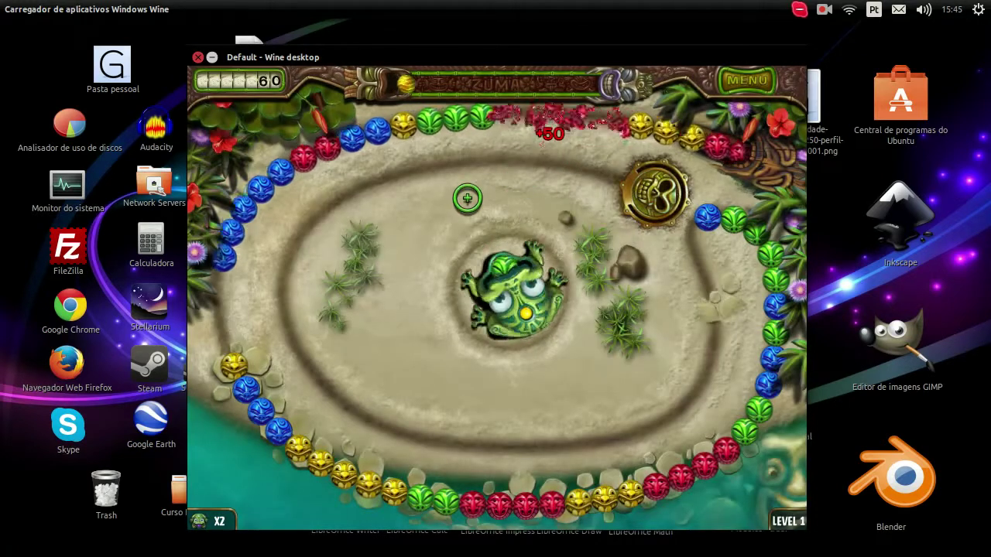
{"action": "left_click", "coordinate": [496, 175]}
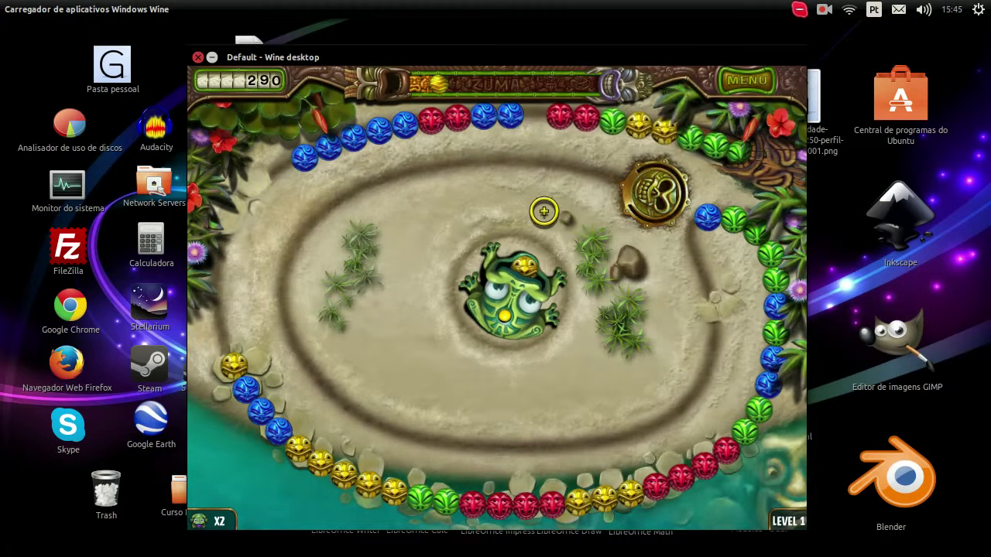
{"action": "left_click", "coordinate": [393, 398]}
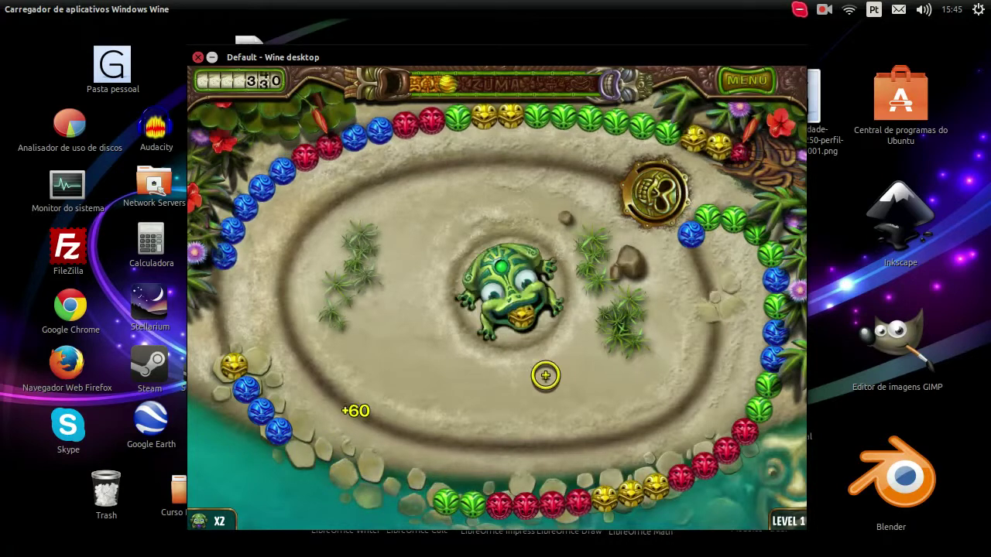
- Continue level 1 of Zuma's Revenge by firing the frog's balls at matching colours in the advancing chain
{"action": "left_click", "coordinate": [470, 223]}
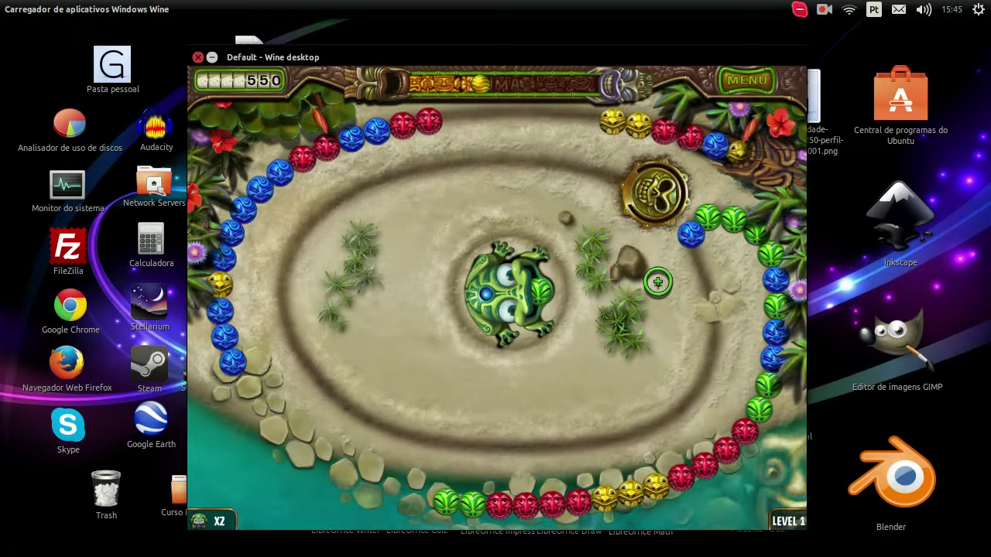
{"action": "left_click", "coordinate": [753, 404]}
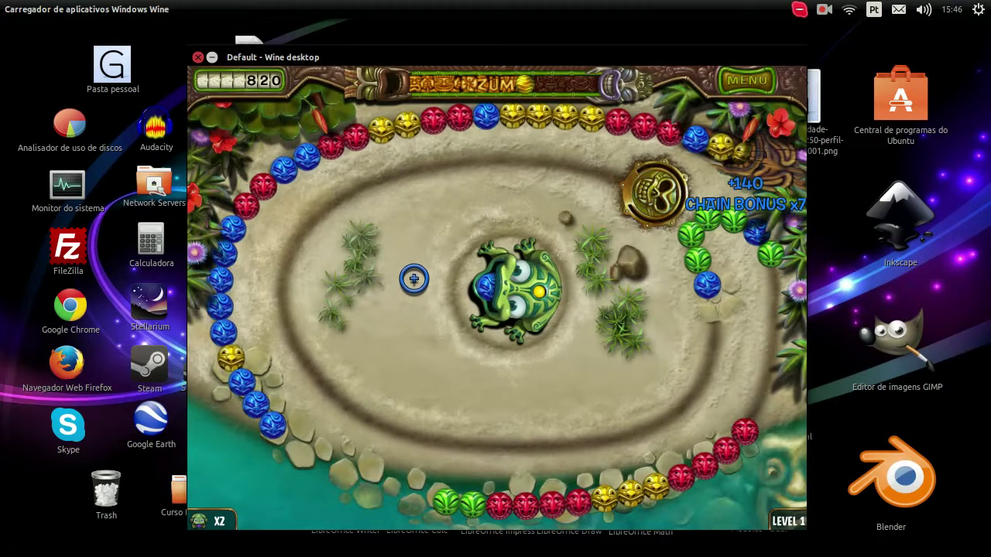
{"action": "left_click", "coordinate": [334, 417]}
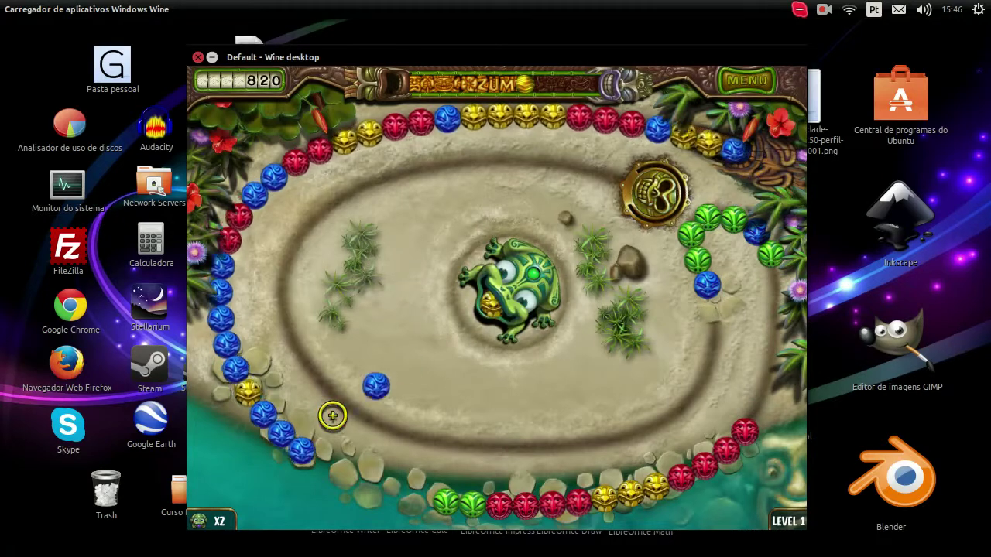
{"action": "left_click", "coordinate": [344, 363]}
{"action": "left_click", "coordinate": [361, 414]}
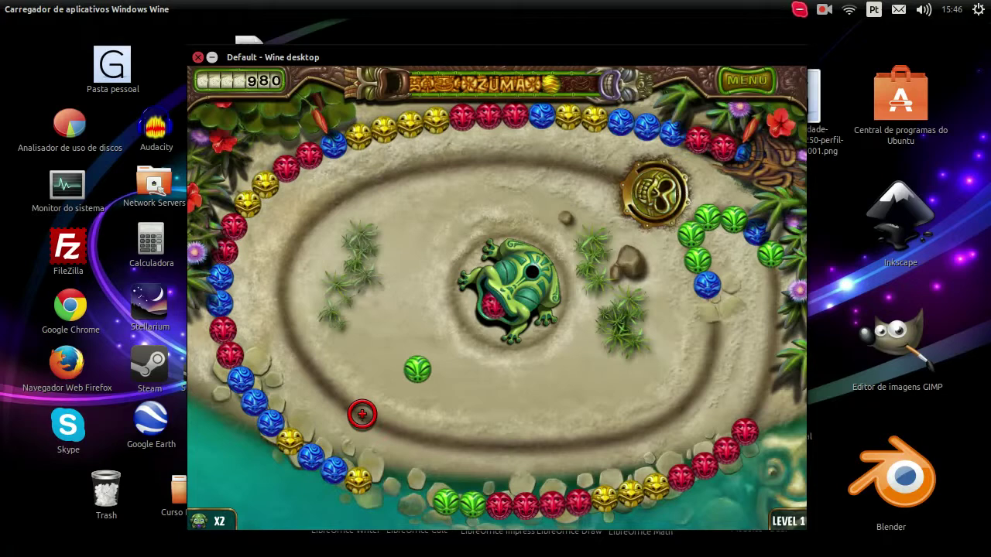
{"action": "left_click", "coordinate": [361, 414]}
{"action": "left_click", "coordinate": [361, 414]}
{"action": "left_click", "coordinate": [362, 414]}
{"action": "left_click", "coordinate": [362, 414]}
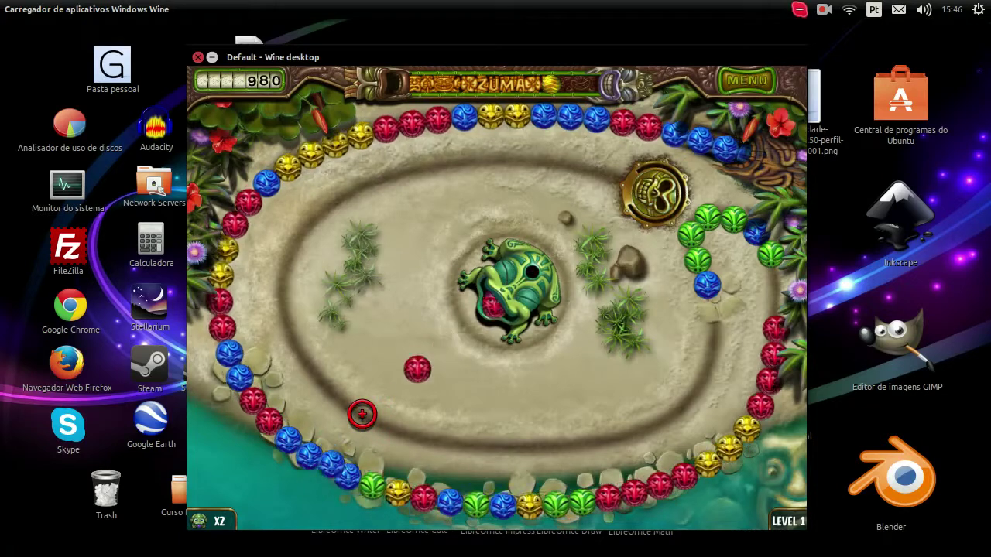
{"action": "left_click", "coordinate": [361, 414]}
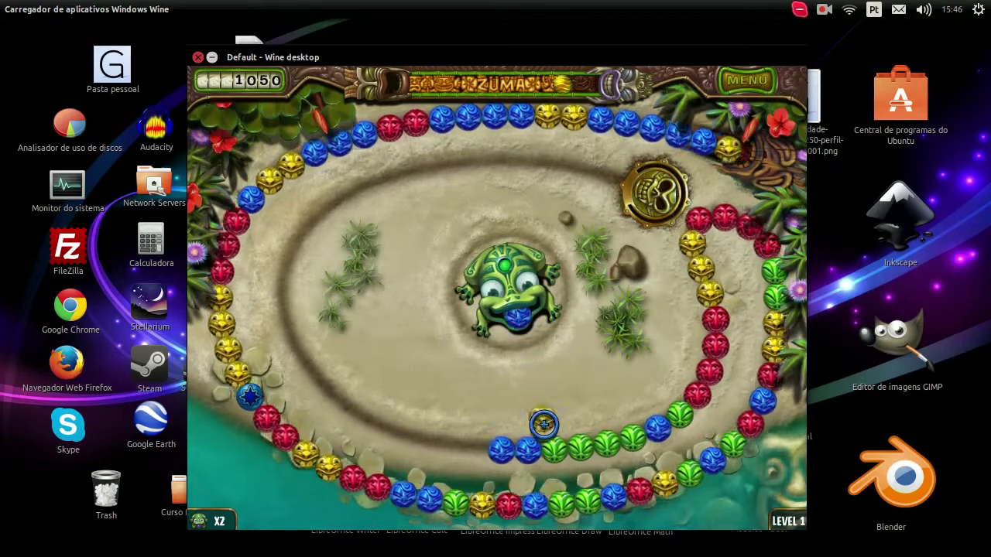
{"action": "left_click", "coordinate": [543, 424]}
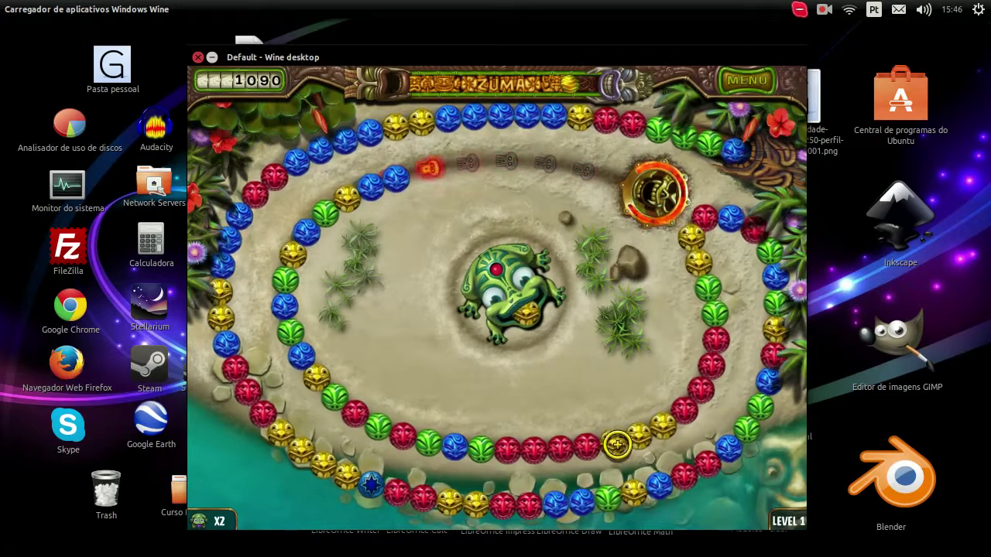
{"action": "left_click", "coordinate": [670, 400]}
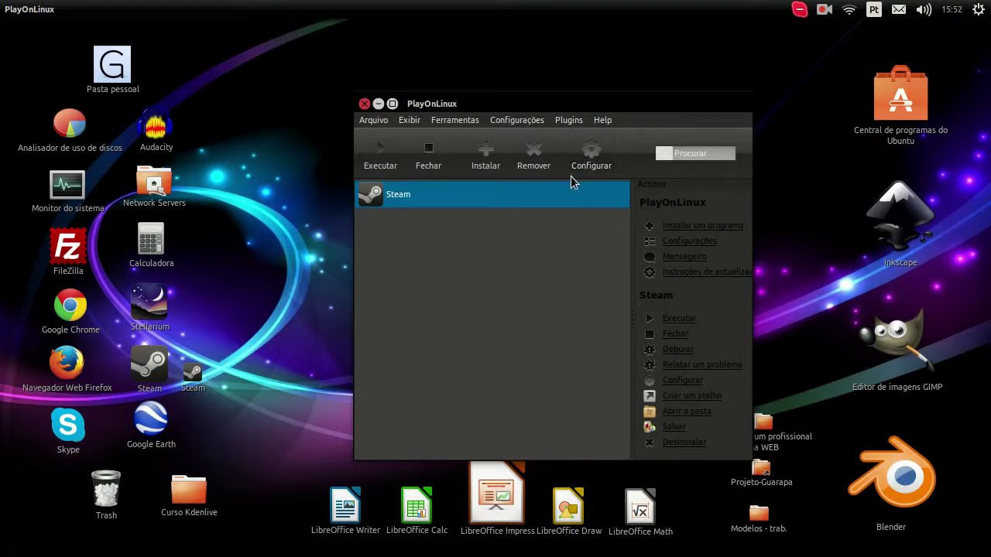
- Review the Wine tools in the Steam entry's configuration, including the Windows reboot and virtual drive repair, and close it
{"action": "left_click", "coordinate": [593, 165]}
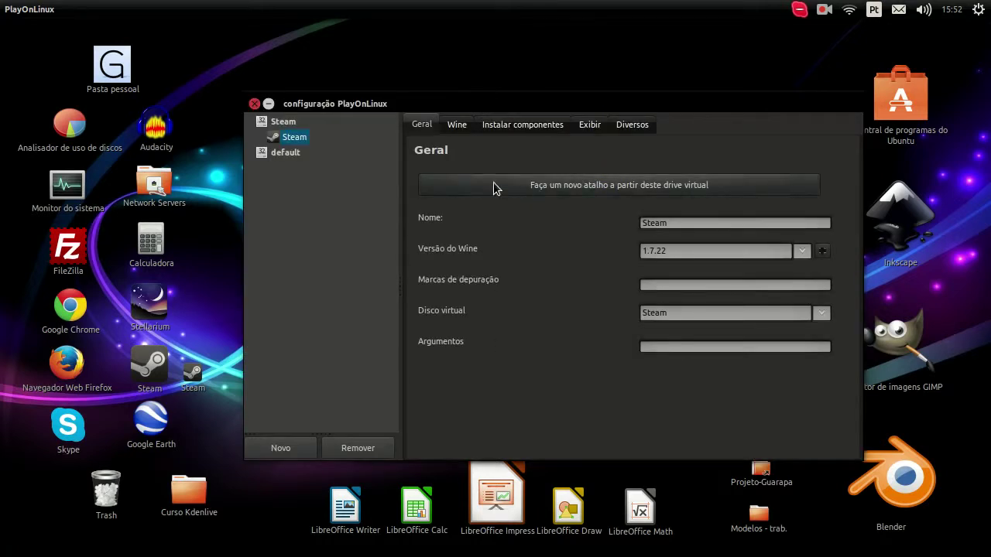
{"action": "left_click", "coordinate": [459, 130]}
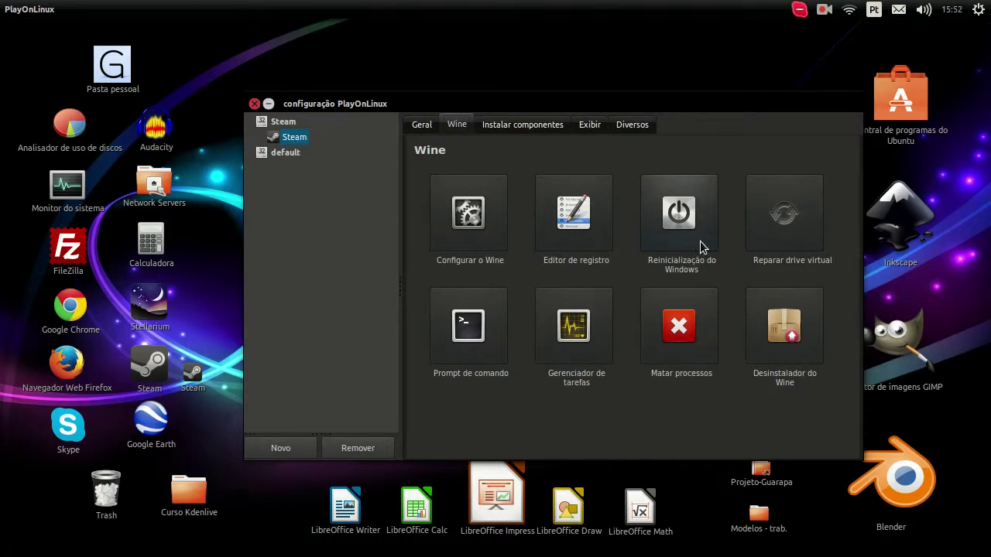
{"action": "left_click", "coordinate": [789, 239]}
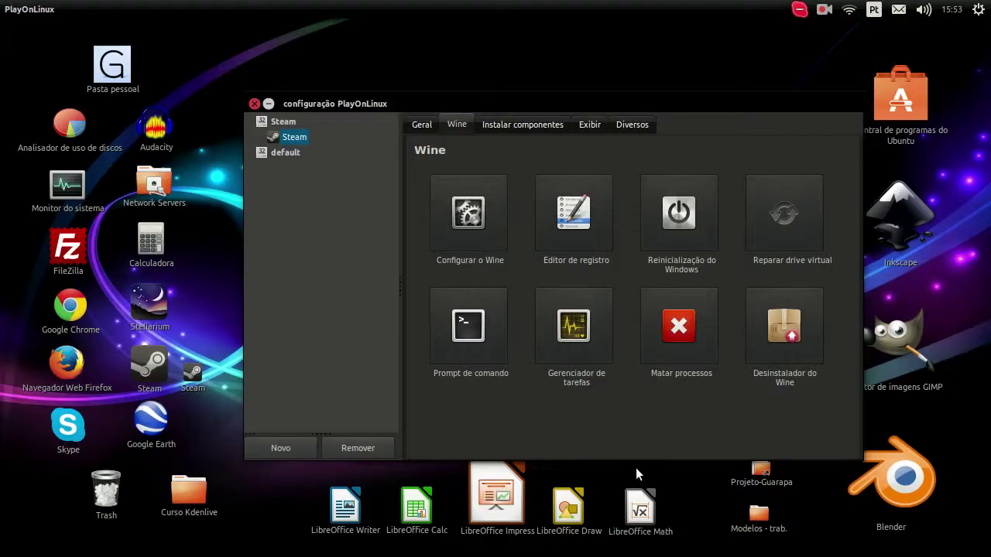
{"action": "left_click", "coordinate": [691, 235]}
{"action": "left_click", "coordinate": [254, 103]}
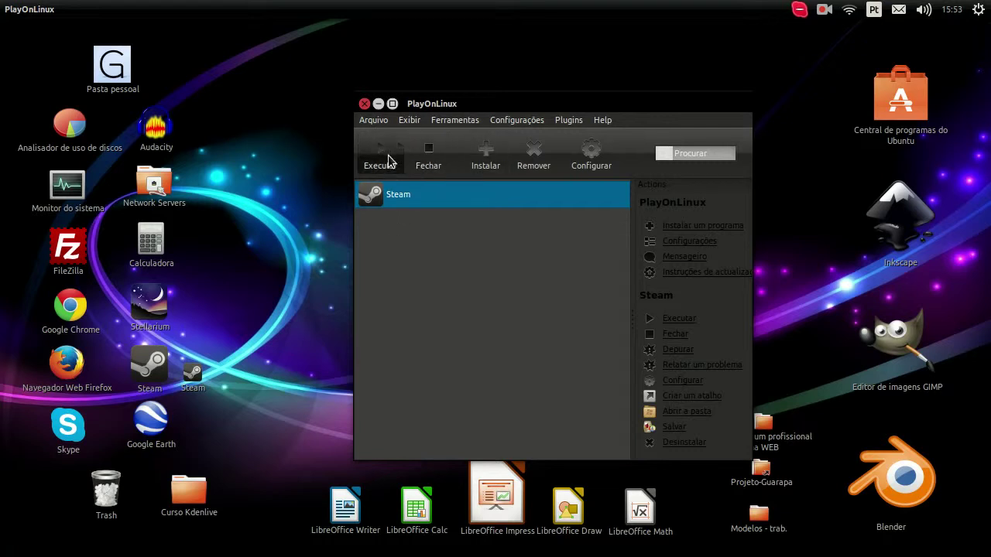
- Open the Wine configuration of the Steam entry, browse the available Windows versions, and close it with Windows 7 kept
{"action": "right_click", "coordinate": [385, 199]}
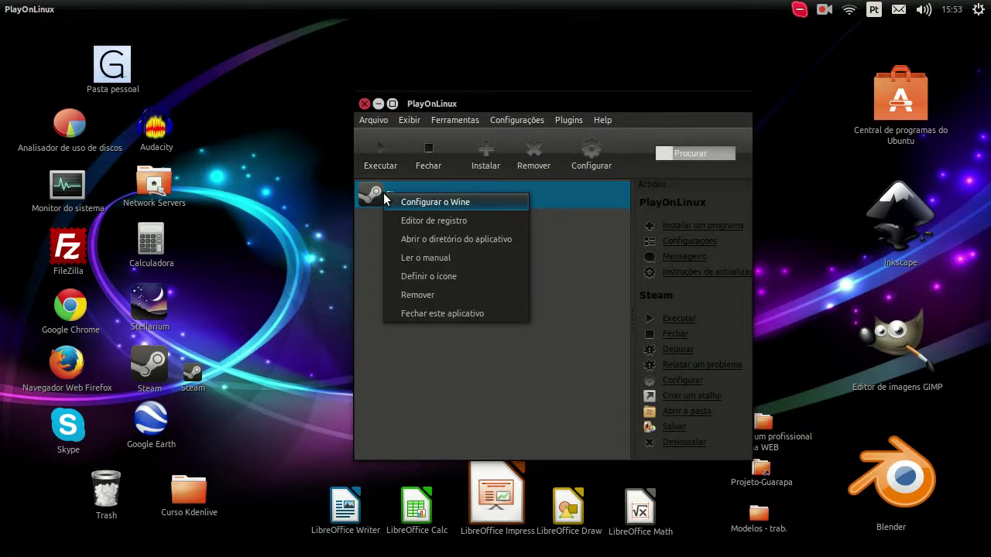
{"action": "left_click", "coordinate": [439, 200]}
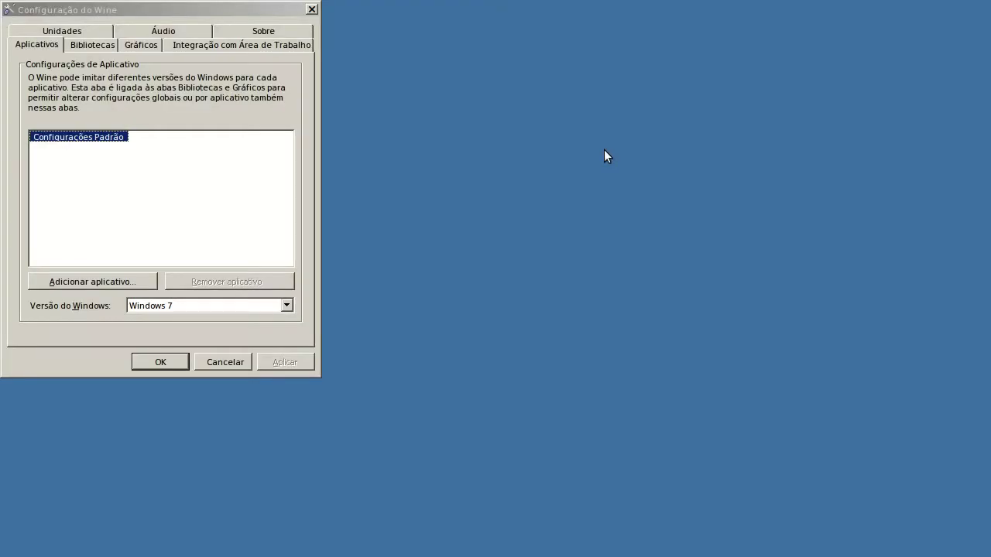
{"action": "left_click", "coordinate": [146, 308]}
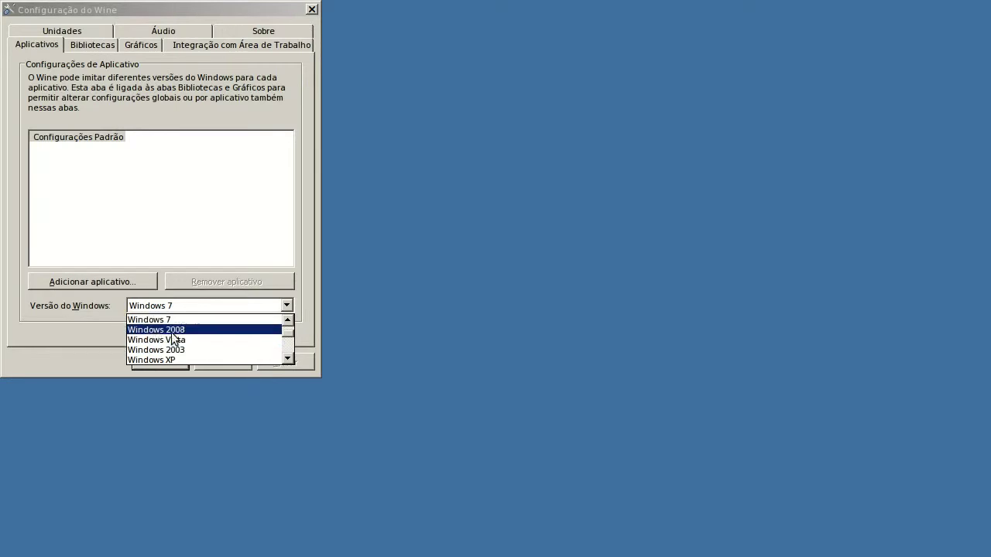
{"action": "scroll", "coordinate": [198, 340], "scroll_direction": "down", "scroll_amount": 1}
{"action": "scroll", "coordinate": [198, 340], "scroll_direction": "up", "scroll_amount": 2}
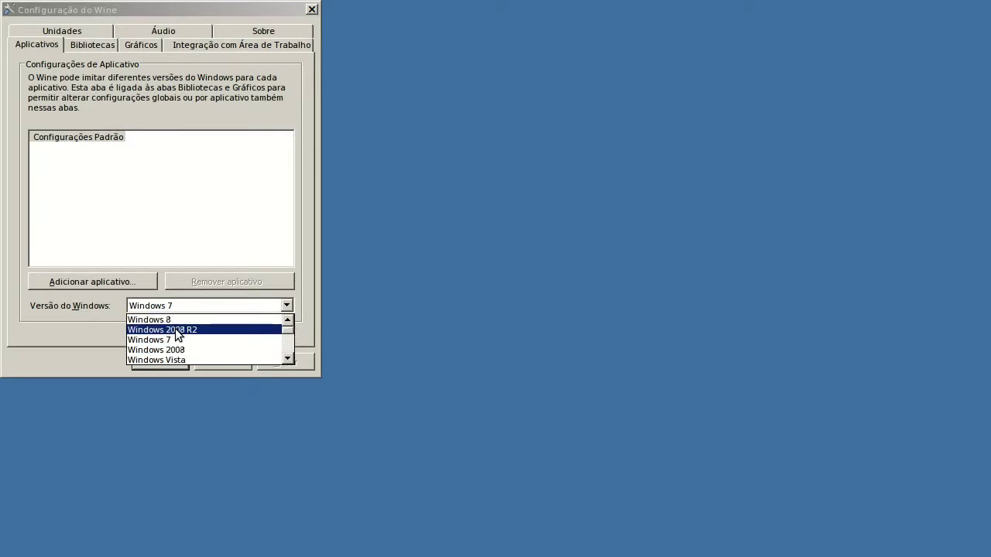
{"action": "scroll", "coordinate": [202, 345], "scroll_direction": "down", "scroll_amount": 3}
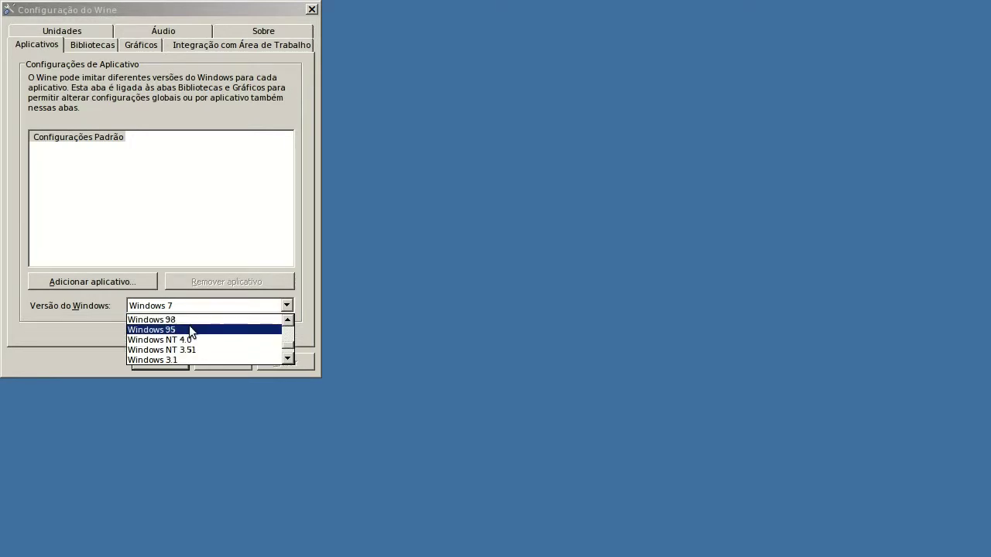
{"action": "scroll", "coordinate": [189, 333], "scroll_direction": "down", "scroll_amount": 1}
{"action": "scroll", "coordinate": [191, 348], "scroll_direction": "up", "scroll_amount": 4}
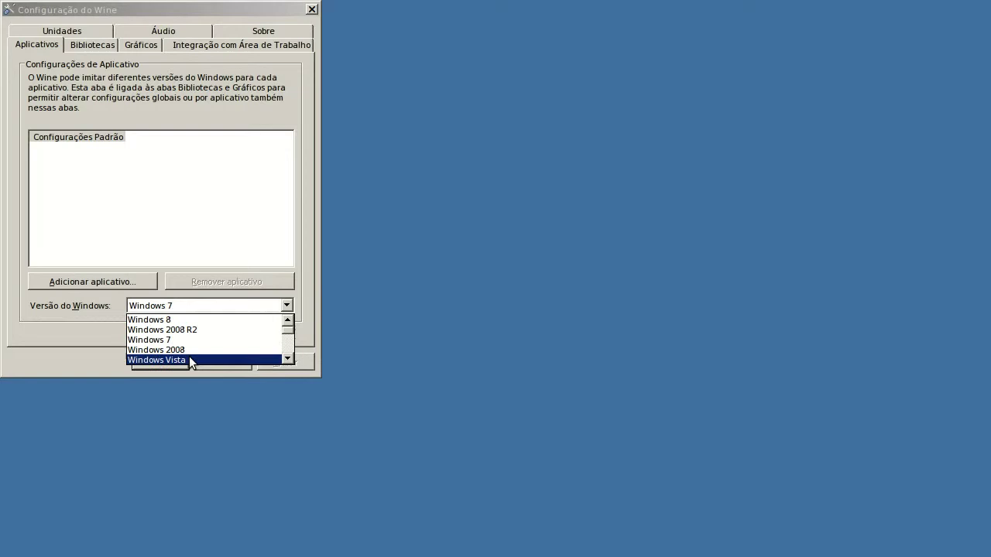
{"action": "left_click", "coordinate": [148, 306]}
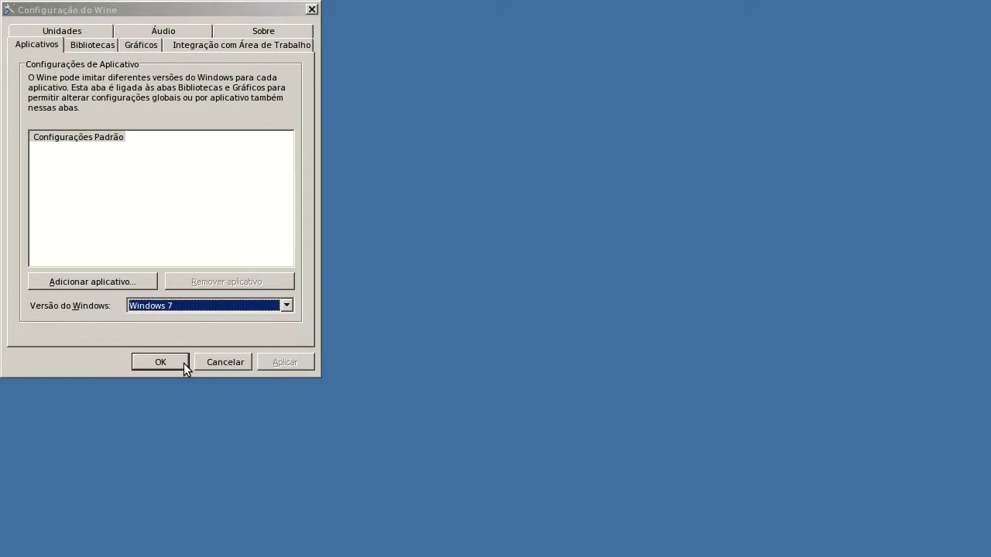
{"action": "left_click", "coordinate": [311, 9]}
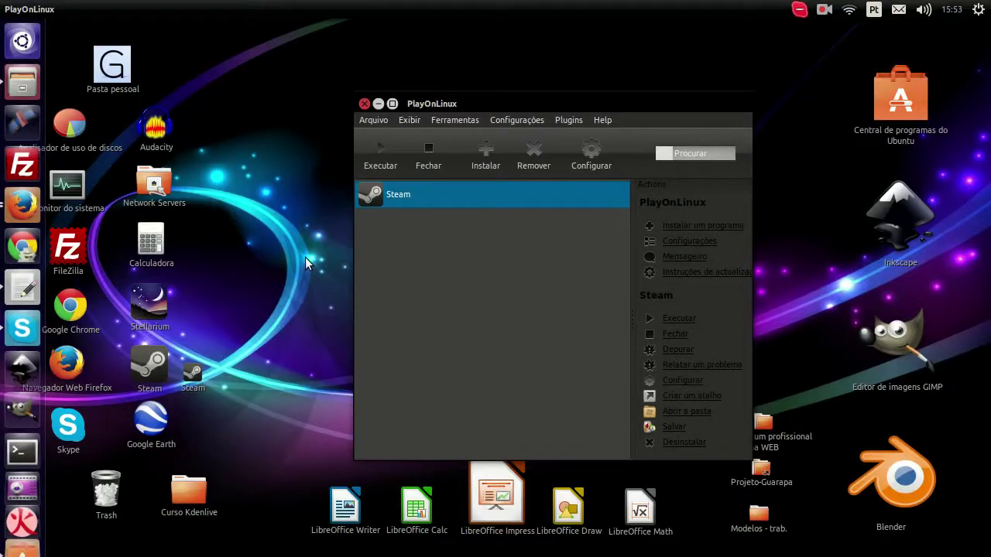
{"action": "right_click", "coordinate": [439, 198]}
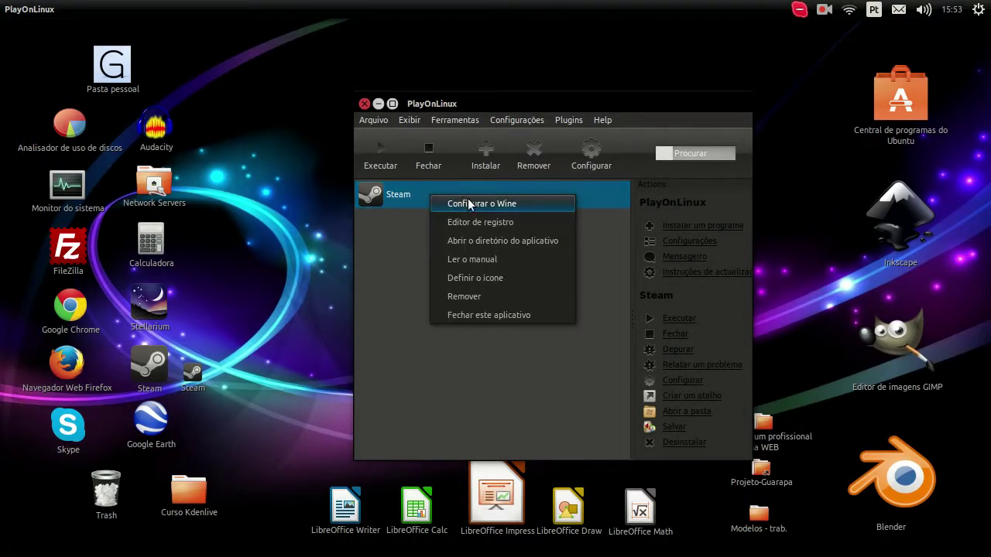
{"action": "left_click", "coordinate": [469, 204]}
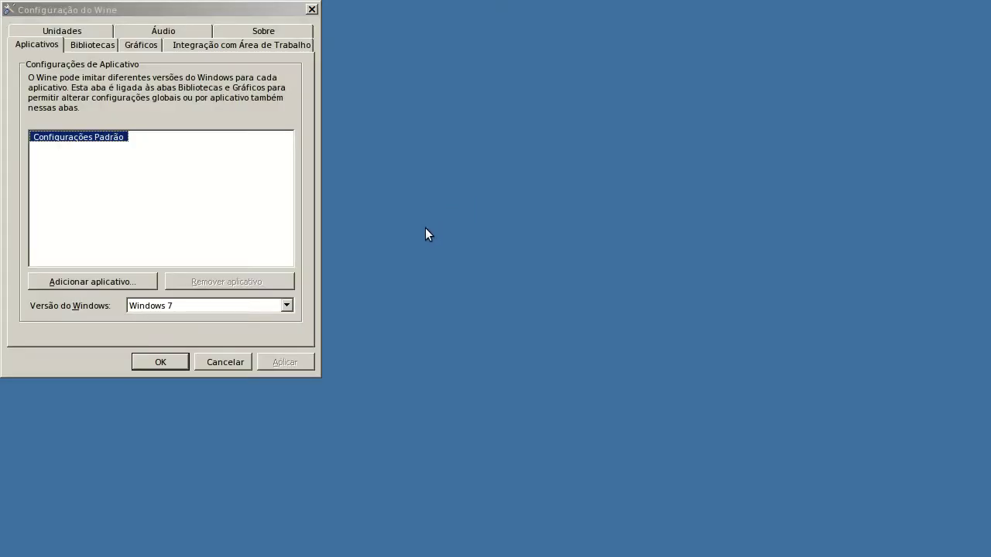
{"action": "left_click", "coordinate": [201, 361]}
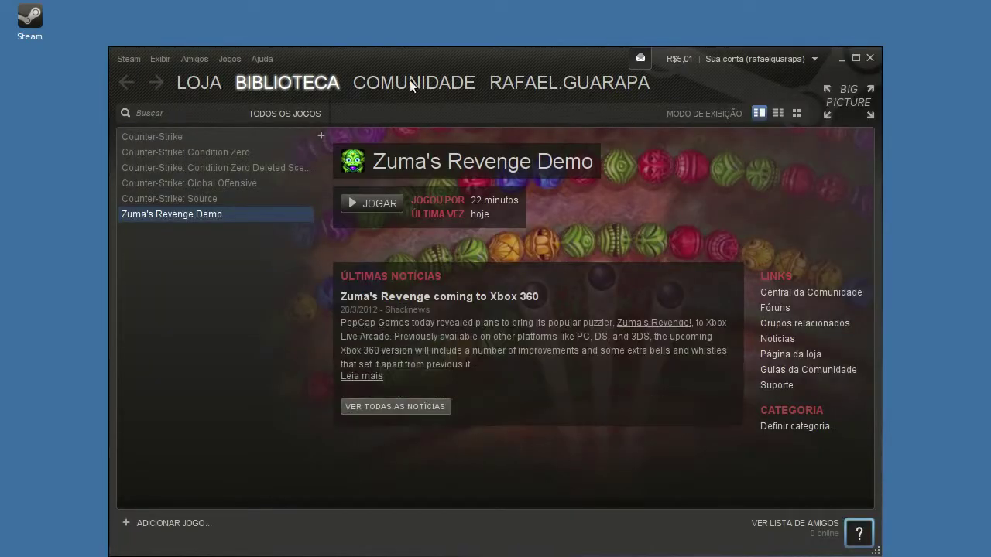
- Reposition the Steam and demo windows, try to start Zuma's Revenge Demo, and close Steam after dismissing the error
{"action": "left_click_drag", "start_coordinate": [444, 54], "coordinate": [433, 29]}
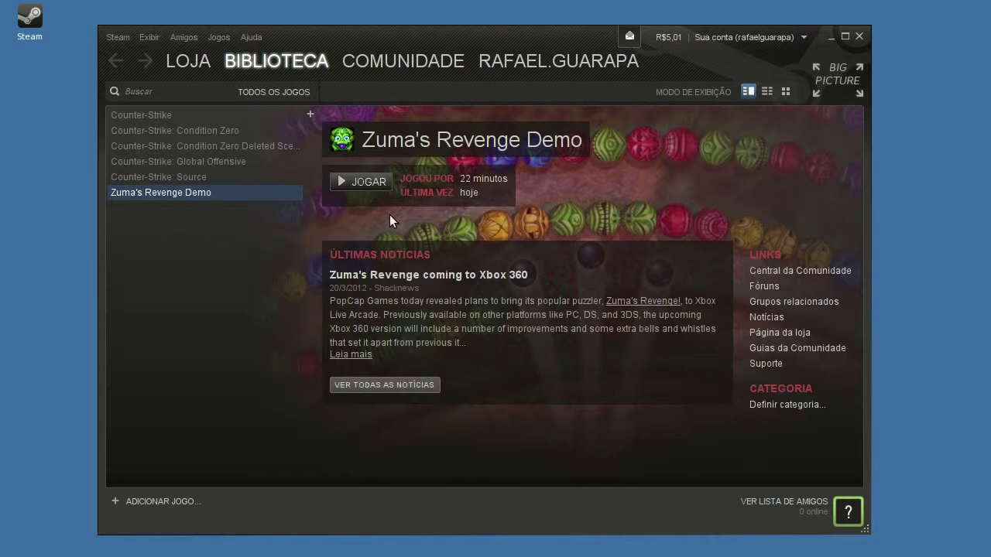
{"action": "left_click_drag", "start_coordinate": [453, 277], "coordinate": [410, 206]}
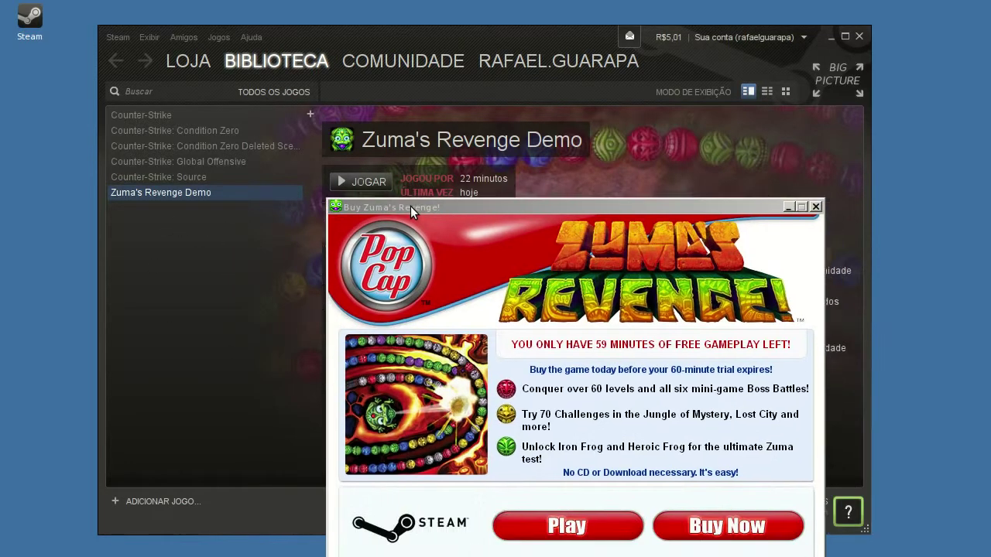
{"action": "left_click", "coordinate": [537, 429]}
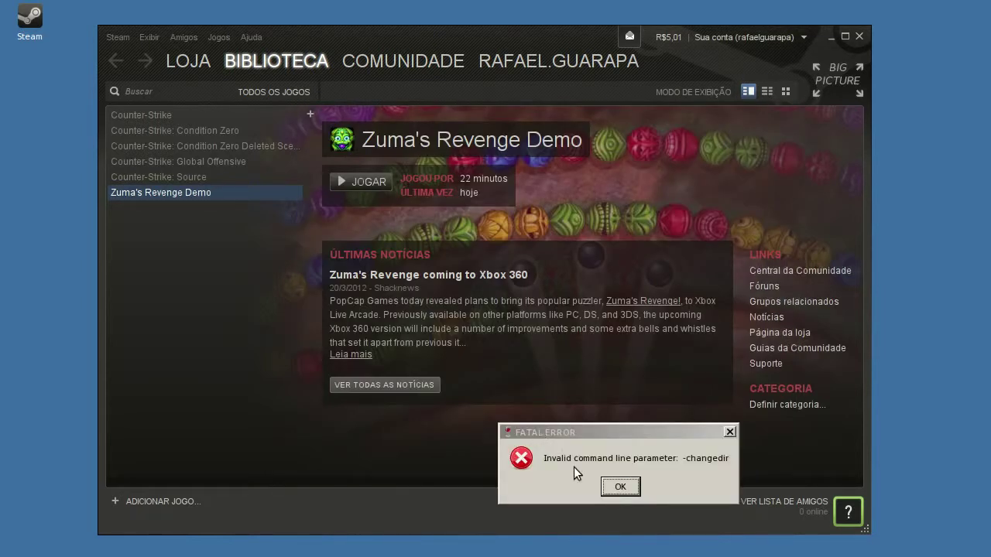
{"action": "left_click", "coordinate": [616, 489]}
{"action": "left_click", "coordinate": [862, 41]}
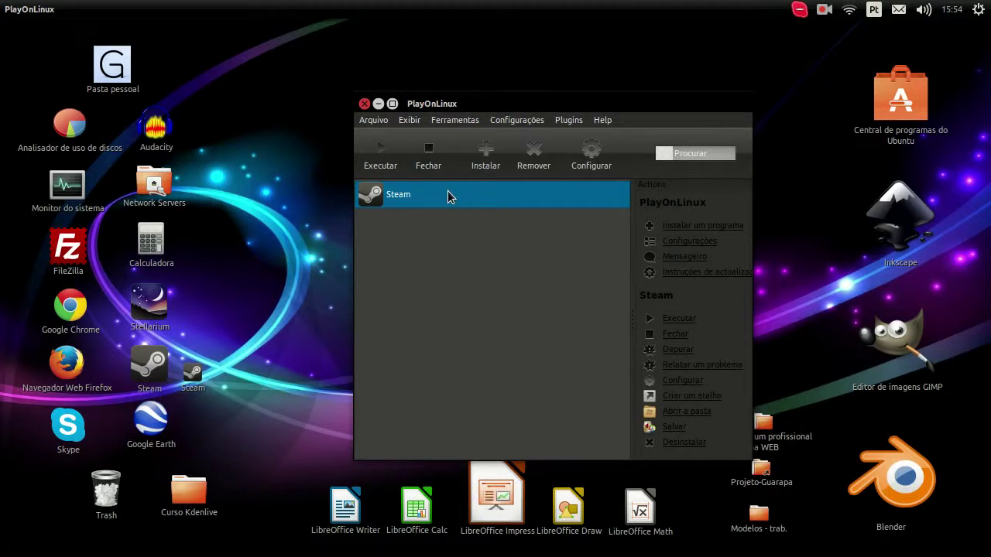
- Set the virtual desktop size to 1280 x 720 in the Wine graphics settings of the Steam entry and accept the change
{"action": "right_click", "coordinate": [447, 195]}
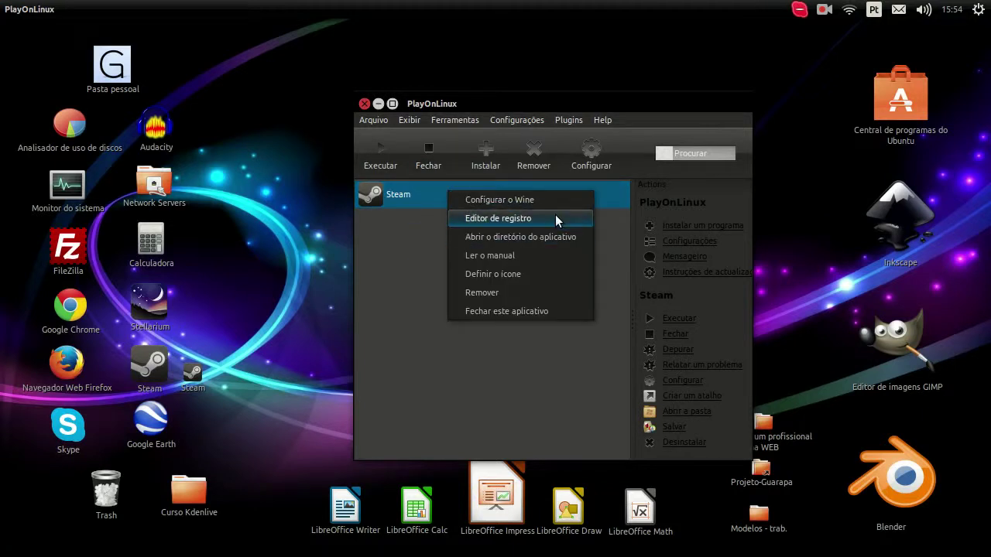
{"action": "left_click", "coordinate": [497, 200]}
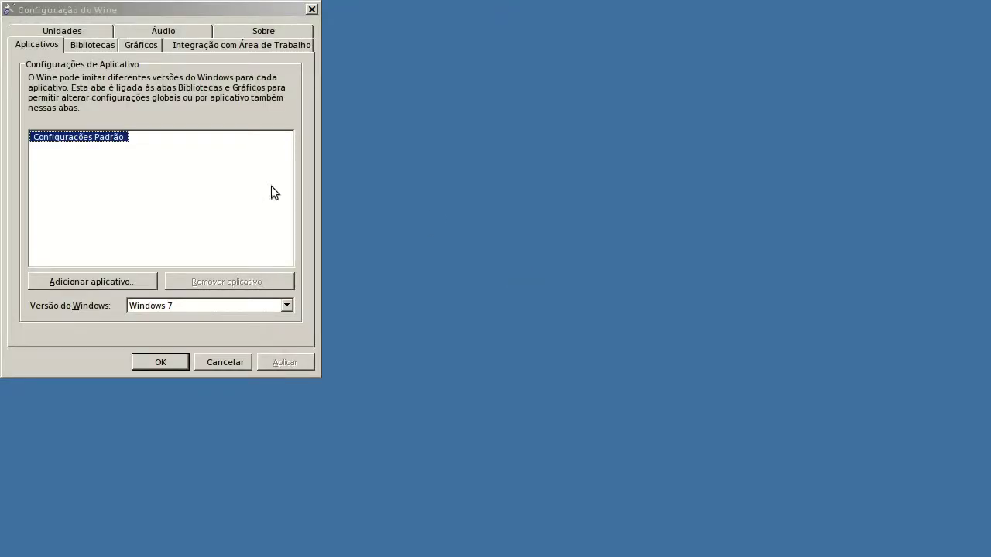
{"action": "left_click", "coordinate": [151, 45]}
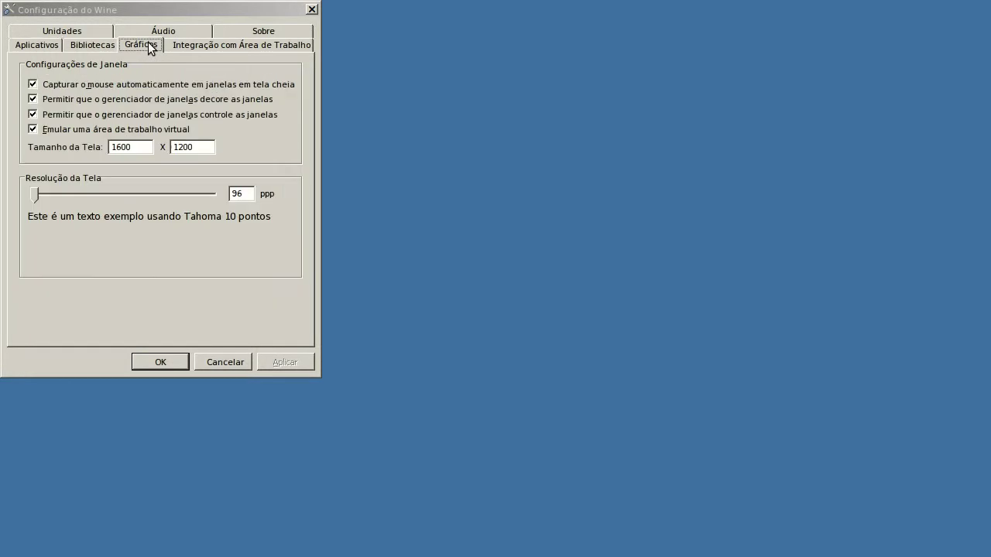
{"action": "left_click_drag", "start_coordinate": [142, 146], "coordinate": [96, 130]}
{"action": "left_click_drag", "start_coordinate": [199, 152], "coordinate": [159, 143]}
{"action": "type", "text": "720"}
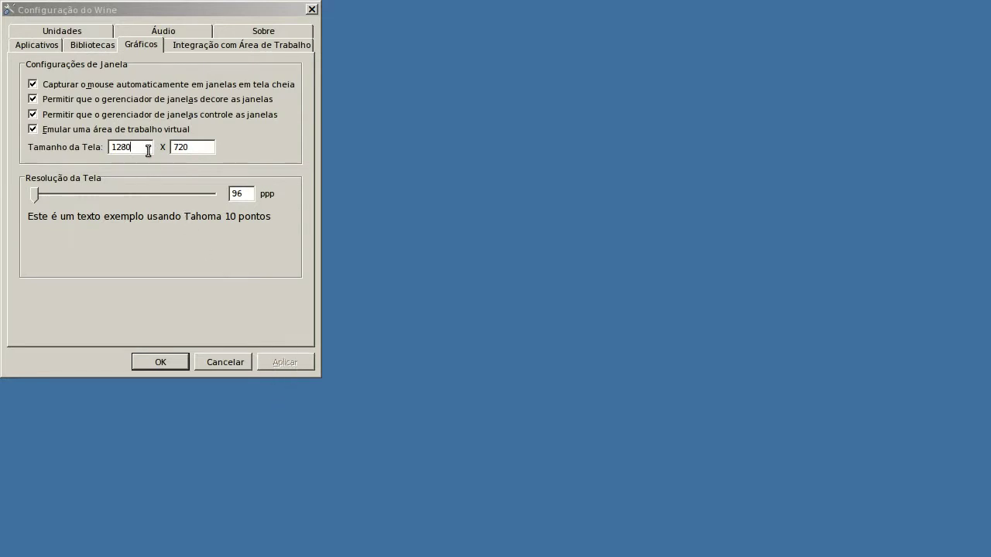
{"action": "left_click", "coordinate": [128, 141]}
{"action": "left_click", "coordinate": [162, 364]}
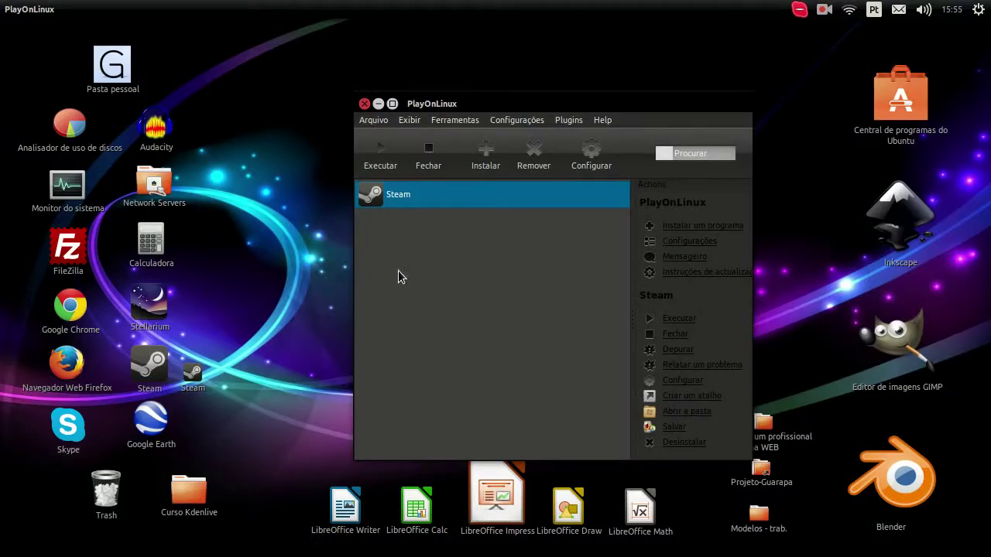
- Check the monitor's resolution in the Ubuntu system settings and close them
{"action": "left_click", "coordinate": [382, 163]}
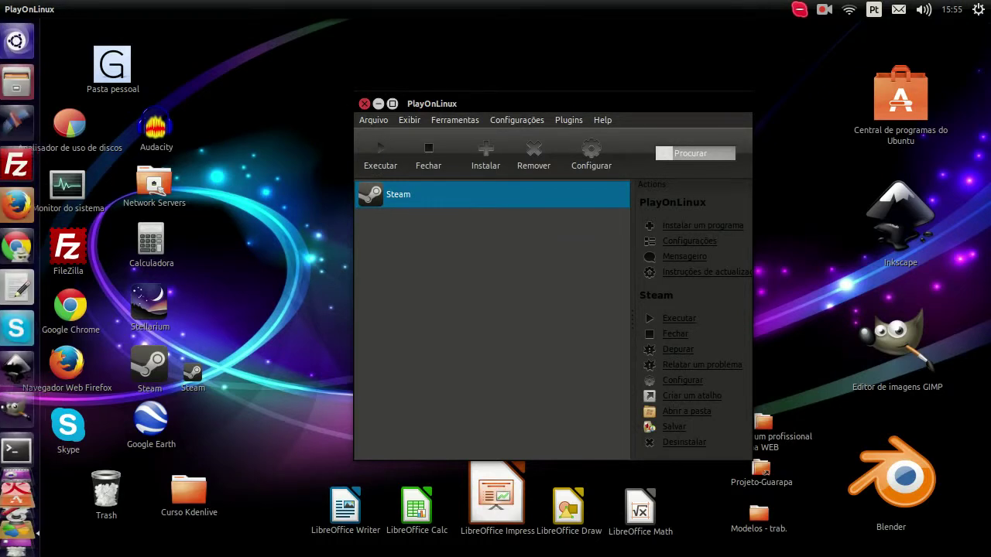
{"action": "left_click", "coordinate": [980, 9]}
{"action": "left_click", "coordinate": [383, 70]}
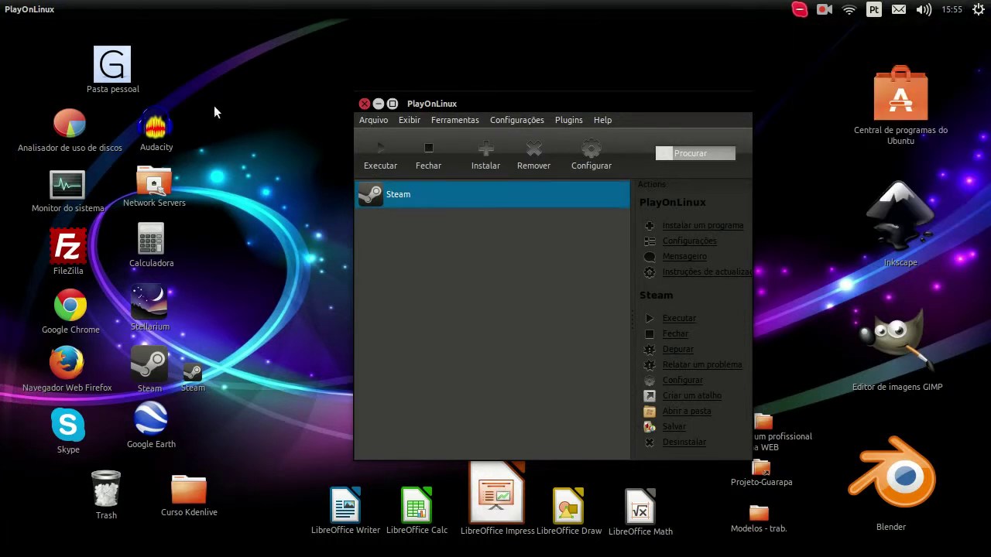
{"action": "right_click", "coordinate": [219, 154]}
{"action": "left_click", "coordinate": [215, 136]}
{"action": "mouse_move", "coordinate": [3, 222]}
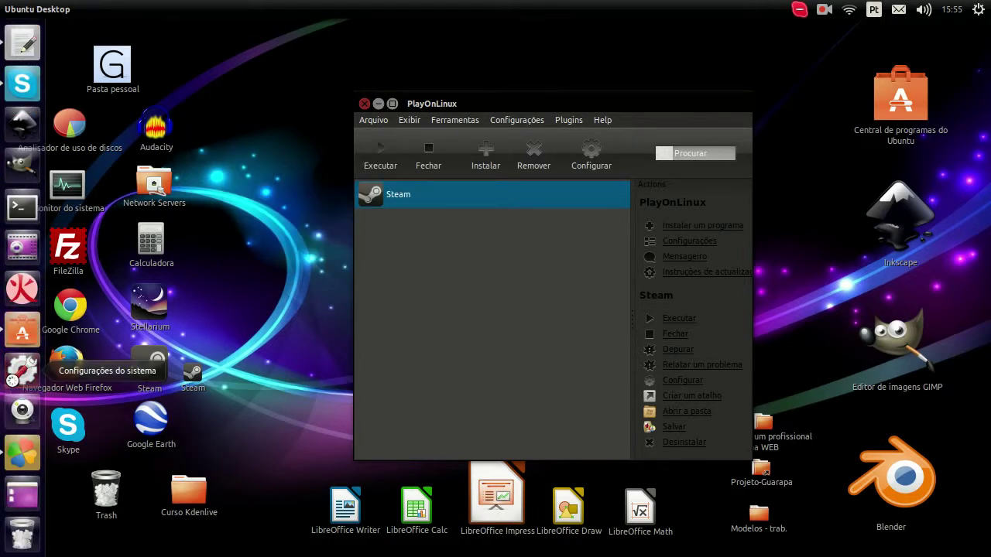
{"action": "left_click", "coordinate": [13, 375]}
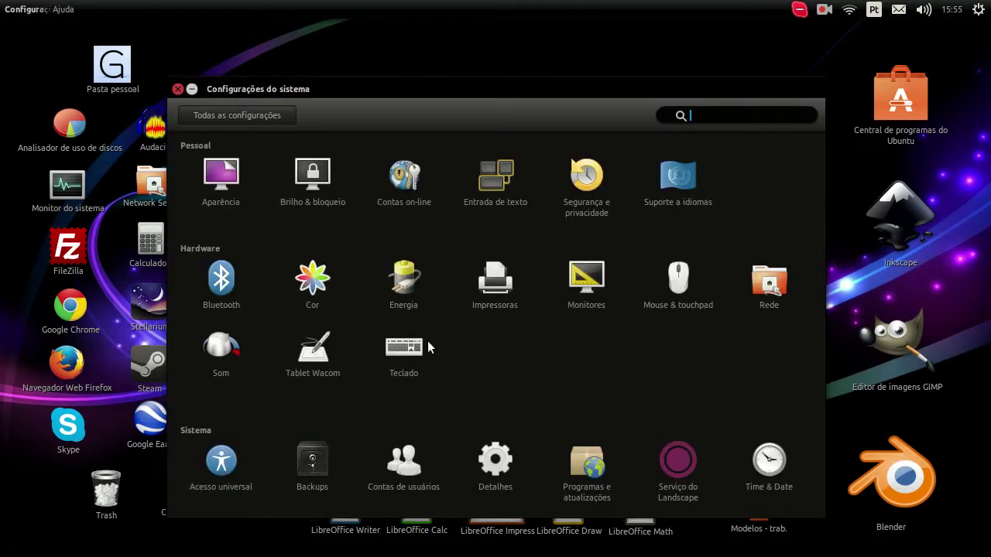
{"action": "left_click", "coordinate": [577, 308]}
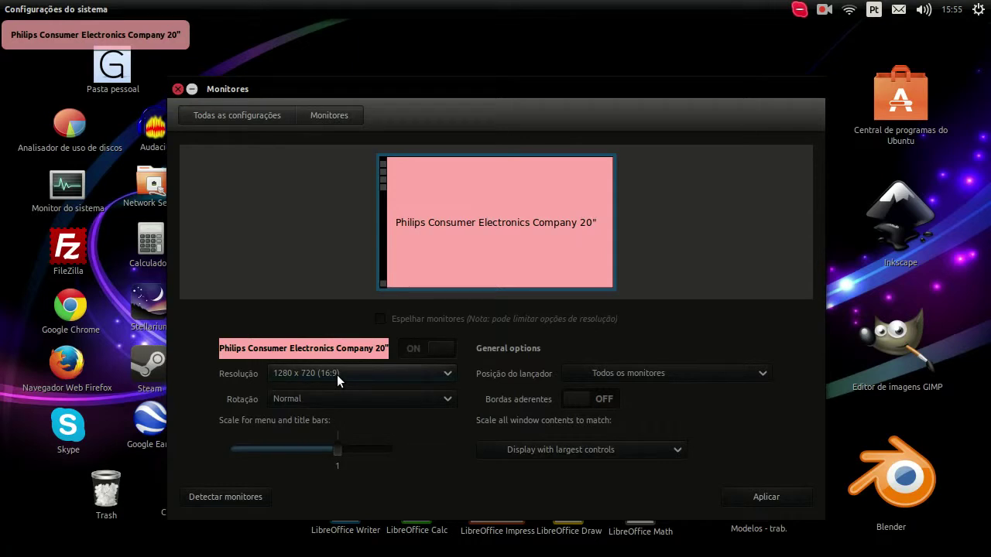
{"action": "left_click", "coordinate": [177, 89]}
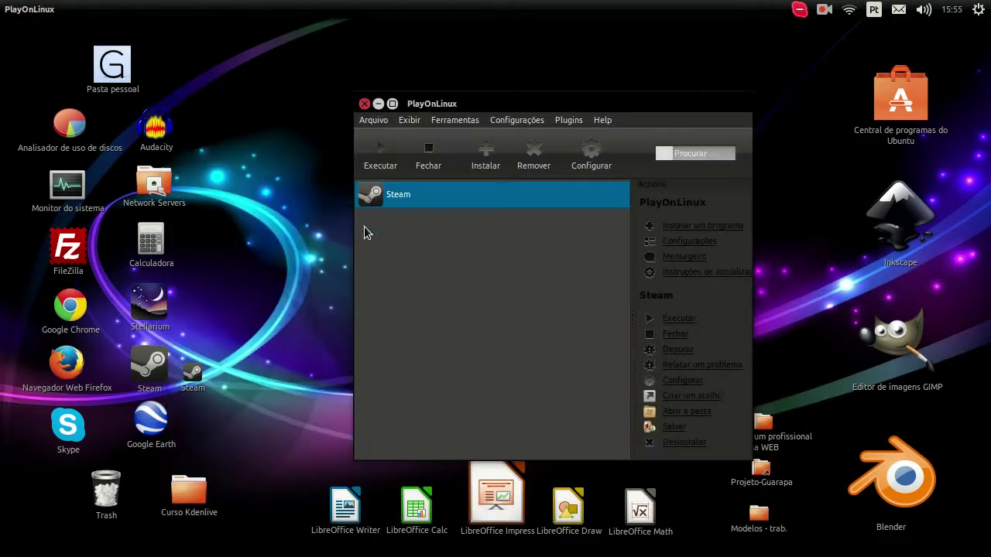
- Run Steam from PlayOnLinux, try to play Zuma's Revenge Demo, and close Steam after dismissing the error
{"action": "left_click", "coordinate": [378, 160]}
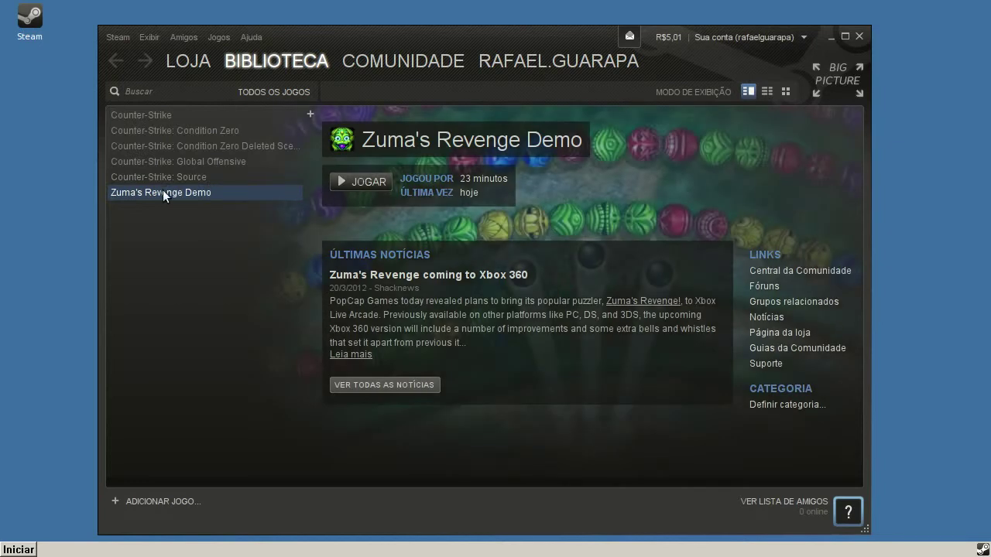
{"action": "left_click", "coordinate": [355, 181]}
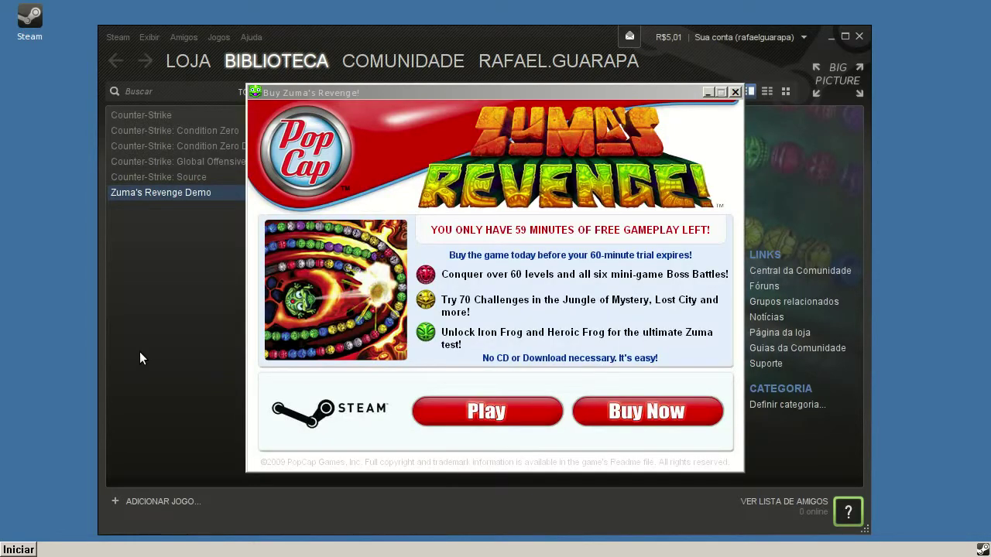
{"action": "left_click", "coordinate": [443, 404]}
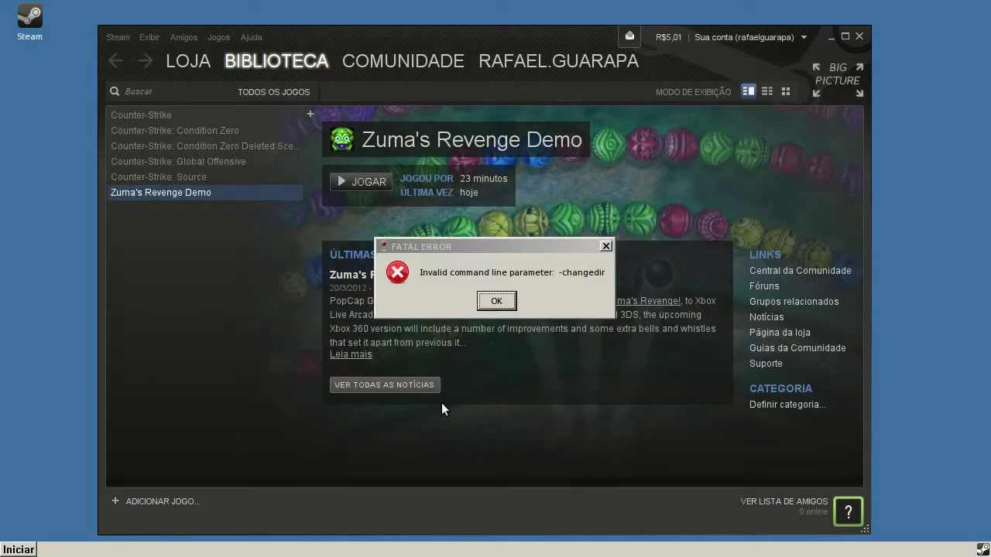
{"action": "left_click", "coordinate": [503, 301]}
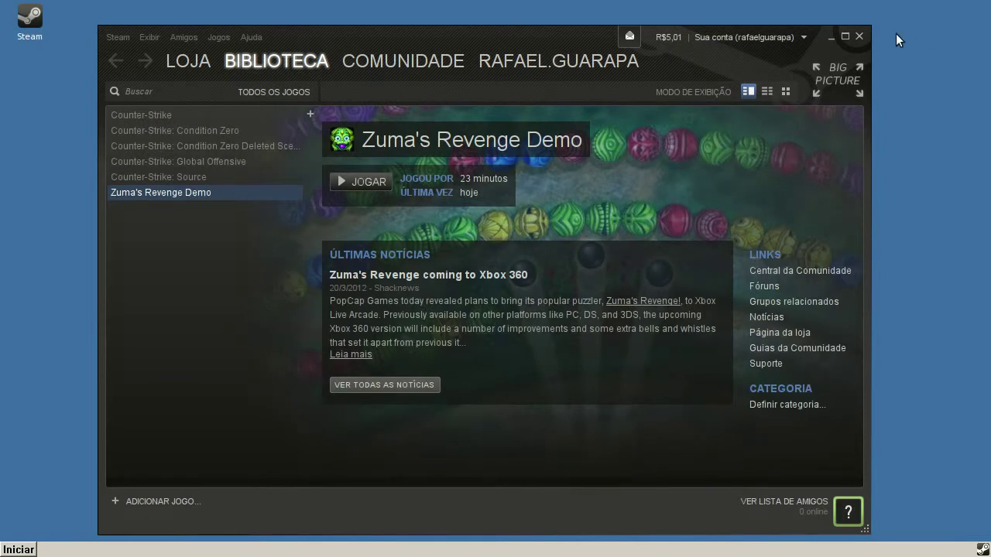
{"action": "left_click", "coordinate": [859, 36]}
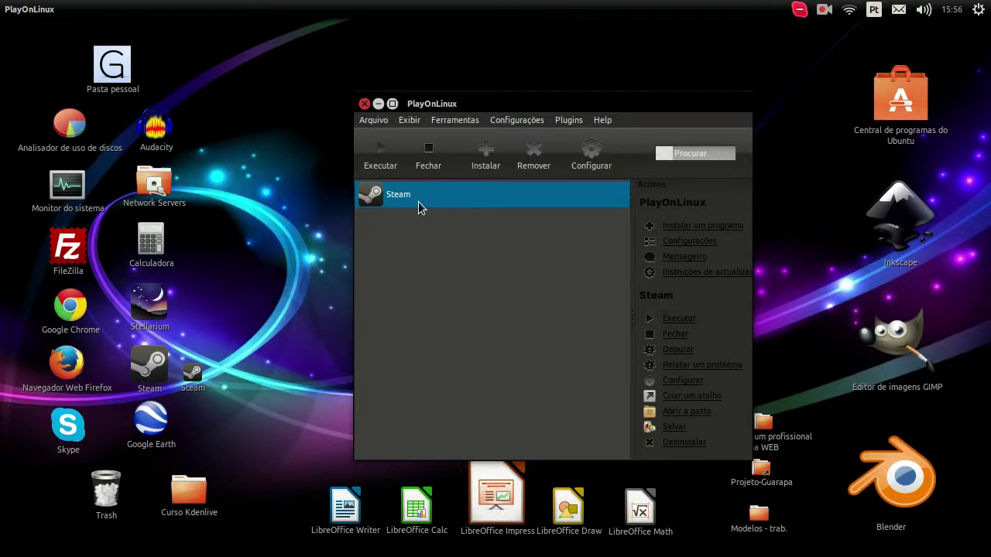
- Set the Windows version to Windows XP in the Steam entry's Wine configuration, review its library and graphics settings, and accept
{"action": "right_click", "coordinate": [419, 207]}
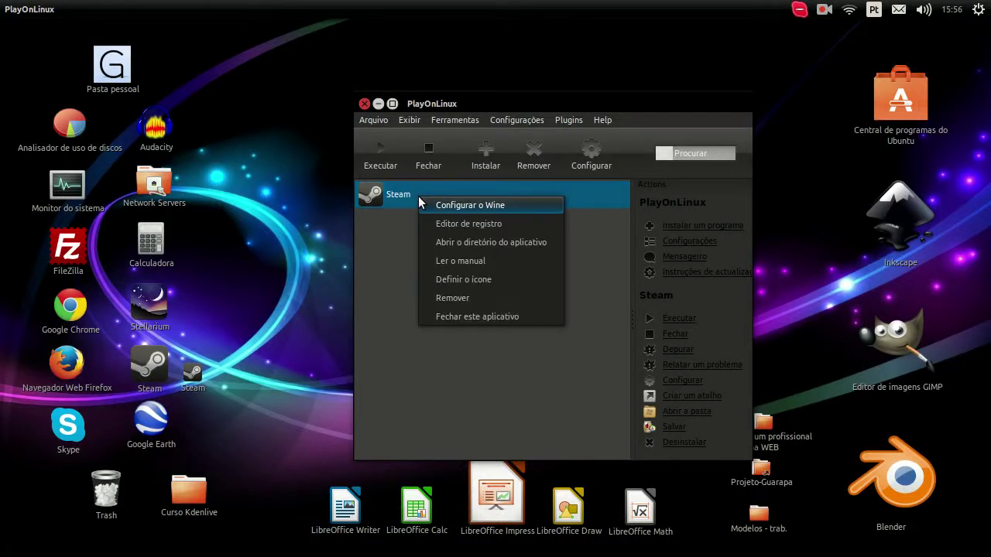
{"action": "left_click", "coordinate": [494, 206]}
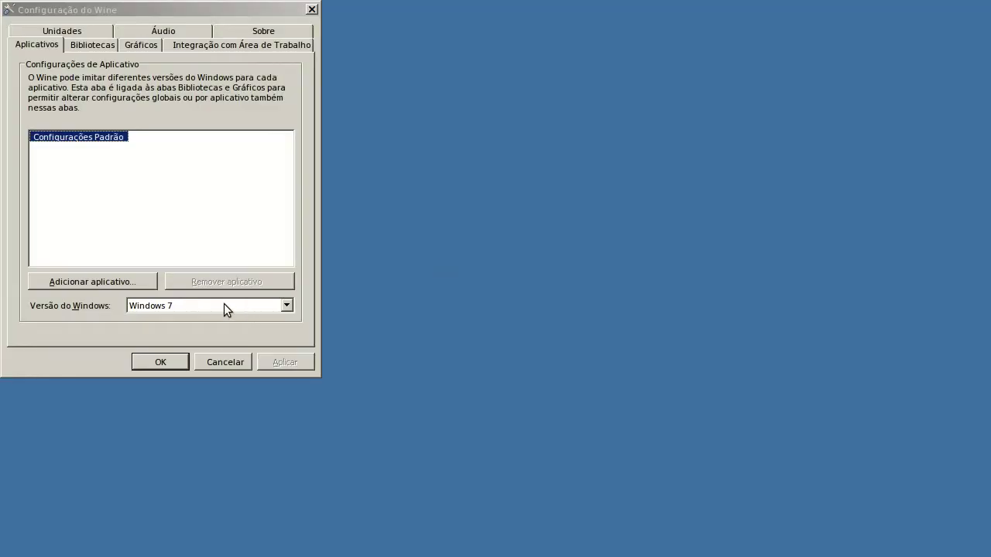
{"action": "left_click", "coordinate": [224, 305]}
{"action": "left_click", "coordinate": [215, 361]}
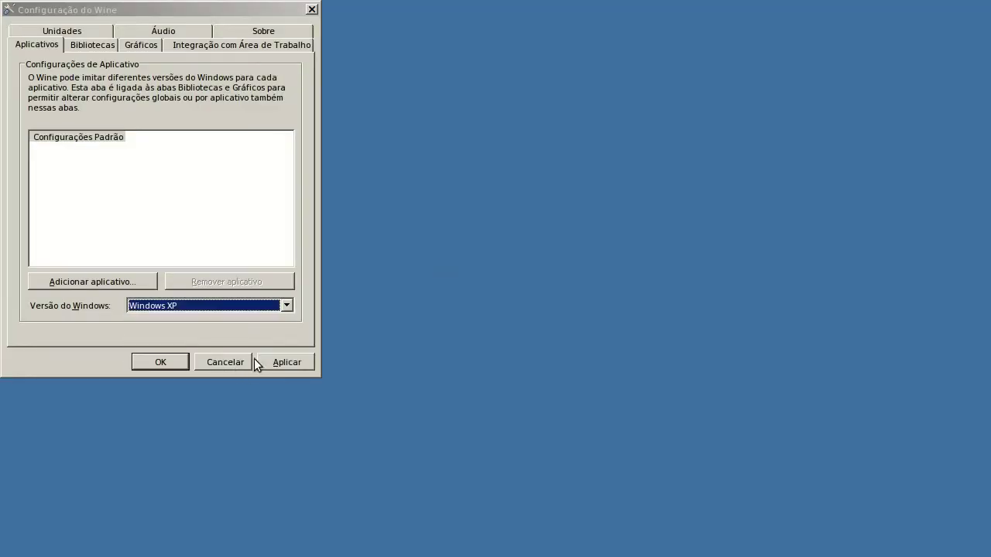
{"action": "left_click", "coordinate": [284, 361]}
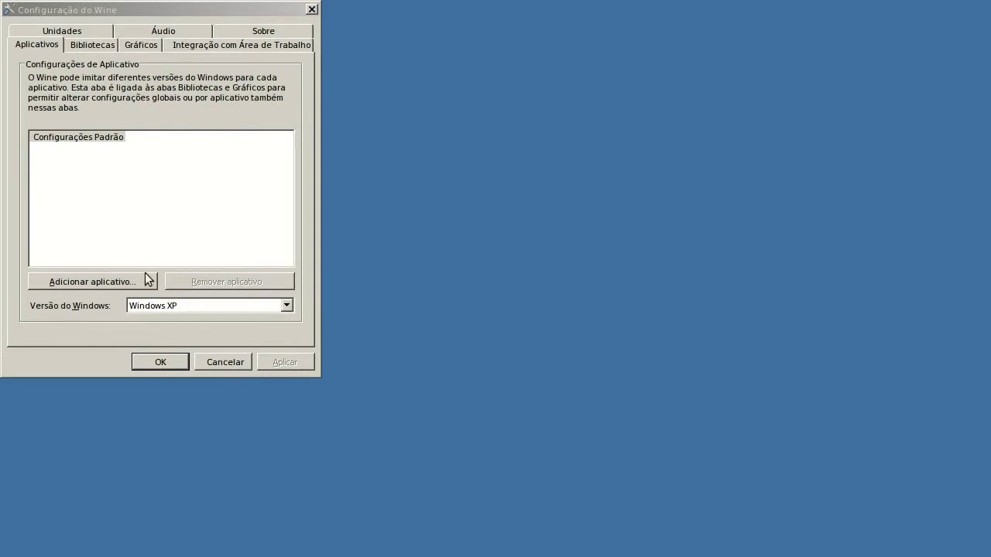
{"action": "left_click", "coordinate": [147, 43]}
{"action": "left_click", "coordinate": [96, 32]}
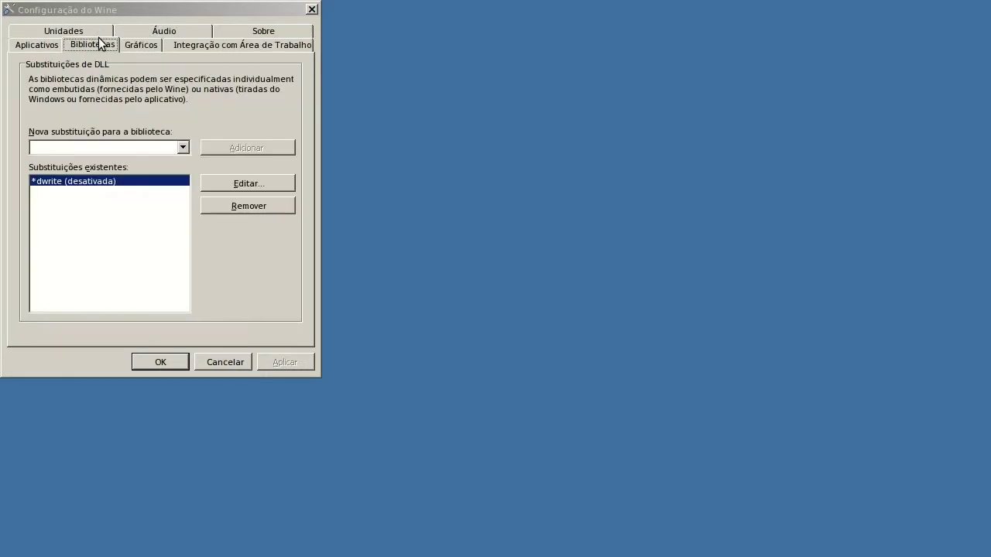
{"action": "left_click", "coordinate": [159, 44]}
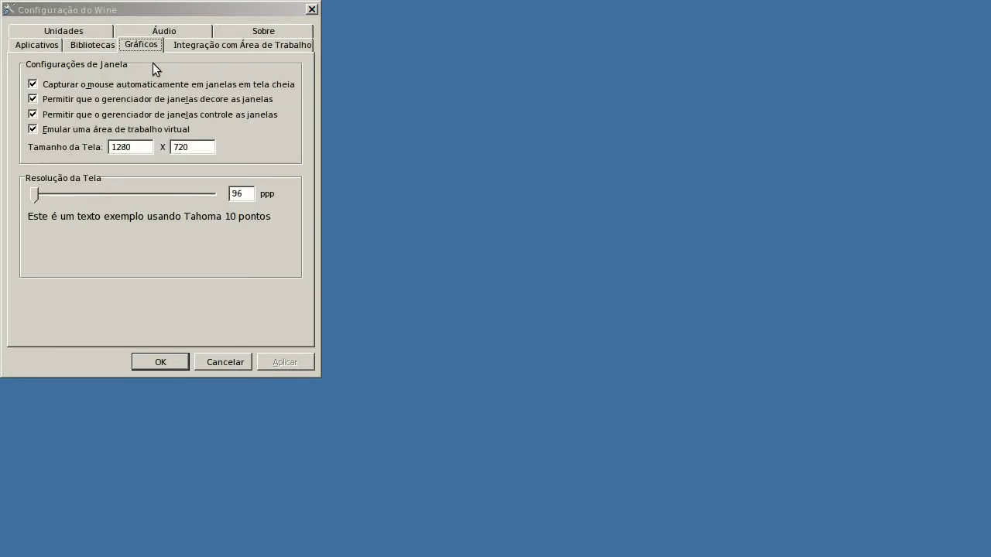
{"action": "left_click", "coordinate": [161, 362]}
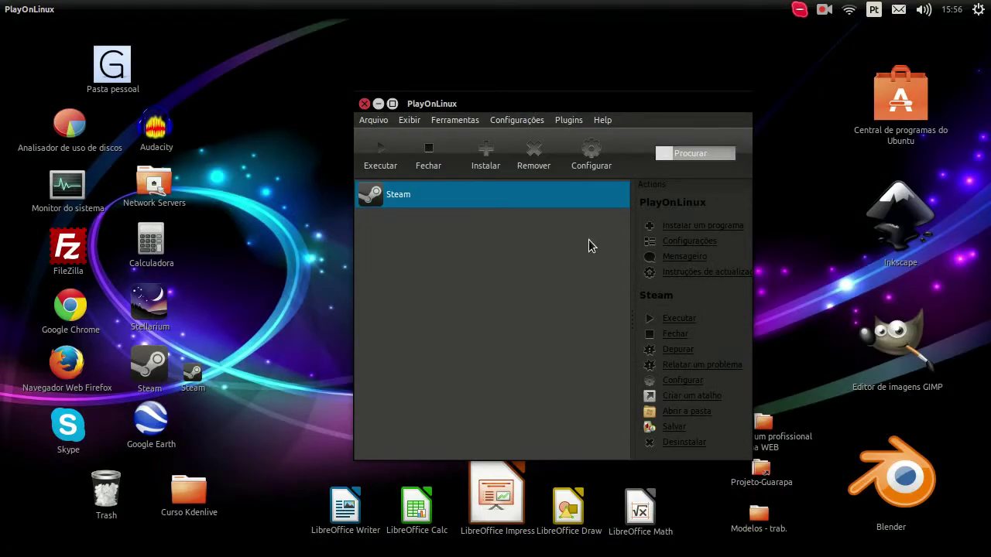
- Repair the Steam entry's virtual drive with the Wine tools in its PlayOnLinux configuration
{"action": "left_click", "coordinate": [589, 165]}
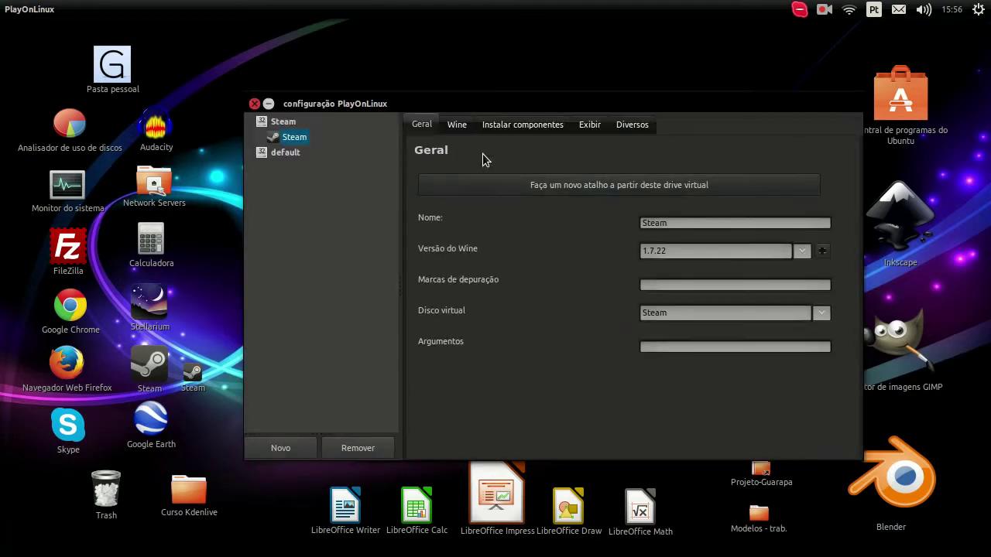
{"action": "left_click", "coordinate": [456, 128]}
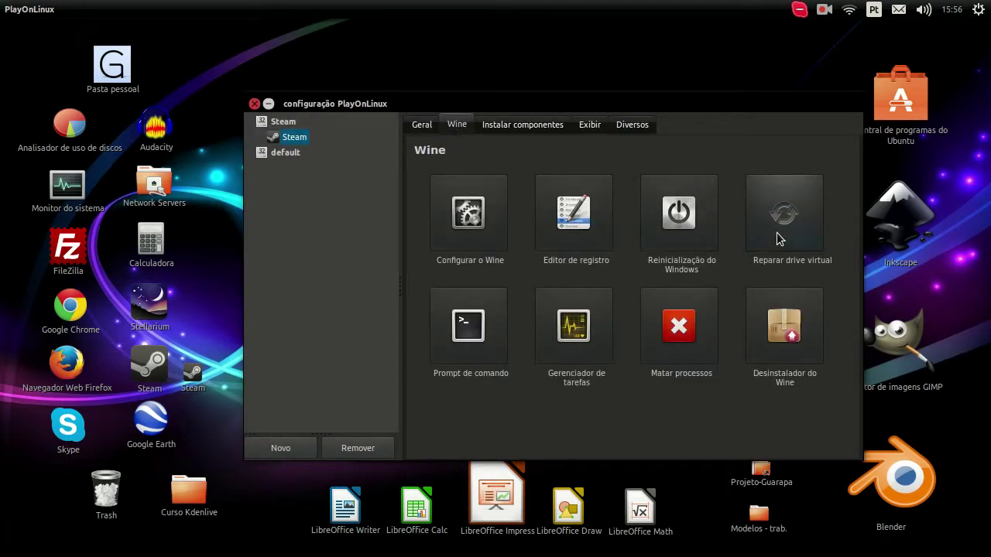
{"action": "left_click", "coordinate": [781, 232]}
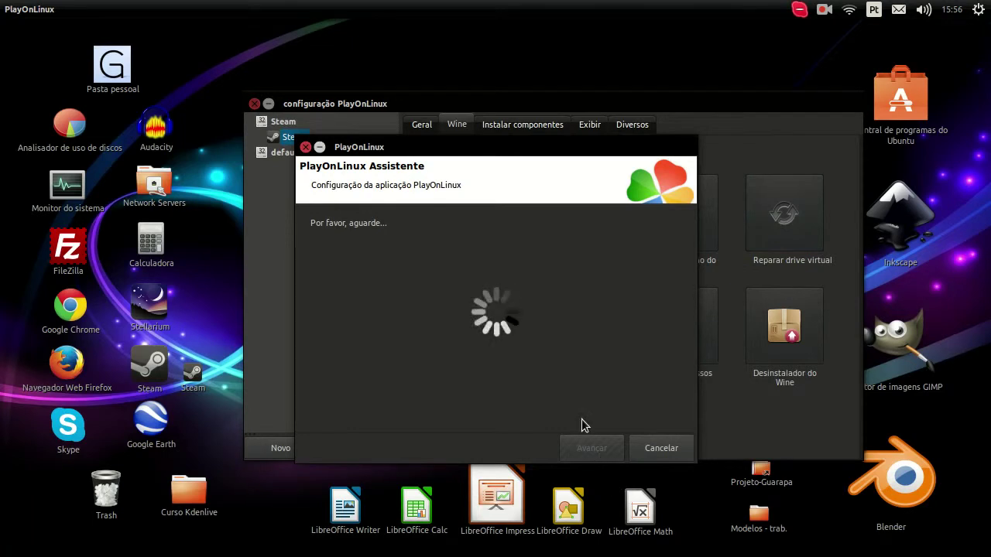